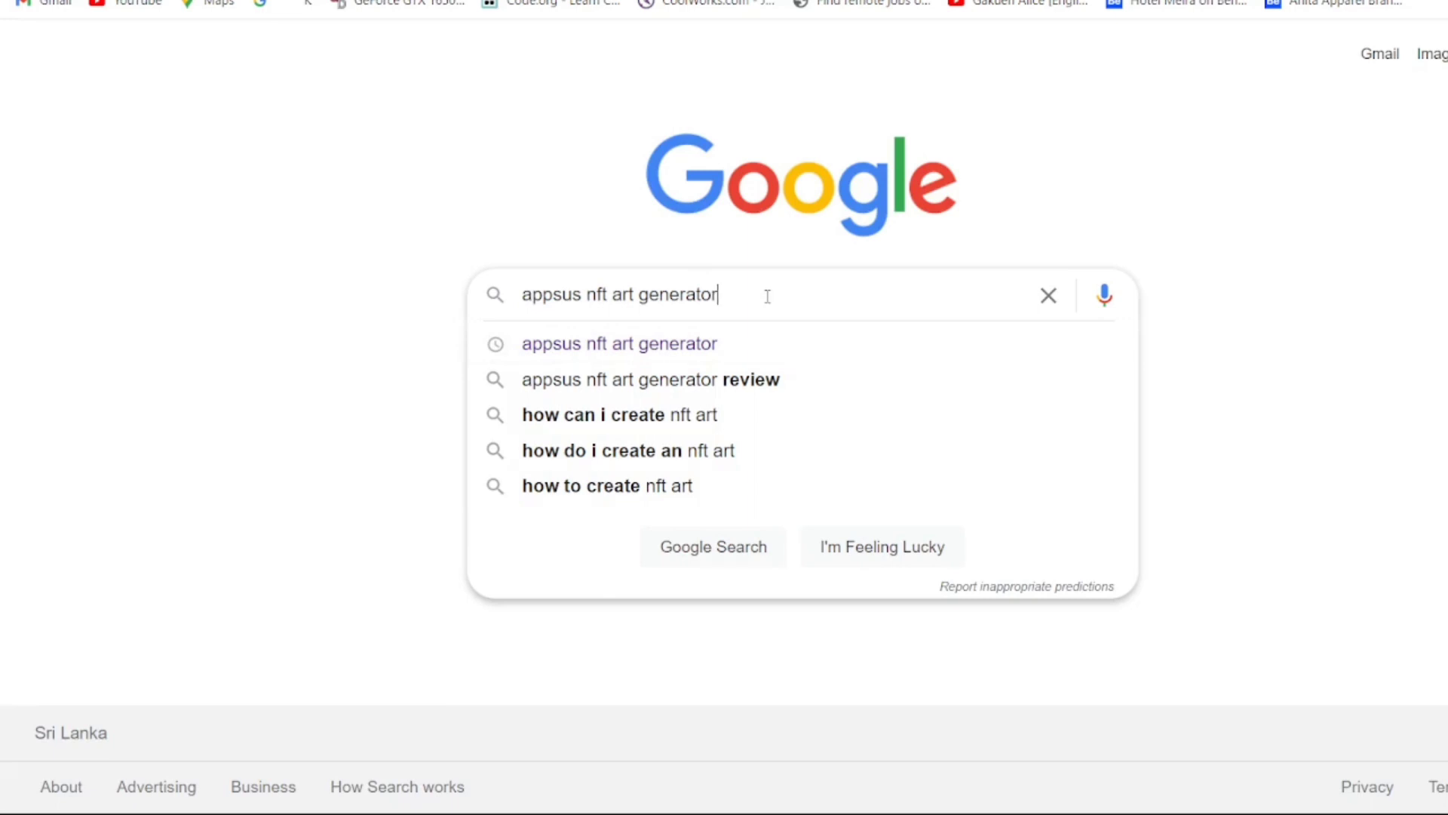
- Find the NFT Art Generator site by searching the web for "appsus nft art generator" and start downloading its Windows version
{"action": "key", "text": "Return"}
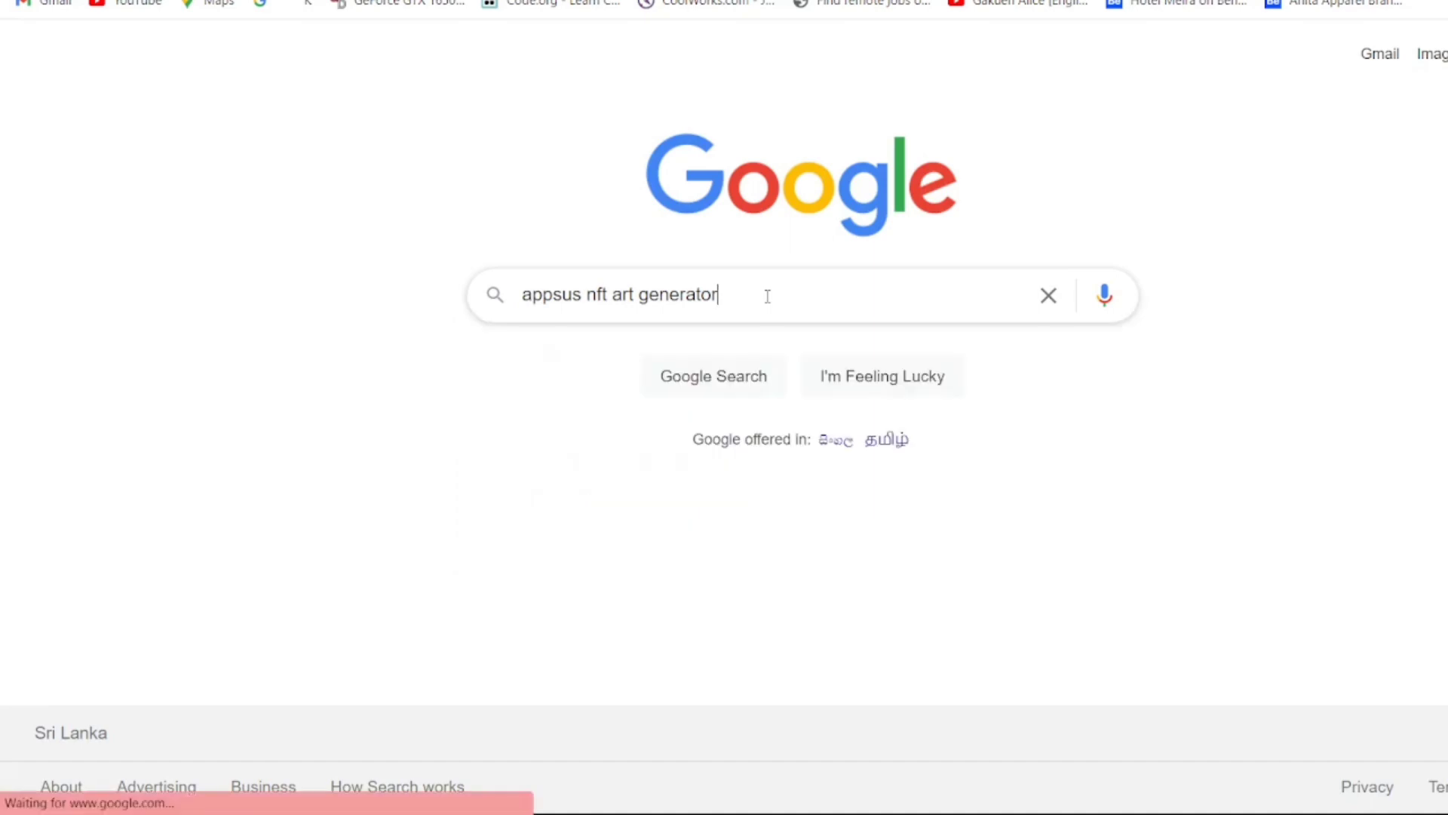
{"action": "left_click", "coordinate": [394, 272]}
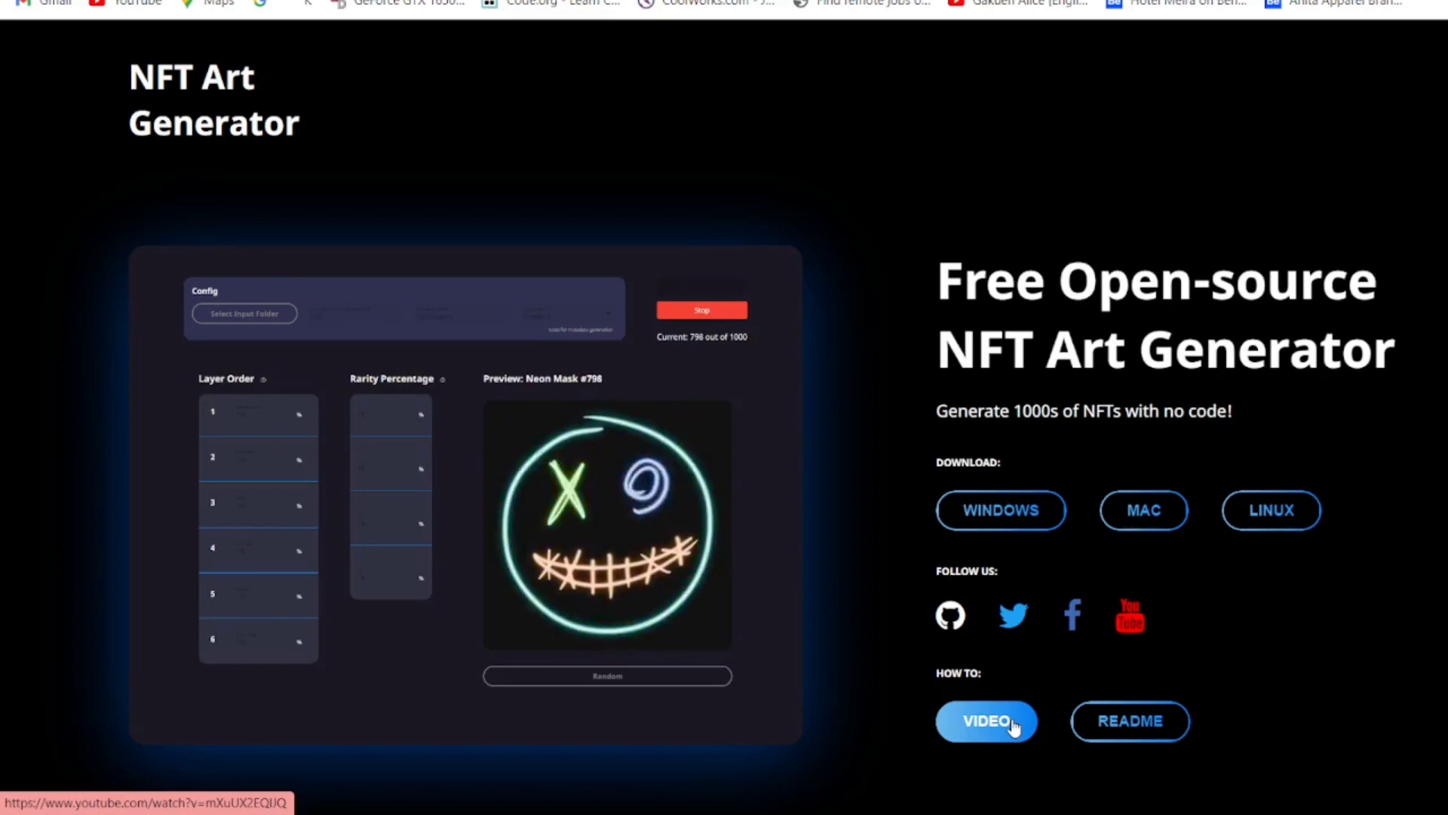
{"action": "mouse_move", "coordinate": [830, 765]}
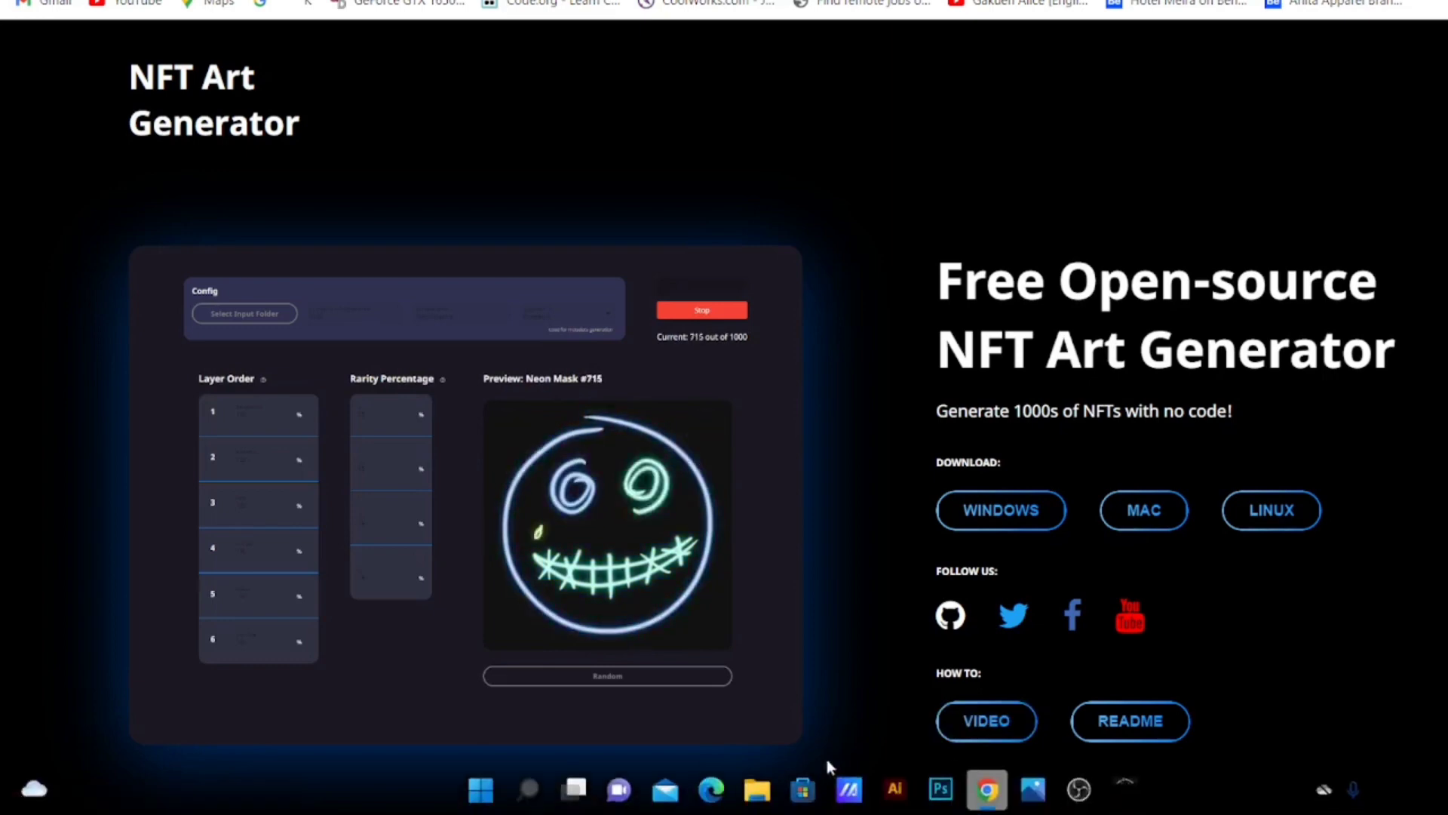
{"action": "left_click", "coordinate": [1036, 525]}
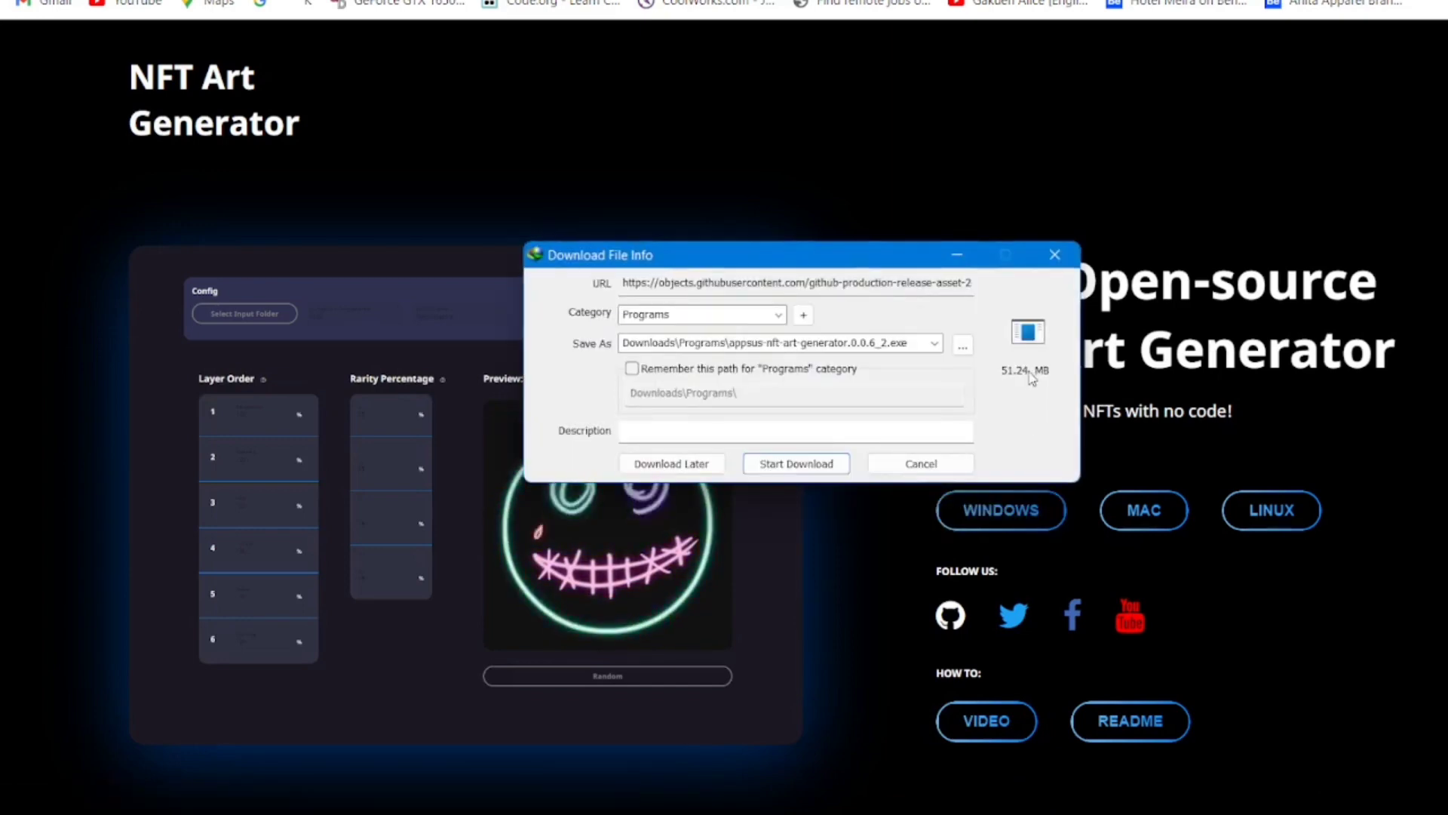
{"action": "left_click", "coordinate": [789, 466]}
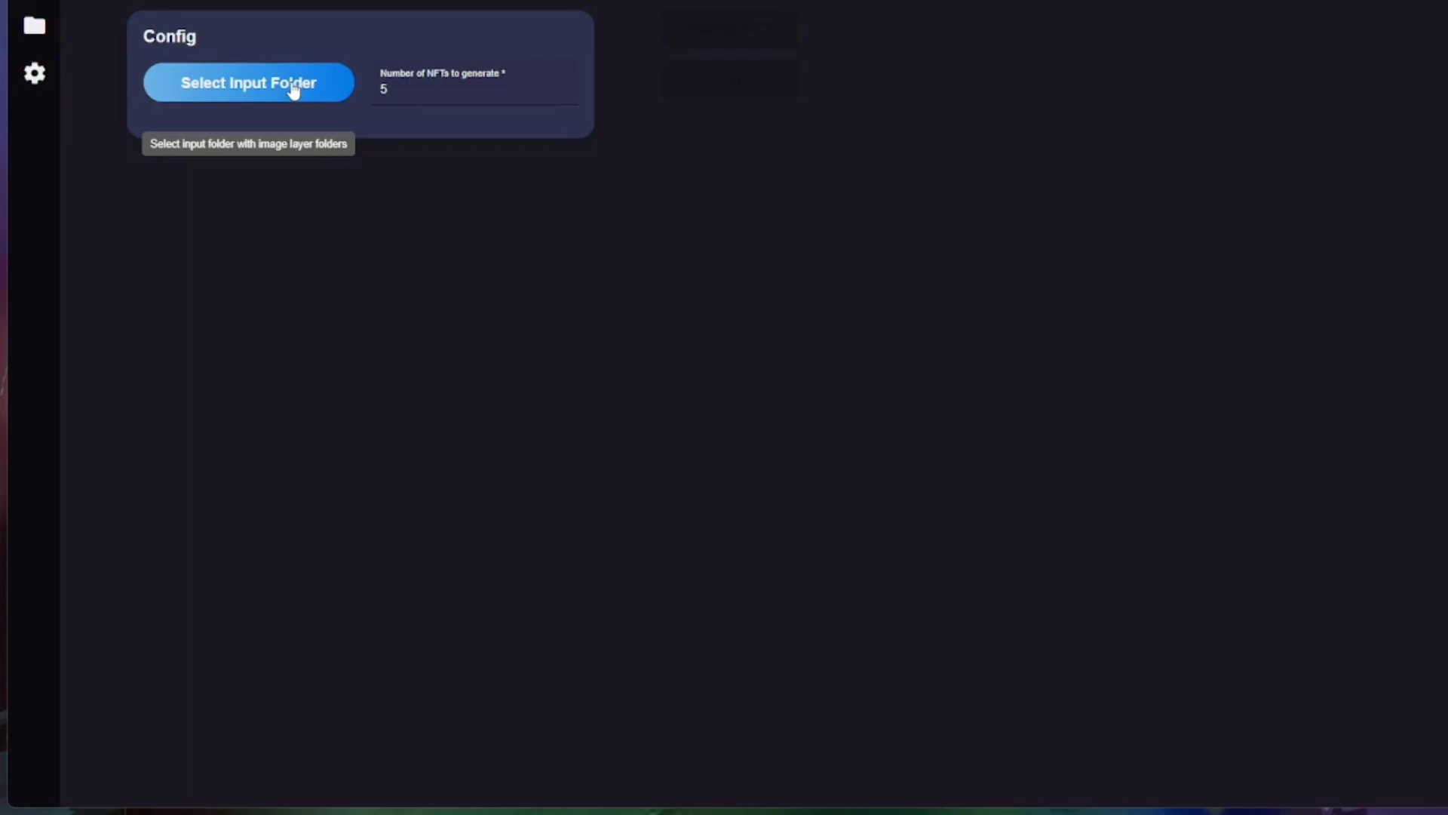
{"action": "left_click", "coordinate": [399, 83]}
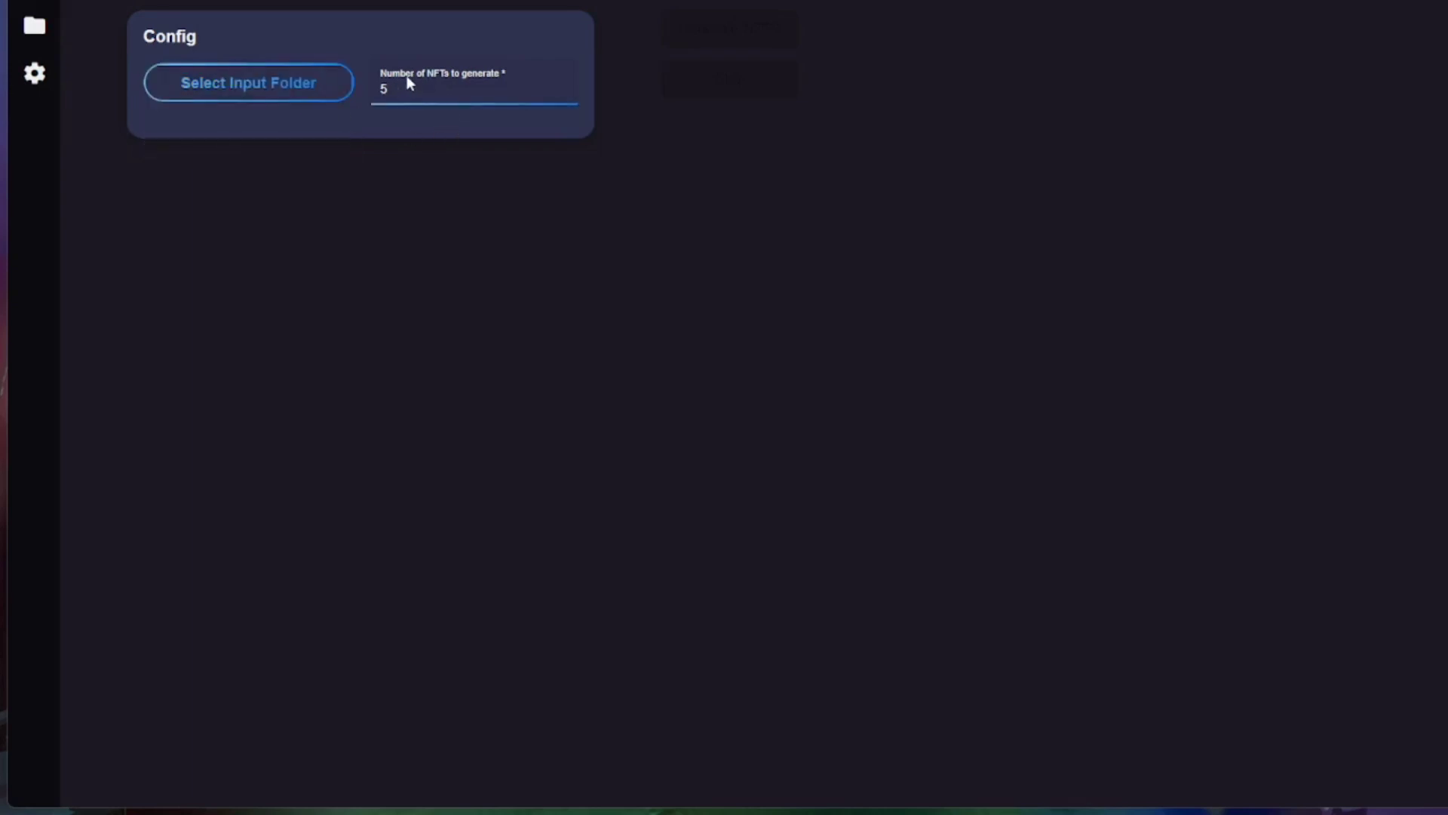
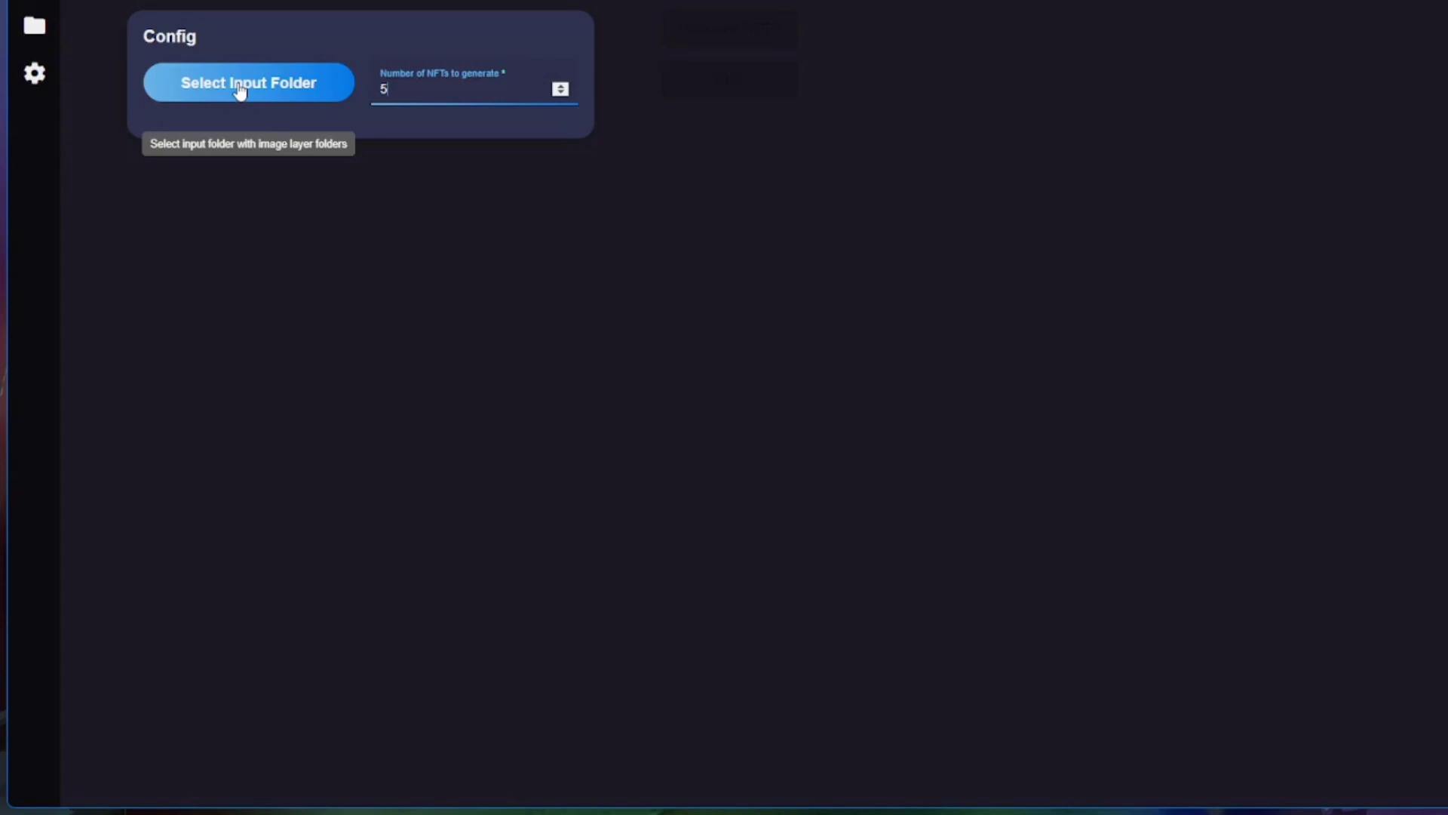
- Switch to Illustrator and create a 1000 x 1000 pt document with CMYK Color and High (300 ppi) raster effects
{"action": "mouse_move", "coordinate": [1124, 808]}
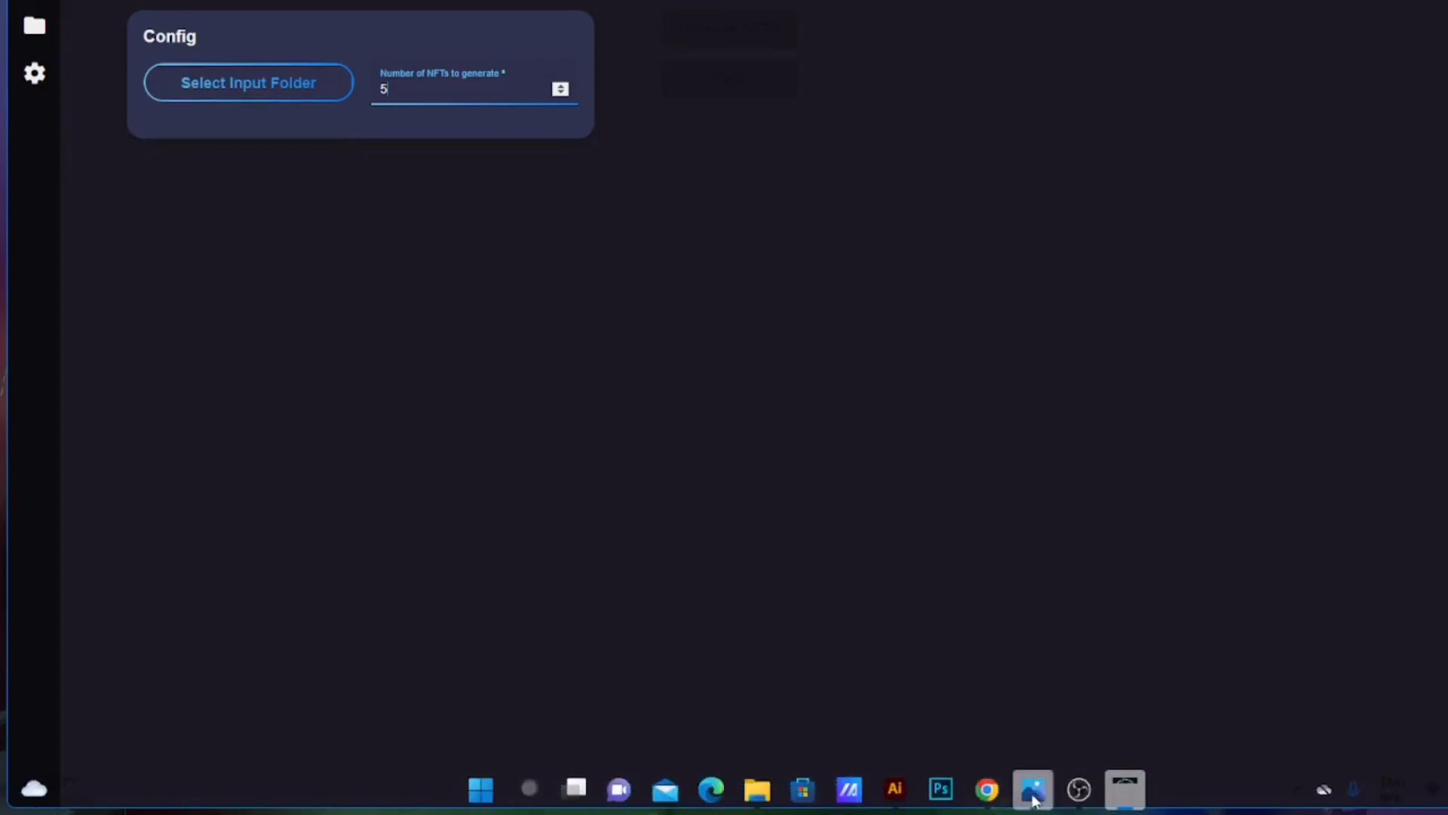
{"action": "left_click", "coordinate": [896, 790]}
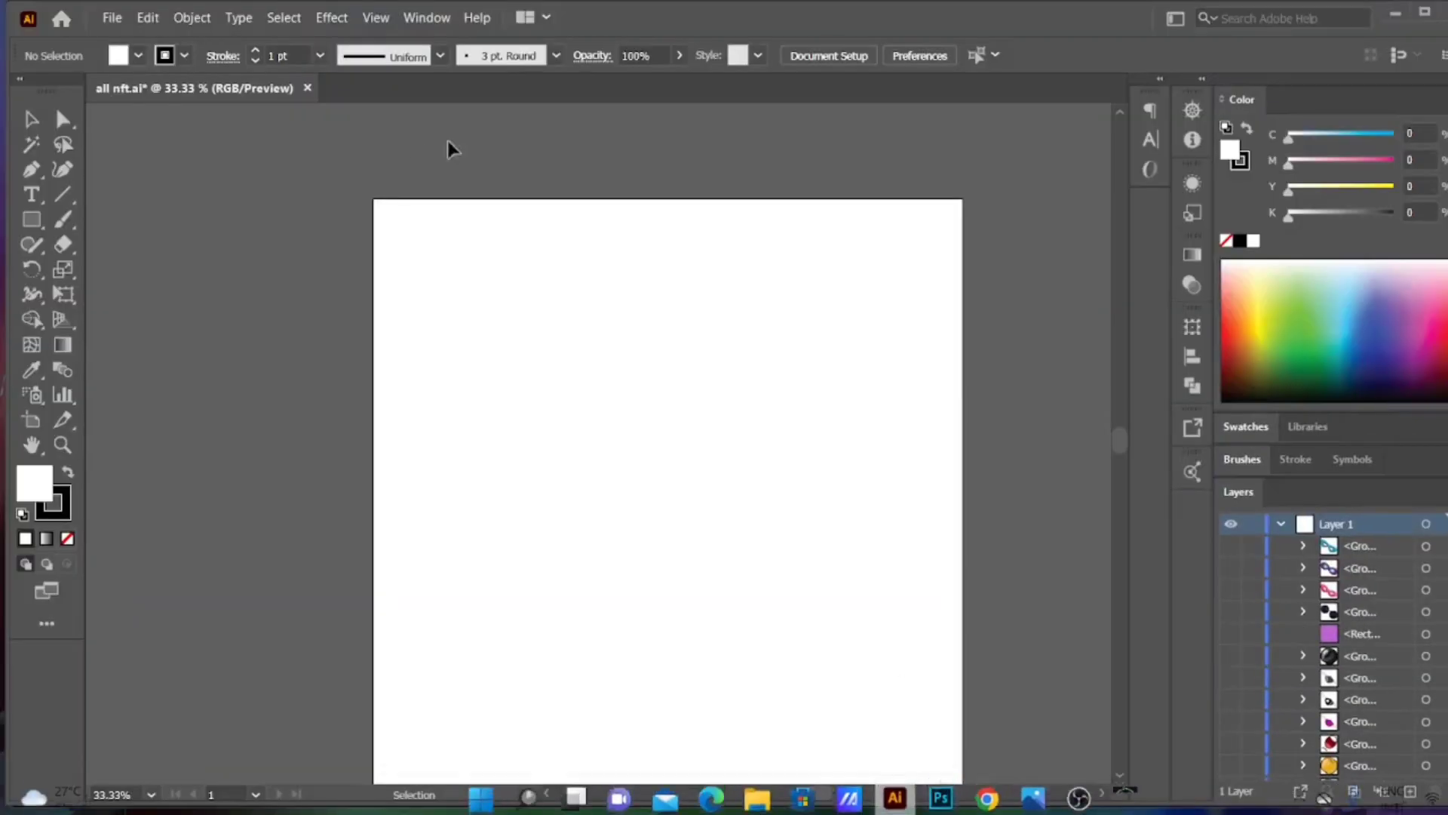
{"action": "scroll", "coordinate": [406, 223], "scroll_direction": "down", "scroll_amount": 2}
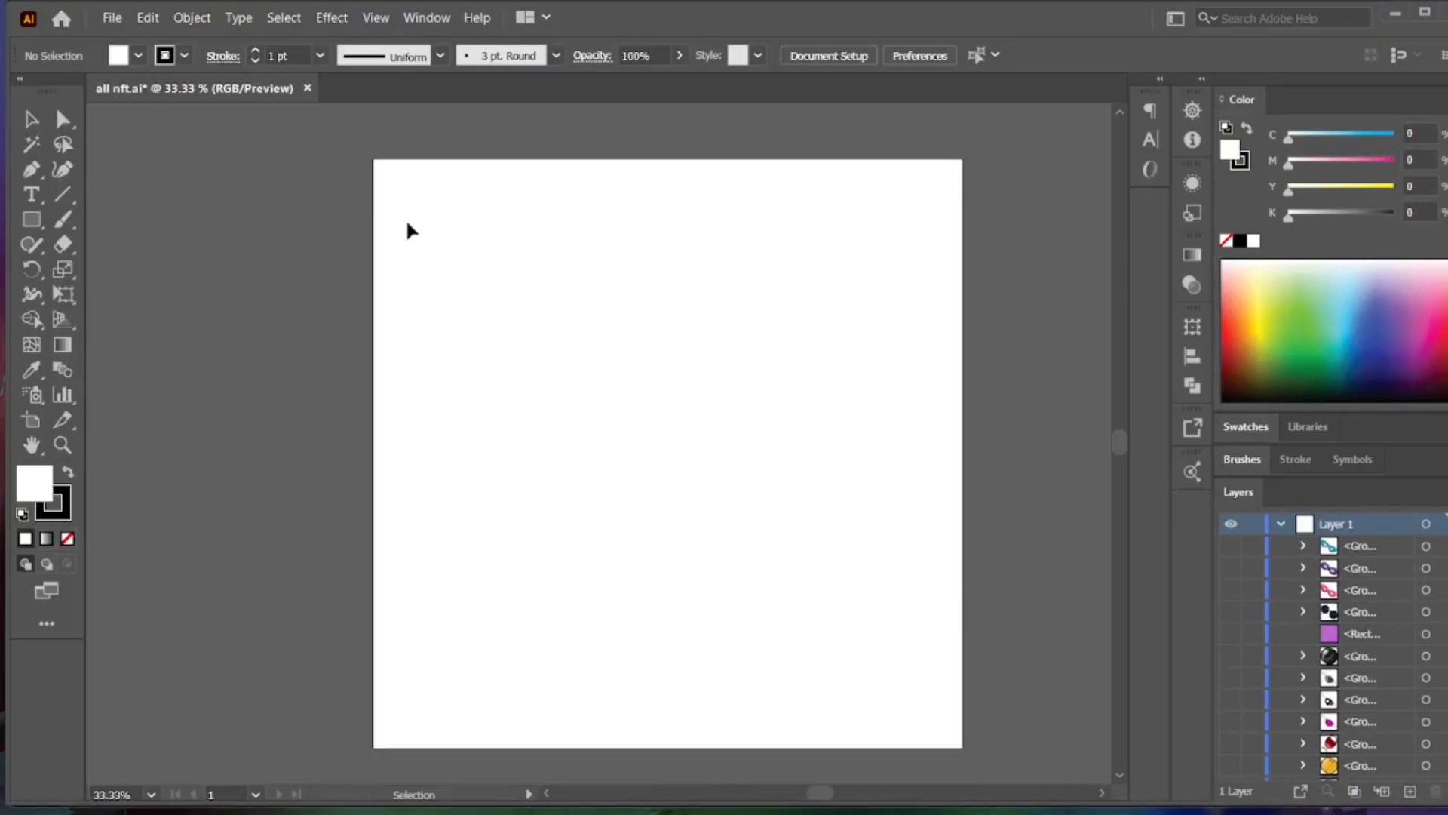
{"action": "scroll", "coordinate": [408, 225], "scroll_direction": "up", "scroll_amount": 1}
{"action": "scroll", "coordinate": [407, 225], "scroll_direction": "down", "scroll_amount": 2}
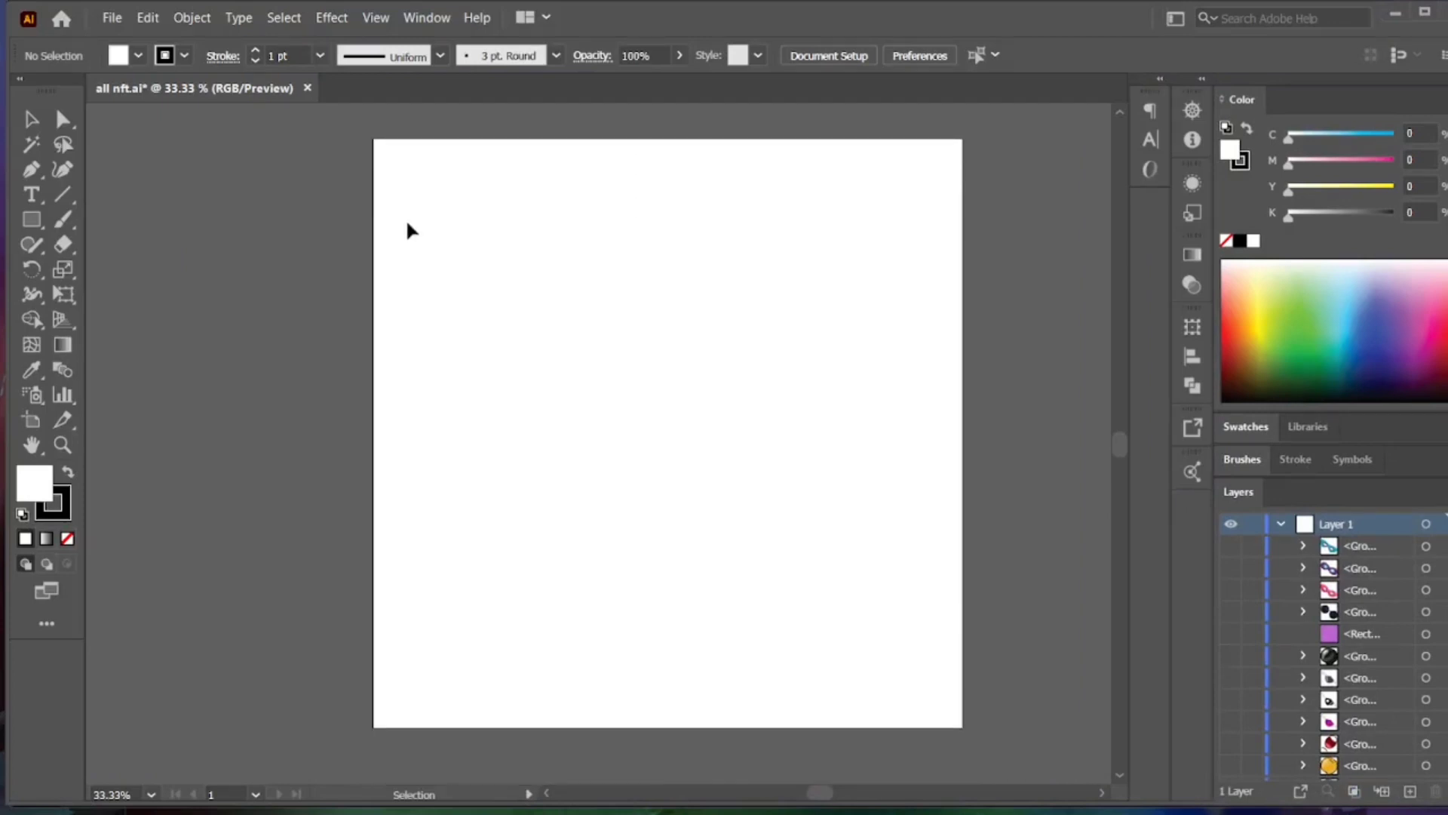
{"action": "left_click", "coordinate": [112, 18]}
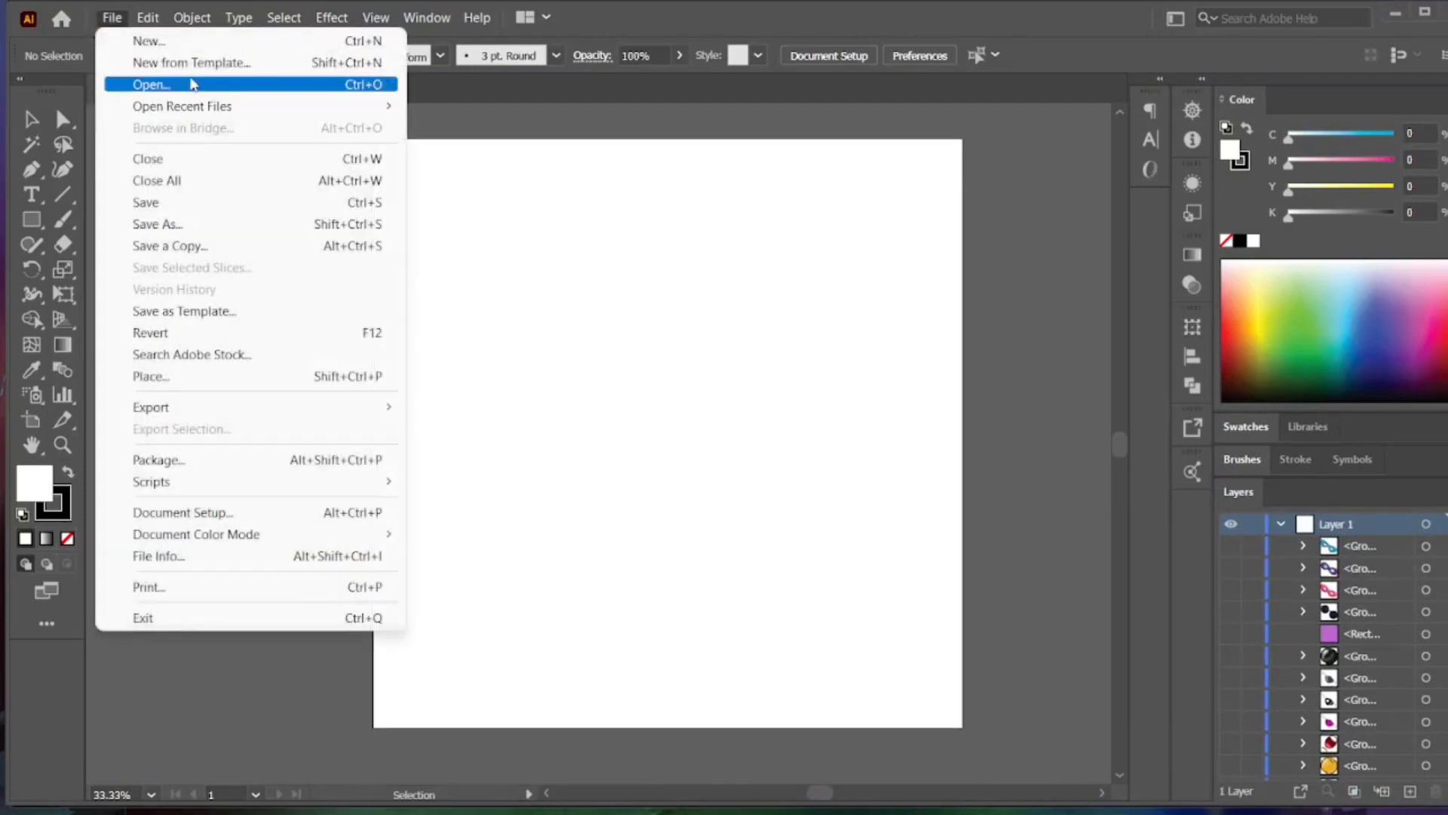
{"action": "left_click", "coordinate": [190, 44]}
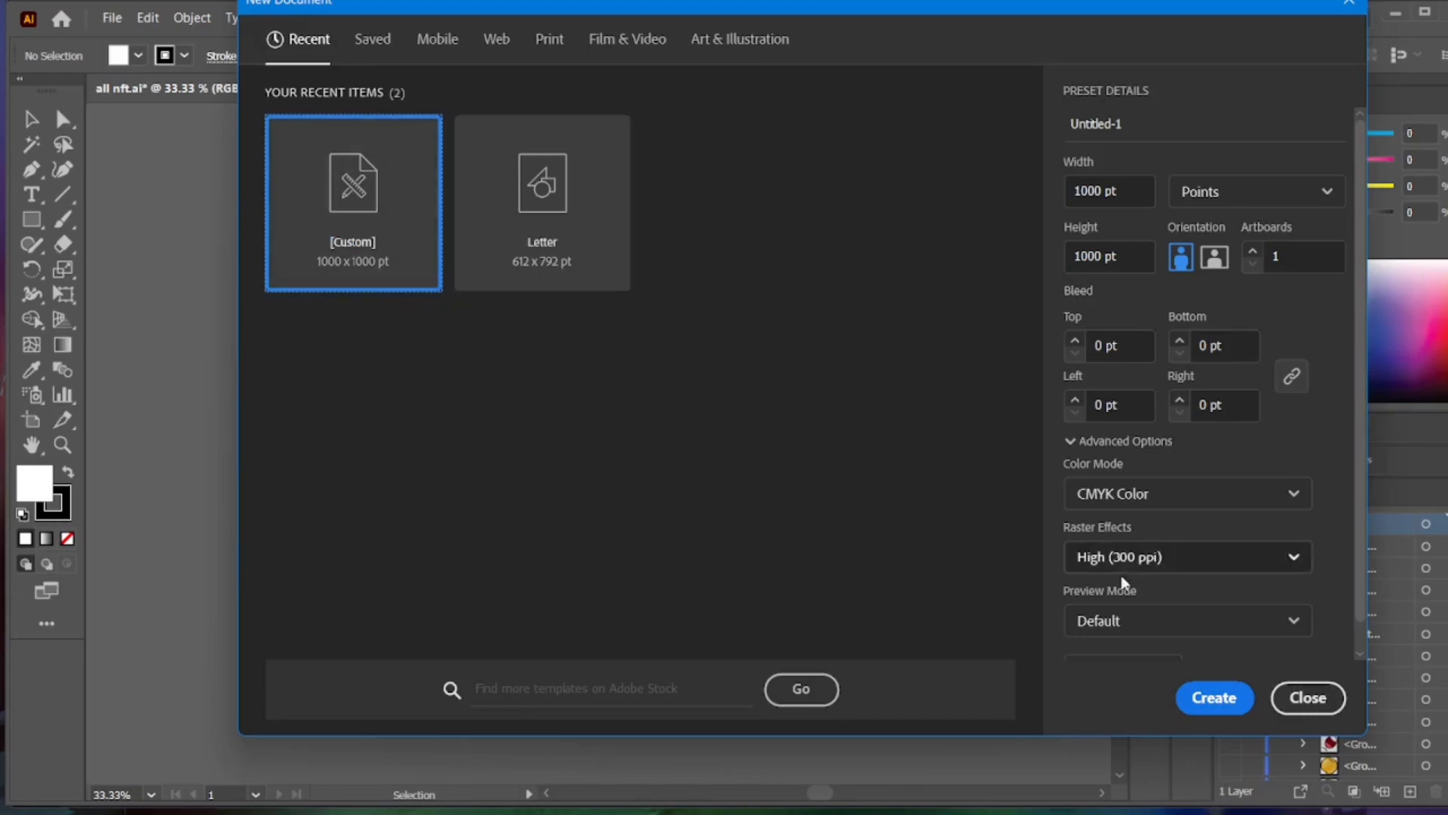
{"action": "left_click", "coordinate": [1248, 711]}
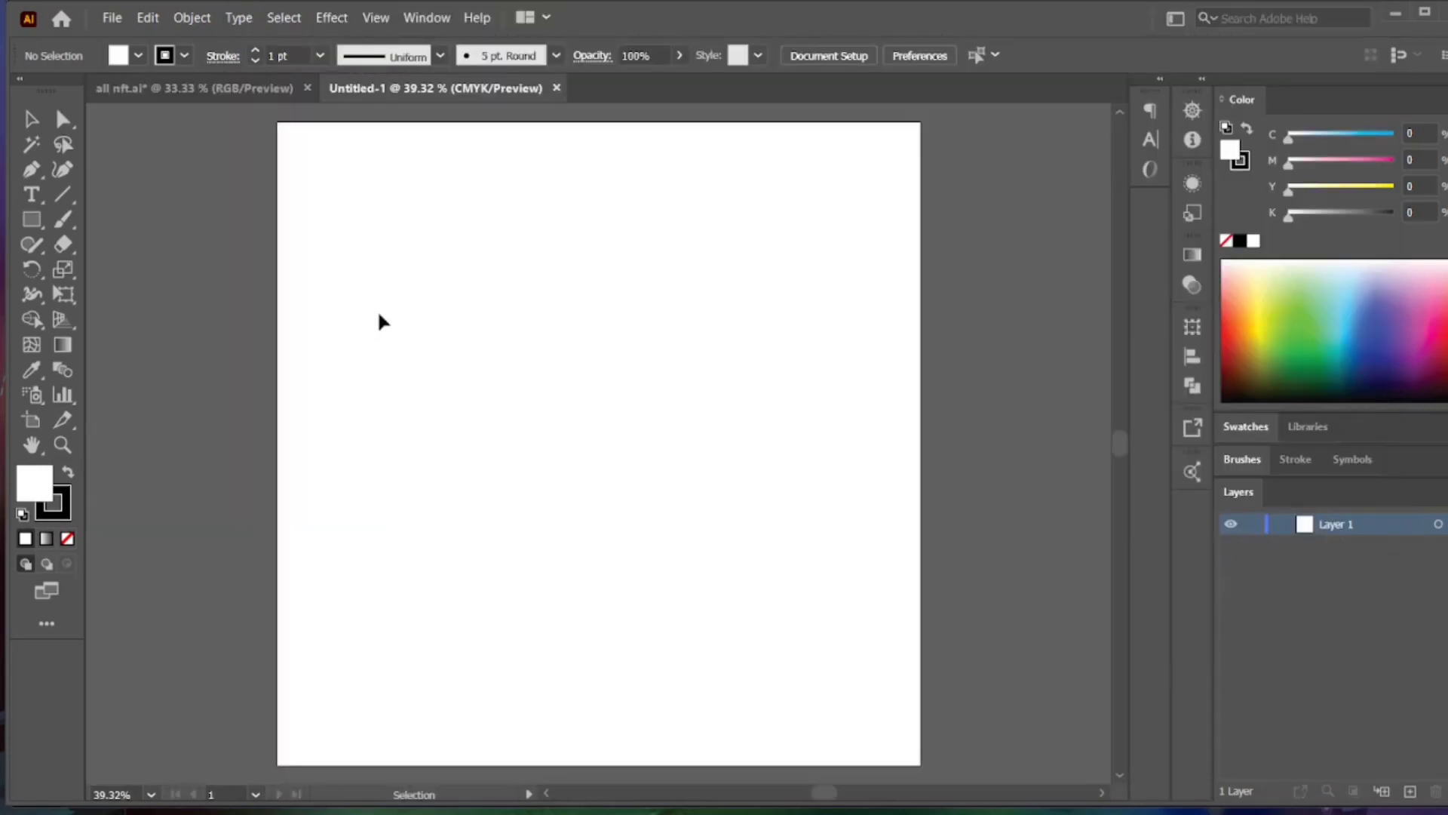
- In the all nft.ai document, preview the three eye masks, the round sunglasses and the purple rectangle one at a time
{"action": "left_click", "coordinate": [260, 86]}
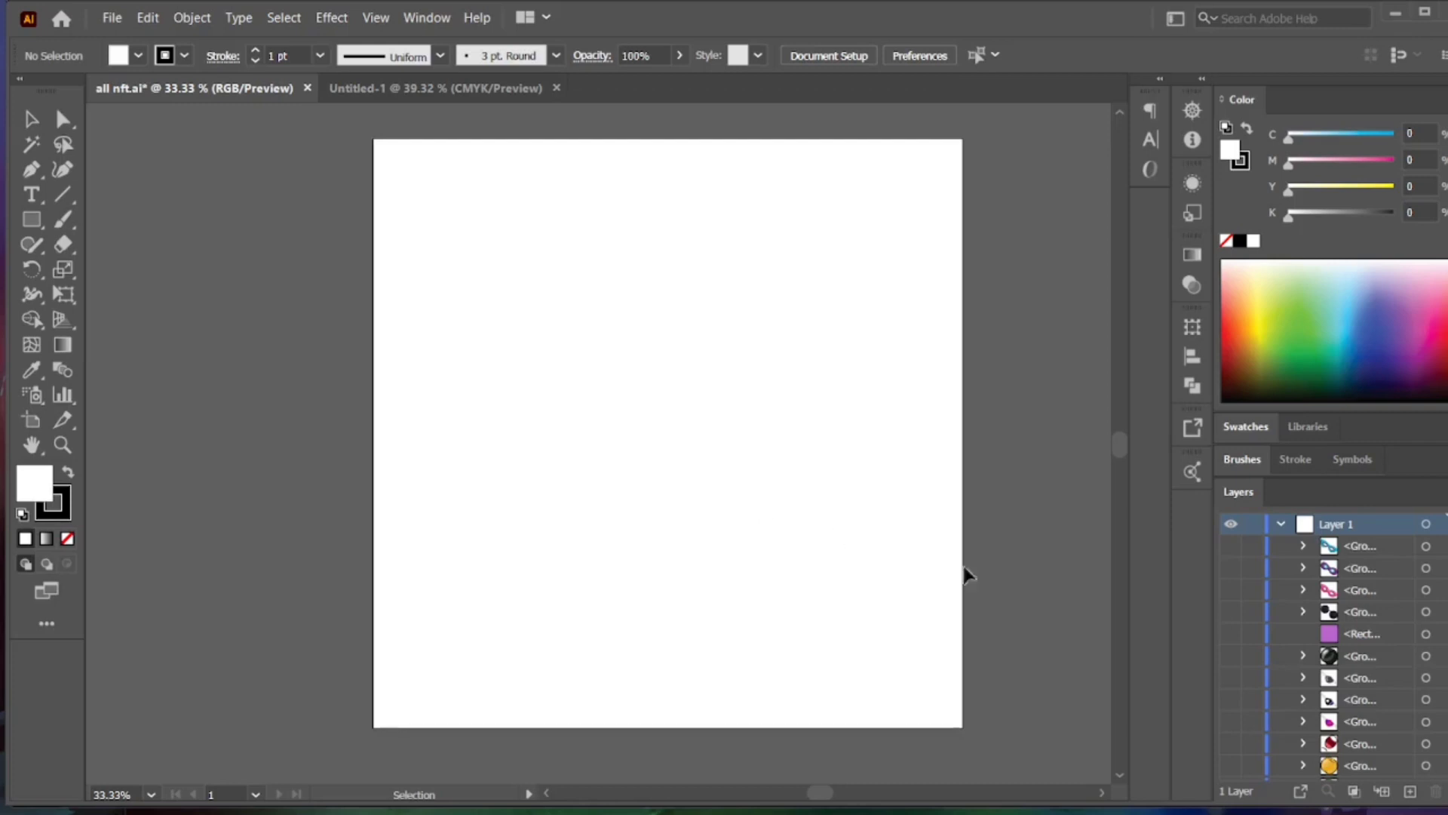
{"action": "left_click", "coordinate": [1231, 546]}
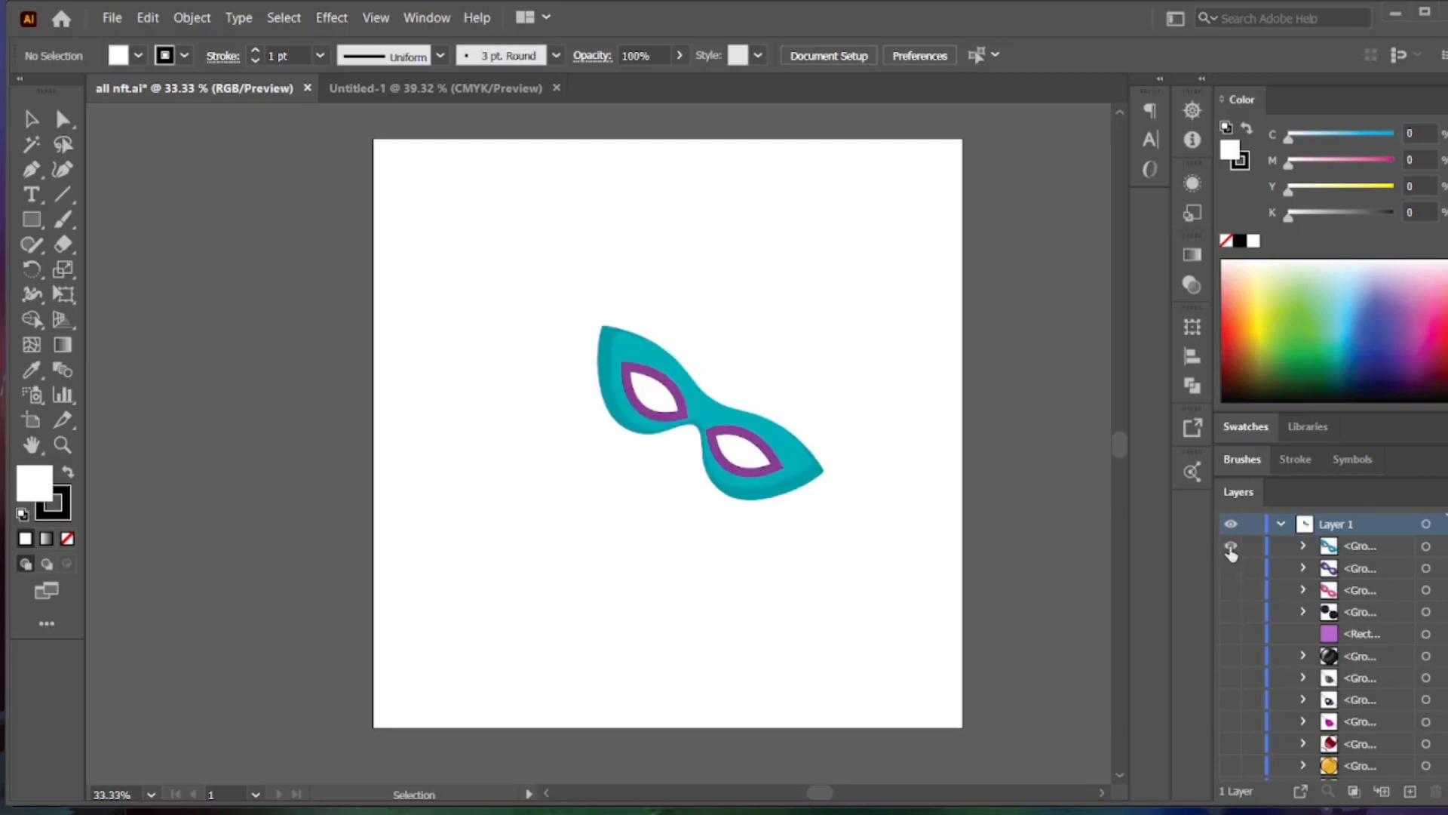
{"action": "left_click", "coordinate": [1231, 546]}
{"action": "left_click", "coordinate": [1230, 568]}
{"action": "left_click", "coordinate": [1230, 568]}
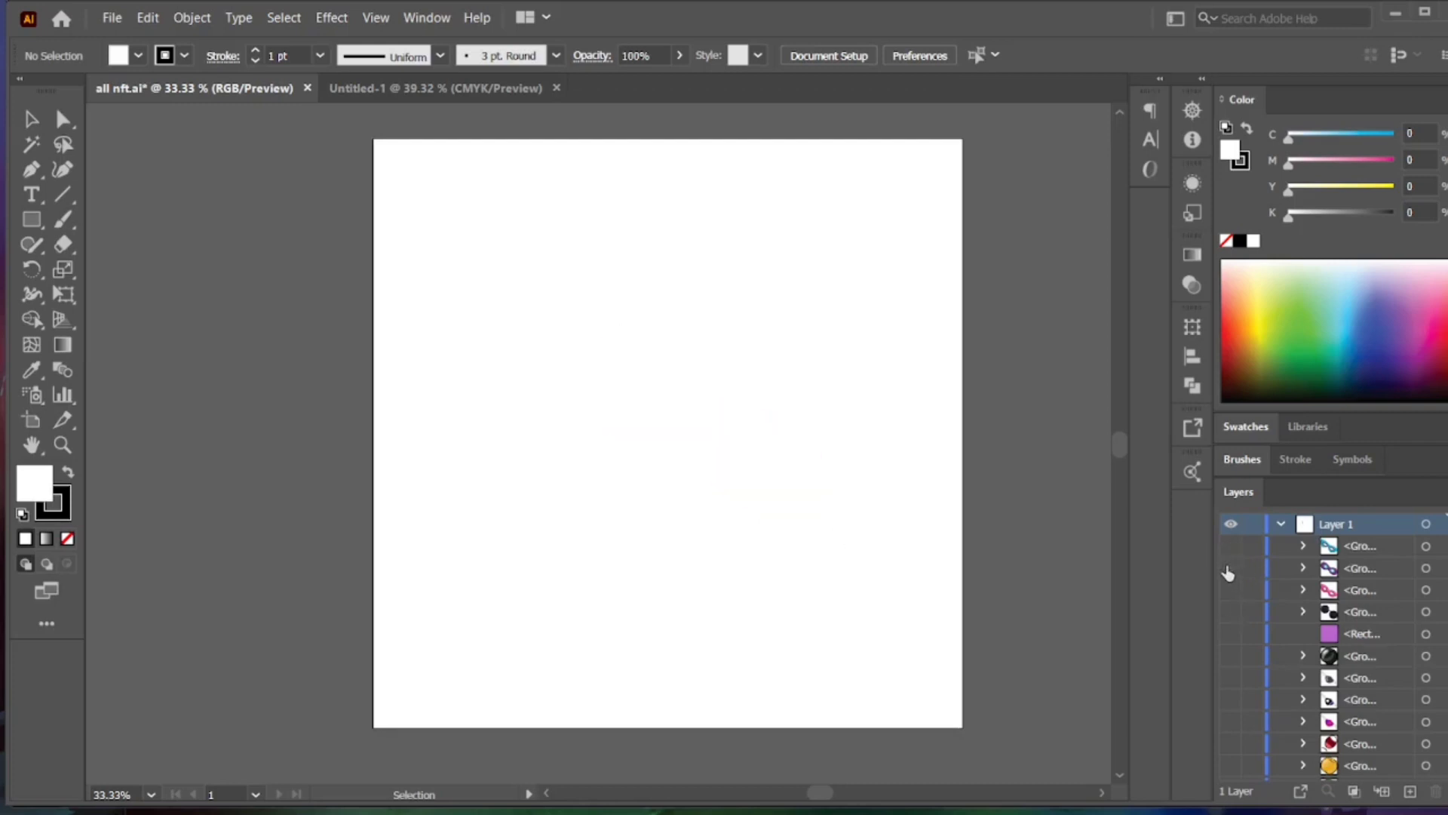
{"action": "left_click", "coordinate": [1231, 591]}
{"action": "left_click", "coordinate": [1231, 591]}
{"action": "left_click", "coordinate": [1232, 612]}
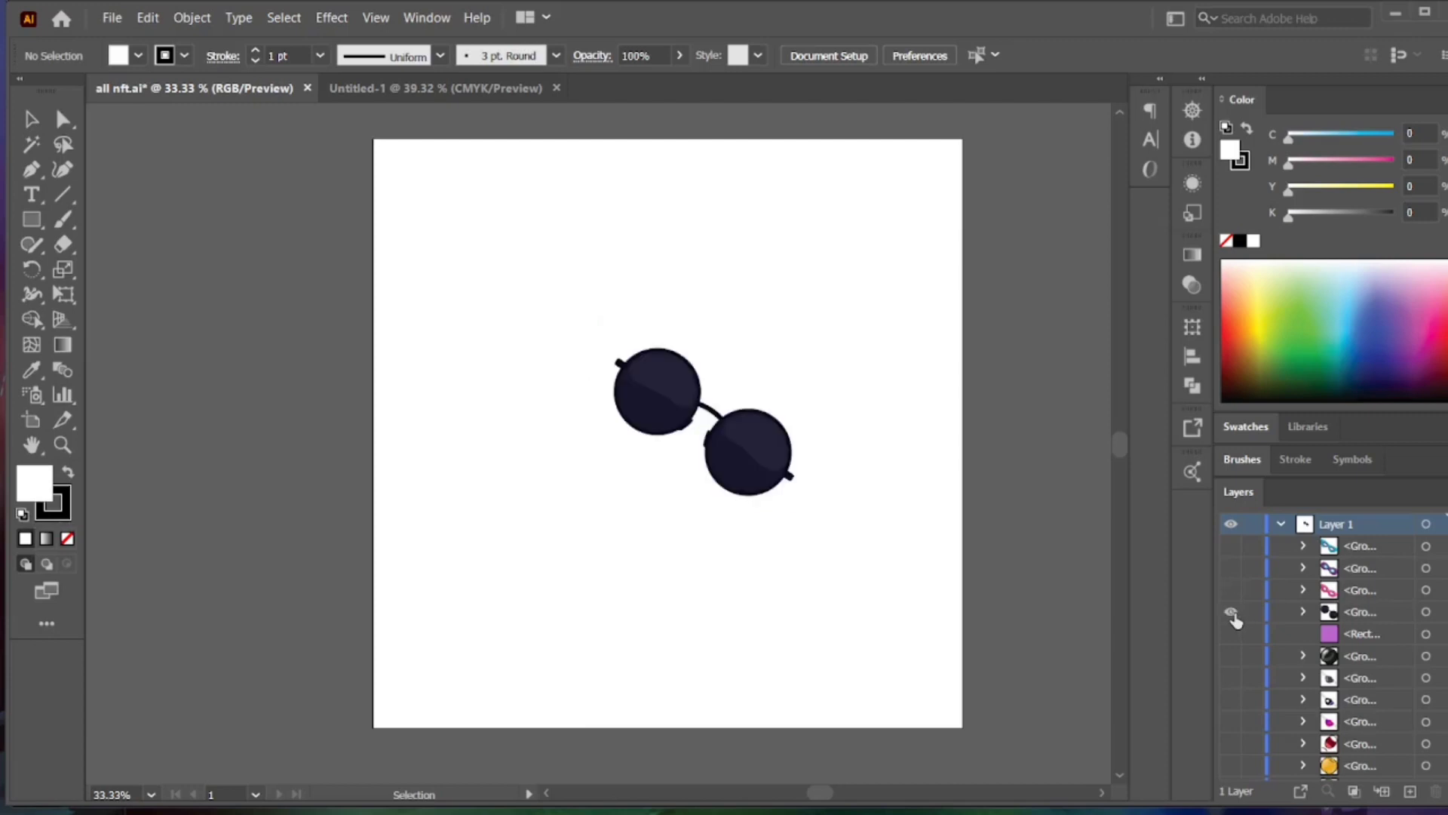
{"action": "left_click", "coordinate": [1233, 611]}
{"action": "left_click", "coordinate": [1231, 633]}
{"action": "left_click", "coordinate": [1231, 634]}
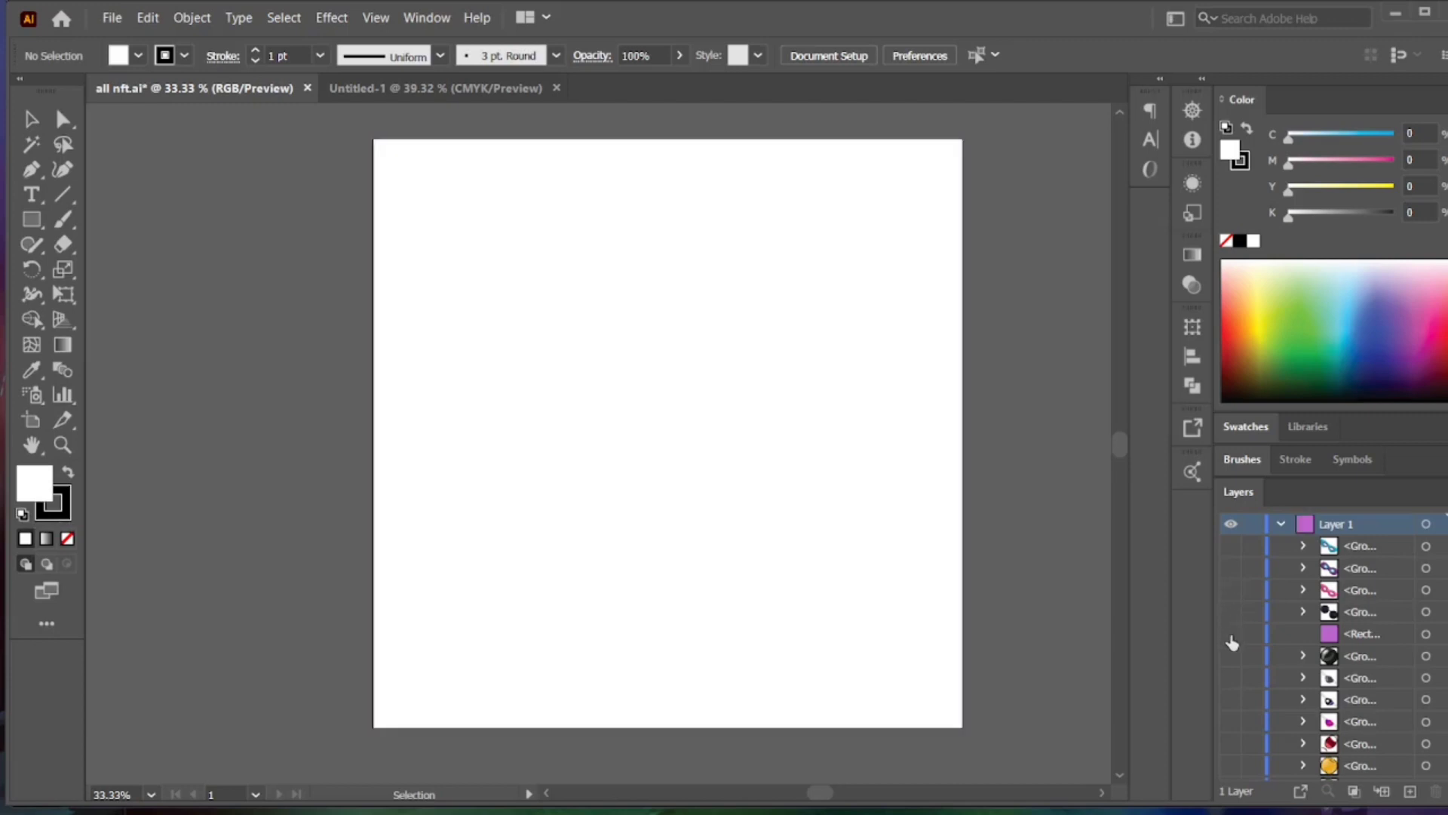
- Show the black head and preview the round sunglasses and the three eye masks on top of it
{"action": "left_click", "coordinate": [1231, 655]}
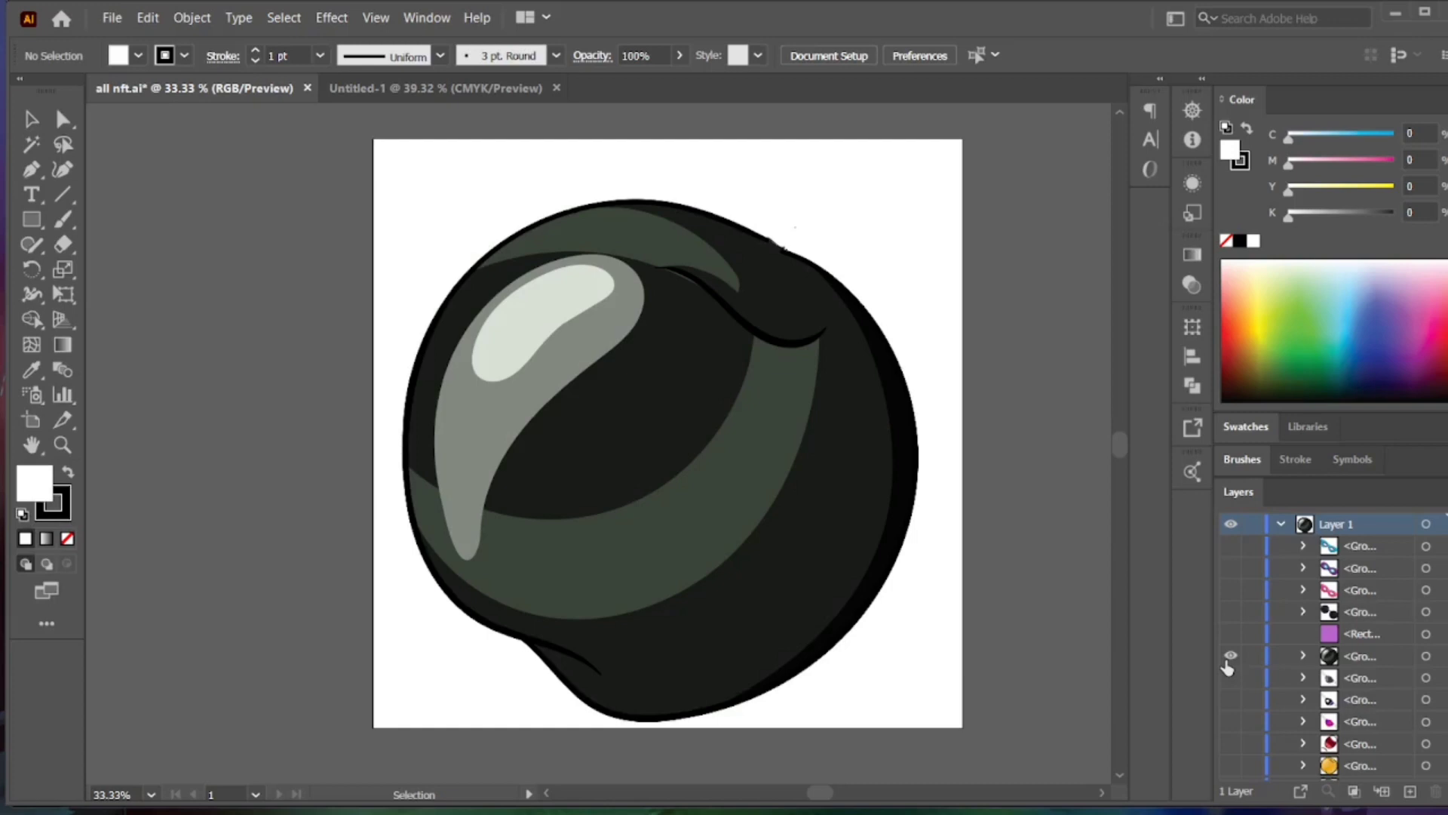
{"action": "left_click", "coordinate": [1231, 611]}
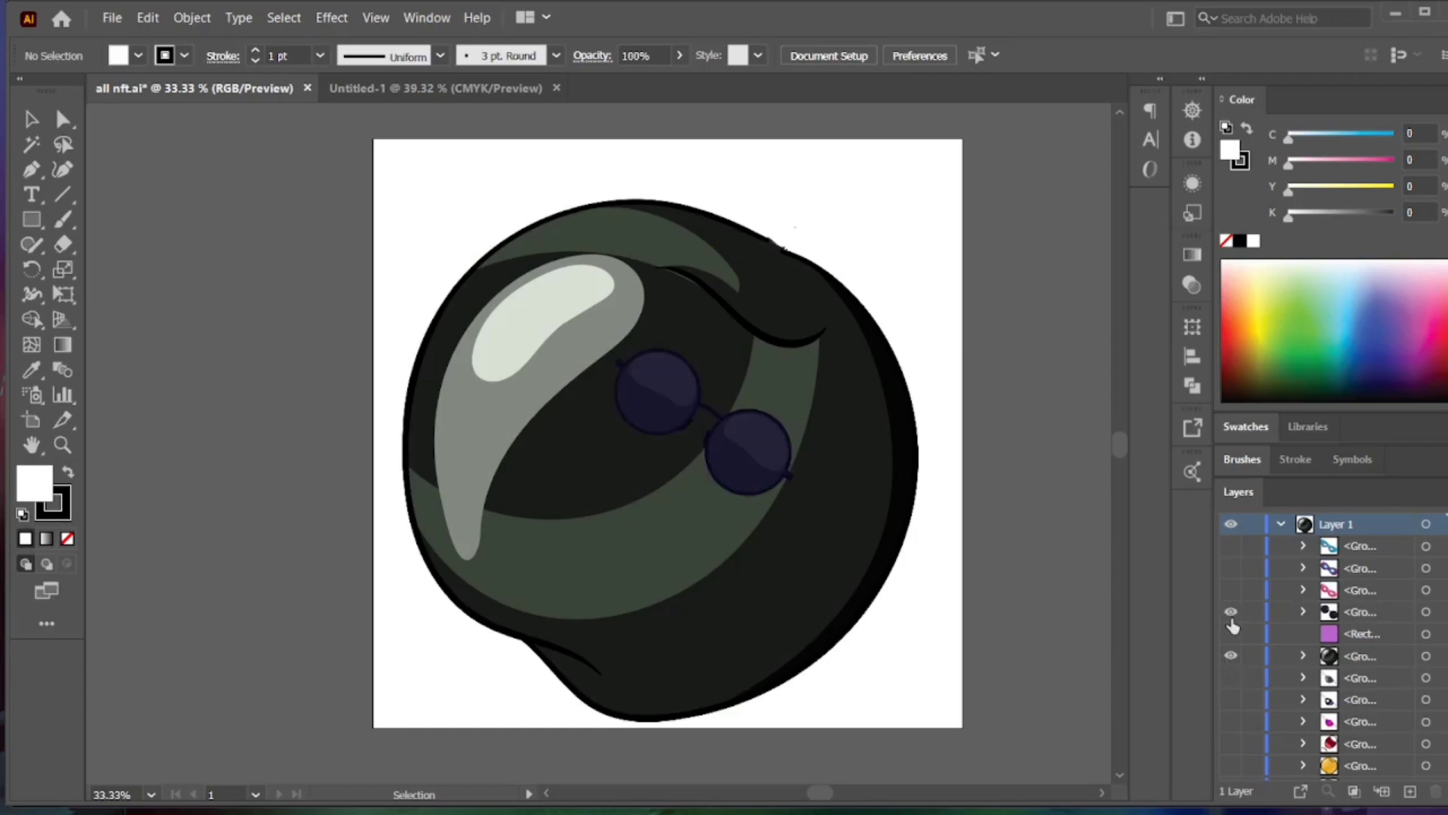
{"action": "left_click", "coordinate": [1231, 610]}
{"action": "left_click", "coordinate": [1231, 591]}
{"action": "left_click", "coordinate": [1231, 568]}
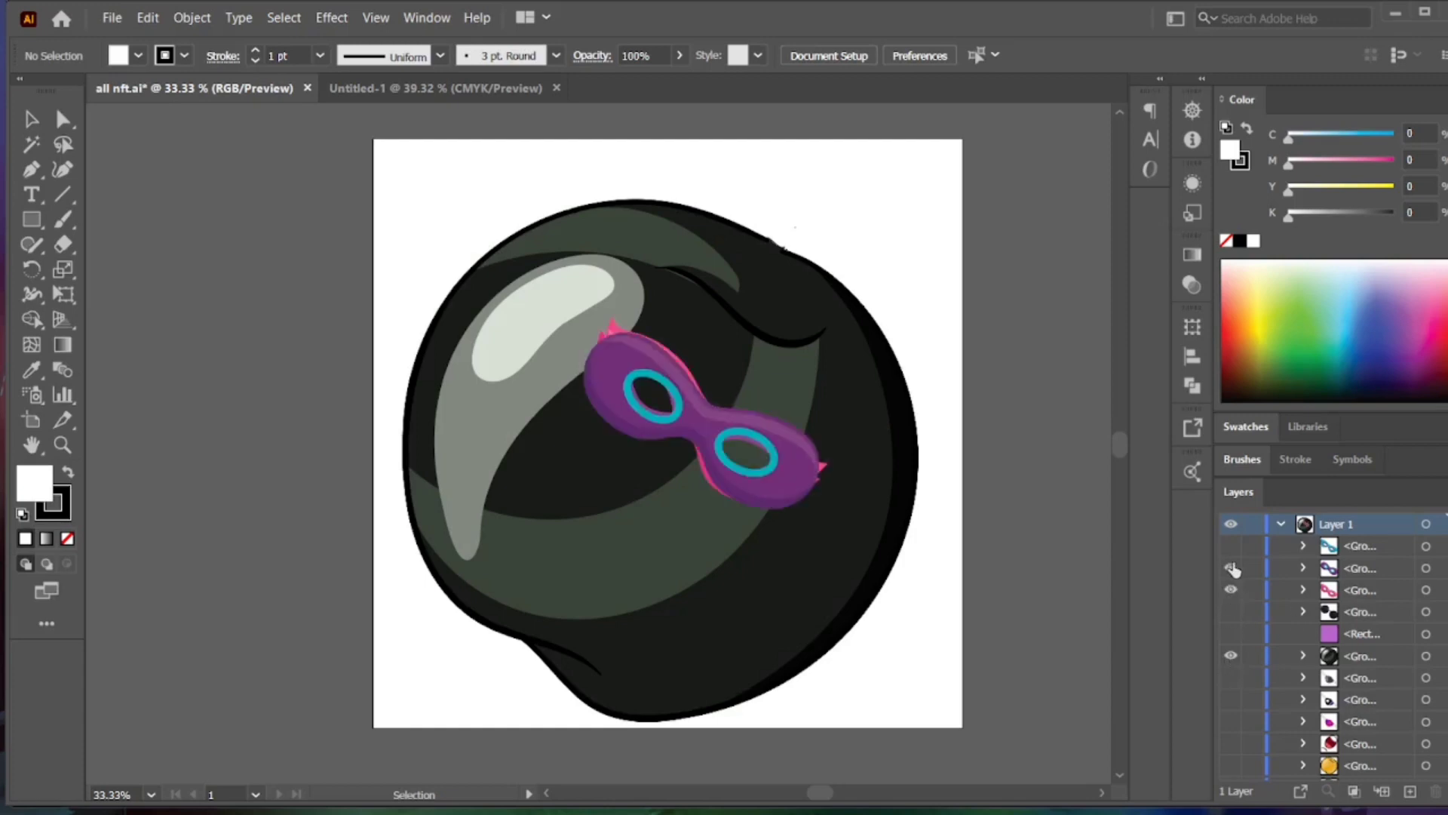
{"action": "left_click", "coordinate": [1231, 568]}
{"action": "left_click", "coordinate": [1231, 546]}
{"action": "left_click", "coordinate": [1231, 590]}
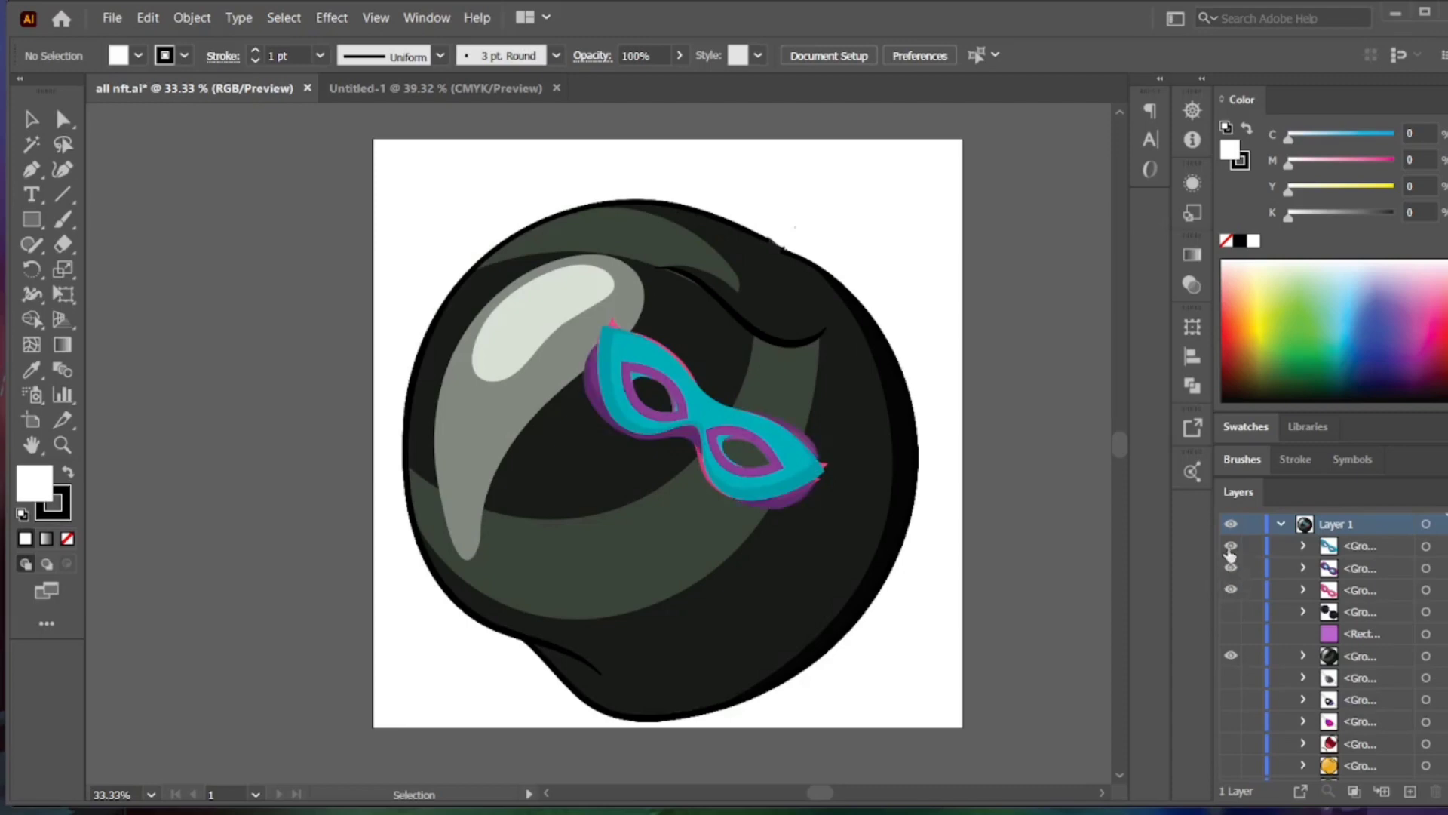
{"action": "left_click", "coordinate": [1231, 546]}
{"action": "left_click", "coordinate": [1231, 568]}
{"action": "left_click", "coordinate": [1231, 568]}
{"action": "left_click", "coordinate": [1231, 612]}
{"action": "left_click", "coordinate": [1231, 612]}
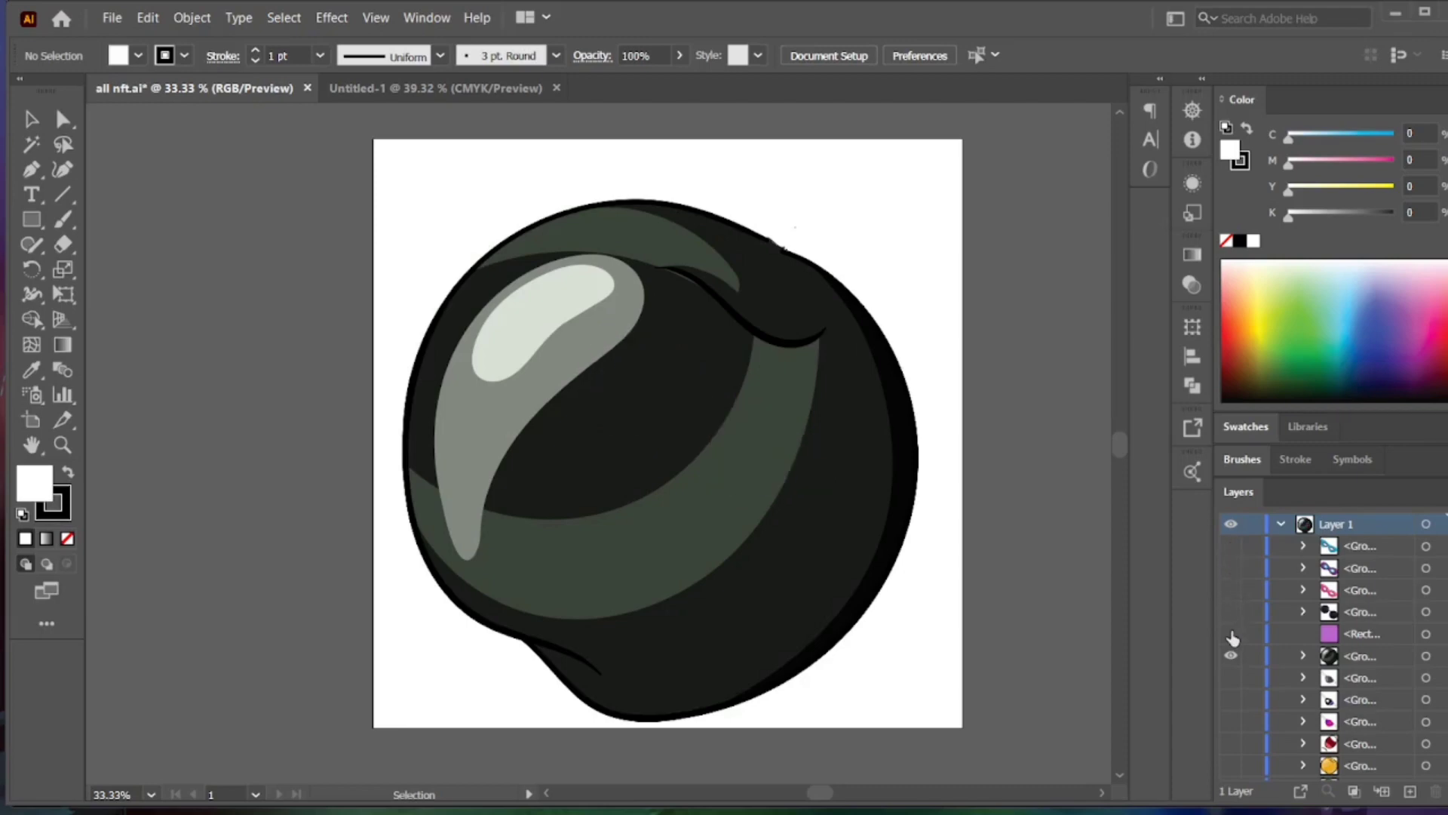
- Preview the purple rectangle over the black head, leaving both of them hidden
{"action": "left_click", "coordinate": [1231, 634]}
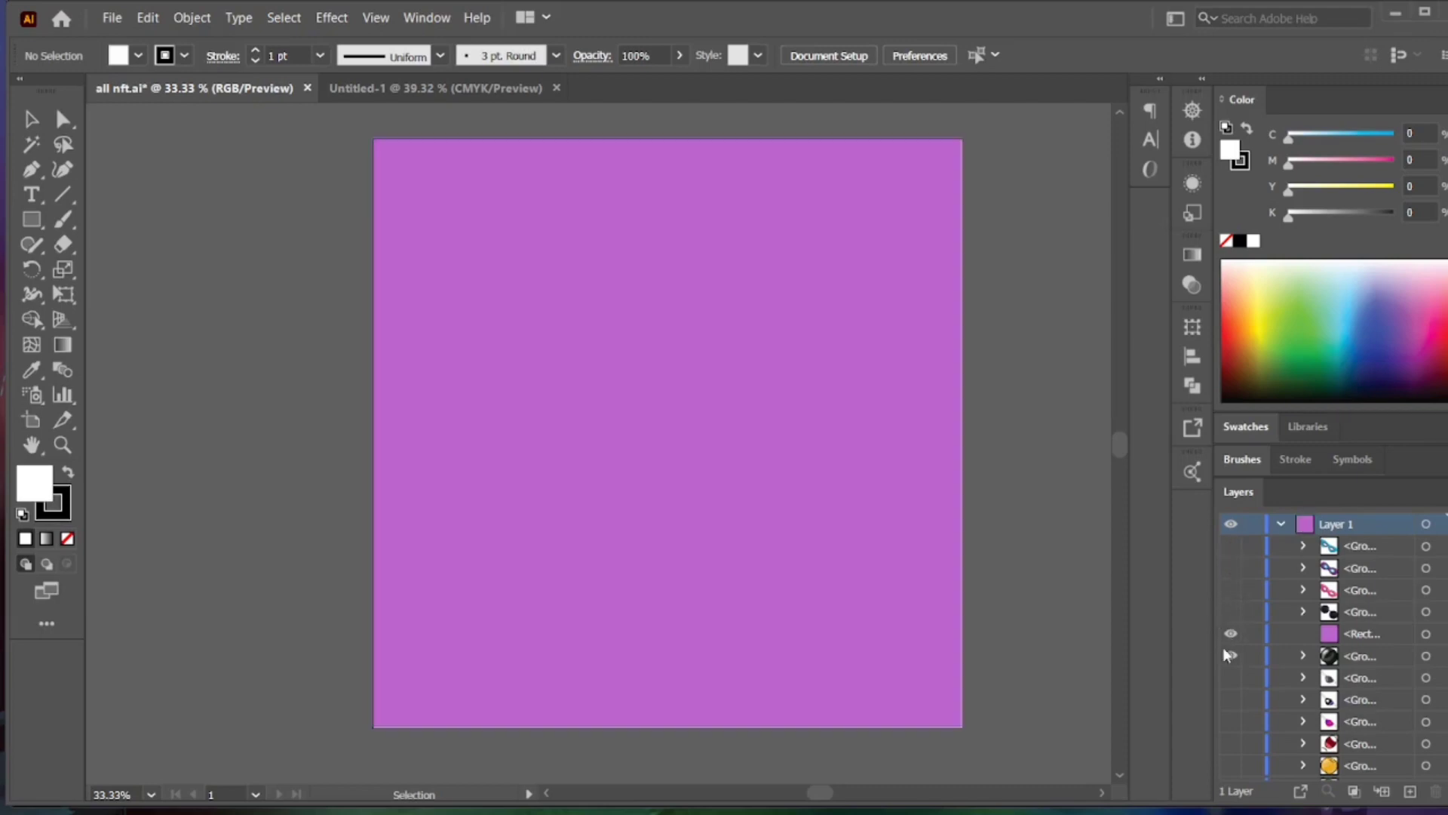
{"action": "left_click", "coordinate": [1231, 655]}
{"action": "left_click", "coordinate": [1231, 634]}
{"action": "scroll", "coordinate": [1243, 713], "scroll_direction": "down", "scroll_amount": 3}
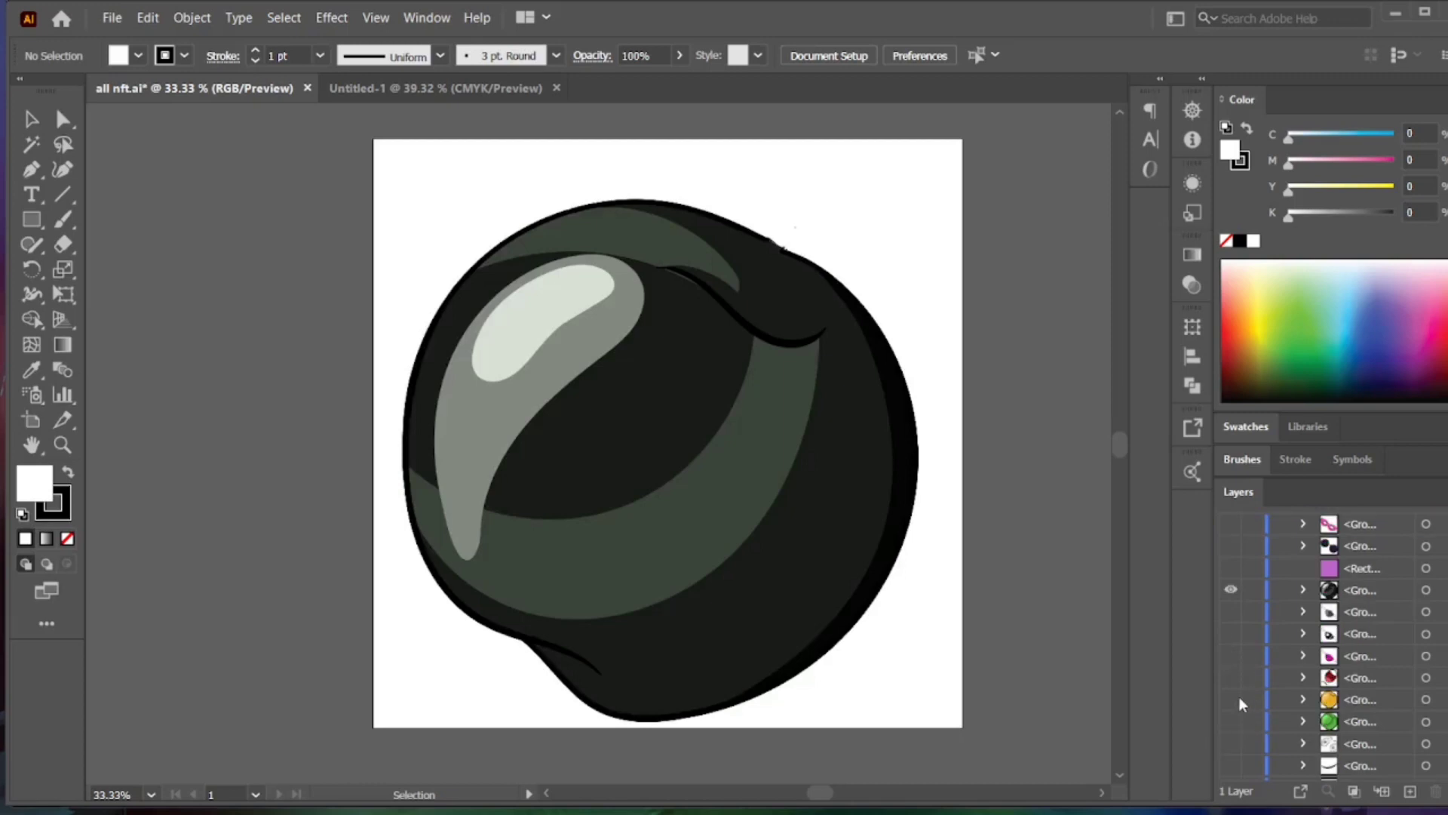
{"action": "left_click", "coordinate": [1231, 655]}
{"action": "scroll", "coordinate": [1250, 685], "scroll_direction": "down", "scroll_amount": 1}
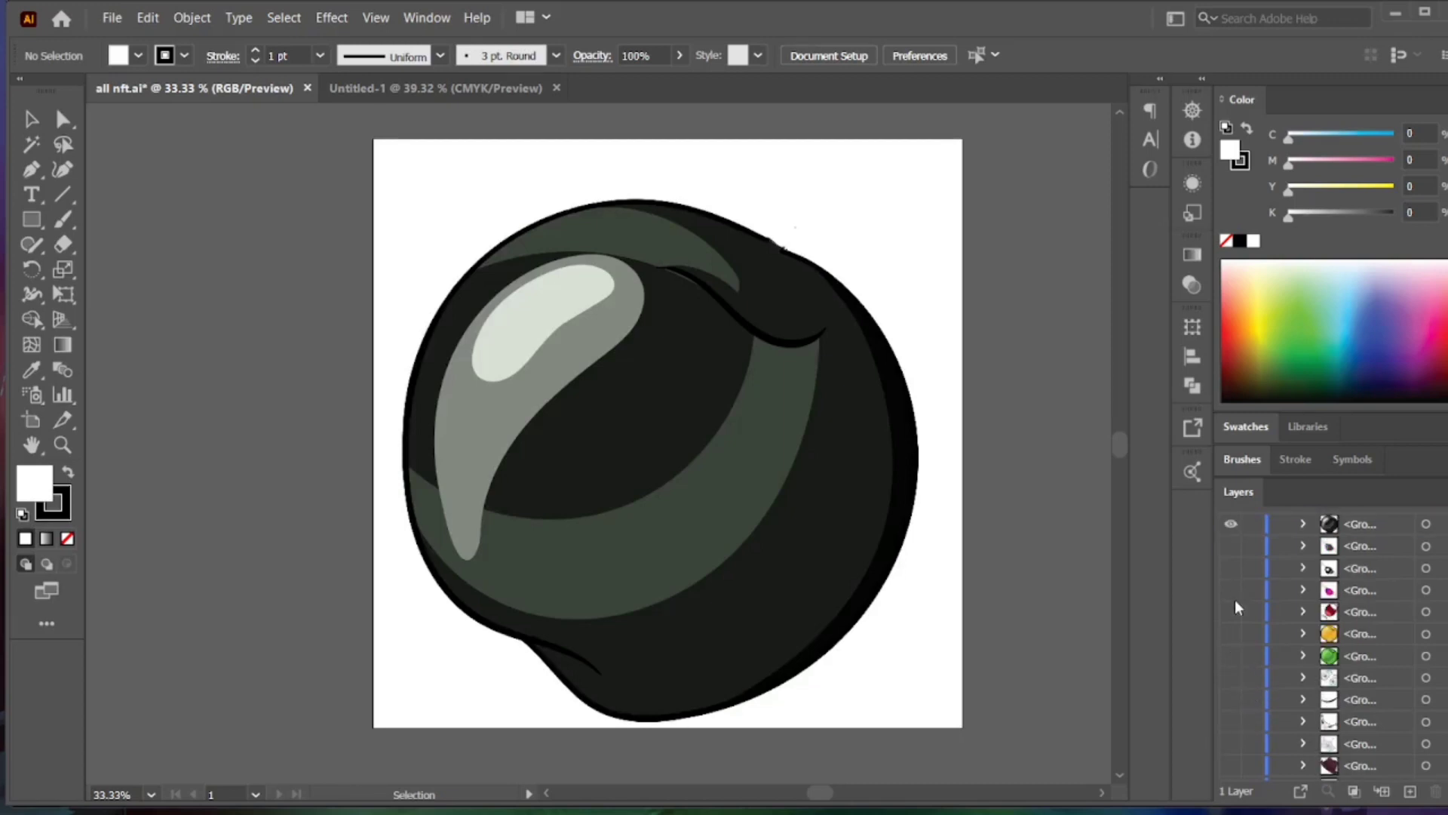
{"action": "left_click", "coordinate": [1231, 524]}
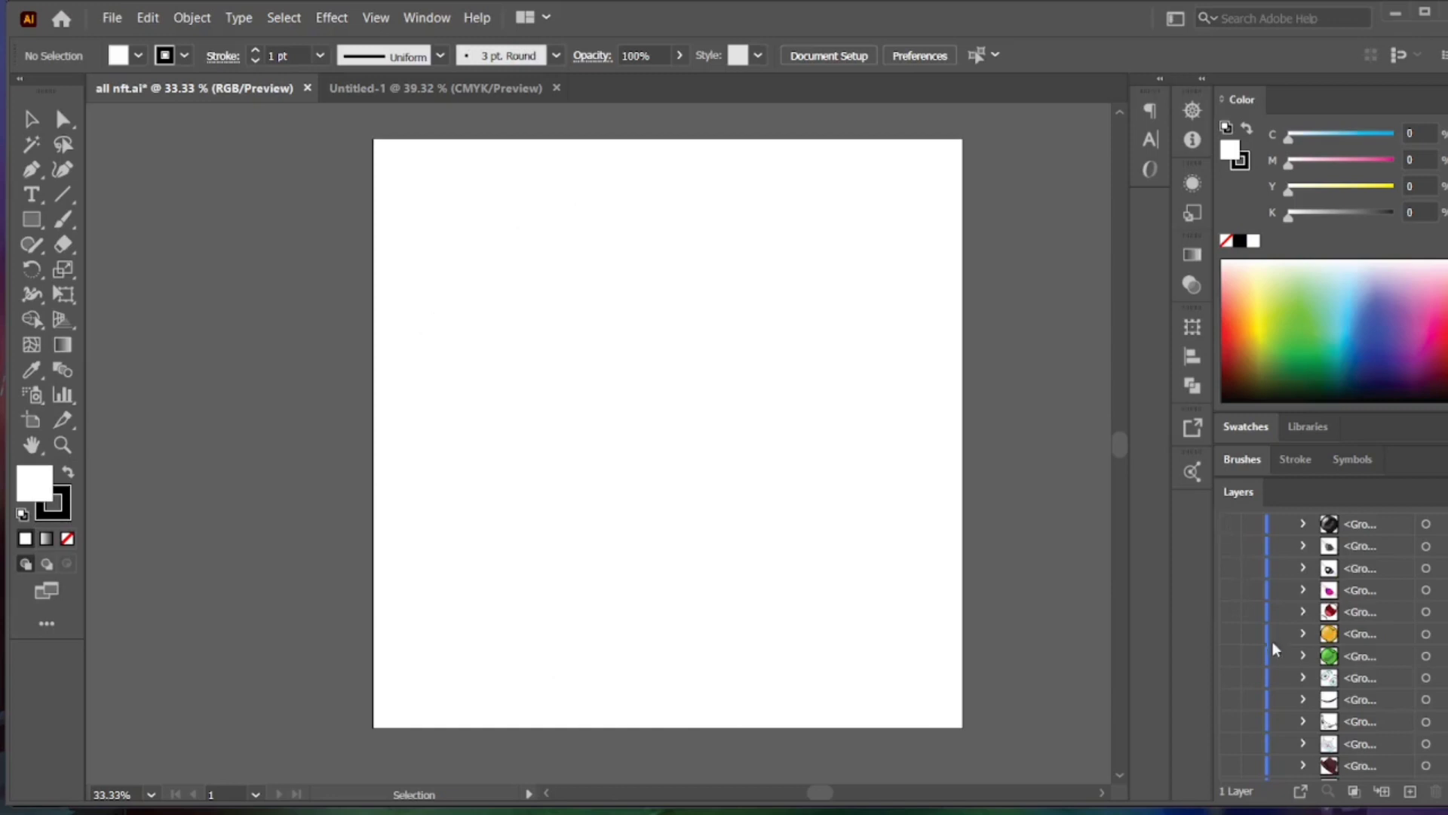
- Show the green head and the purple rectangle, with the rectangle moved directly below the head in the layer order as its background
{"action": "left_click", "coordinate": [1232, 656]}
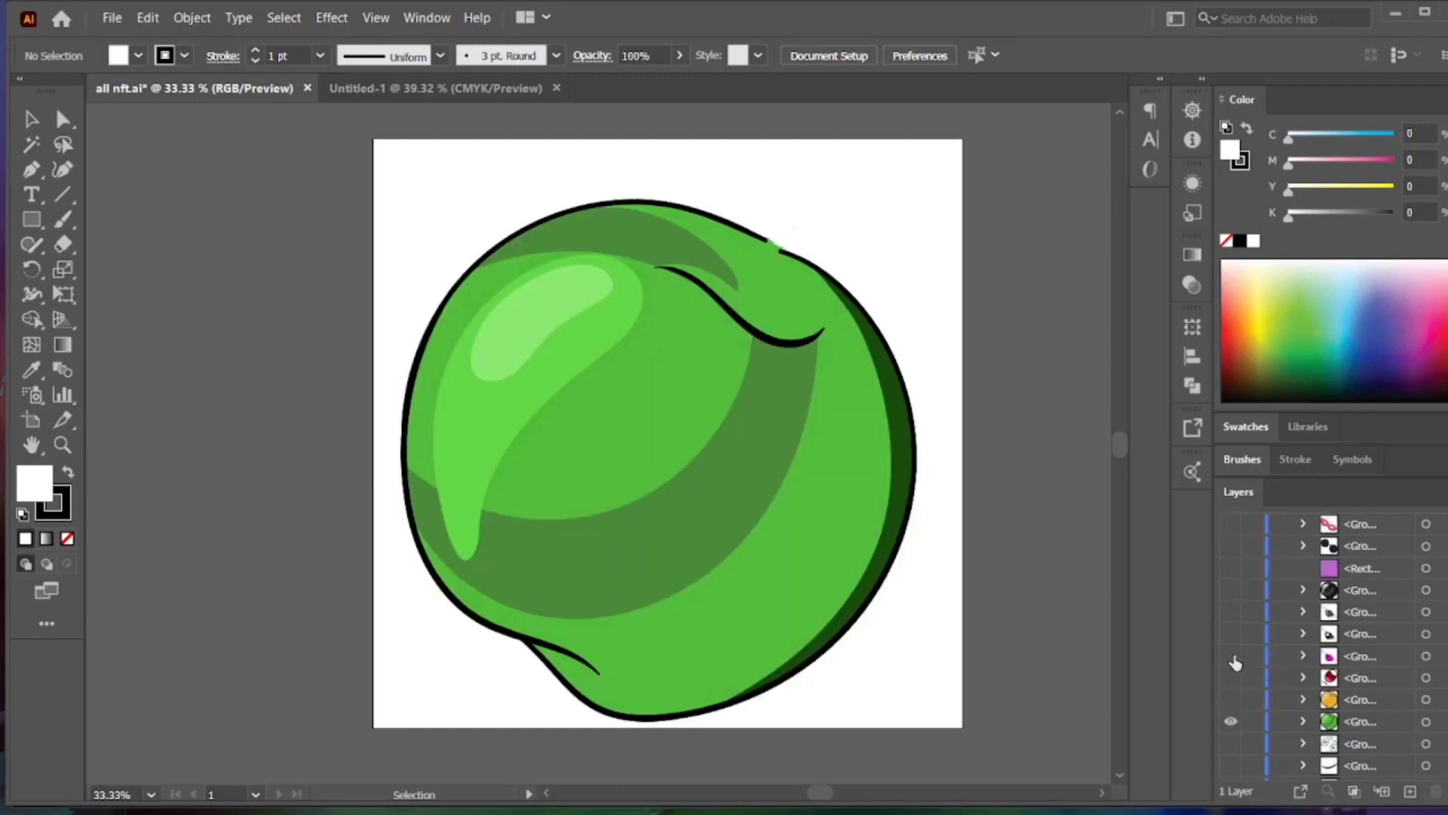
{"action": "scroll", "coordinate": [1234, 656], "scroll_direction": "down", "scroll_amount": 3}
{"action": "scroll", "coordinate": [1234, 660], "scroll_direction": "down", "scroll_amount": 3}
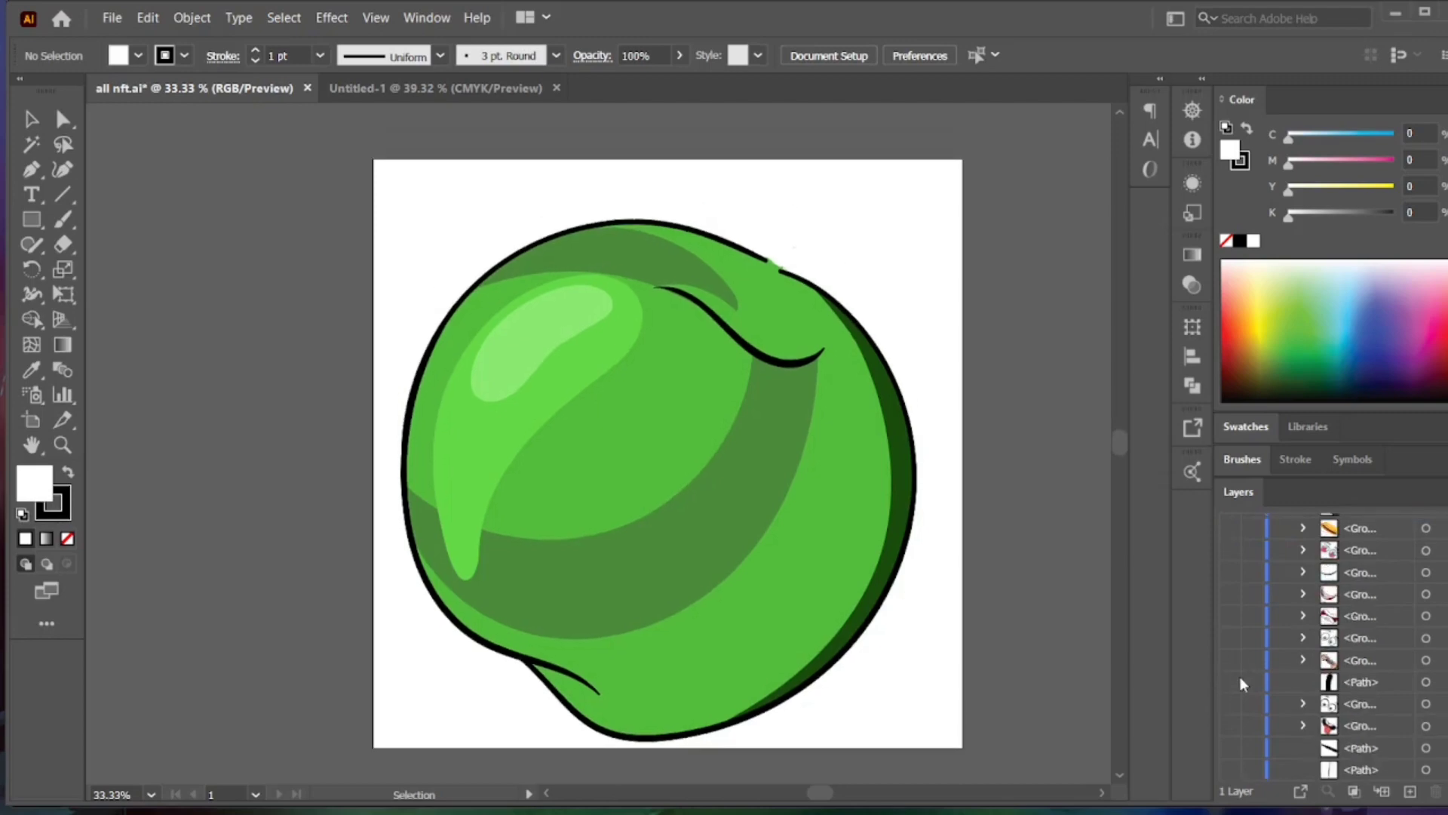
{"action": "scroll", "coordinate": [1238, 676], "scroll_direction": "up", "scroll_amount": 5}
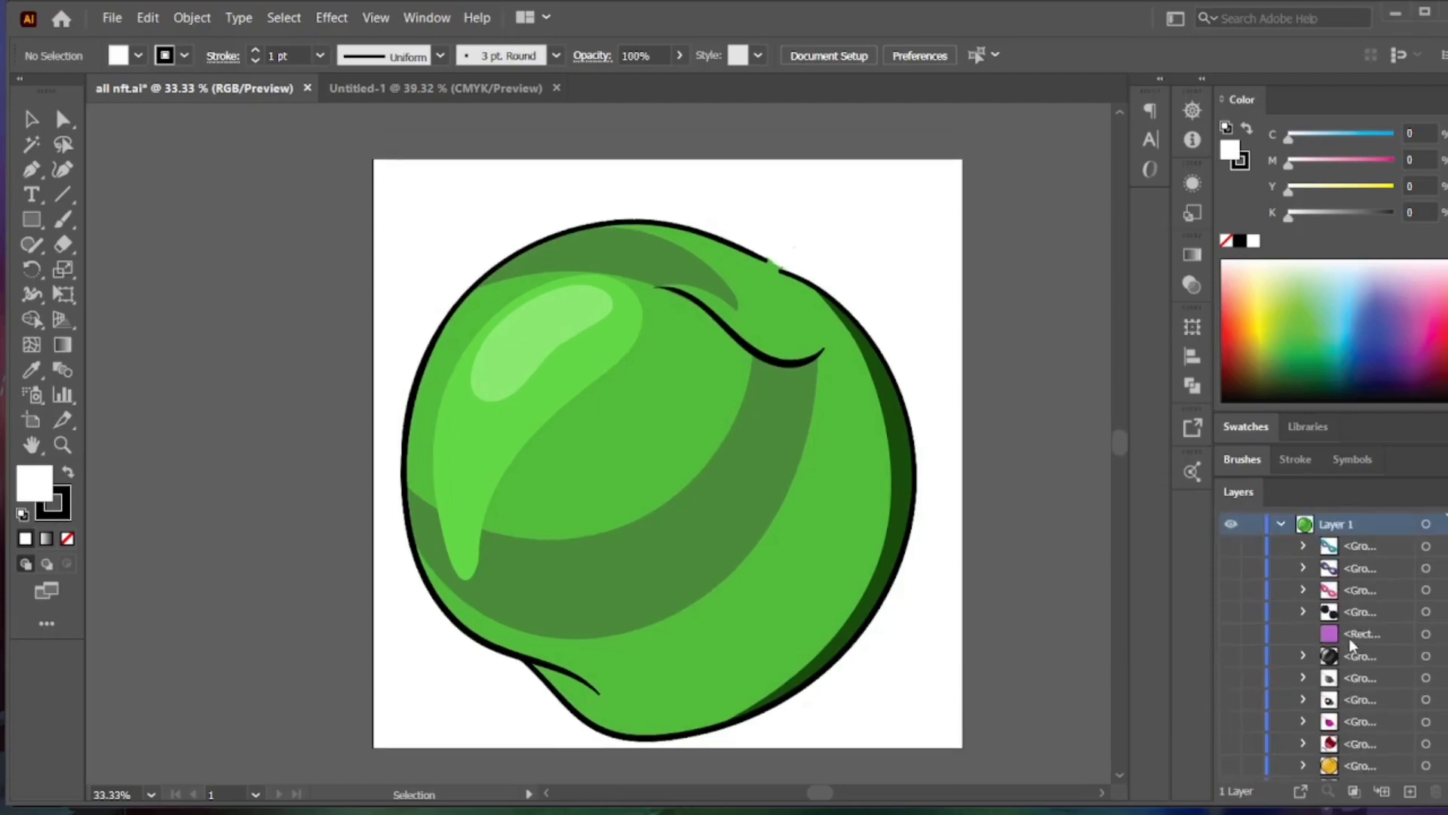
{"action": "left_click_drag", "start_coordinate": [1349, 637], "coordinate": [1358, 754]}
{"action": "left_click", "coordinate": [1229, 724]}
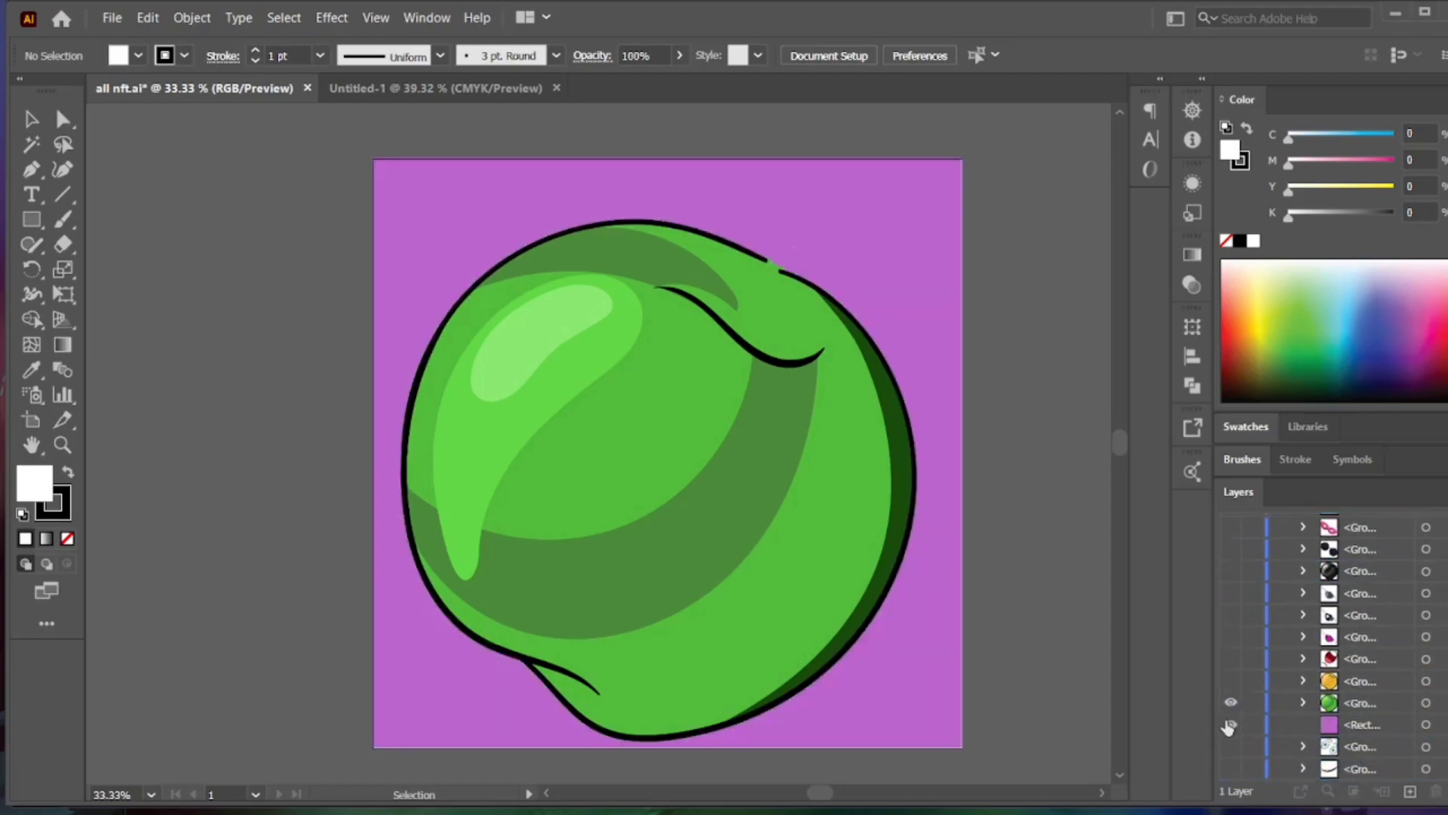
- Show the open red mouth and the round sunglasses on the green head
{"action": "scroll", "coordinate": [1237, 722], "scroll_direction": "up", "scroll_amount": 3}
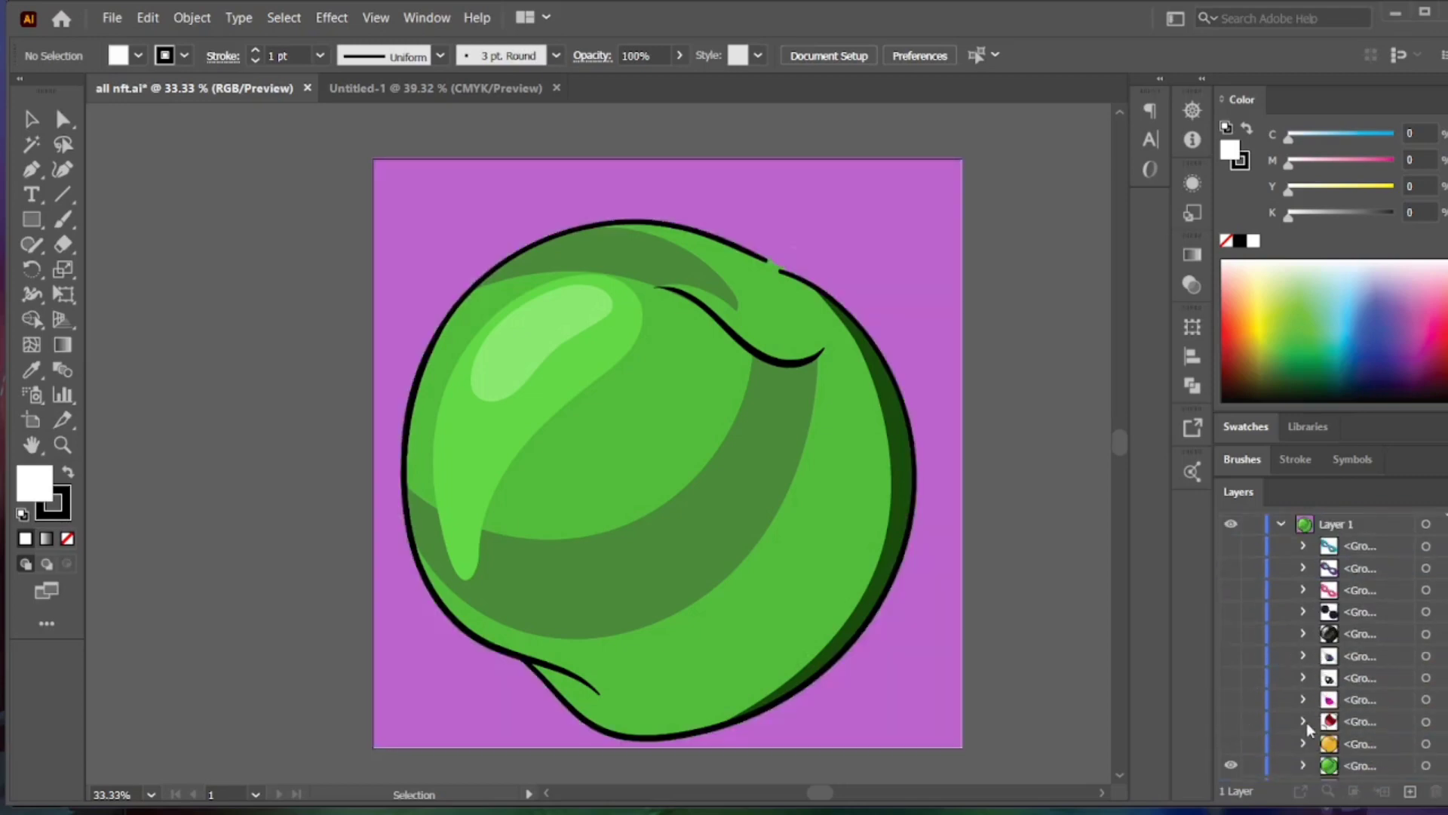
{"action": "left_click", "coordinate": [1231, 722]}
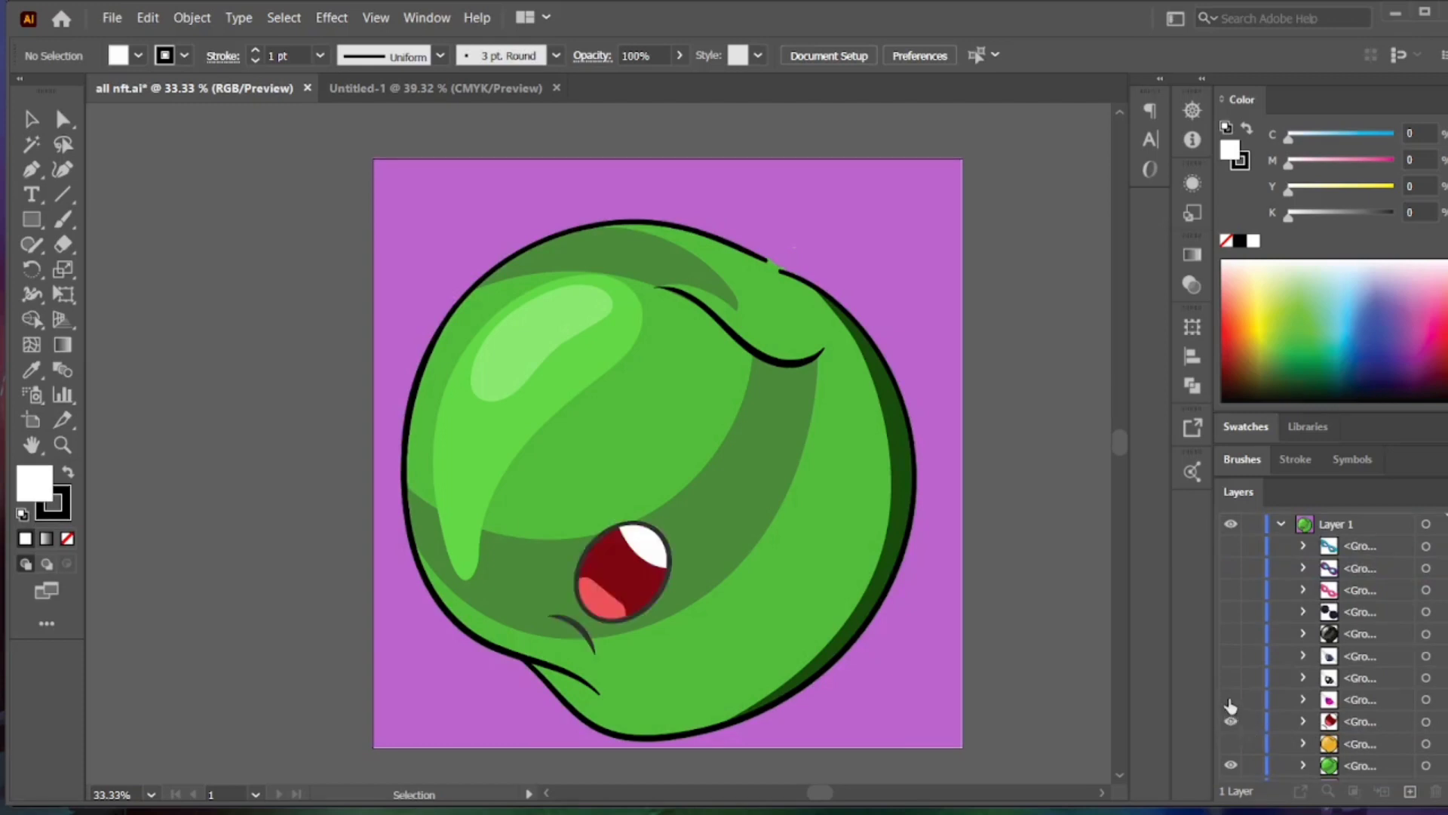
{"action": "left_click", "coordinate": [1228, 613]}
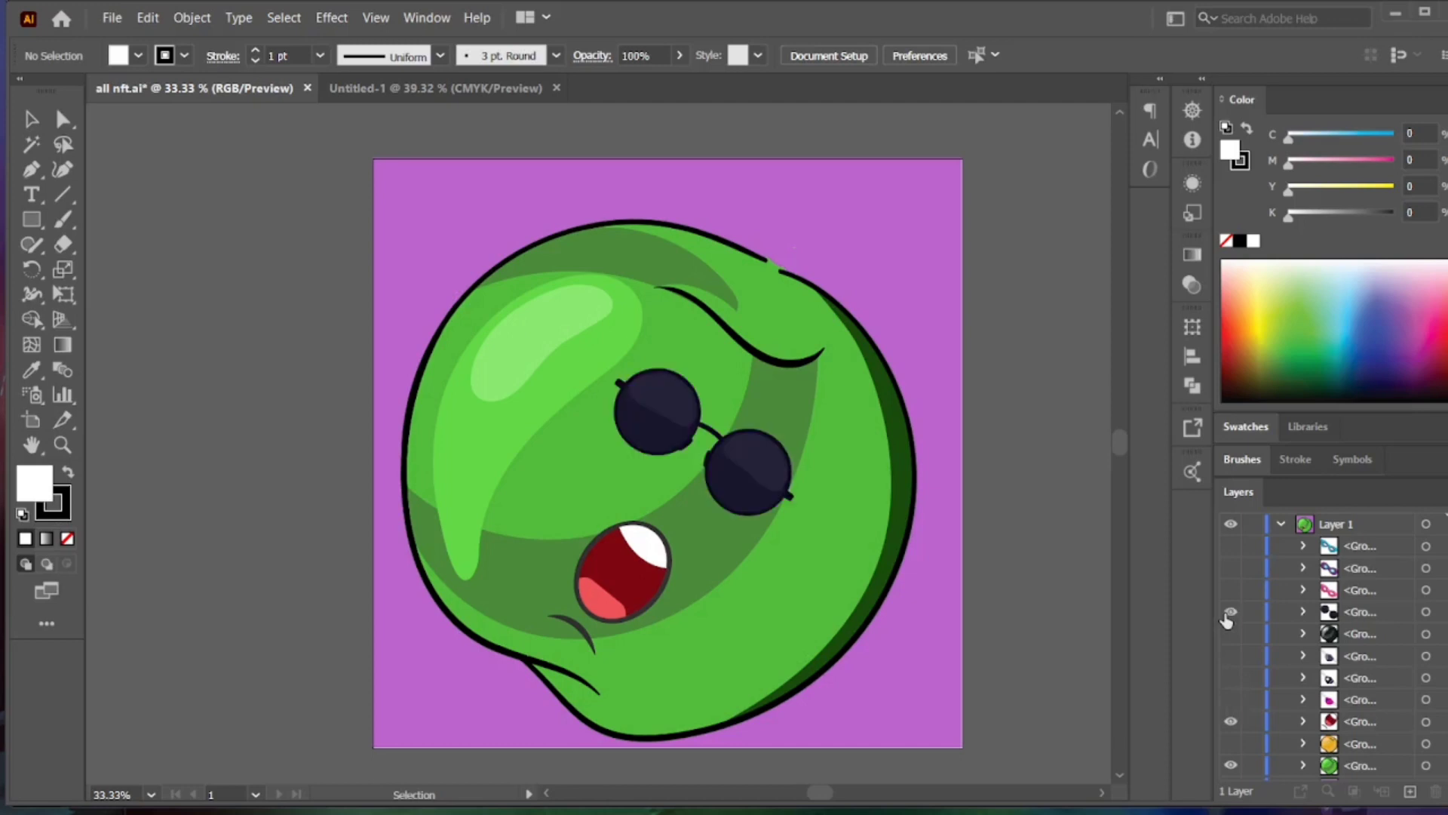
- Hide the round sunglasses, move the blue eyes directly below the open red mouth in the layer order and show them
{"action": "left_click", "coordinate": [1228, 613]}
{"action": "scroll", "coordinate": [1237, 658], "scroll_direction": "down", "scroll_amount": 3}
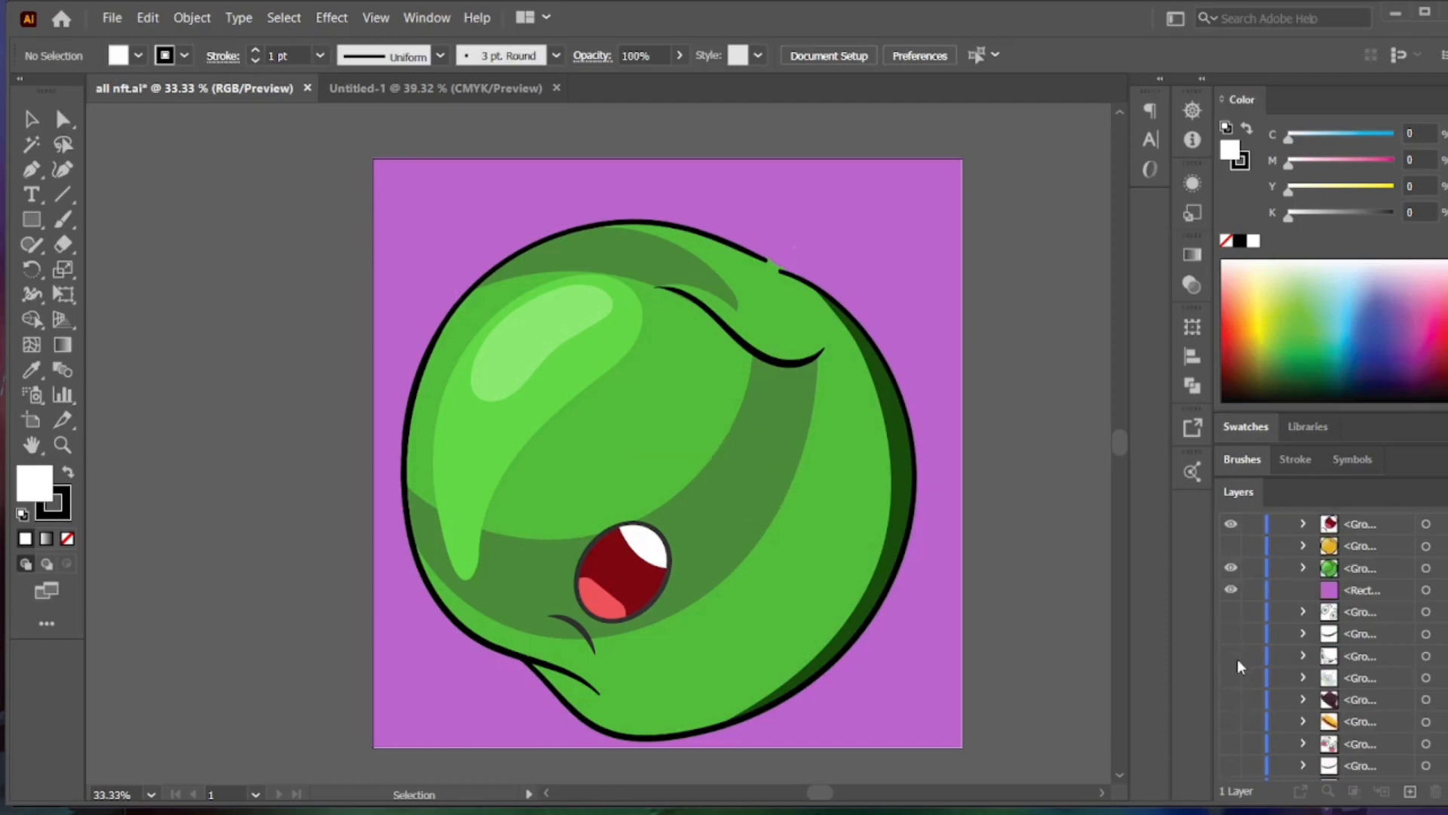
{"action": "left_click_drag", "start_coordinate": [1353, 617], "coordinate": [1367, 536]}
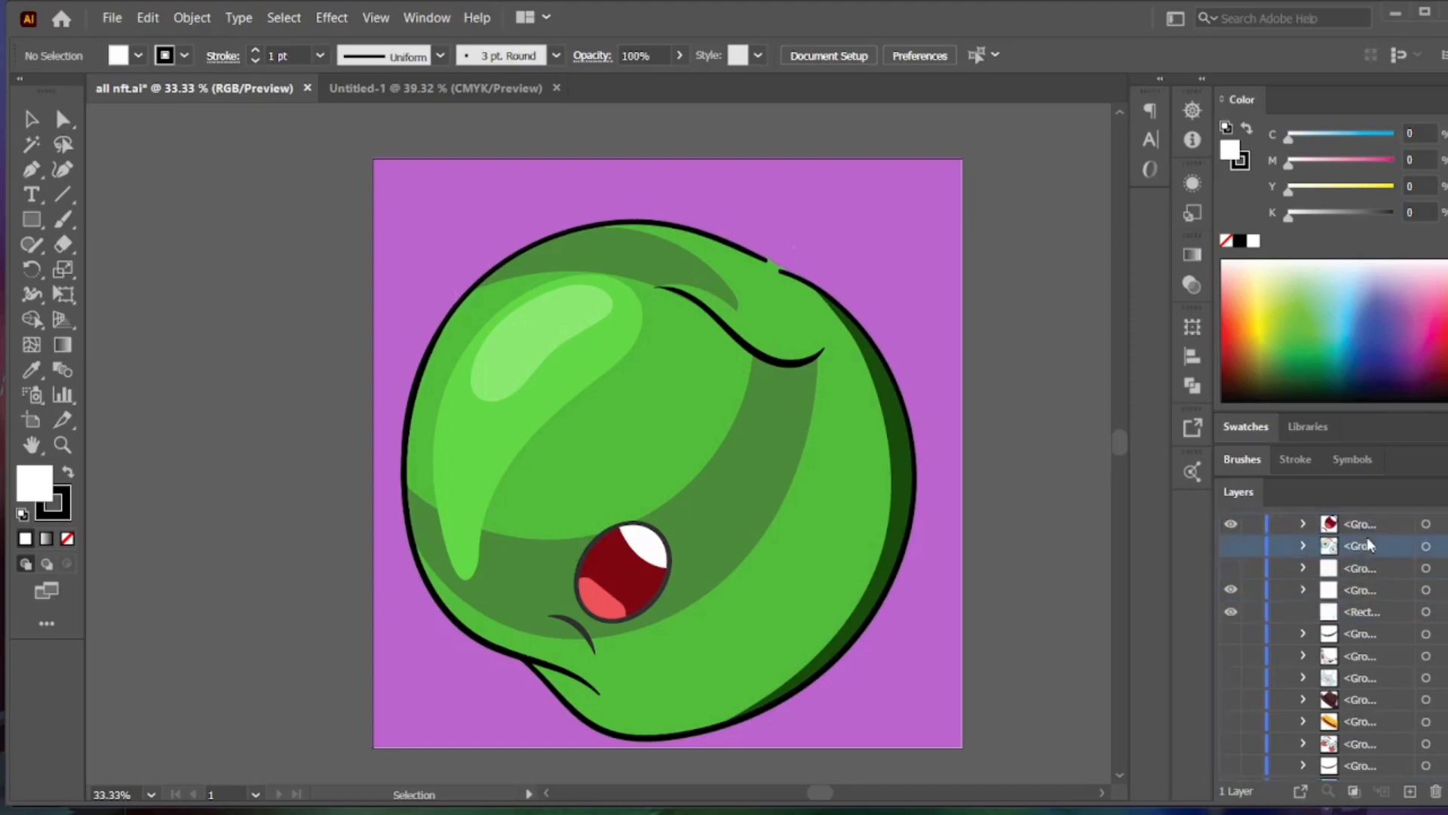
{"action": "left_click", "coordinate": [1231, 545]}
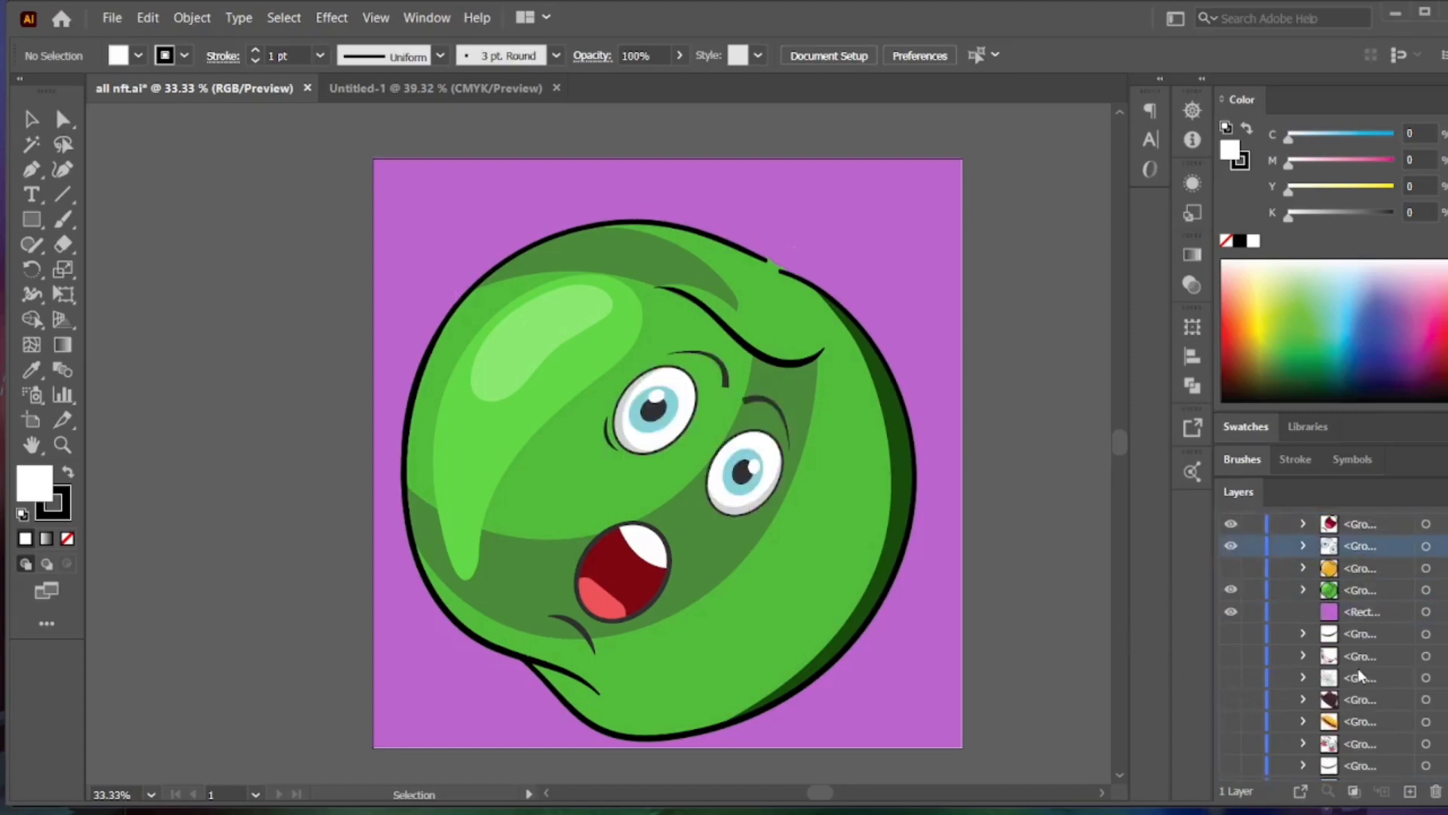
- Show the purple eye mask over the blue eyes on the green head
{"action": "scroll", "coordinate": [1350, 656], "scroll_direction": "up", "scroll_amount": 3}
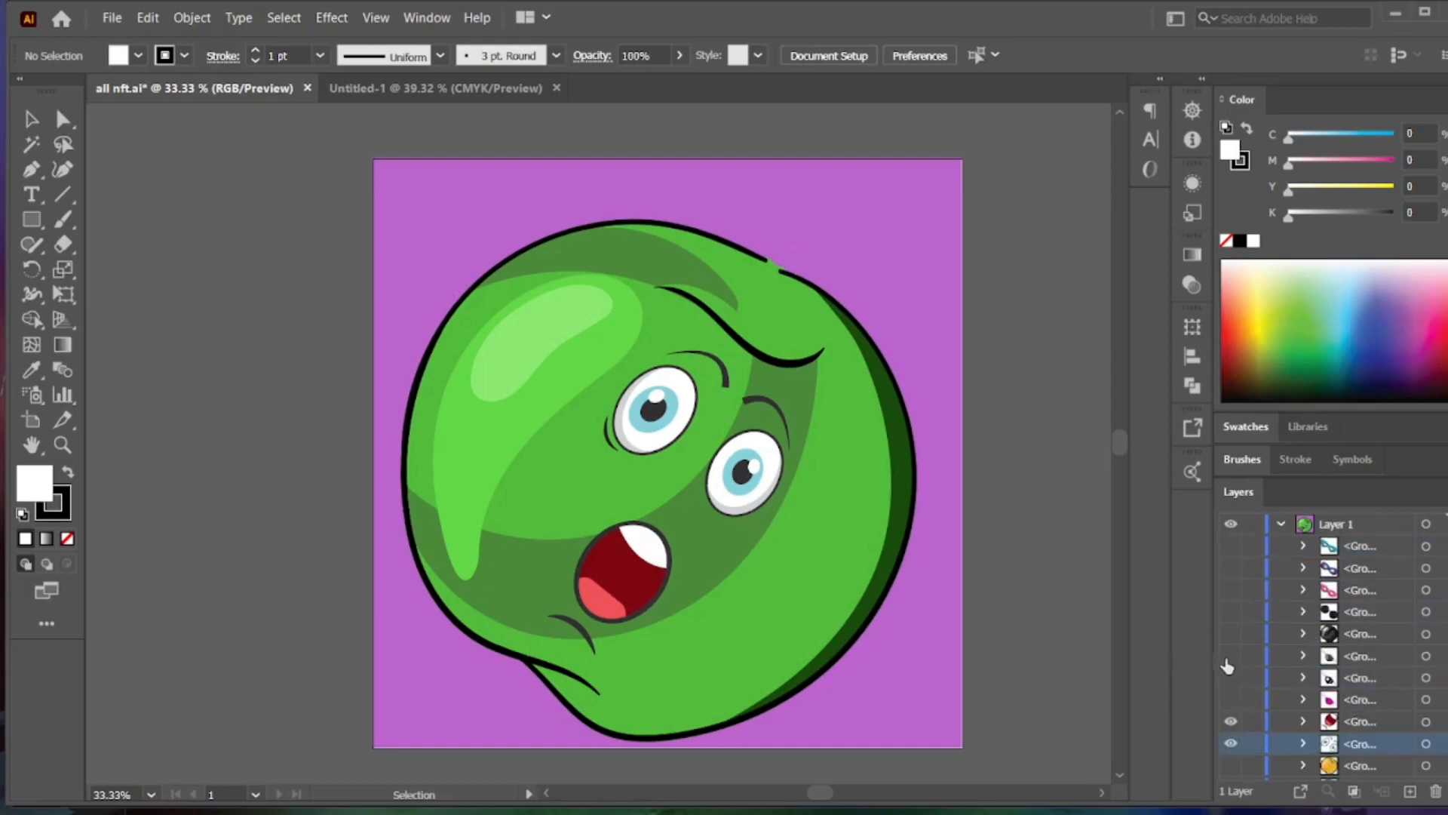
{"action": "left_click", "coordinate": [1229, 568]}
{"action": "scroll", "coordinate": [1282, 721], "scroll_direction": "down", "scroll_amount": 3}
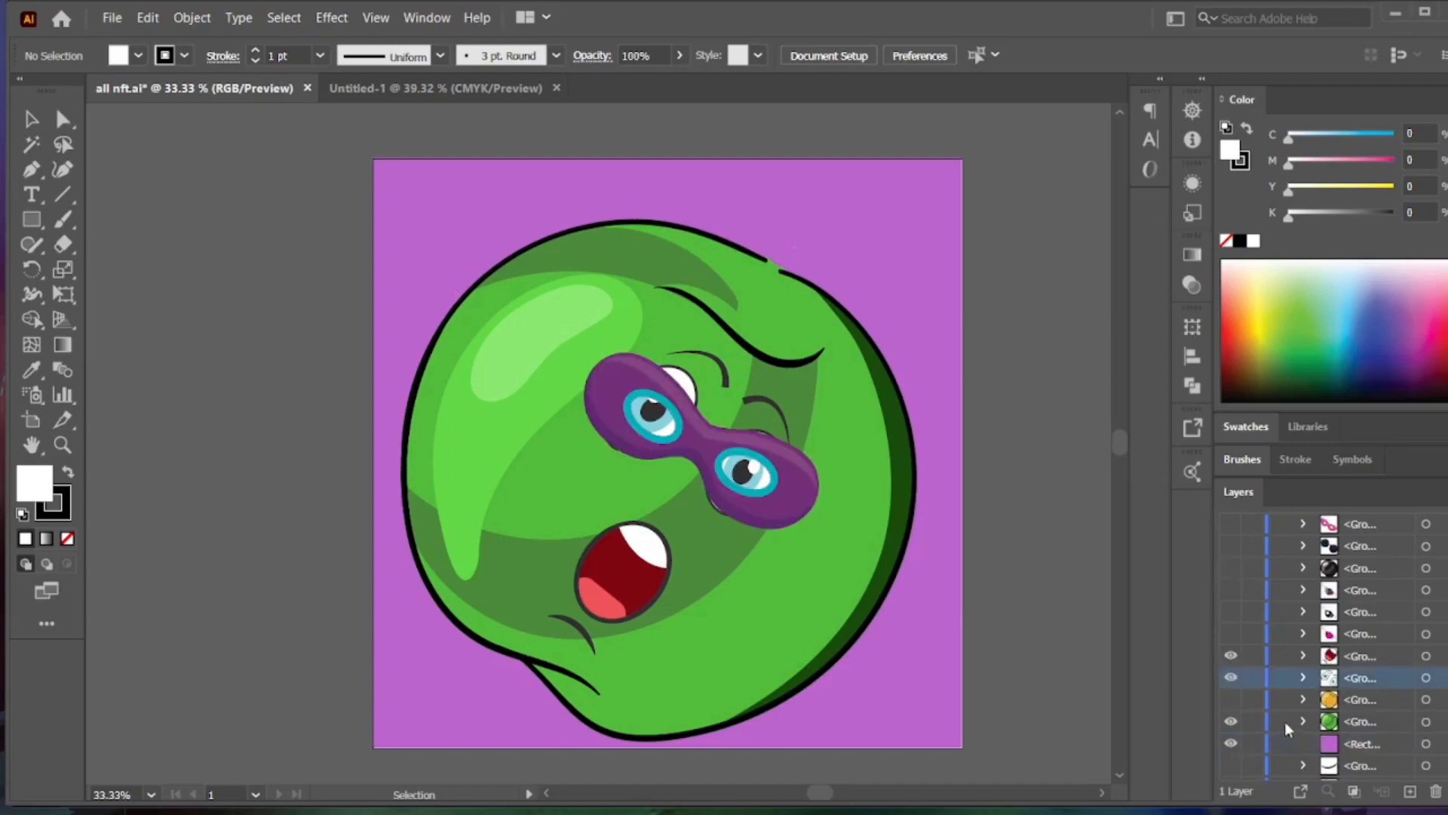
- Move the brown hat up above the mouth and pink face mask in the layer order and show it on the head
{"action": "scroll", "coordinate": [1284, 721], "scroll_direction": "down", "scroll_amount": 5}
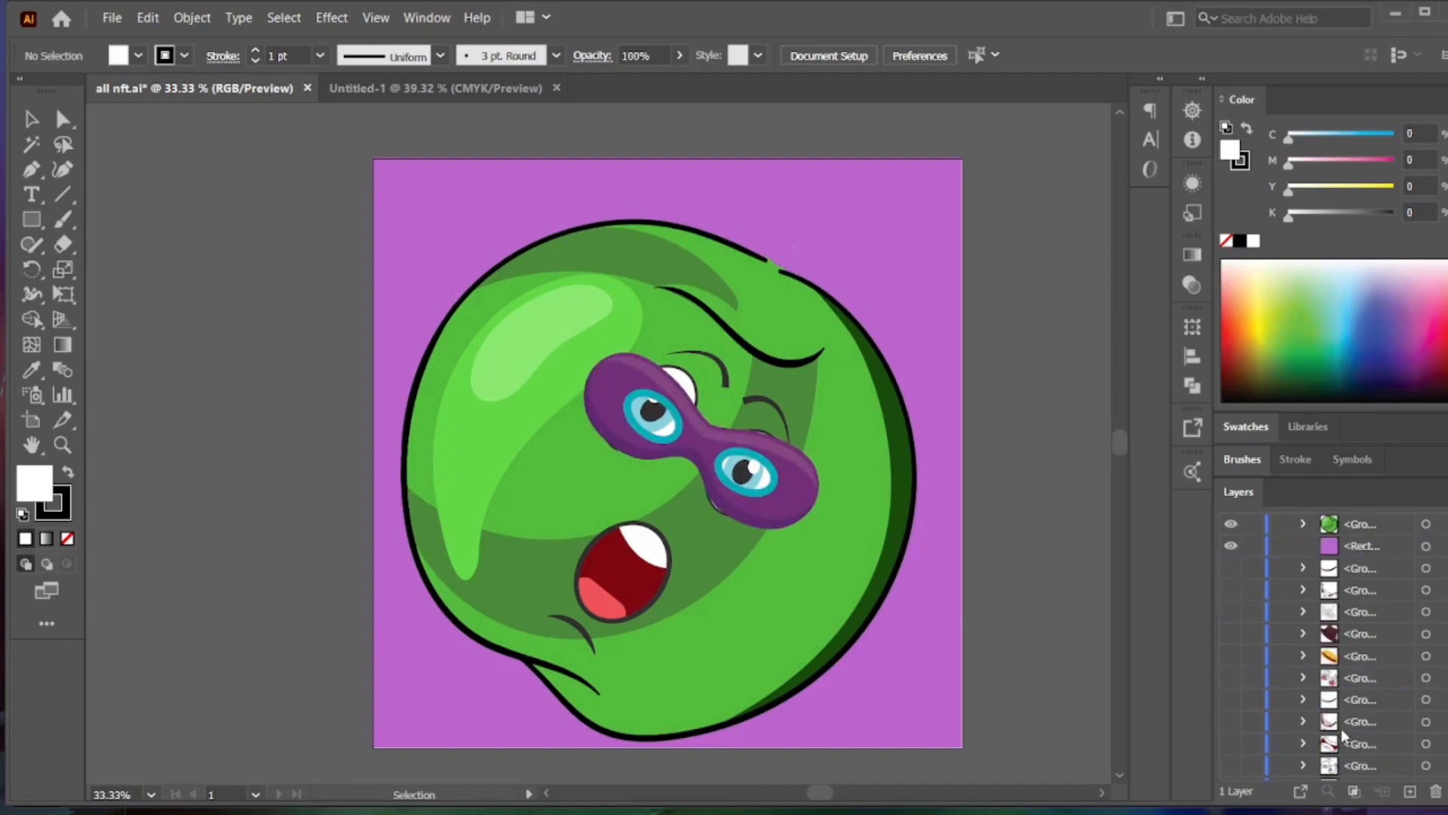
{"action": "scroll", "coordinate": [1339, 730], "scroll_direction": "up", "scroll_amount": 2}
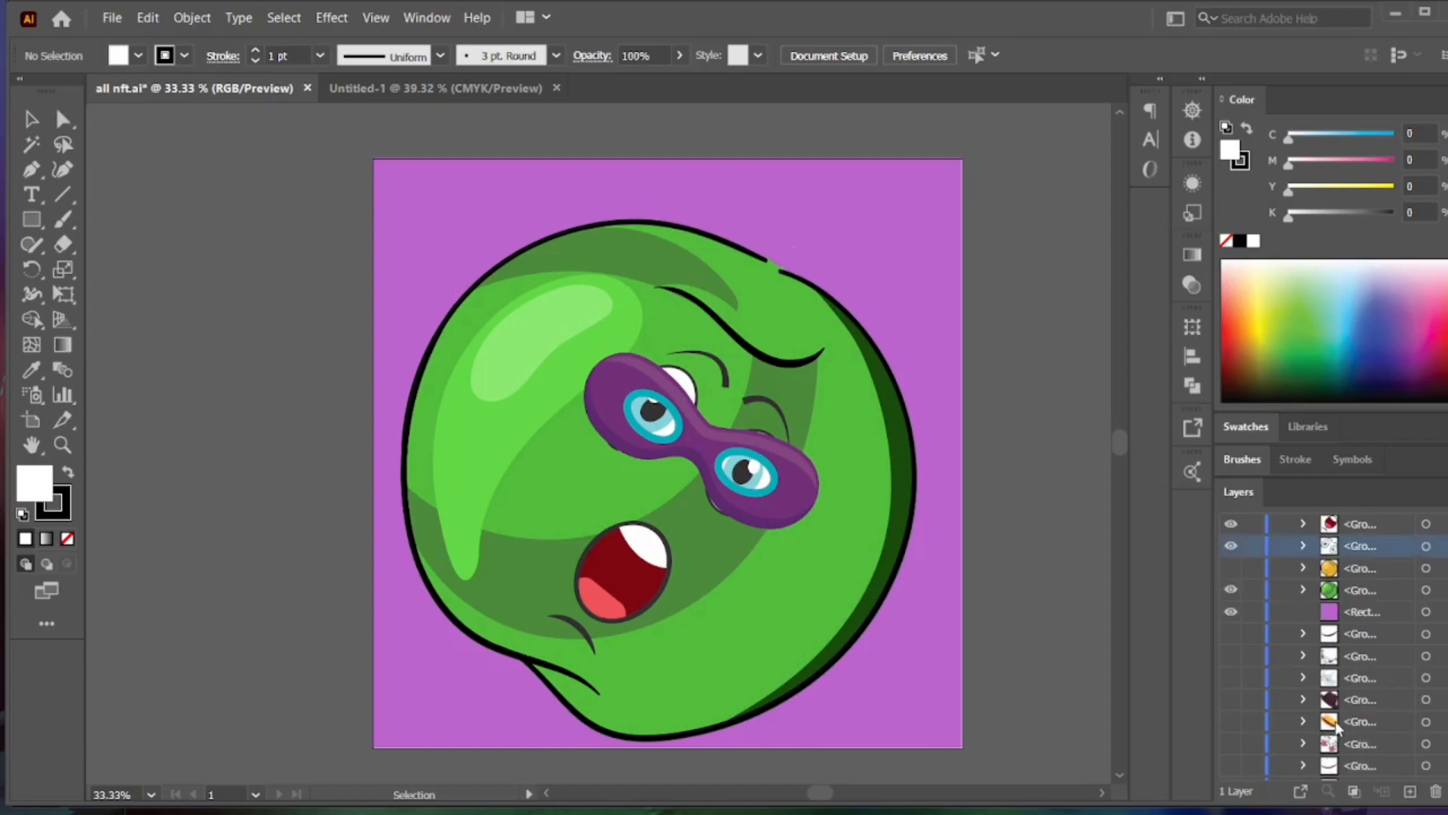
{"action": "left_click_drag", "start_coordinate": [1353, 695], "coordinate": [1358, 528]}
{"action": "left_click", "coordinate": [1231, 546]}
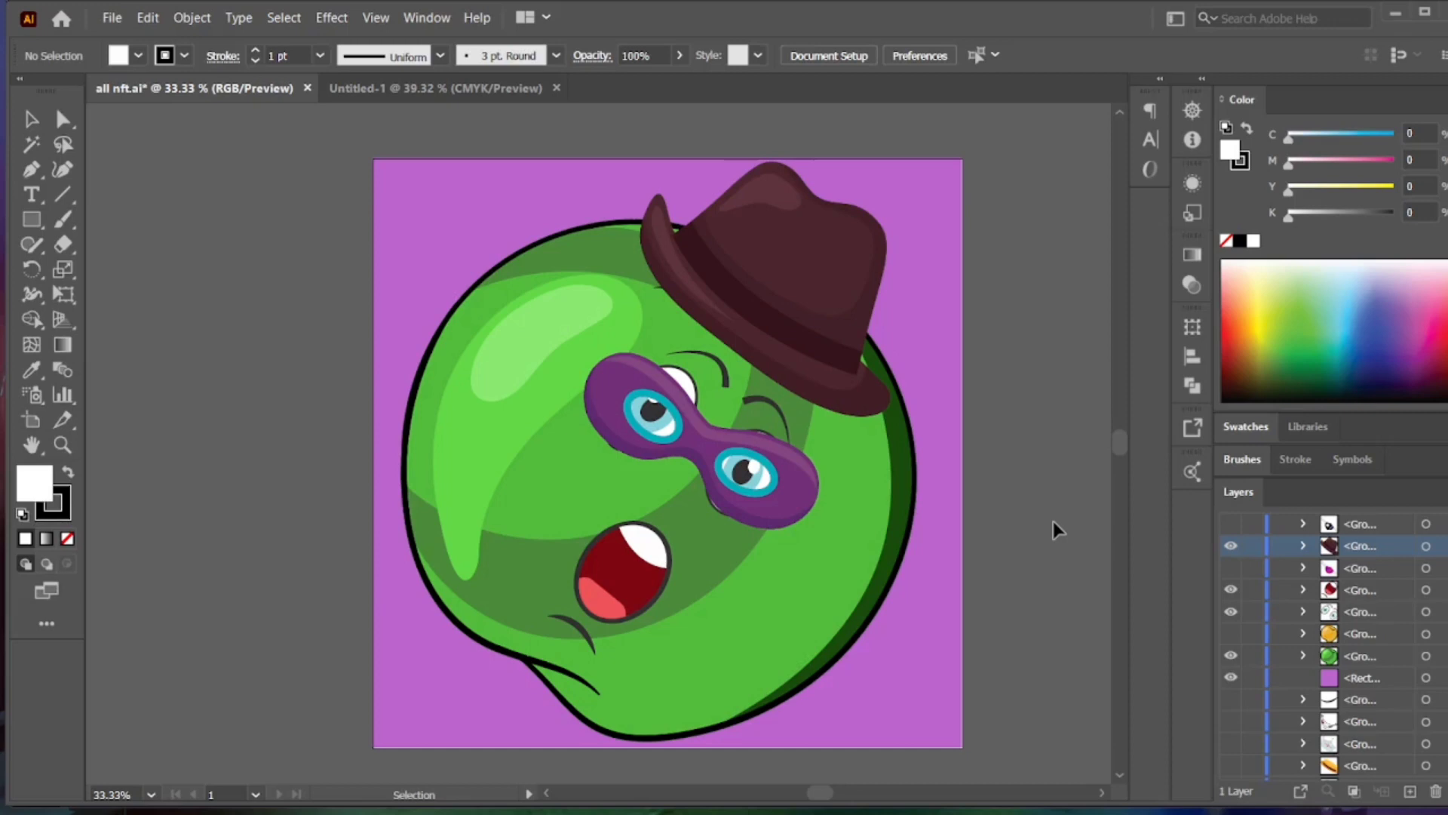
- Hide the brown hat, open mouth, blue eyes, green head, purple rectangle and purple eye mask to clear the artboard
{"action": "left_click", "coordinate": [1231, 545]}
{"action": "left_click", "coordinate": [1231, 590]}
{"action": "left_click", "coordinate": [1231, 612]}
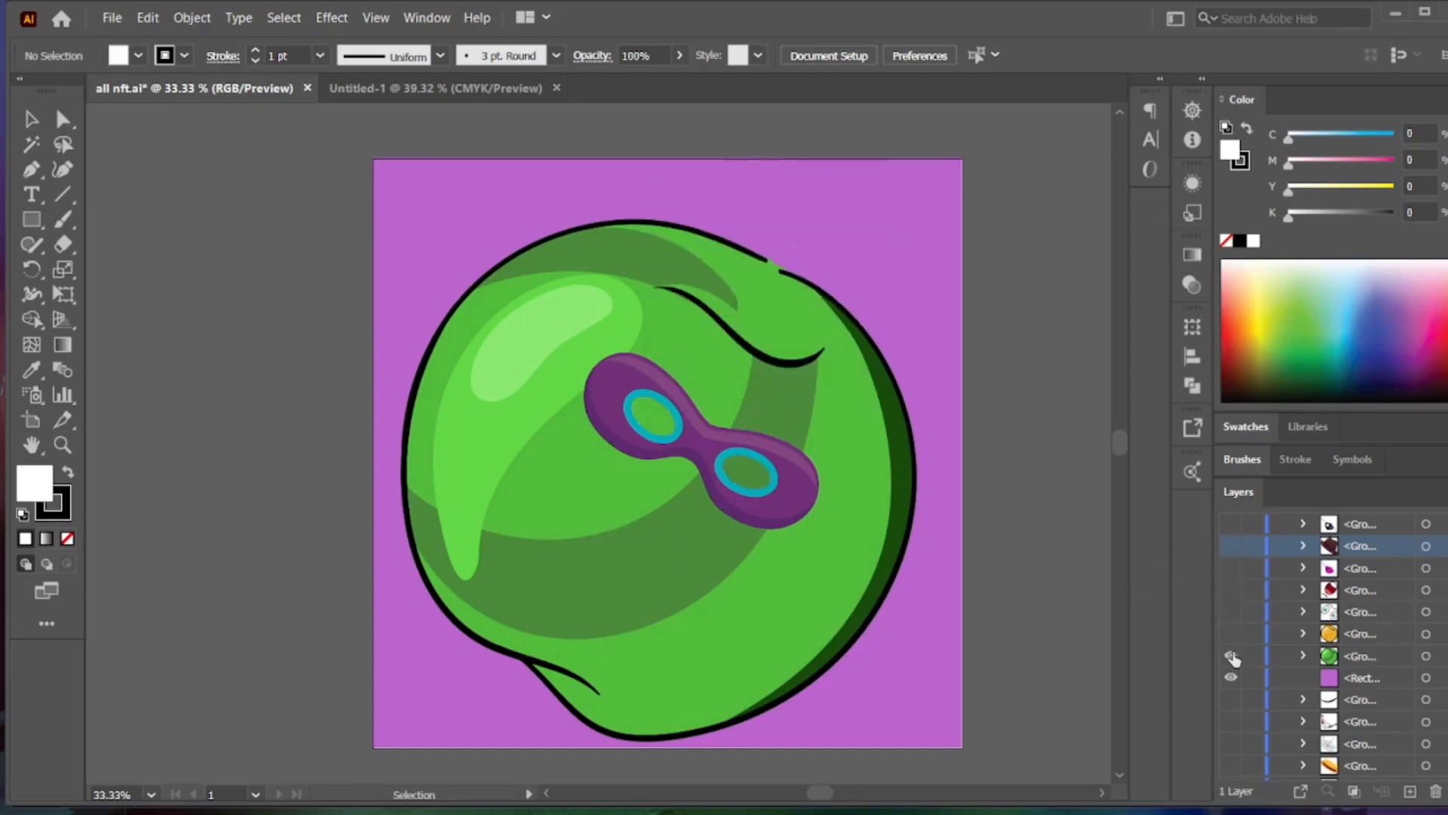
{"action": "left_click", "coordinate": [1231, 655]}
{"action": "left_click", "coordinate": [1231, 677]}
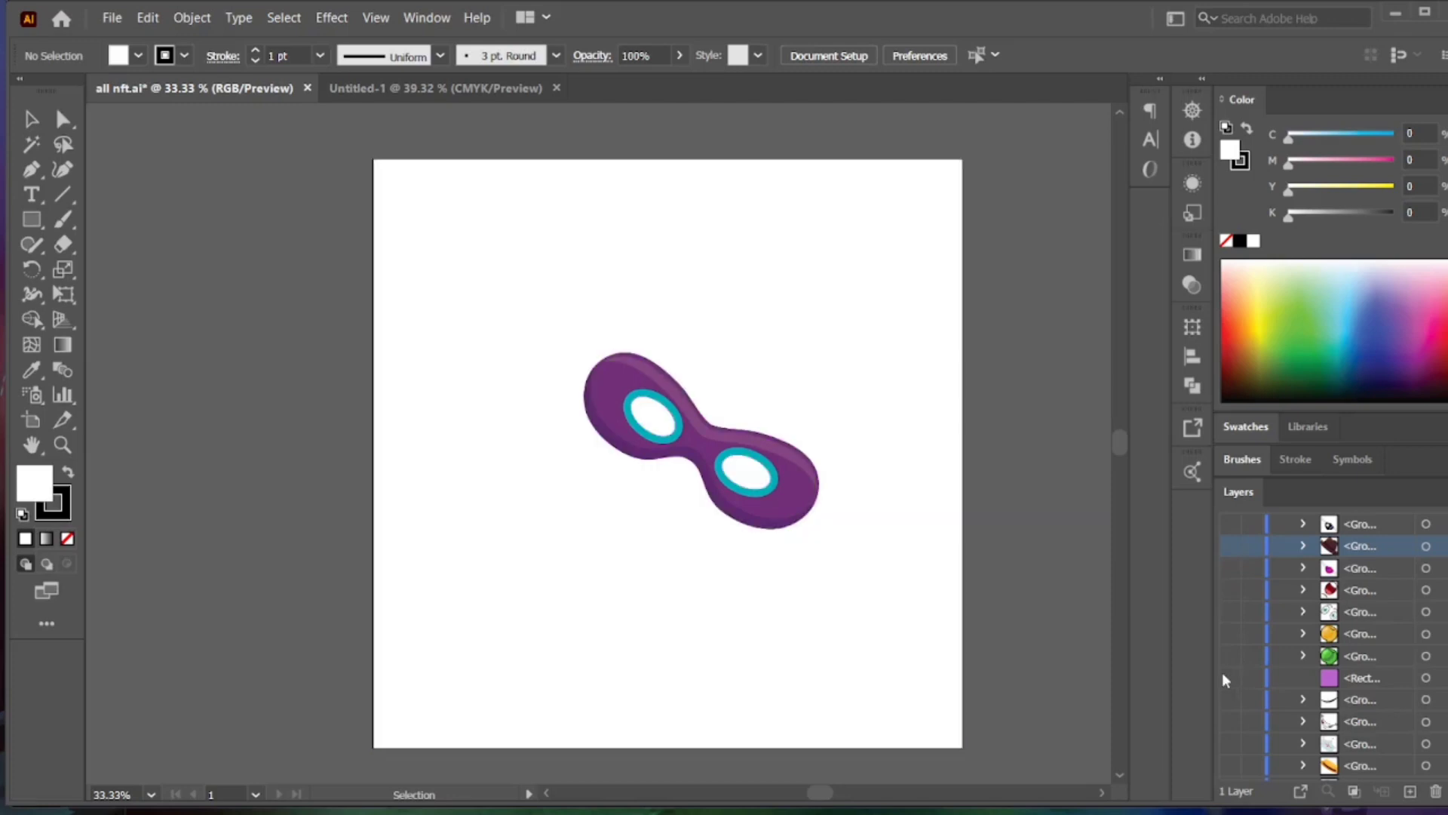
{"action": "scroll", "coordinate": [1222, 673], "scroll_direction": "up", "scroll_amount": 3}
{"action": "left_click", "coordinate": [1225, 546]}
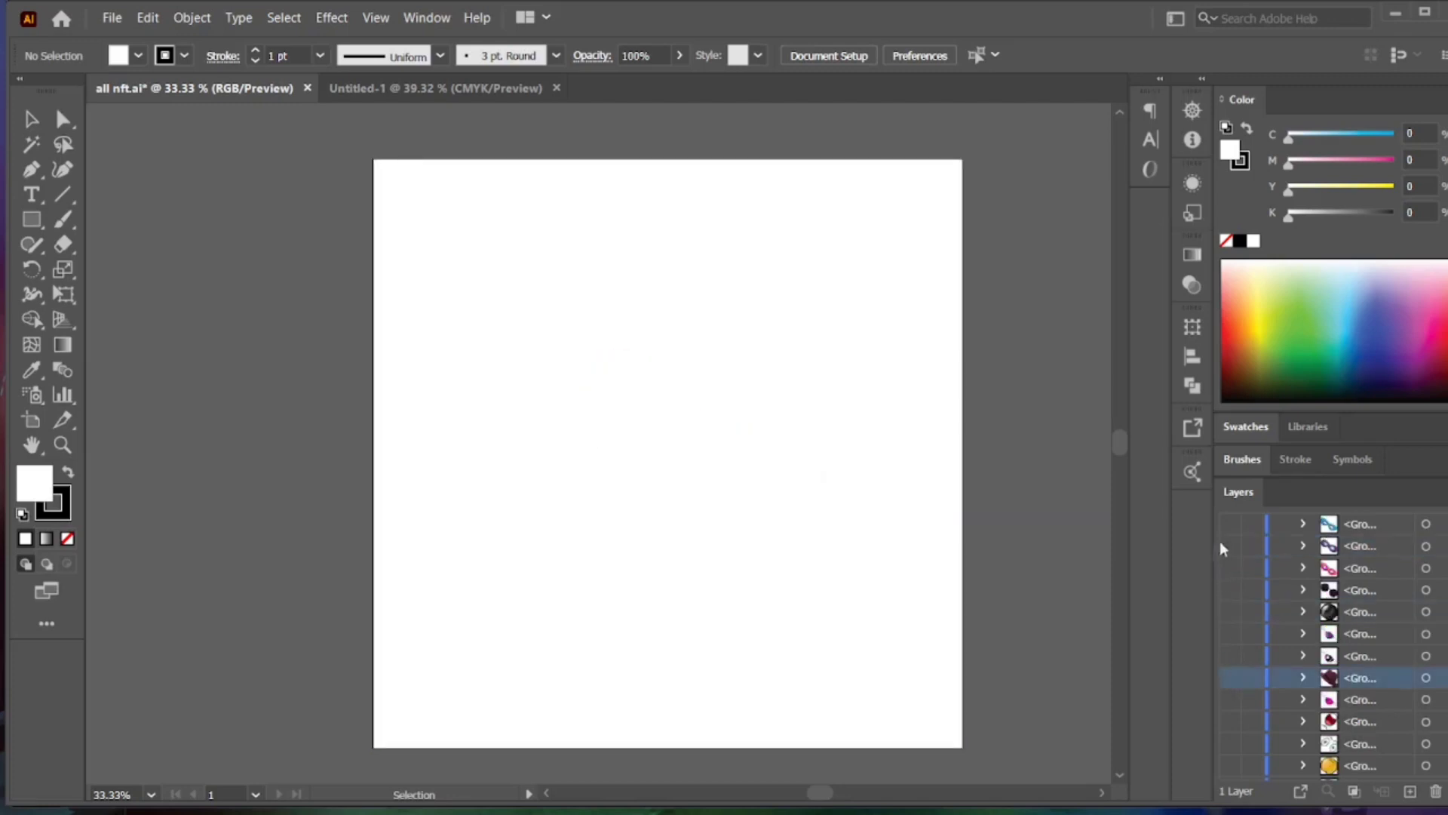
- Show the green head with the blue eyes on top of it
{"action": "scroll", "coordinate": [1237, 620], "scroll_direction": "down", "scroll_amount": 3}
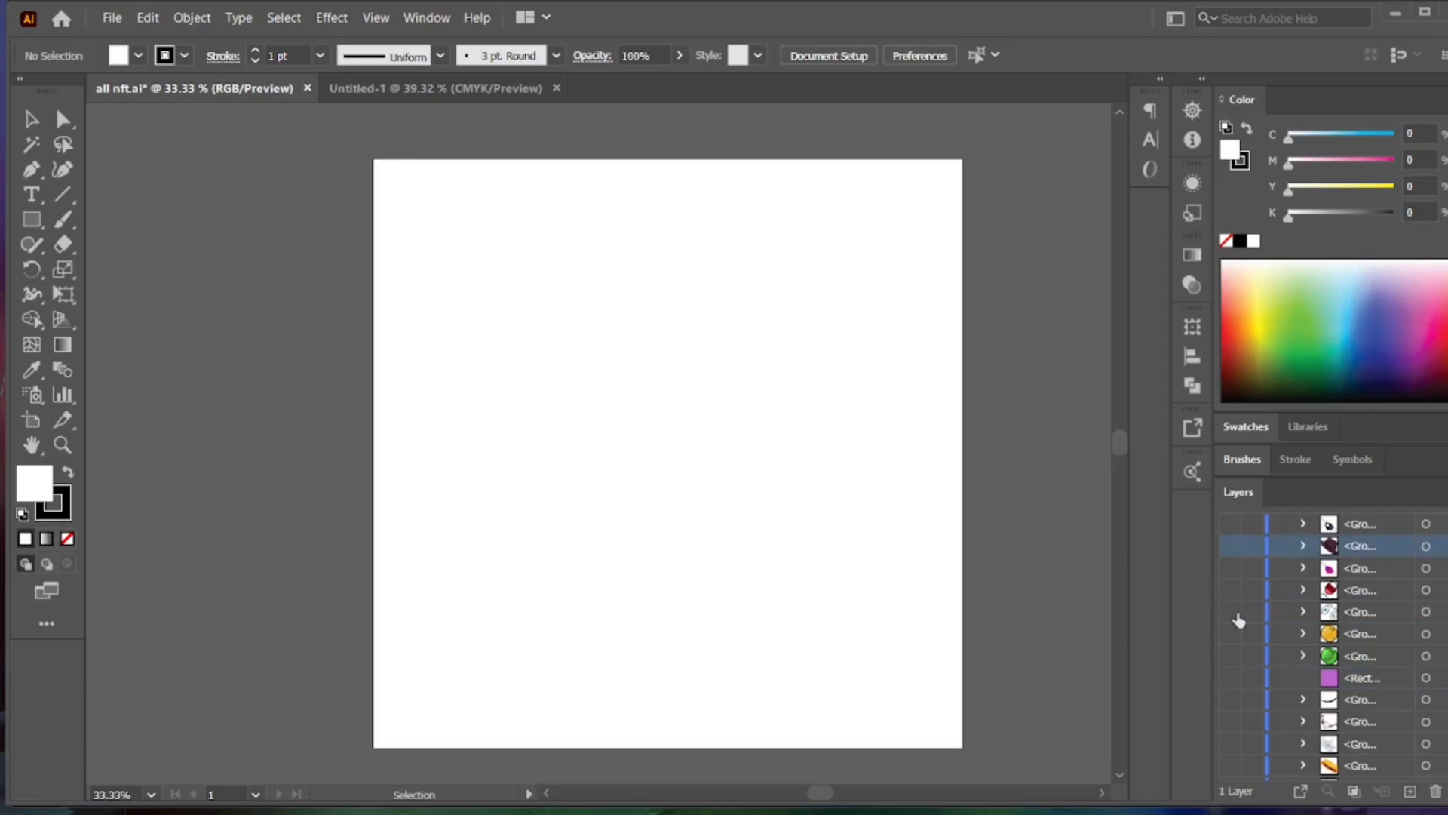
{"action": "left_click", "coordinate": [1231, 657]}
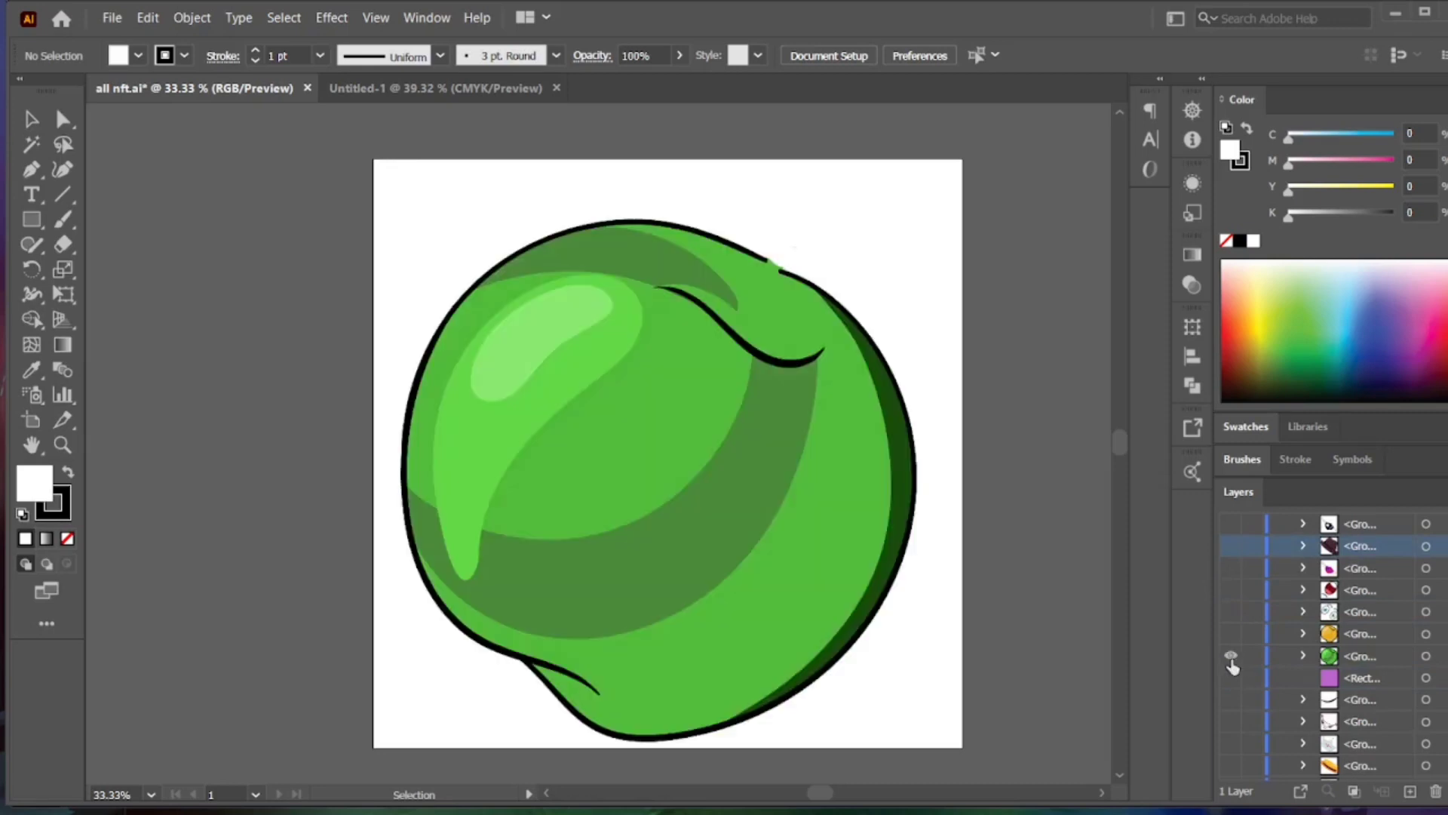
{"action": "left_click", "coordinate": [1231, 612]}
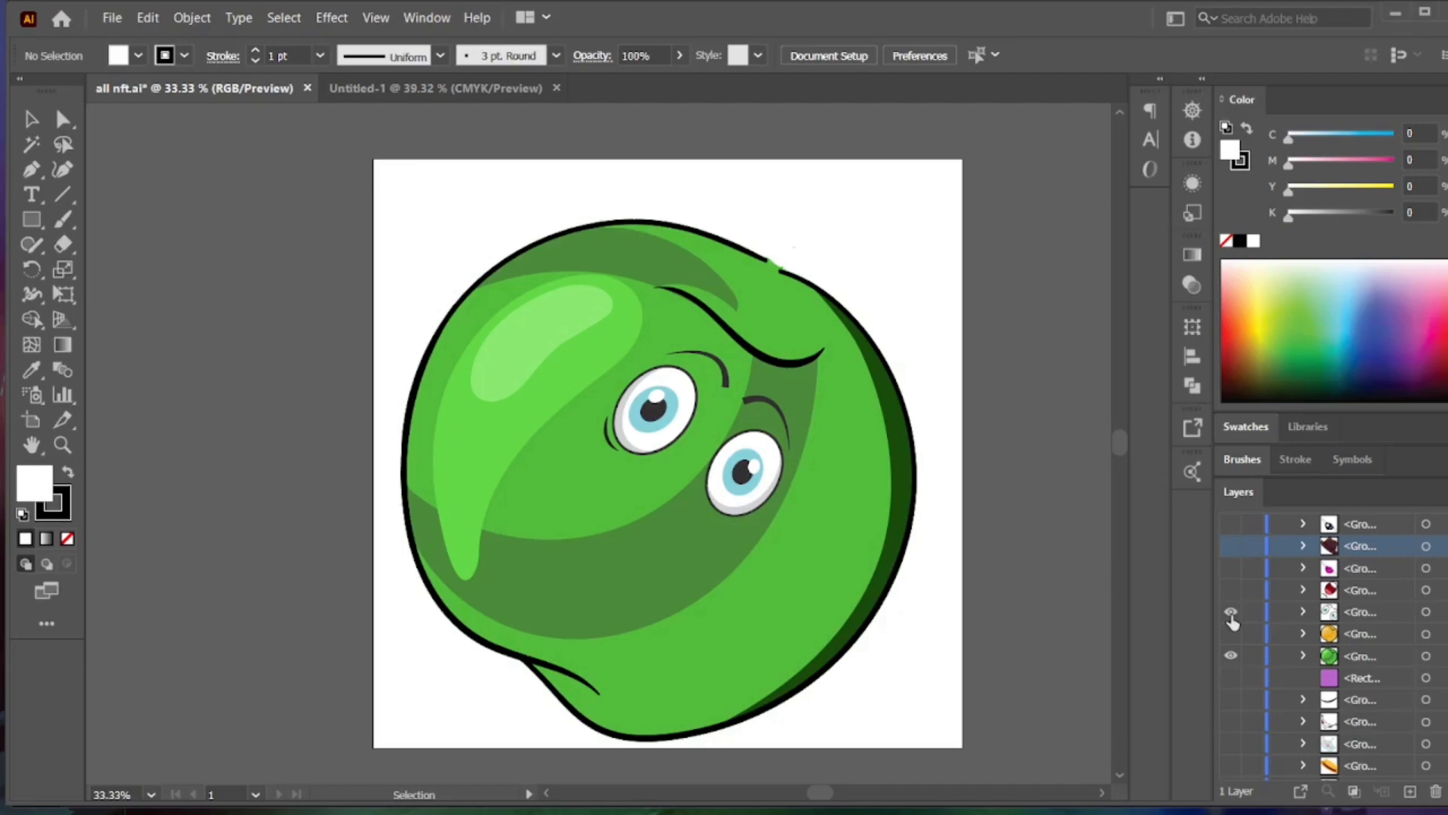
- Toggle the blue eyes off and on to compare the green head with and without them, leaving them shown
{"action": "scroll", "coordinate": [1232, 620], "scroll_direction": "up", "scroll_amount": 2}
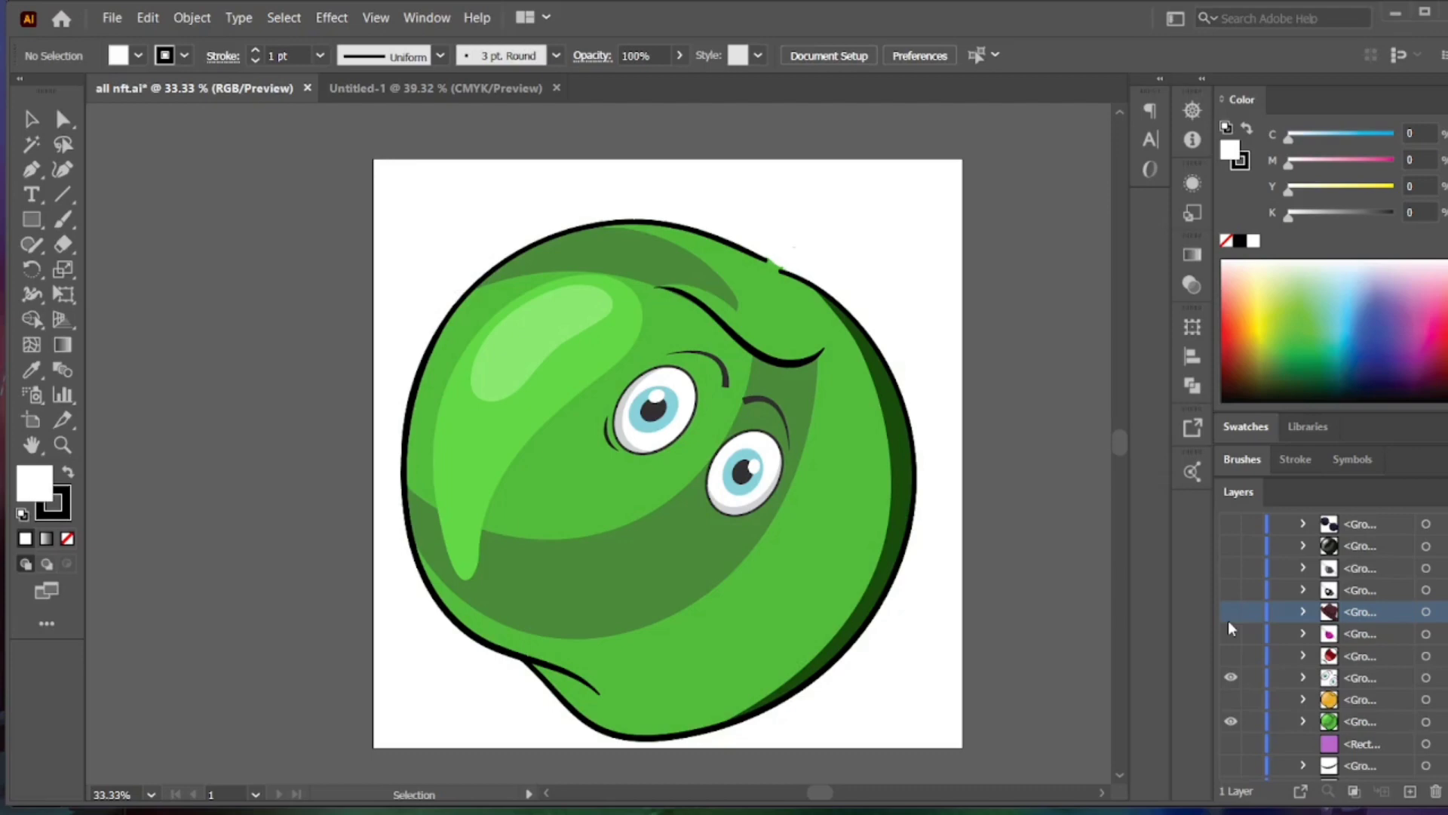
{"action": "left_click", "coordinate": [1231, 678]}
{"action": "left_click", "coordinate": [1231, 678]}
{"action": "left_click", "coordinate": [1231, 678]}
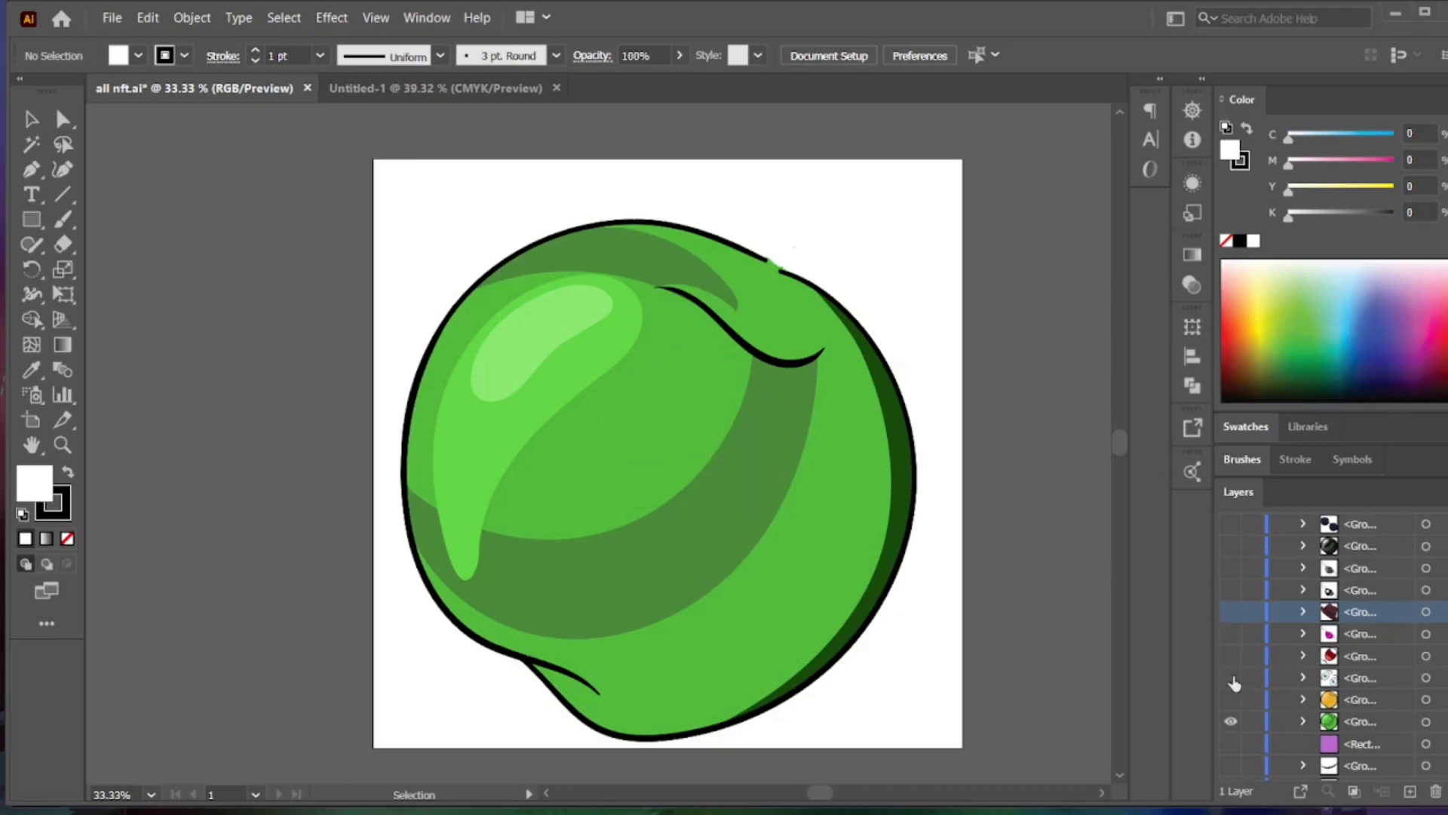
{"action": "left_click", "coordinate": [1231, 678]}
- Show the red-rimmed eyes and move them directly above the green head in the layer order
{"action": "scroll", "coordinate": [1233, 682], "scroll_direction": "down", "scroll_amount": 3}
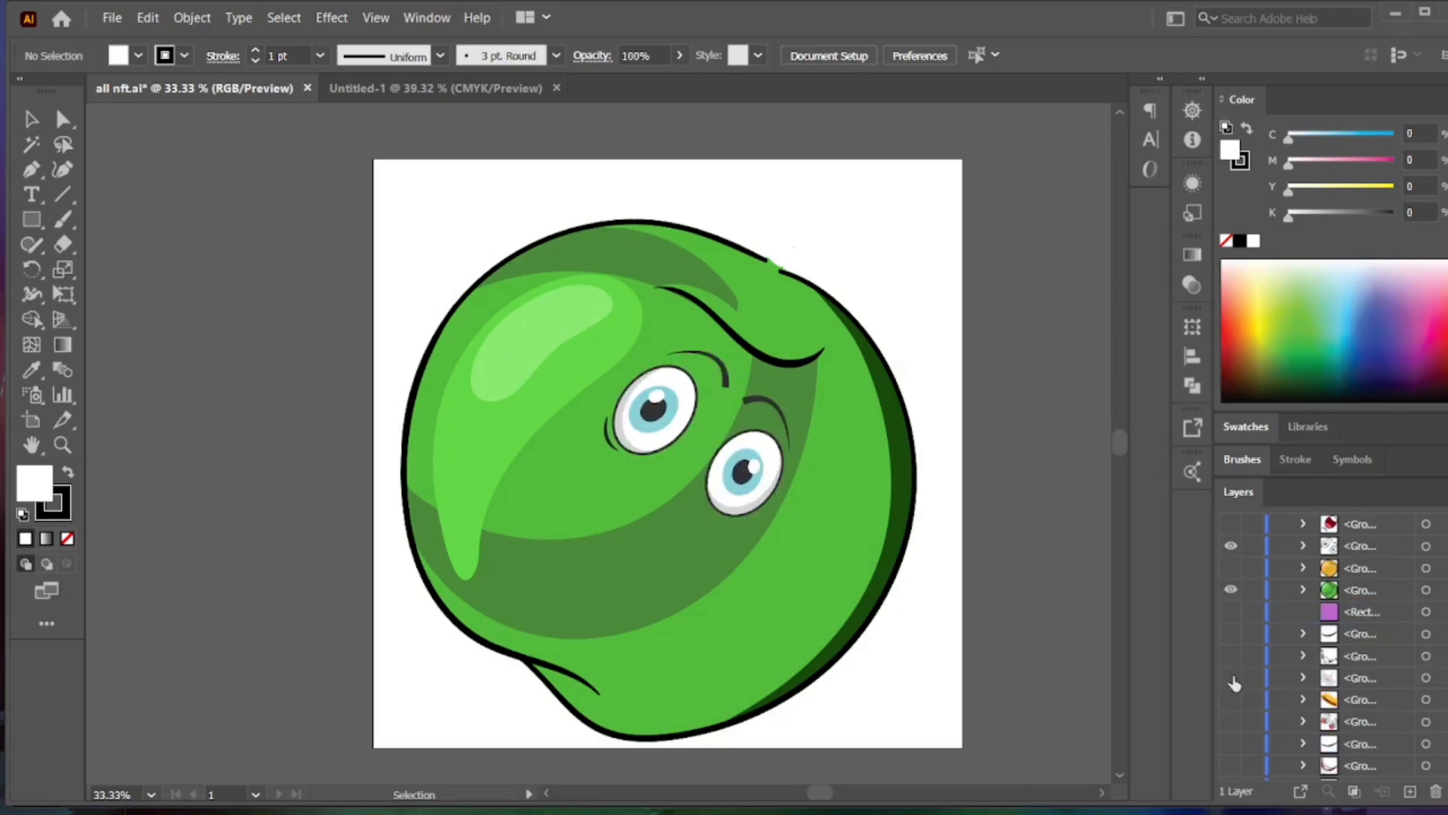
{"action": "left_click", "coordinate": [1231, 722]}
{"action": "scroll", "coordinate": [1231, 726], "scroll_direction": "down", "scroll_amount": 3}
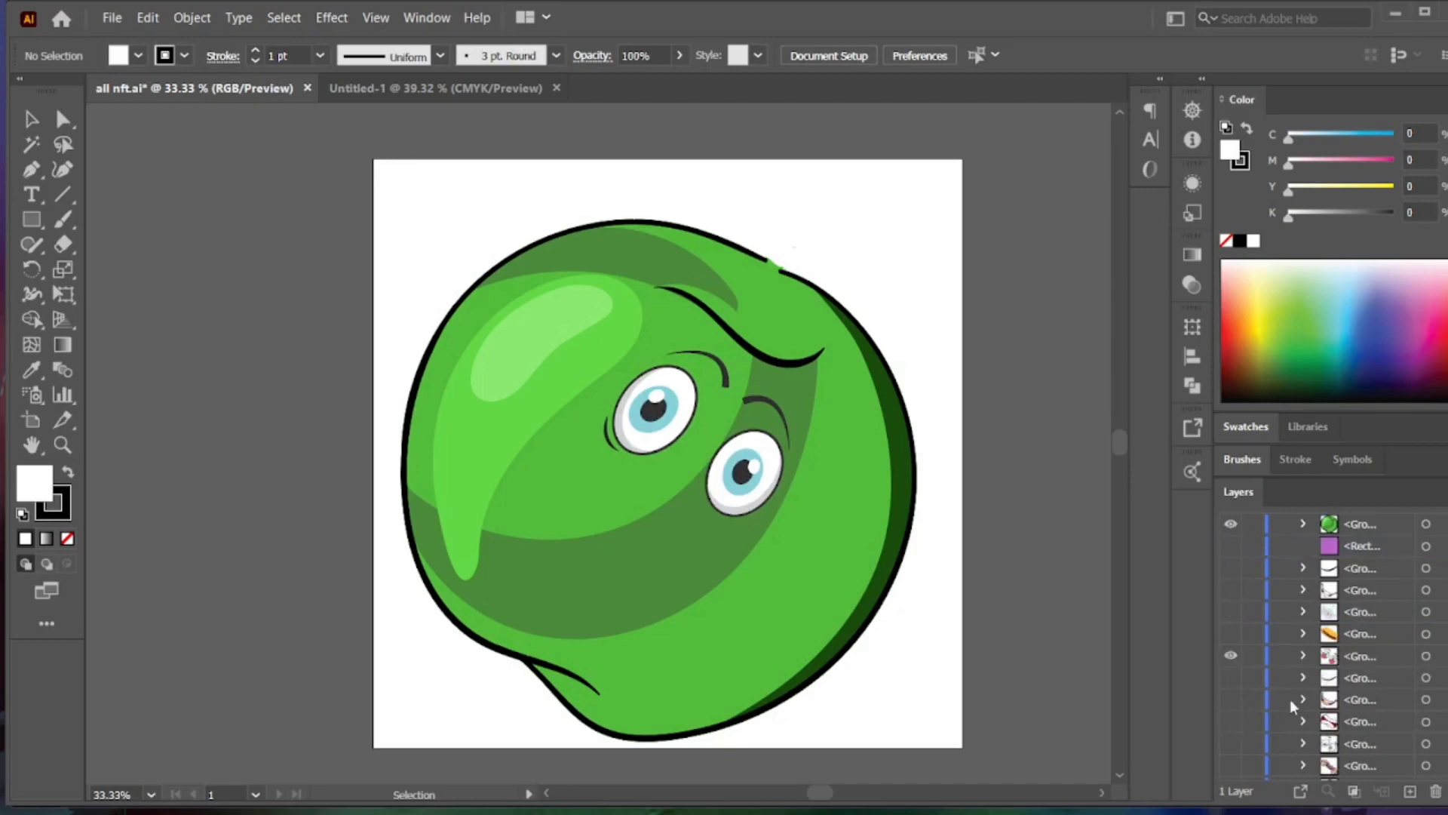
{"action": "left_click_drag", "start_coordinate": [1342, 658], "coordinate": [1351, 591]}
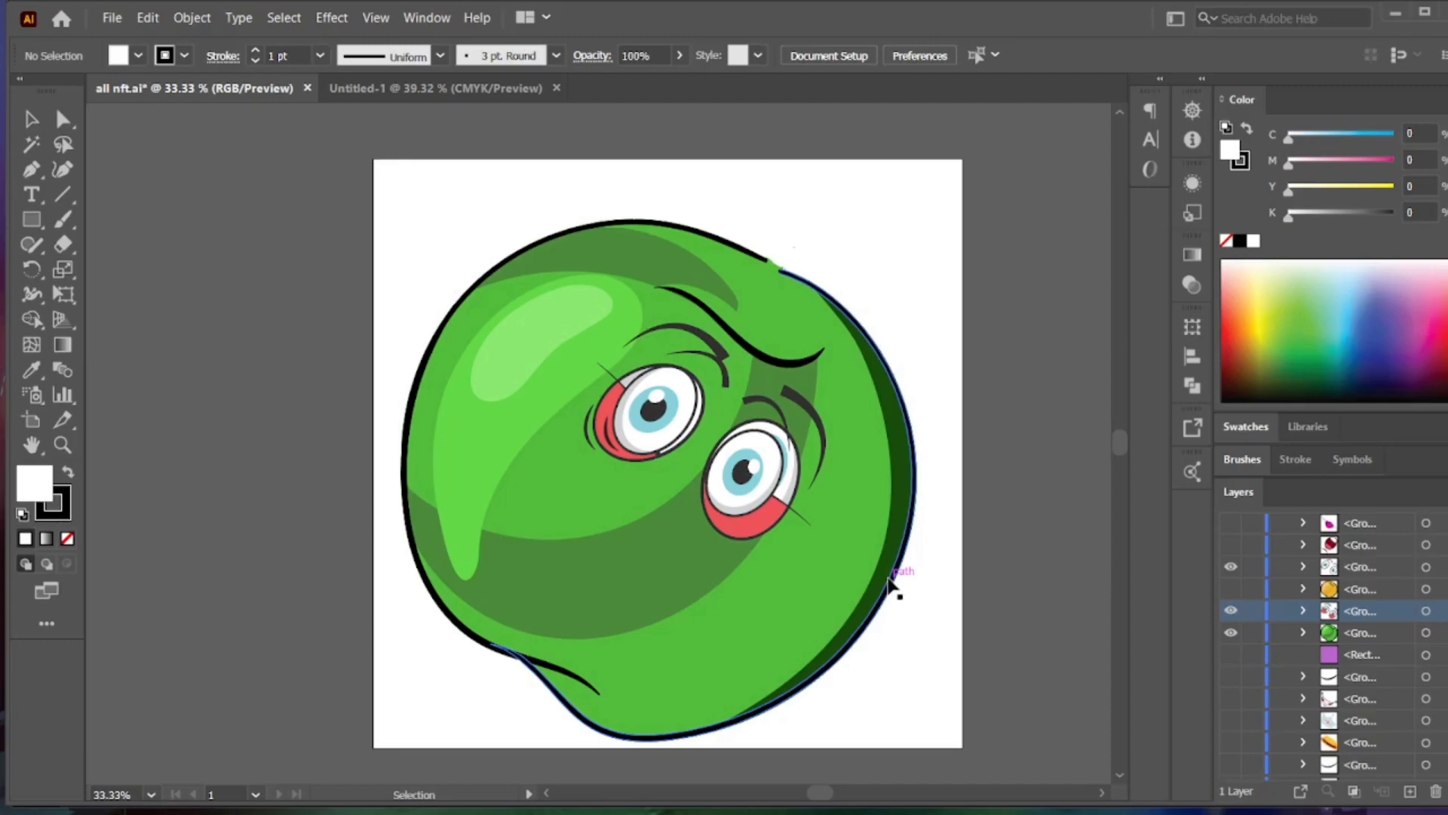
- Preview the open red mouth and the pink face mask on the green head, leaving both hidden
{"action": "left_click", "coordinate": [1231, 546]}
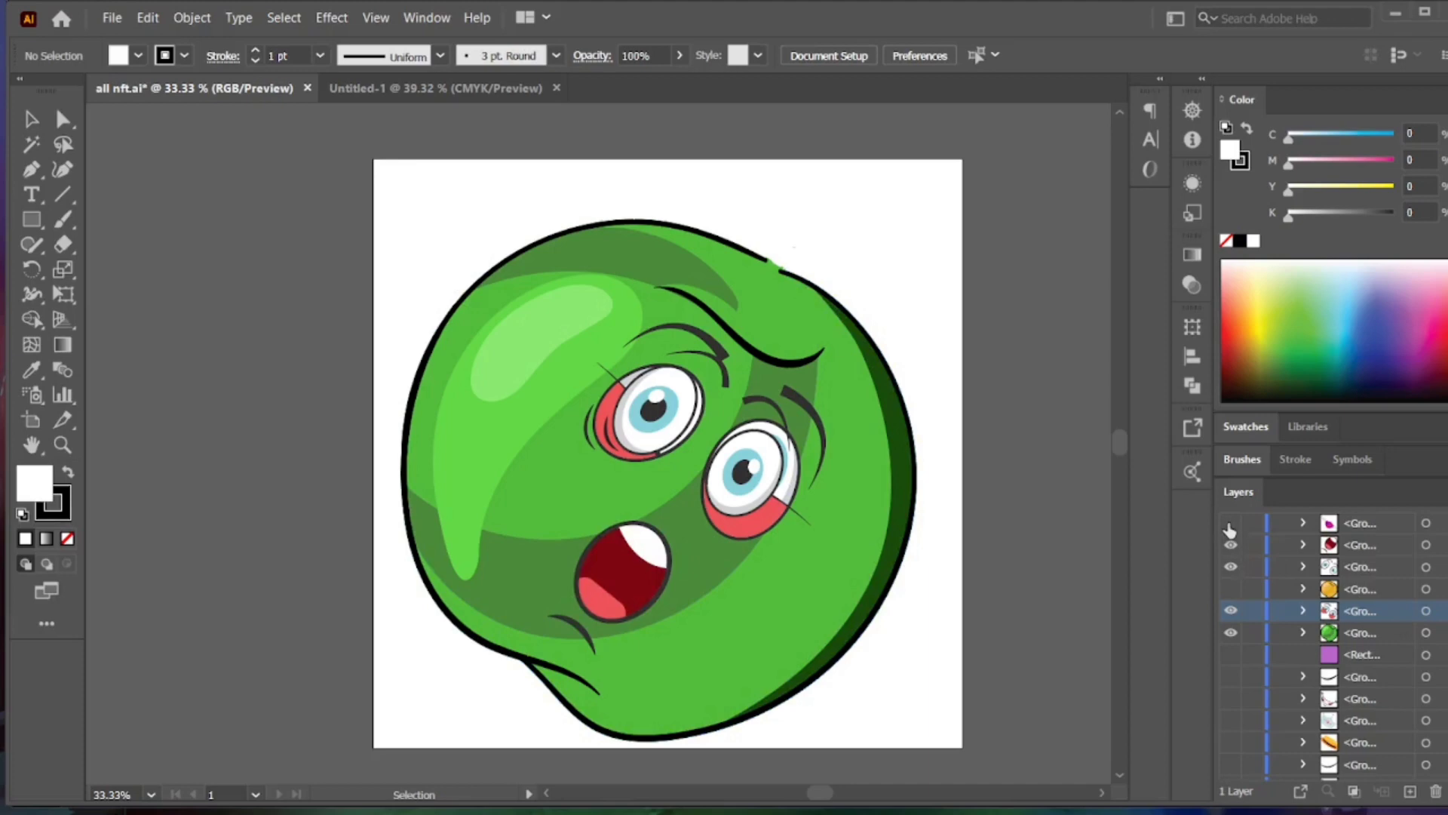
{"action": "left_click", "coordinate": [1228, 526]}
{"action": "left_click", "coordinate": [1228, 525]}
{"action": "left_click", "coordinate": [1231, 545]}
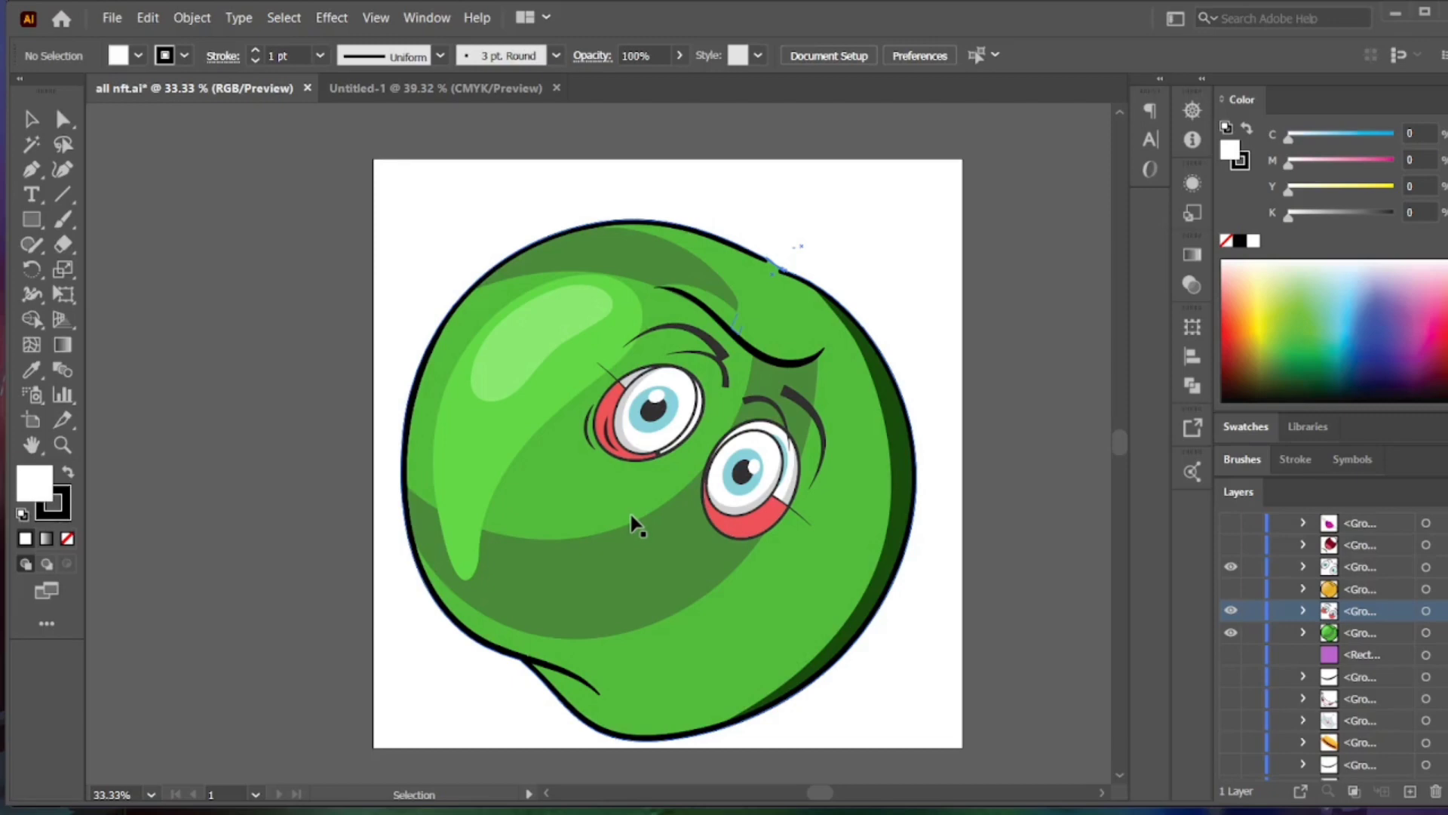
- Preview the orange head over the red-rimmed eyes, and hide both the orange and the green head
{"action": "scroll", "coordinate": [633, 520], "scroll_direction": "up", "scroll_amount": 2}
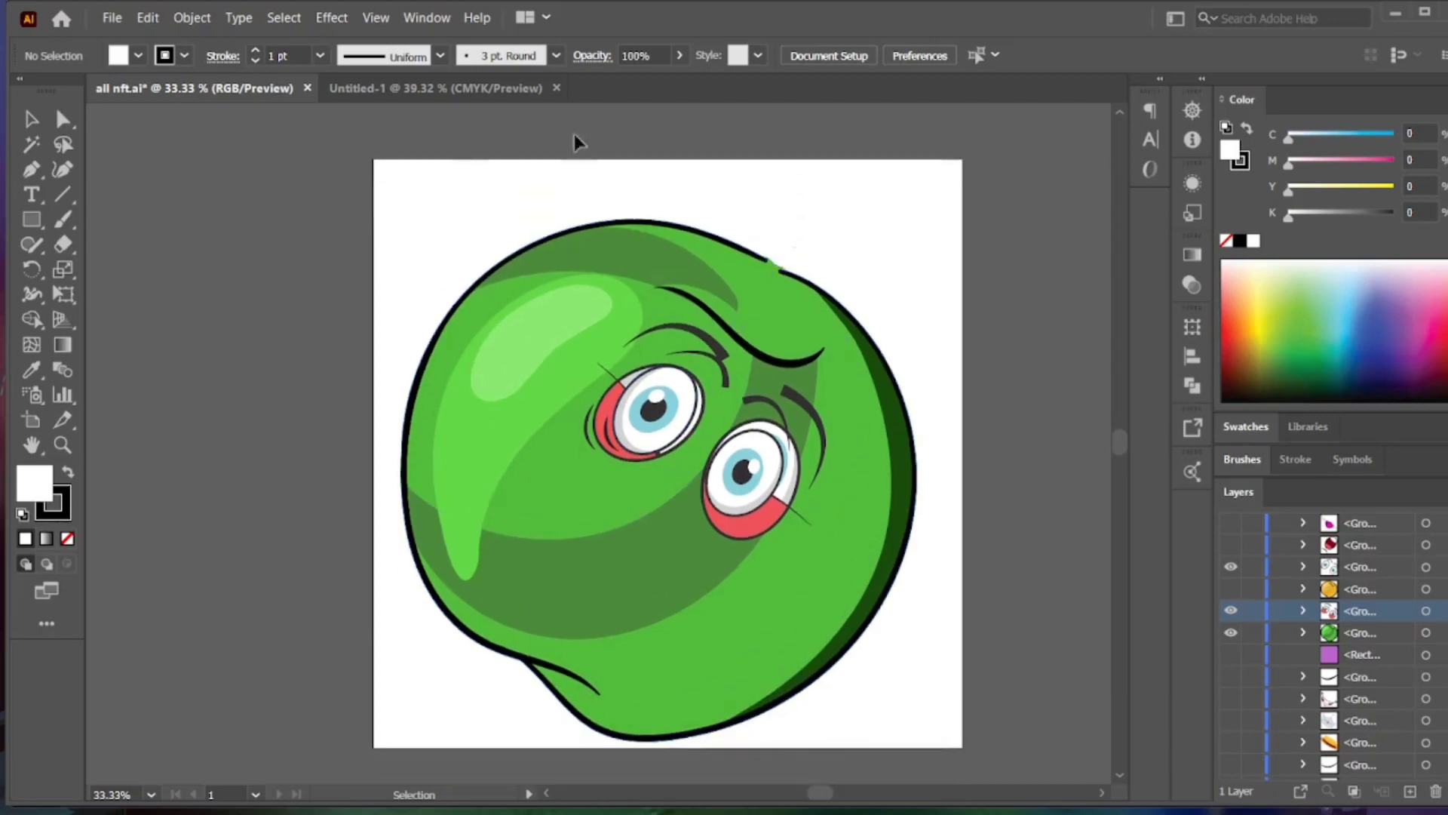
{"action": "scroll", "coordinate": [939, 573], "scroll_direction": "down", "scroll_amount": 1}
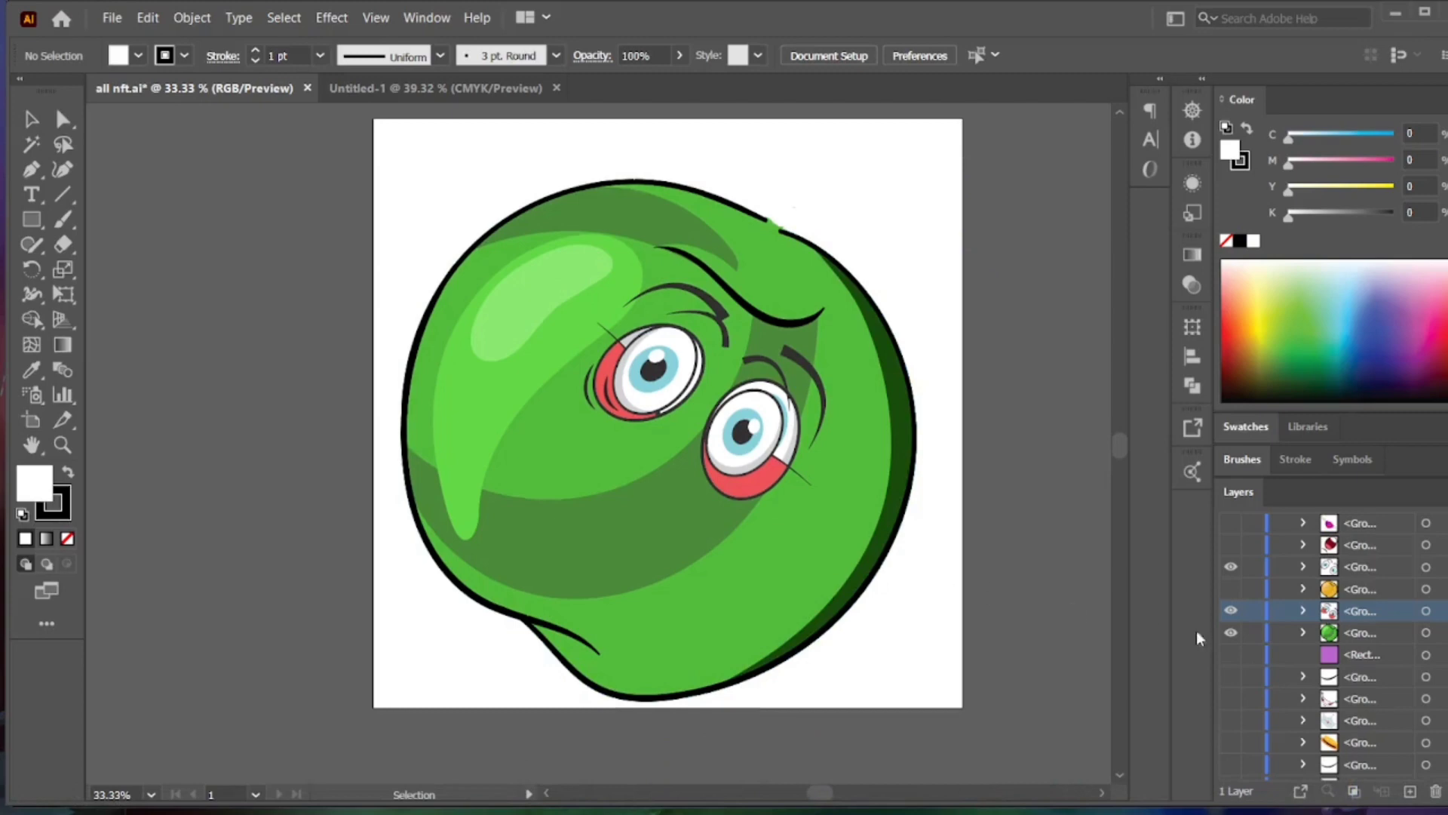
{"action": "left_click", "coordinate": [1232, 589]}
{"action": "left_click", "coordinate": [1232, 590]}
{"action": "left_click", "coordinate": [1232, 589]}
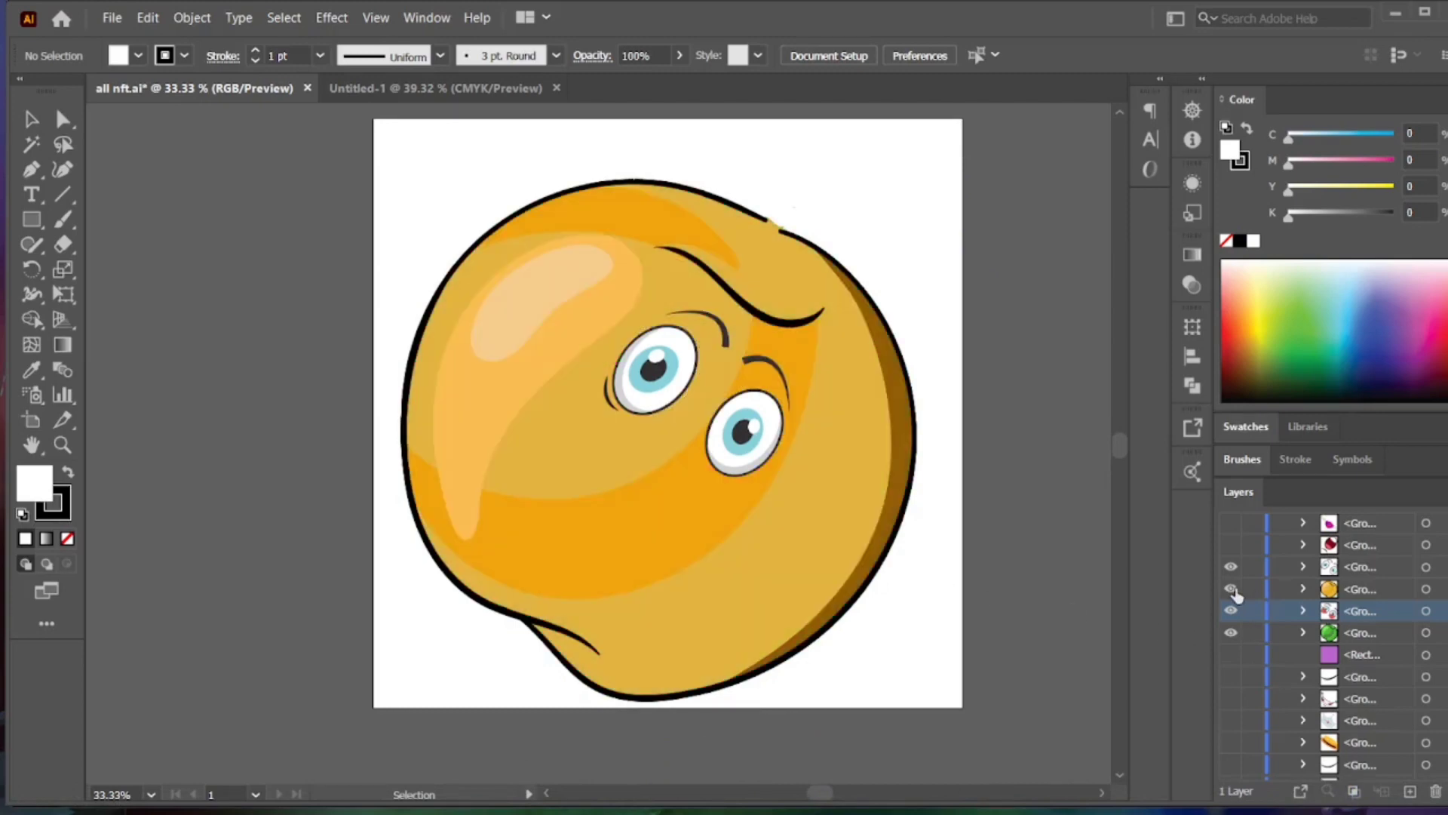
{"action": "mouse_move", "coordinate": [1233, 590]}
{"action": "left_mouse_down"}
{"action": "mouse_move", "coordinate": [1232, 643]}
{"action": "mouse_move", "coordinate": [1227, 602]}
{"action": "left_mouse_up"}
{"action": "scroll", "coordinate": [1228, 603], "scroll_direction": "up", "scroll_amount": 3}
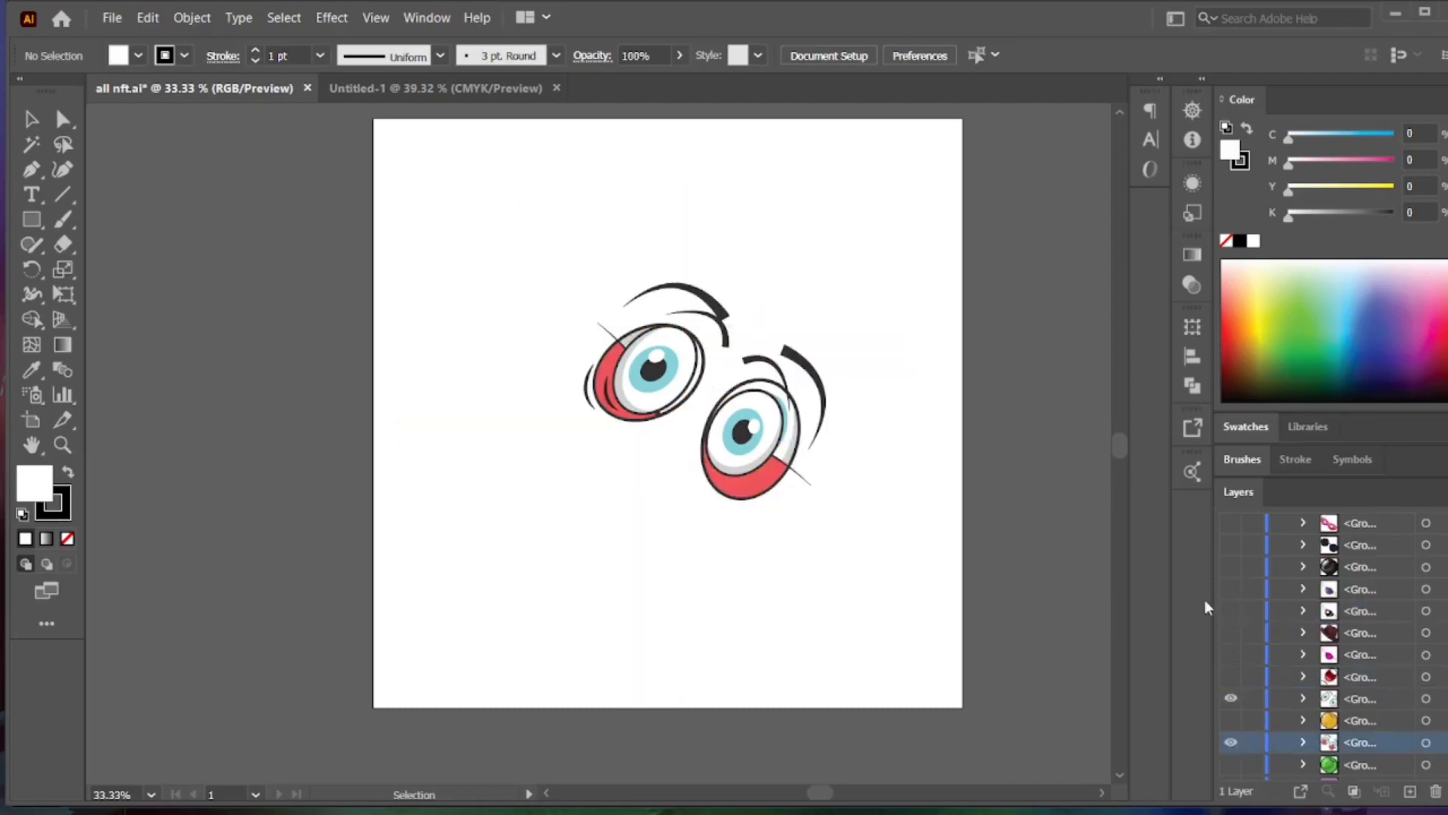
- Preview the black head over the eyes, show the green head again and hide the black one
{"action": "left_click", "coordinate": [1231, 569]}
{"action": "scroll", "coordinate": [1233, 572], "scroll_direction": "down", "scroll_amount": 3}
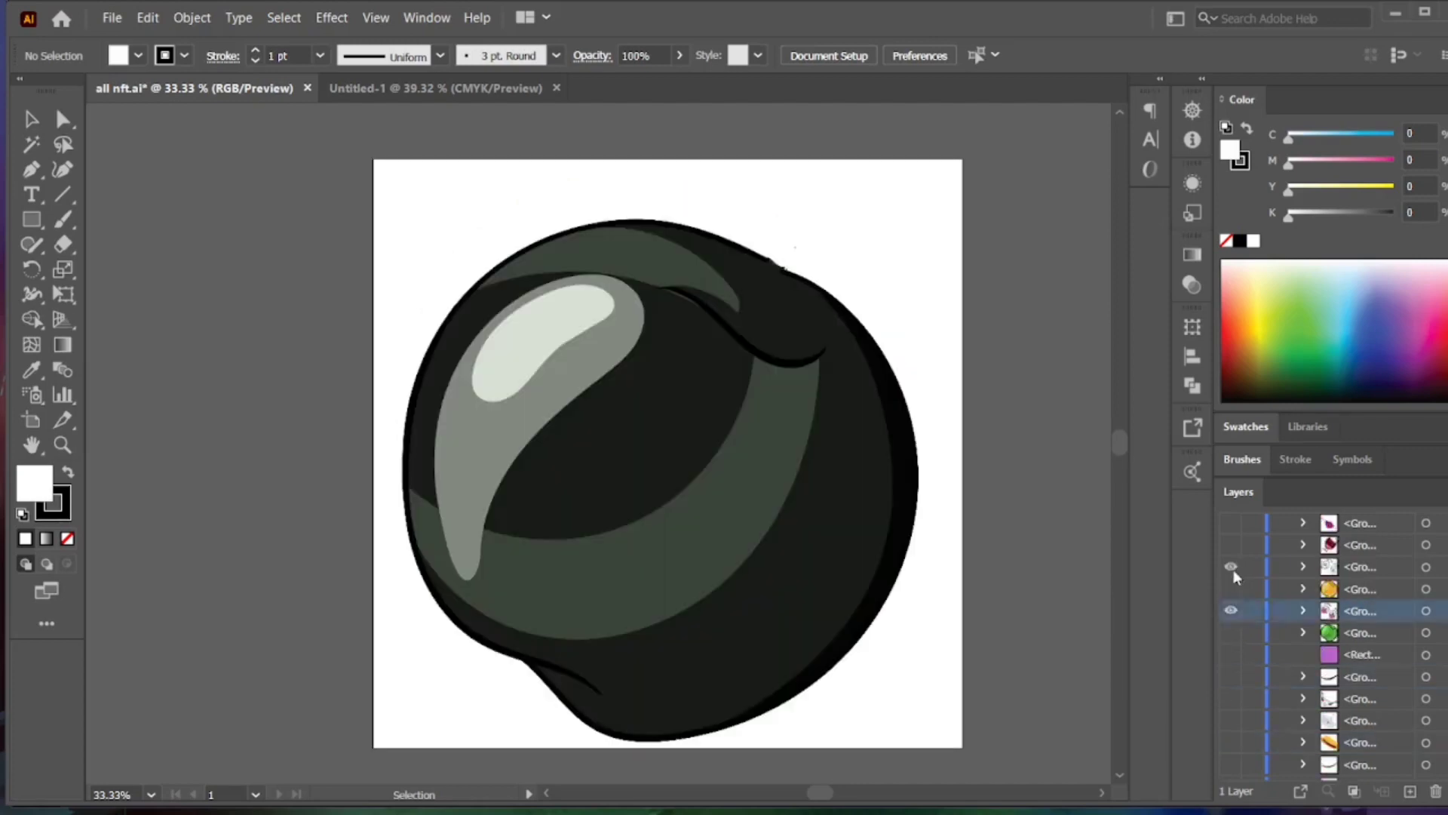
{"action": "left_click", "coordinate": [1230, 567]}
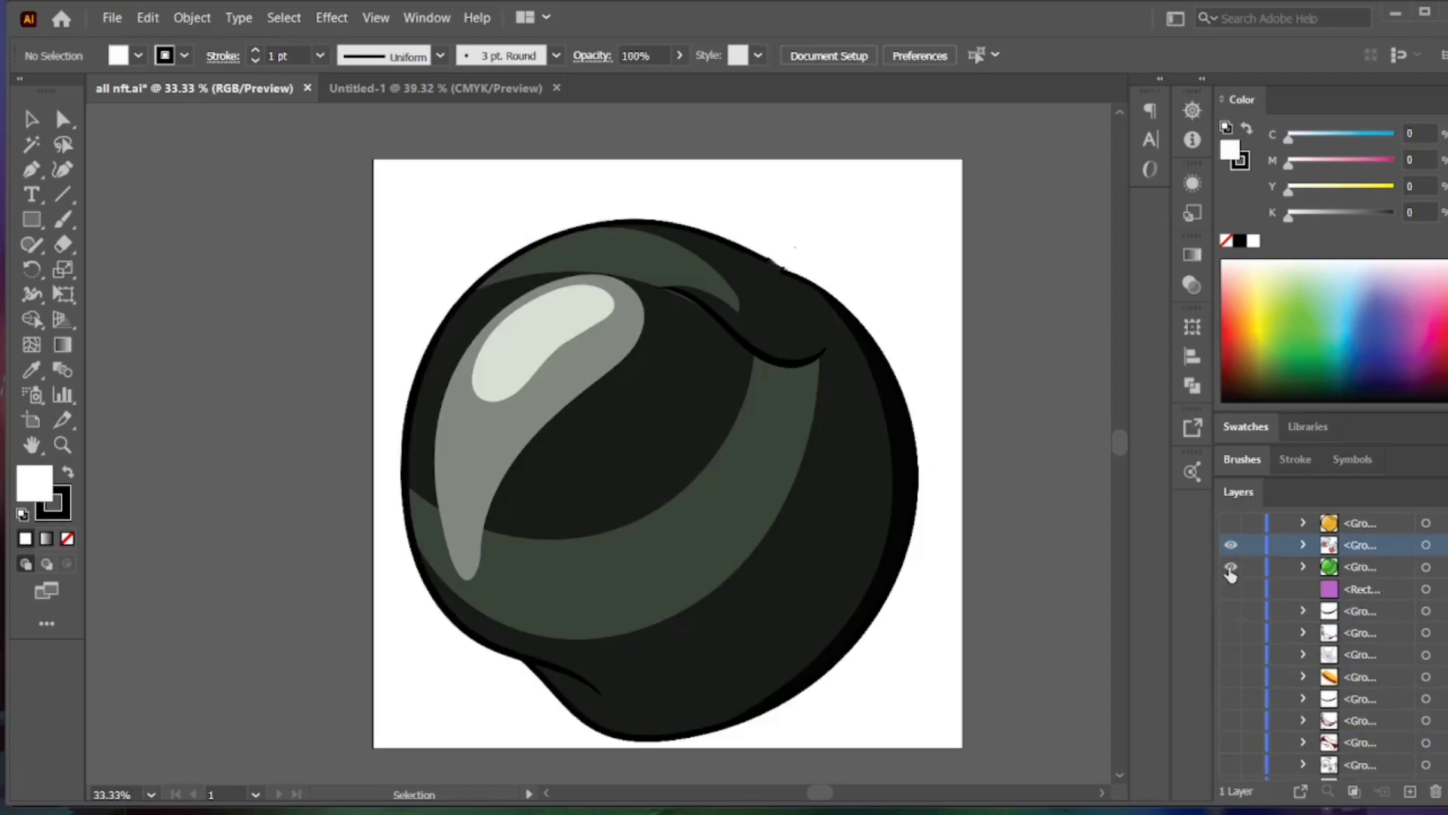
{"action": "scroll", "coordinate": [1246, 564], "scroll_direction": "up", "scroll_amount": 4}
{"action": "key", "text": "ctrl+y"}
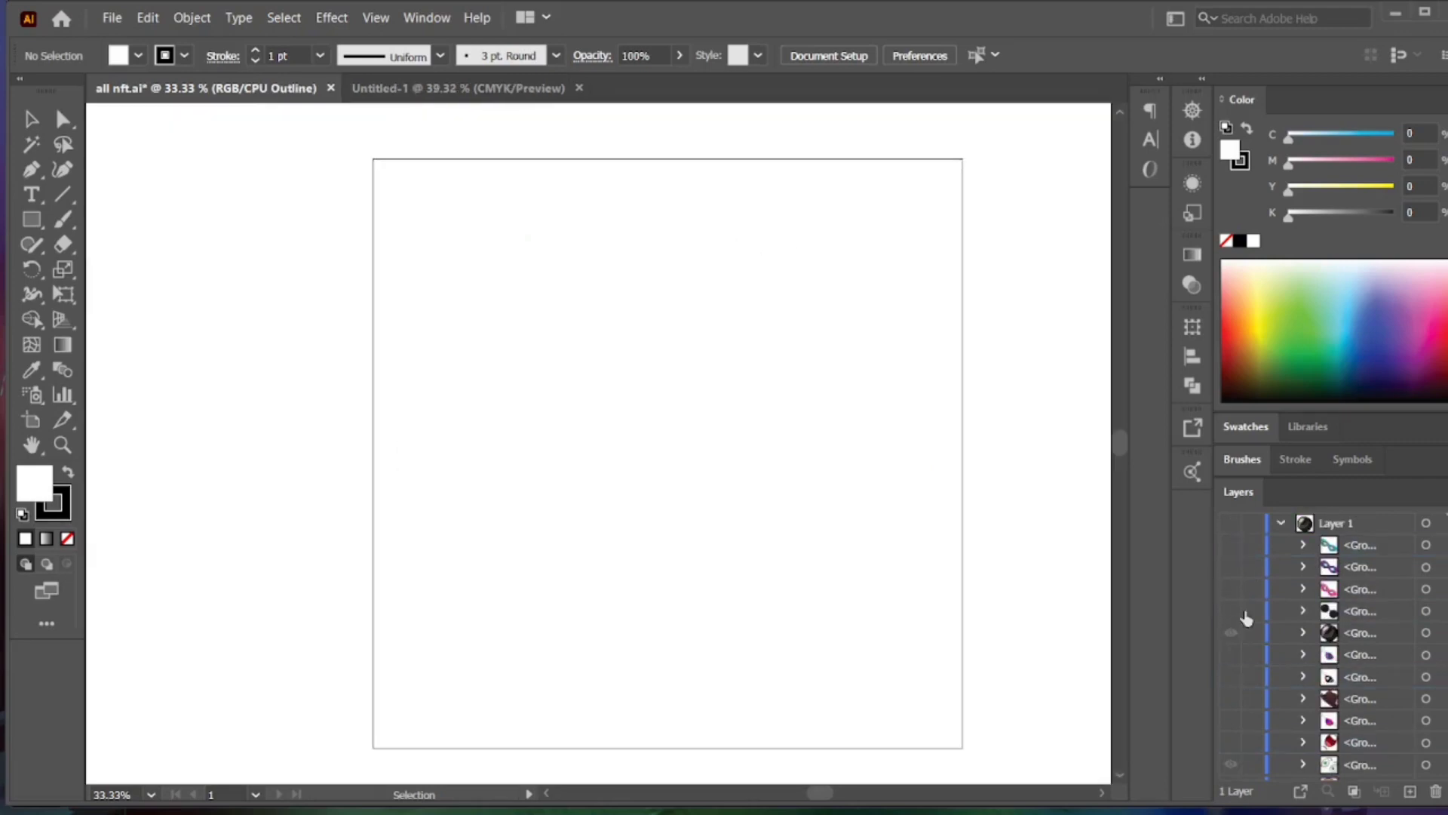
{"action": "key", "text": "ctrl+y"}
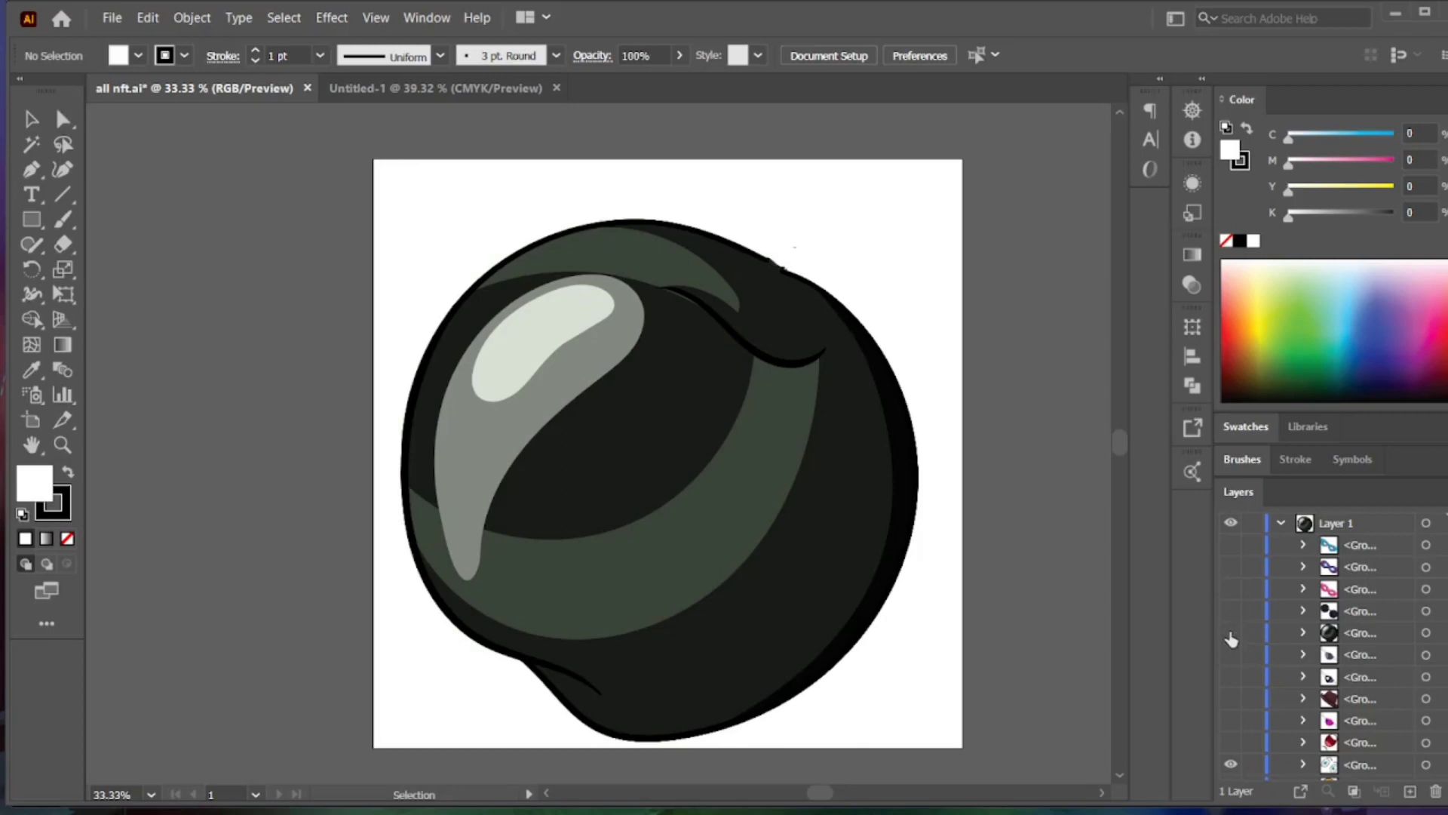
{"action": "left_click", "coordinate": [1231, 633]}
- Hide the red-rimmed and the blue eyes and briefly preview the orange head, leaving only the green head shown
{"action": "scroll", "coordinate": [1230, 634], "scroll_direction": "down", "scroll_amount": 3}
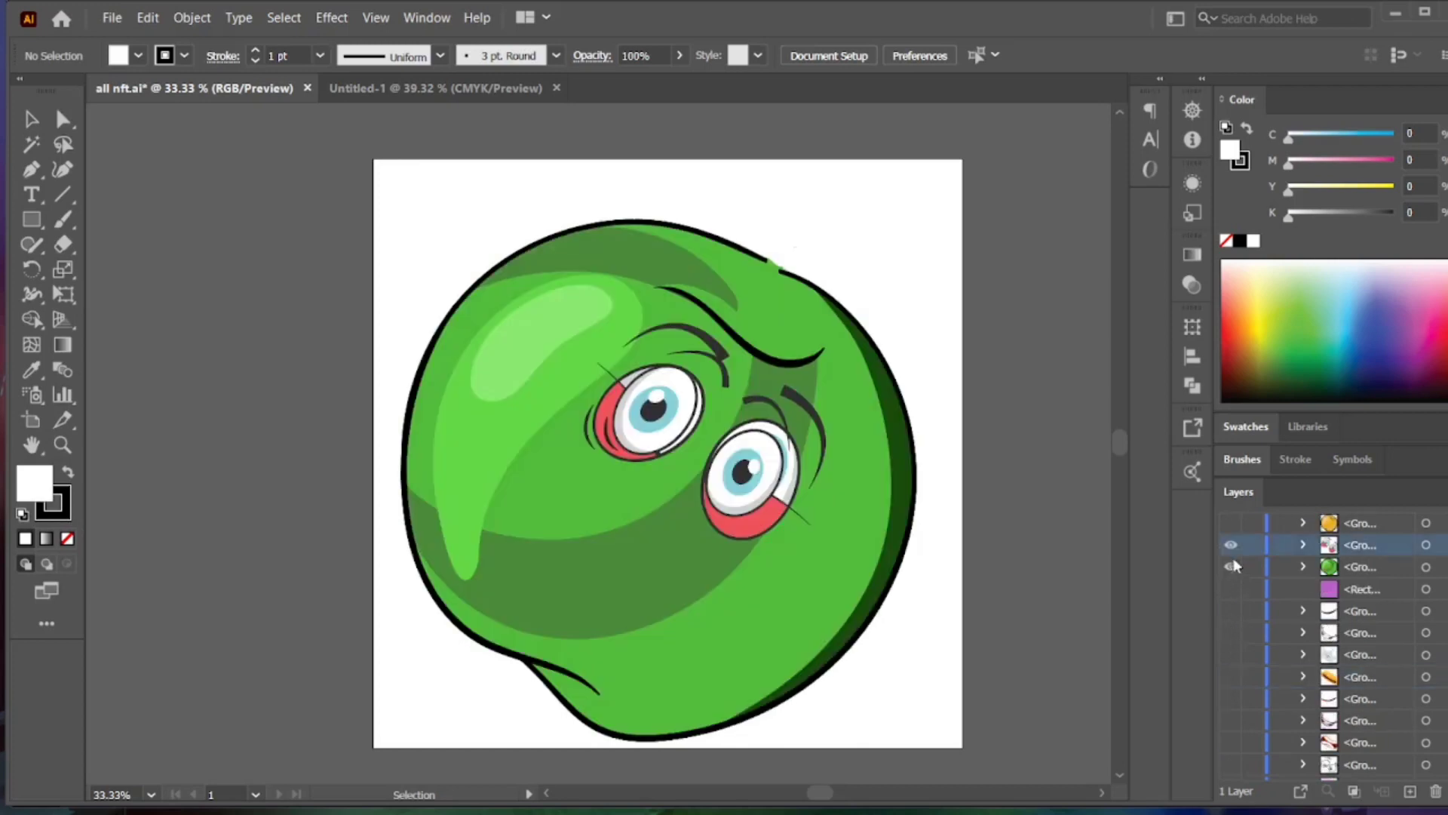
{"action": "left_click", "coordinate": [1231, 544]}
{"action": "scroll", "coordinate": [1233, 560], "scroll_direction": "up", "scroll_amount": 3}
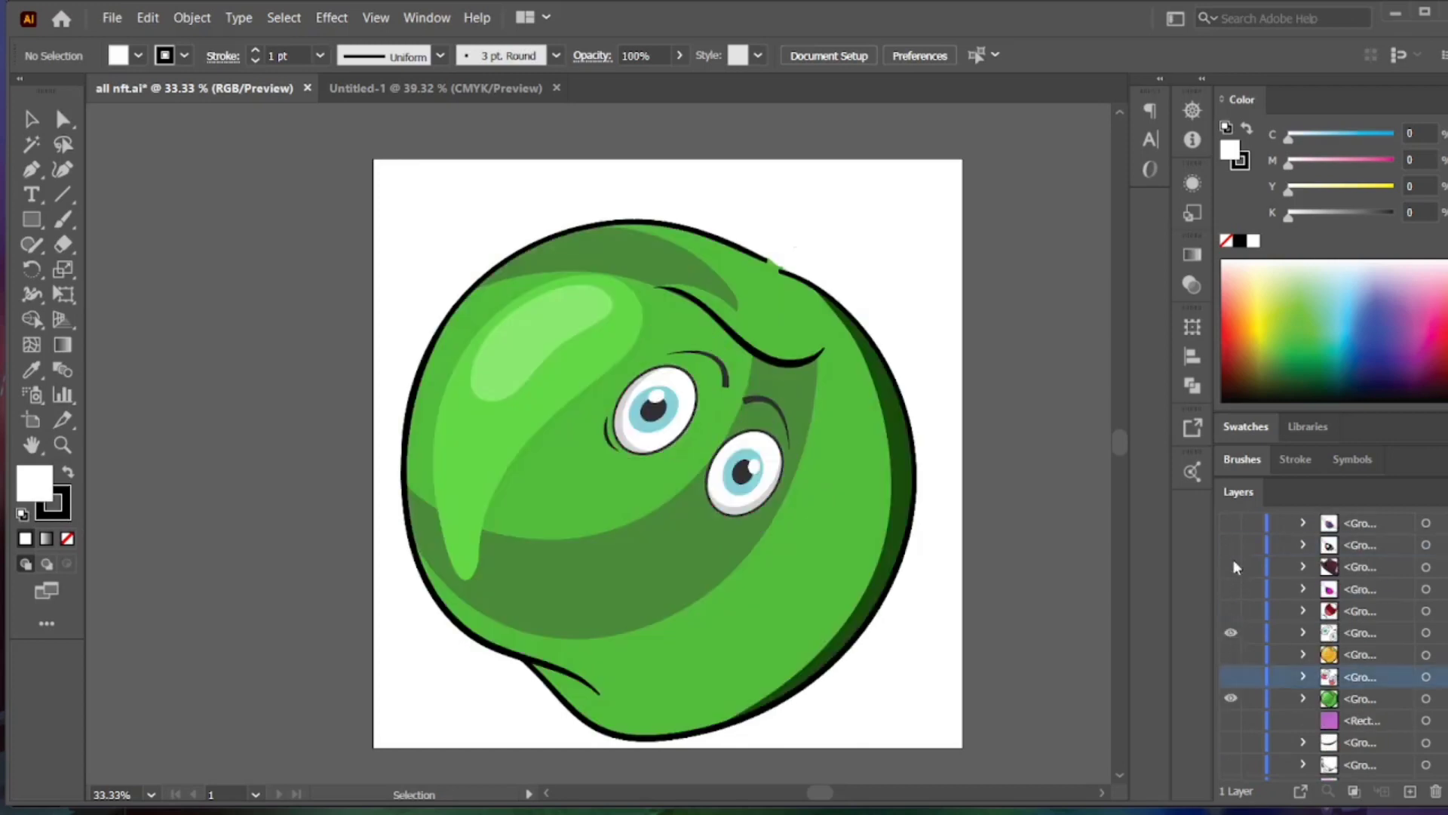
{"action": "left_click", "coordinate": [1231, 632]}
{"action": "left_click", "coordinate": [1231, 654]}
{"action": "left_click", "coordinate": [1231, 654]}
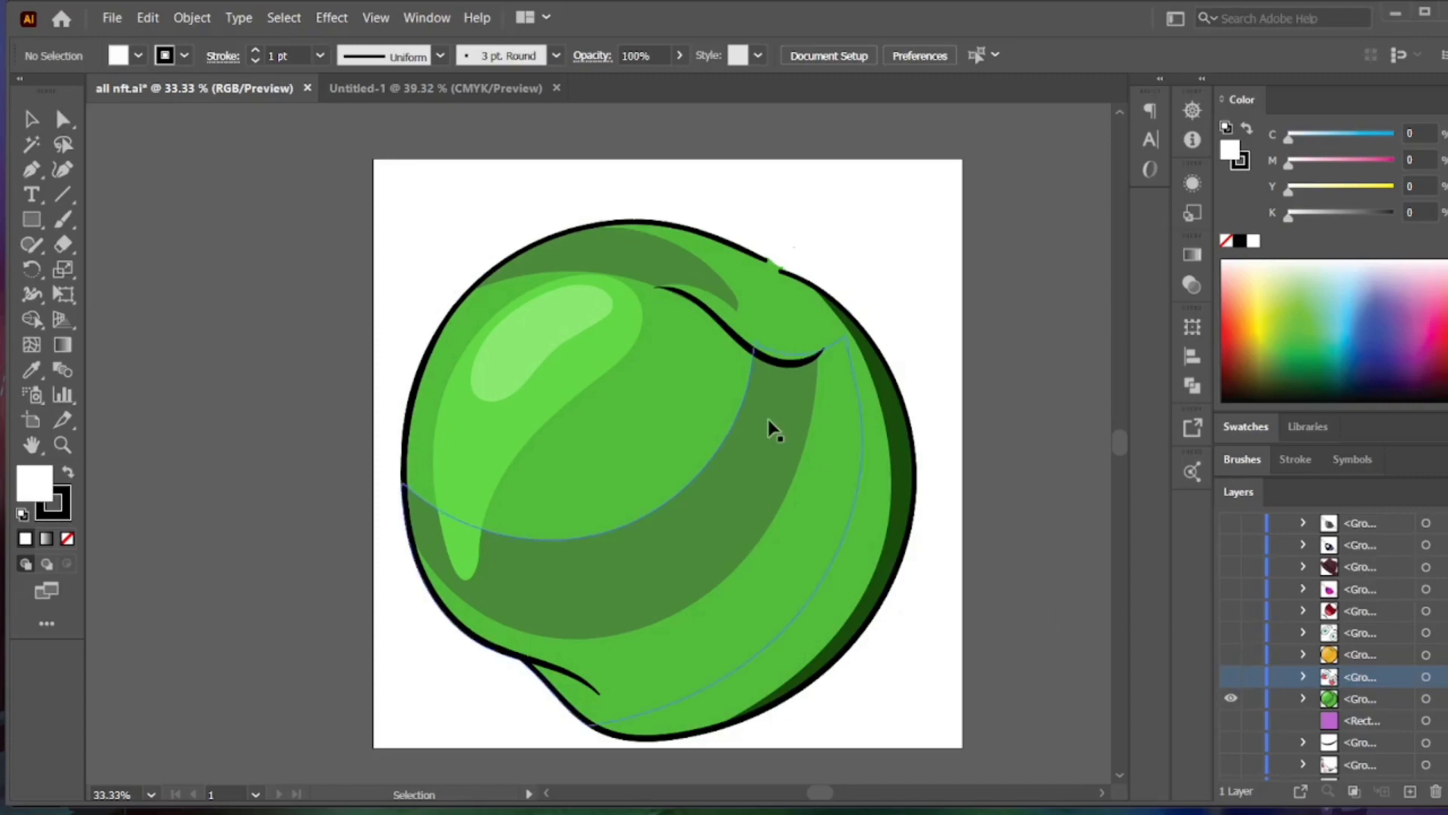
- Preview the open red mouth on the green head, hide it and show the pink face mask instead
{"action": "scroll", "coordinate": [1236, 636], "scroll_direction": "down", "scroll_amount": 3}
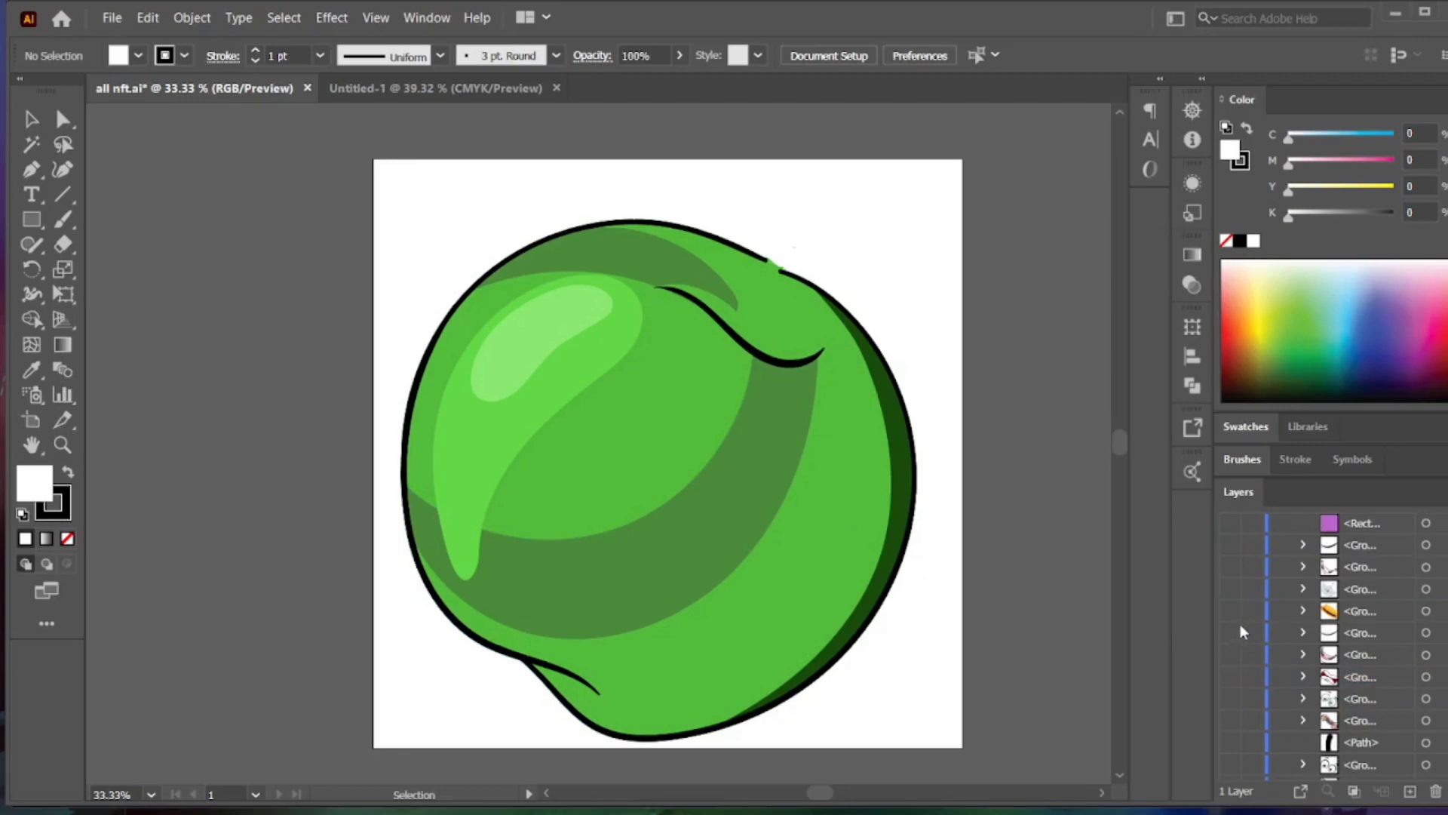
{"action": "scroll", "coordinate": [1232, 642], "scroll_direction": "up", "scroll_amount": 3}
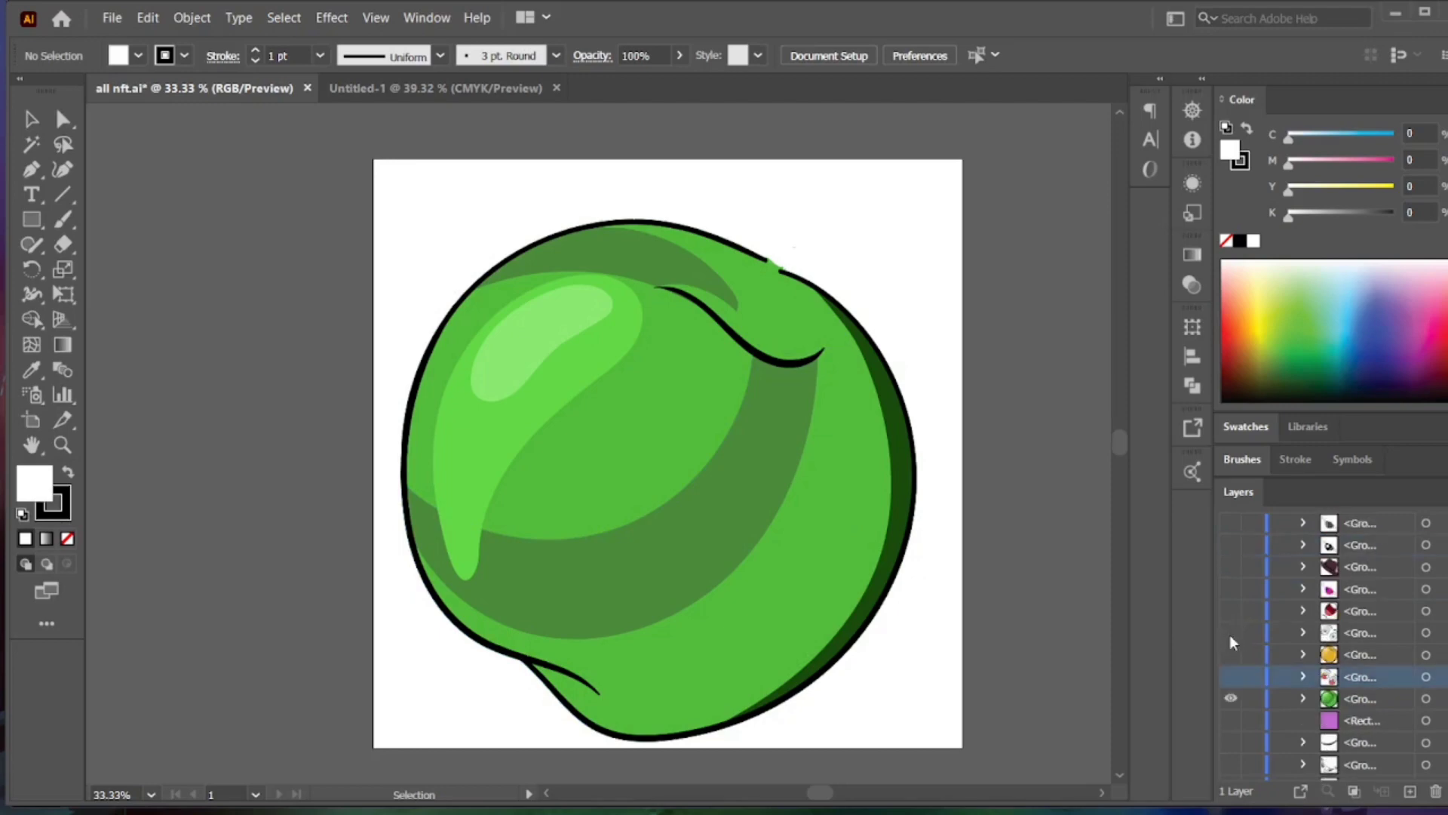
{"action": "left_click", "coordinate": [1231, 611]}
{"action": "left_click", "coordinate": [1231, 611]}
{"action": "left_click", "coordinate": [1231, 589]}
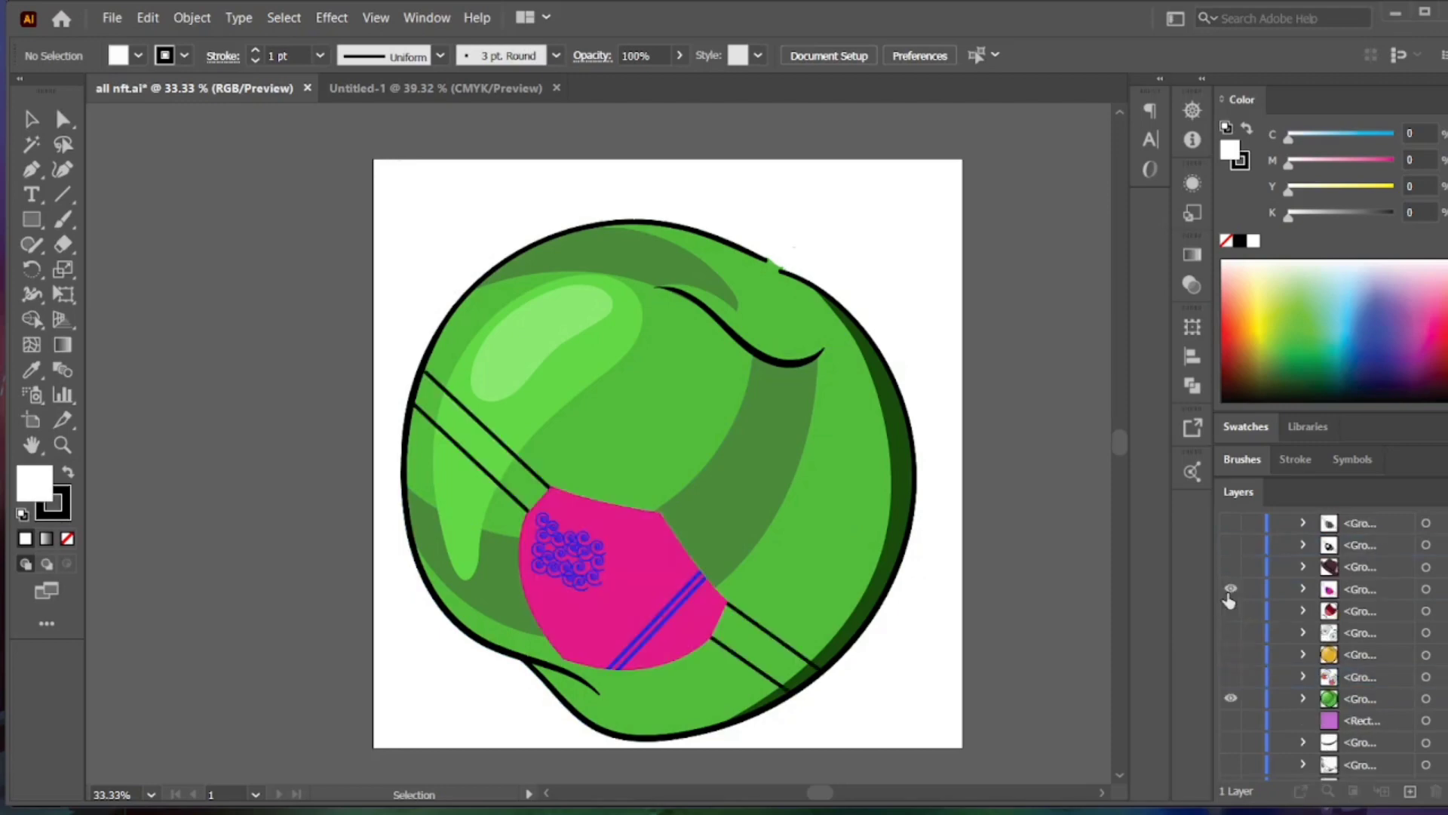
- Hide the pink face mask and briefly toggle the dark brown part directly above it
{"action": "left_click", "coordinate": [1231, 589]}
{"action": "left_click", "coordinate": [1231, 574]}
{"action": "left_click", "coordinate": [1231, 573]}
{"action": "scroll", "coordinate": [1229, 576], "scroll_direction": "up", "scroll_amount": 2}
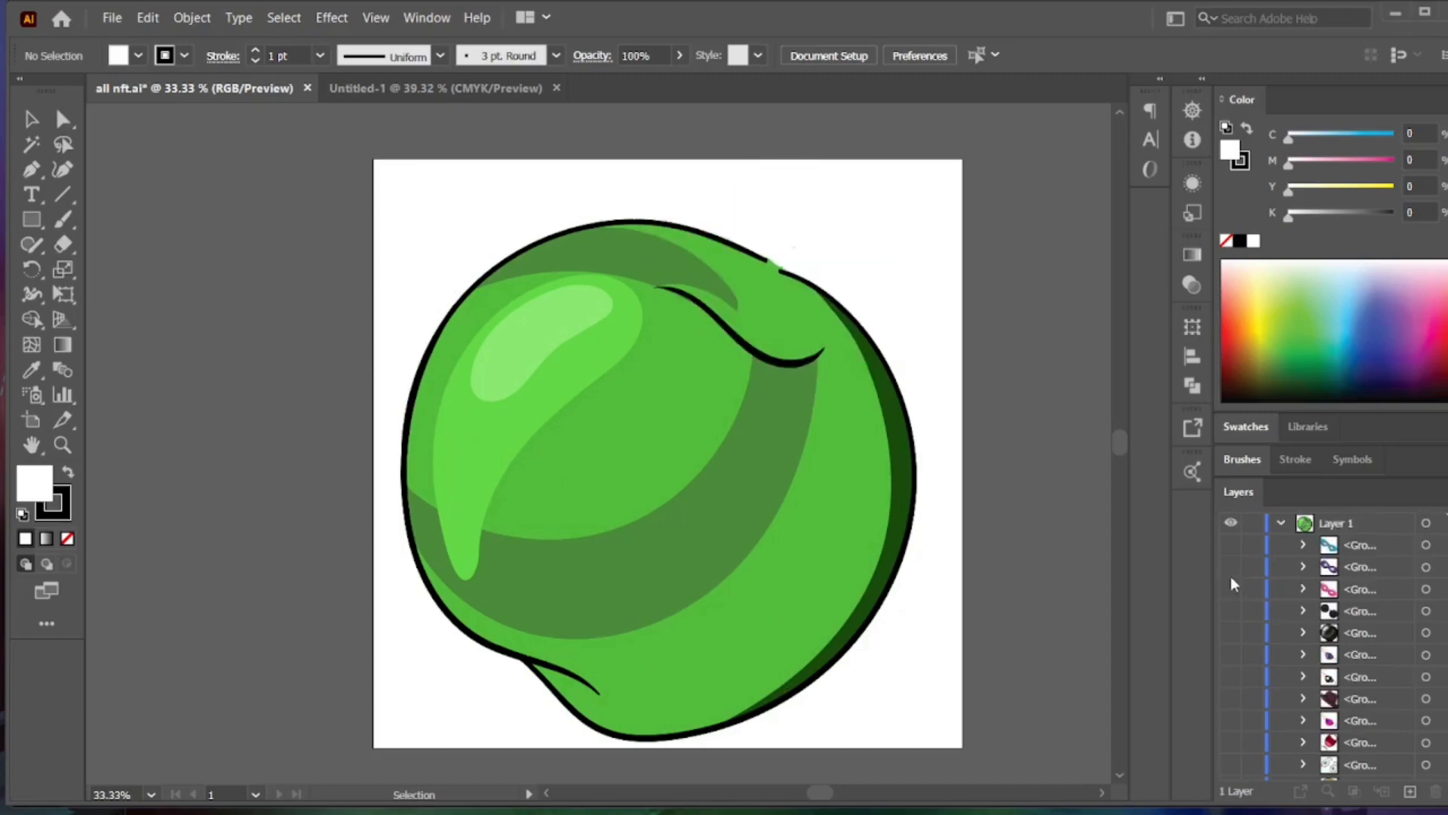
{"action": "scroll", "coordinate": [1223, 638], "scroll_direction": "down", "scroll_amount": 3}
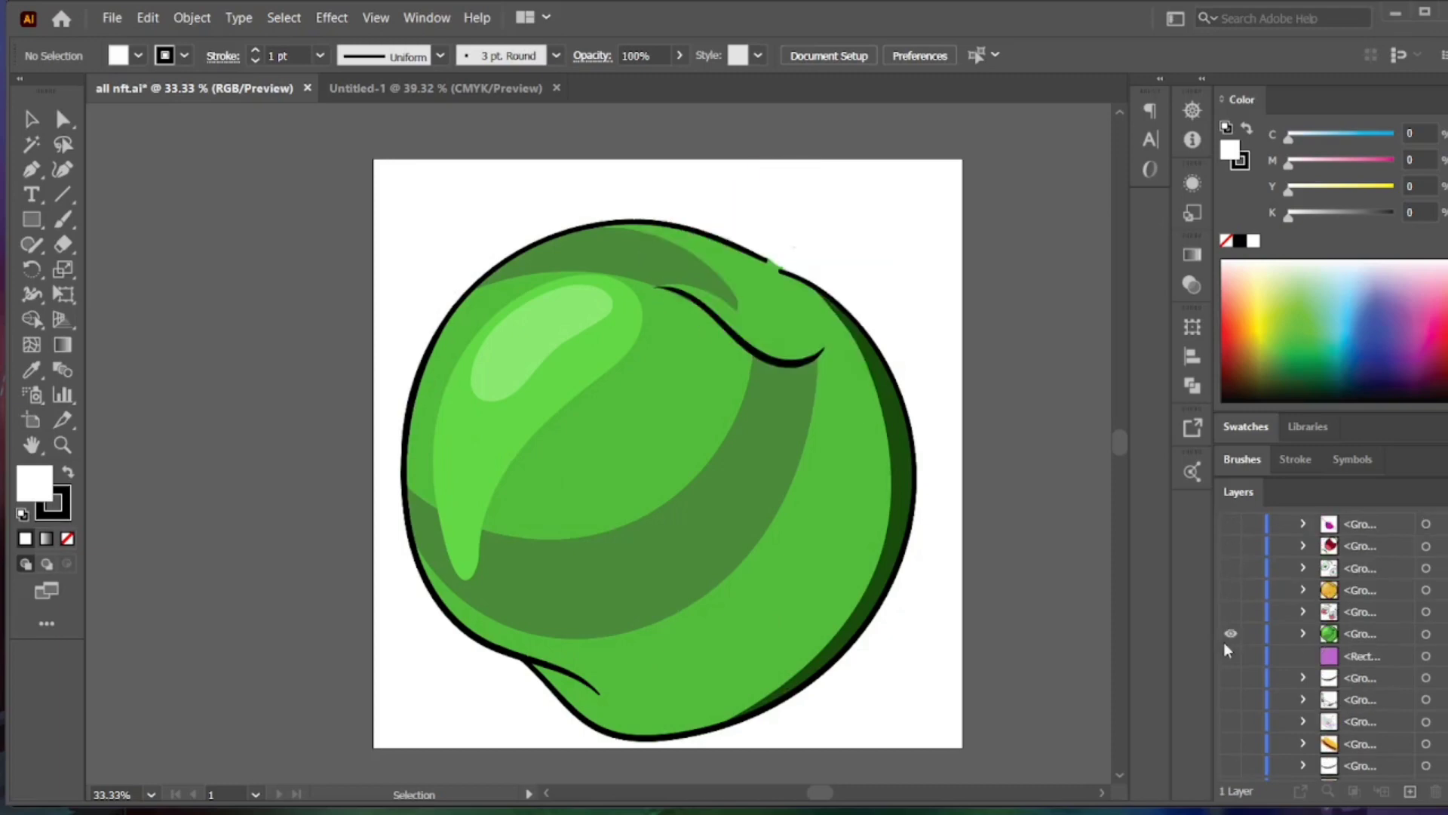
- Toggle the green head off and on, and leave it hidden so only the white background is shown
{"action": "left_click", "coordinate": [1230, 635]}
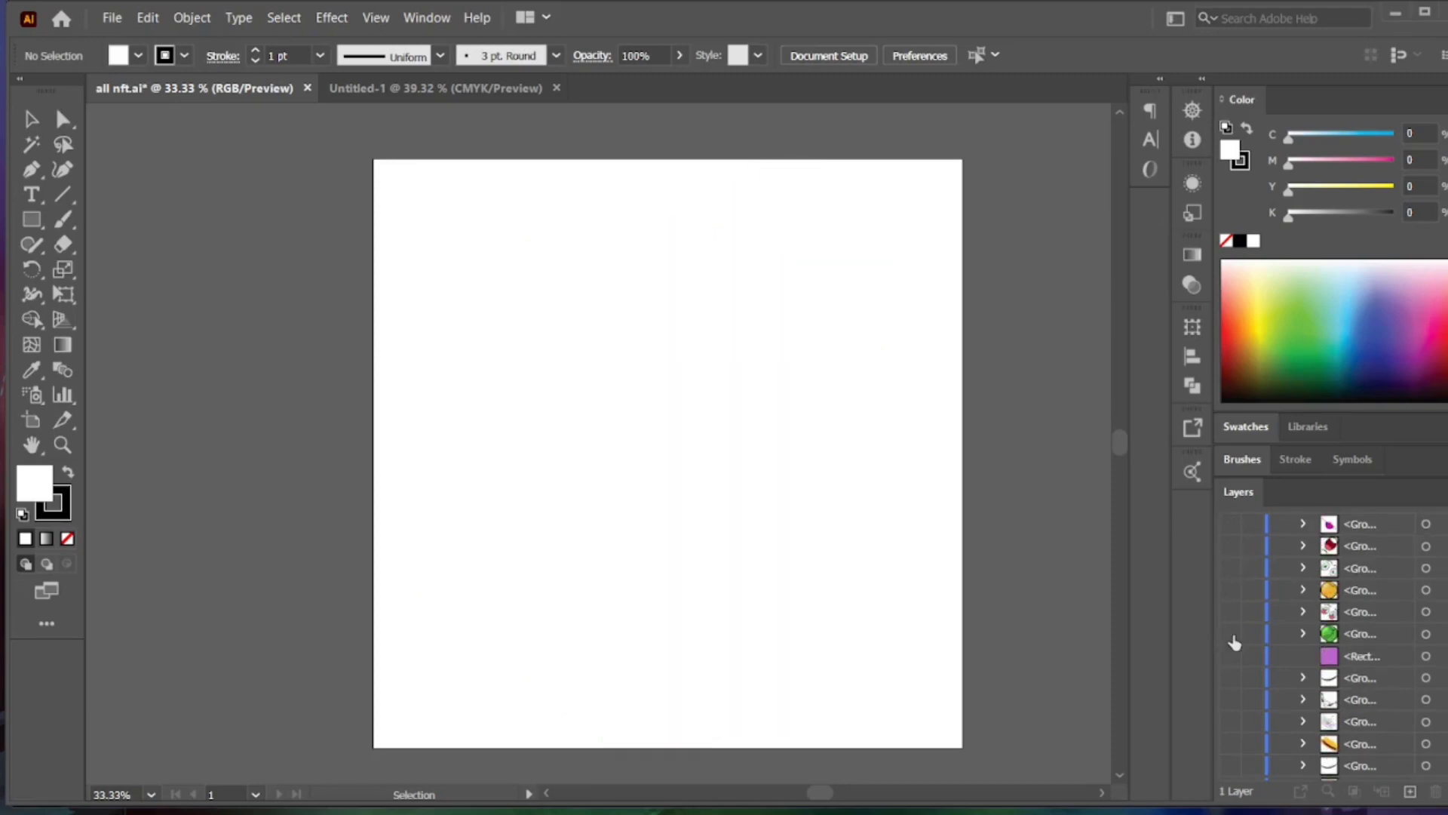
{"action": "left_click", "coordinate": [1230, 636]}
{"action": "scroll", "coordinate": [1233, 625], "scroll_direction": "up", "scroll_amount": 1}
{"action": "scroll", "coordinate": [1234, 619], "scroll_direction": "up", "scroll_amount": 2}
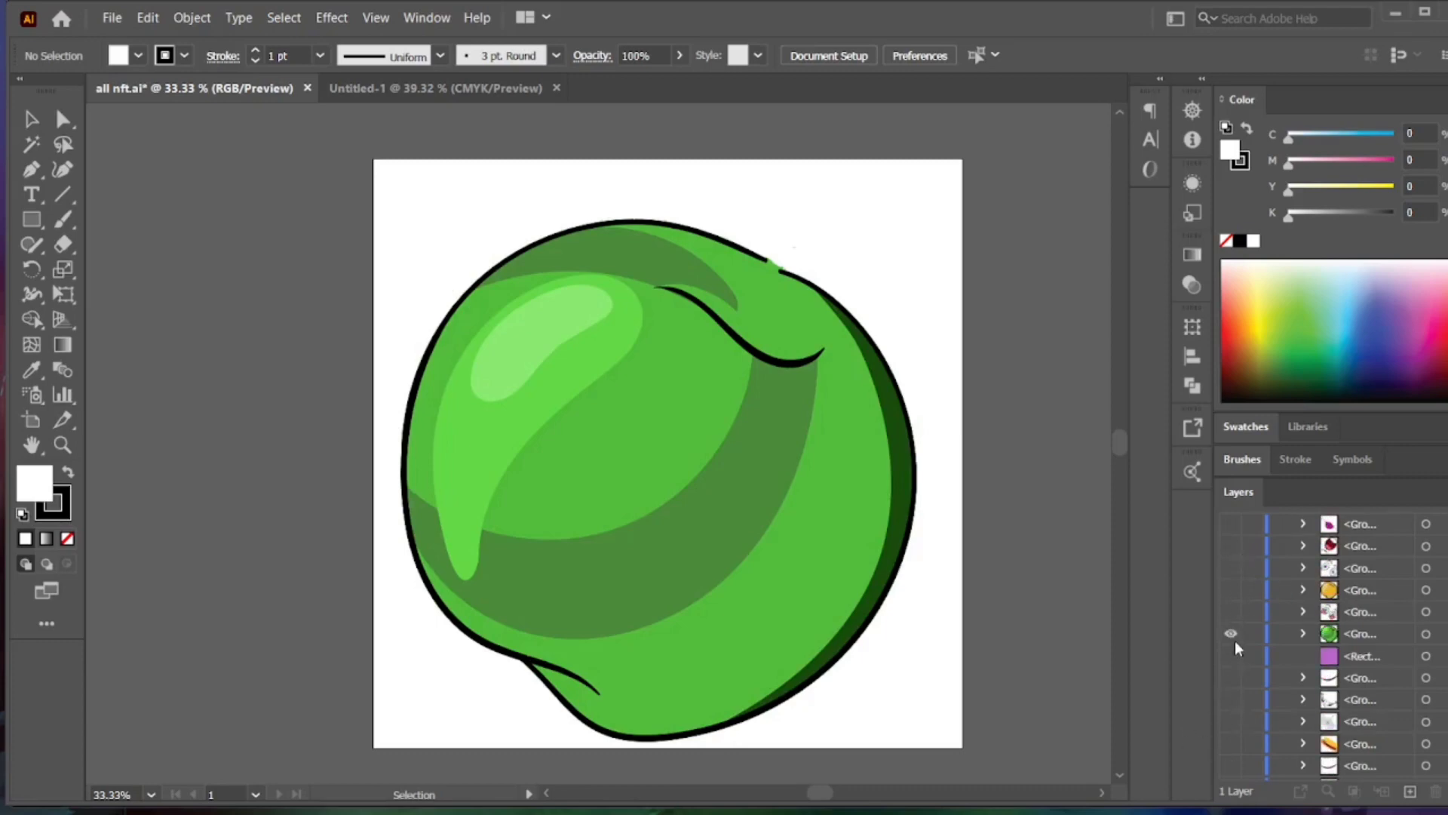
{"action": "scroll", "coordinate": [1234, 640], "scroll_direction": "down", "scroll_amount": 3}
{"action": "left_click", "coordinate": [1232, 636]}
{"action": "scroll", "coordinate": [1230, 663], "scroll_direction": "down", "scroll_amount": 3}
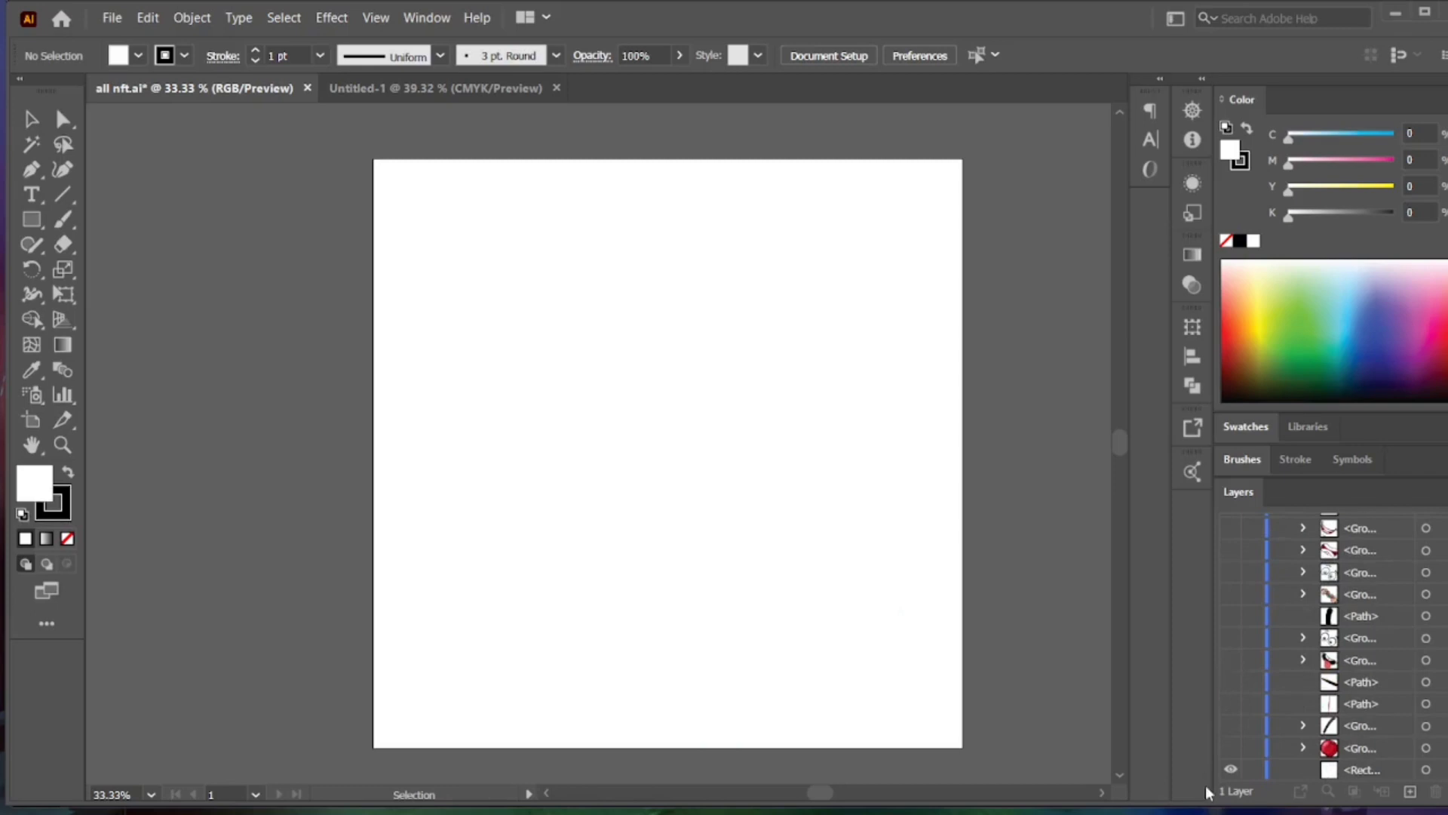
- Switch to File Explorer and open the nft col folder on New Volume (D:)
{"action": "mouse_move", "coordinate": [896, 810]}
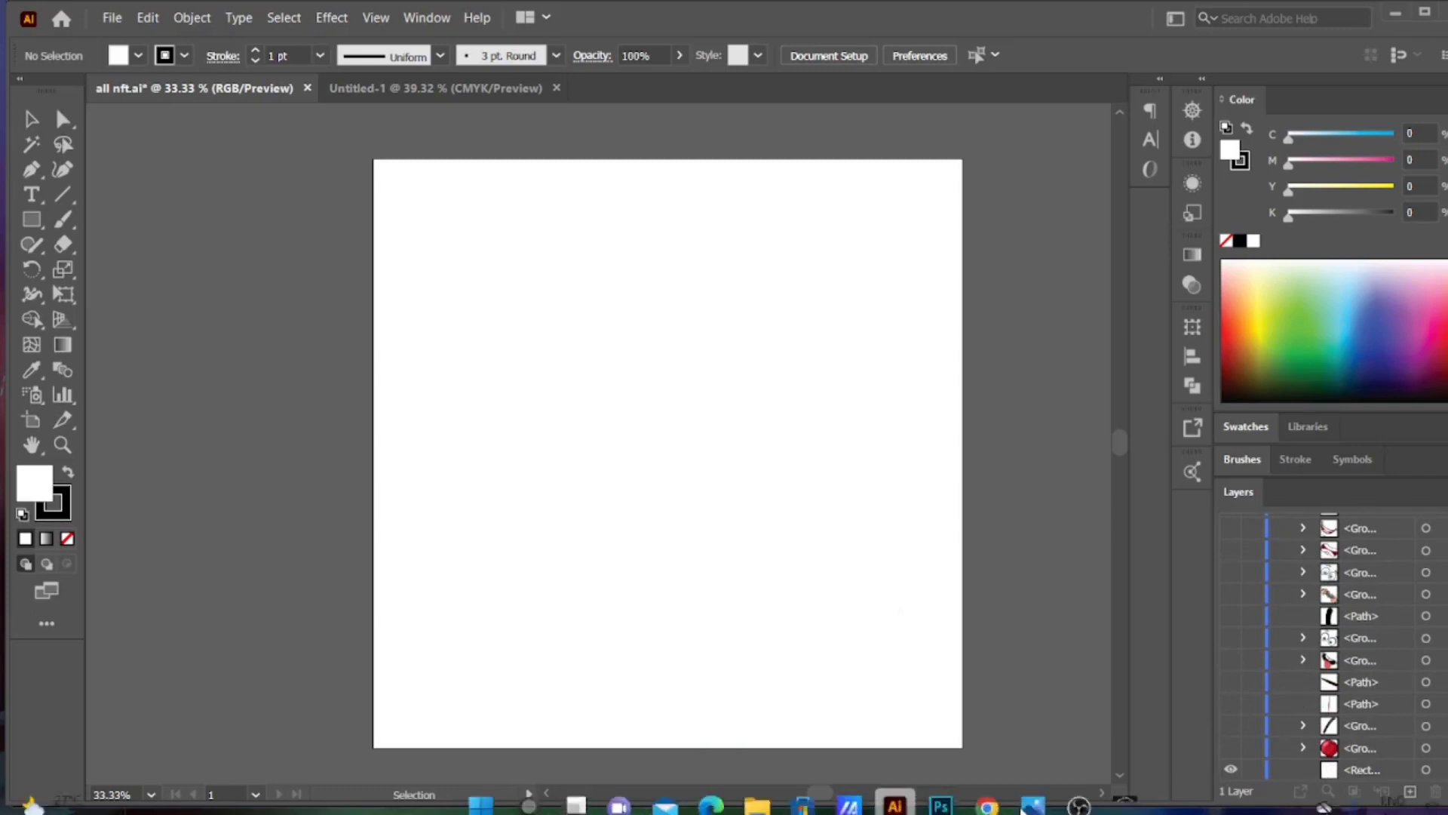
{"action": "left_click", "coordinate": [758, 793]}
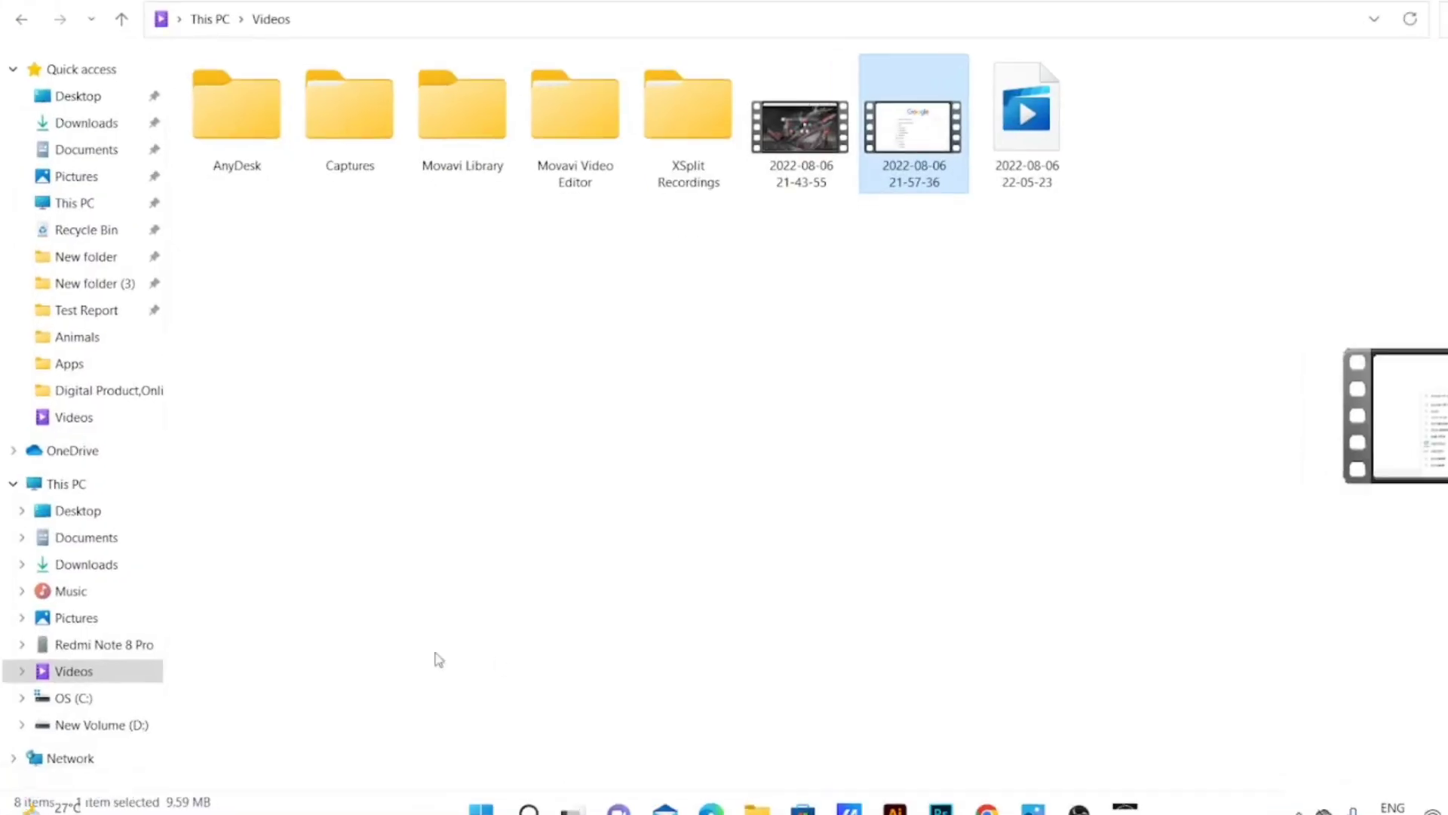
{"action": "left_click", "coordinate": [87, 725]}
{"action": "left_click", "coordinate": [785, 400]}
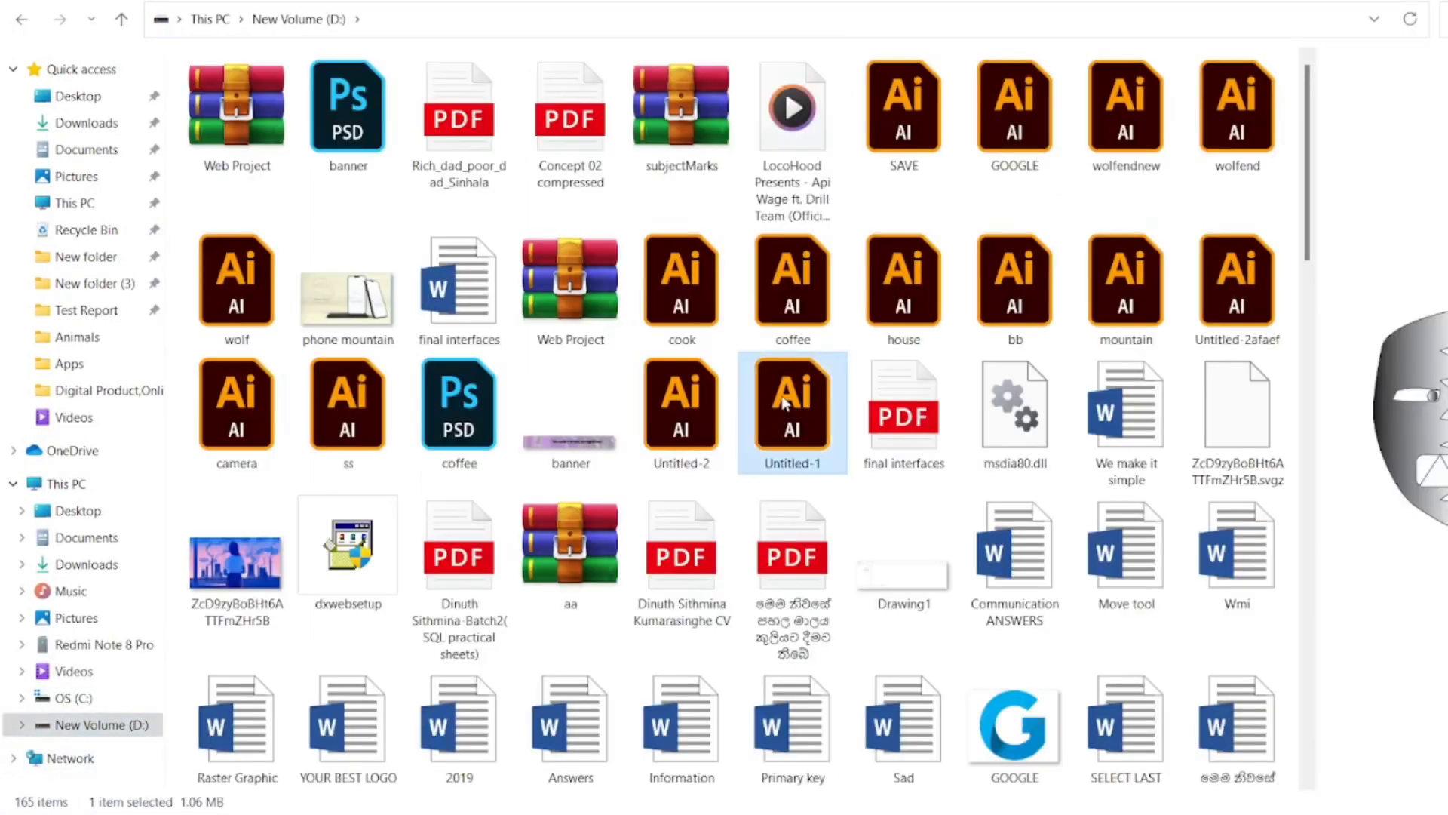
{"action": "key", "text": "n"}
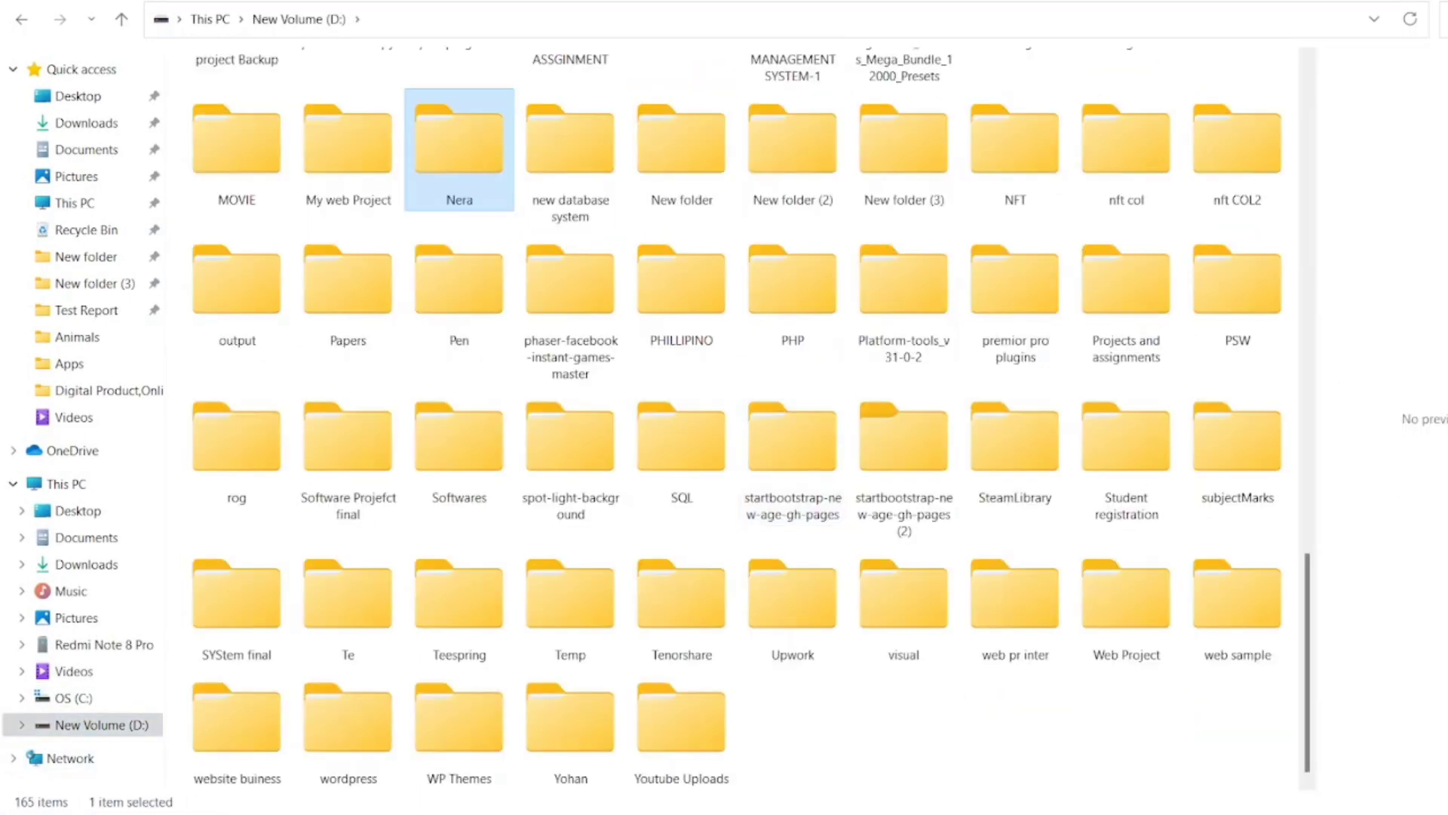
{"action": "double_click", "coordinate": [1126, 143]}
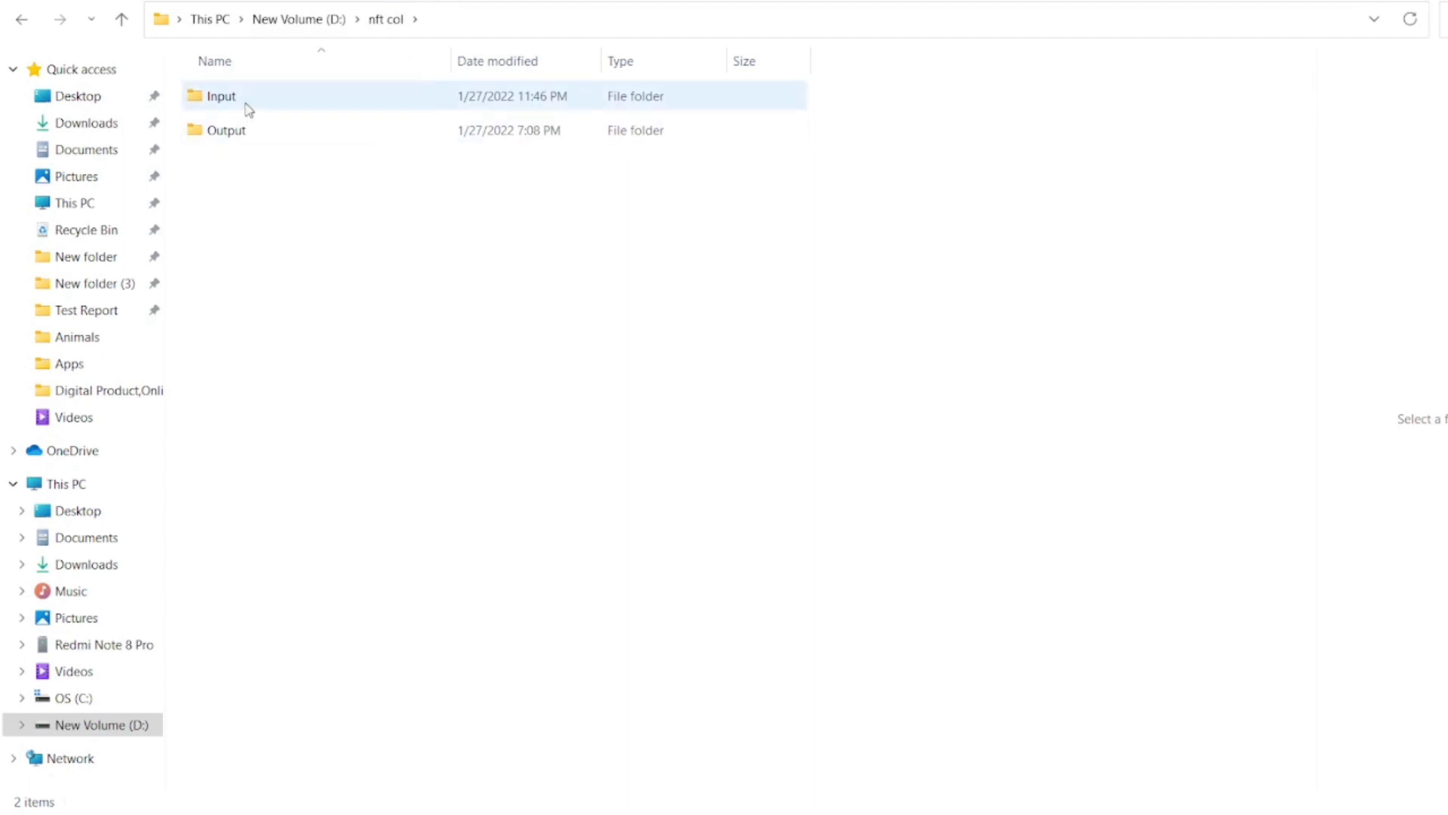
- Open the Input folder and examine its trait subfolders, such as Base, Eyes, Mask and Mouth
{"action": "mouse_move", "coordinate": [249, 111]}
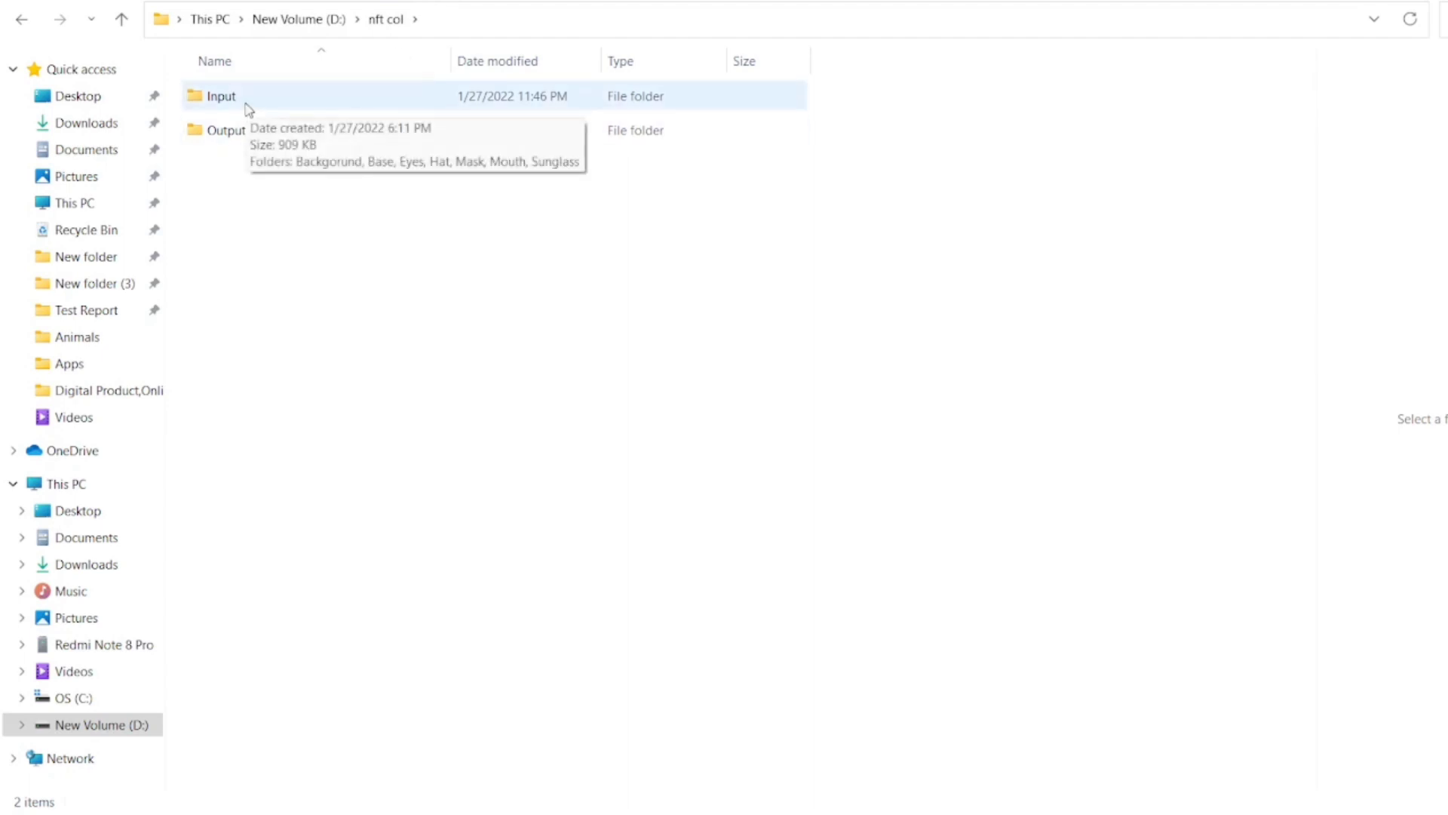
{"action": "double_click", "coordinate": [259, 102]}
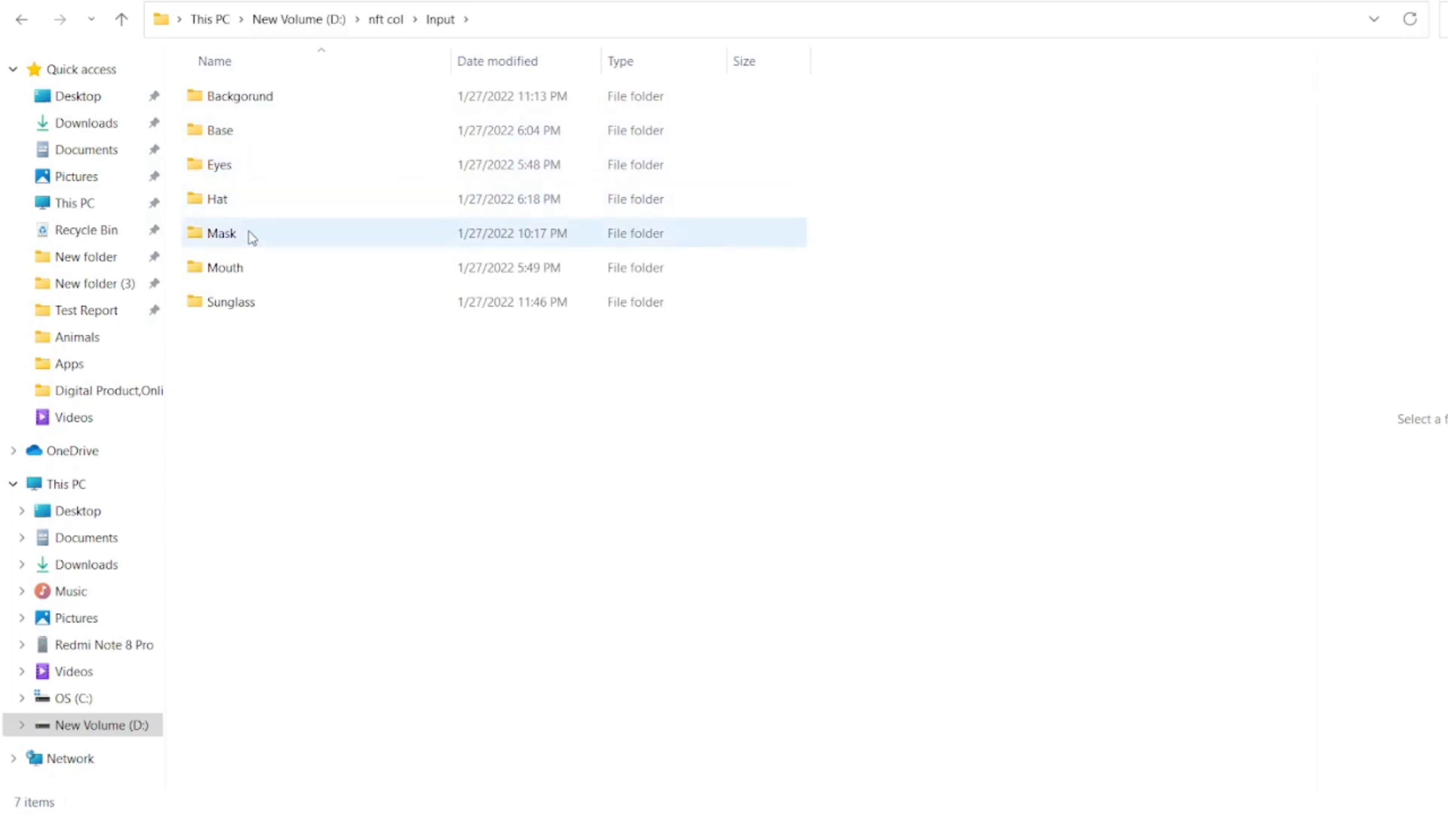
{"action": "mouse_move", "coordinate": [252, 237]}
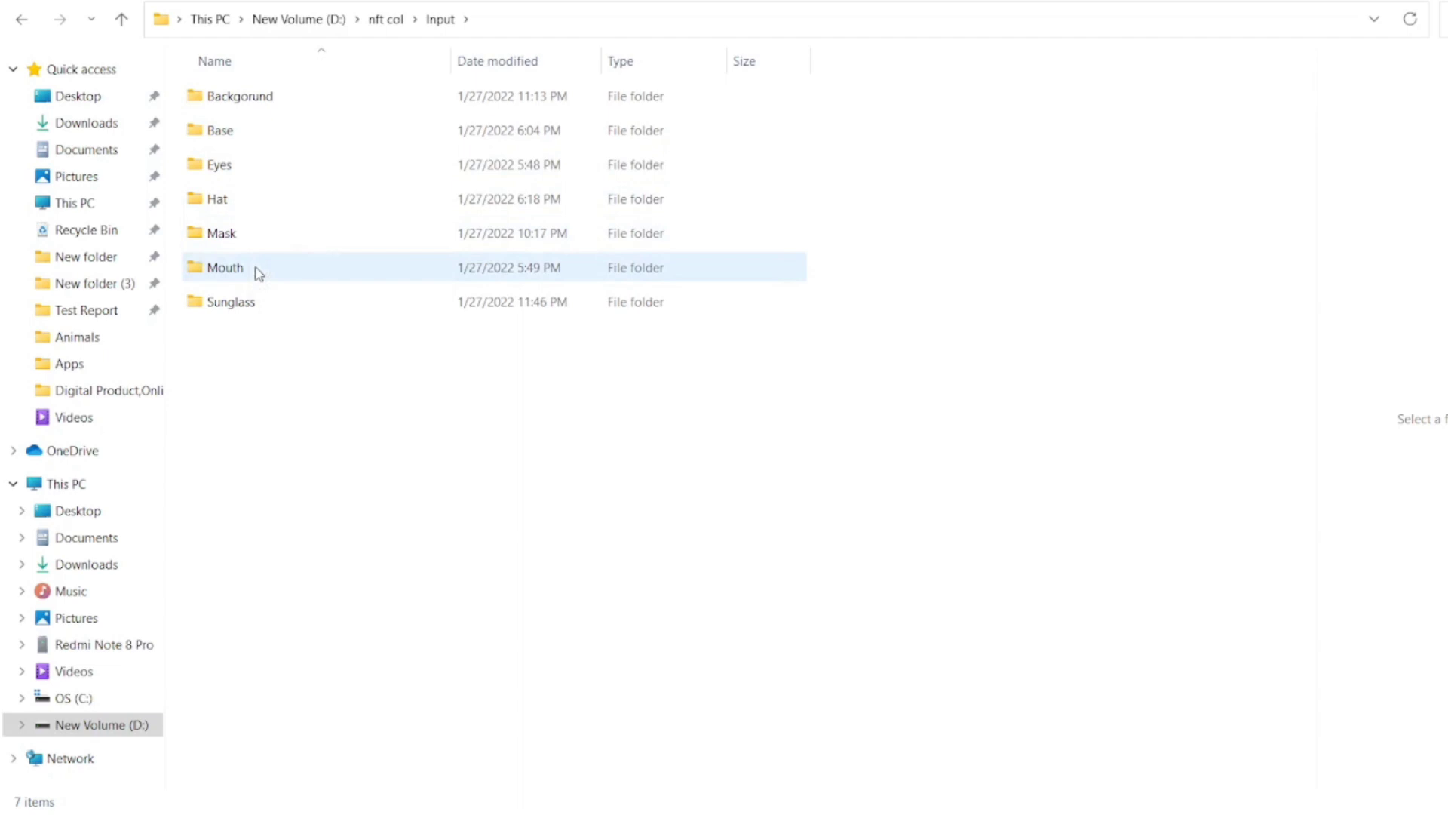
{"action": "mouse_move", "coordinate": [284, 314]}
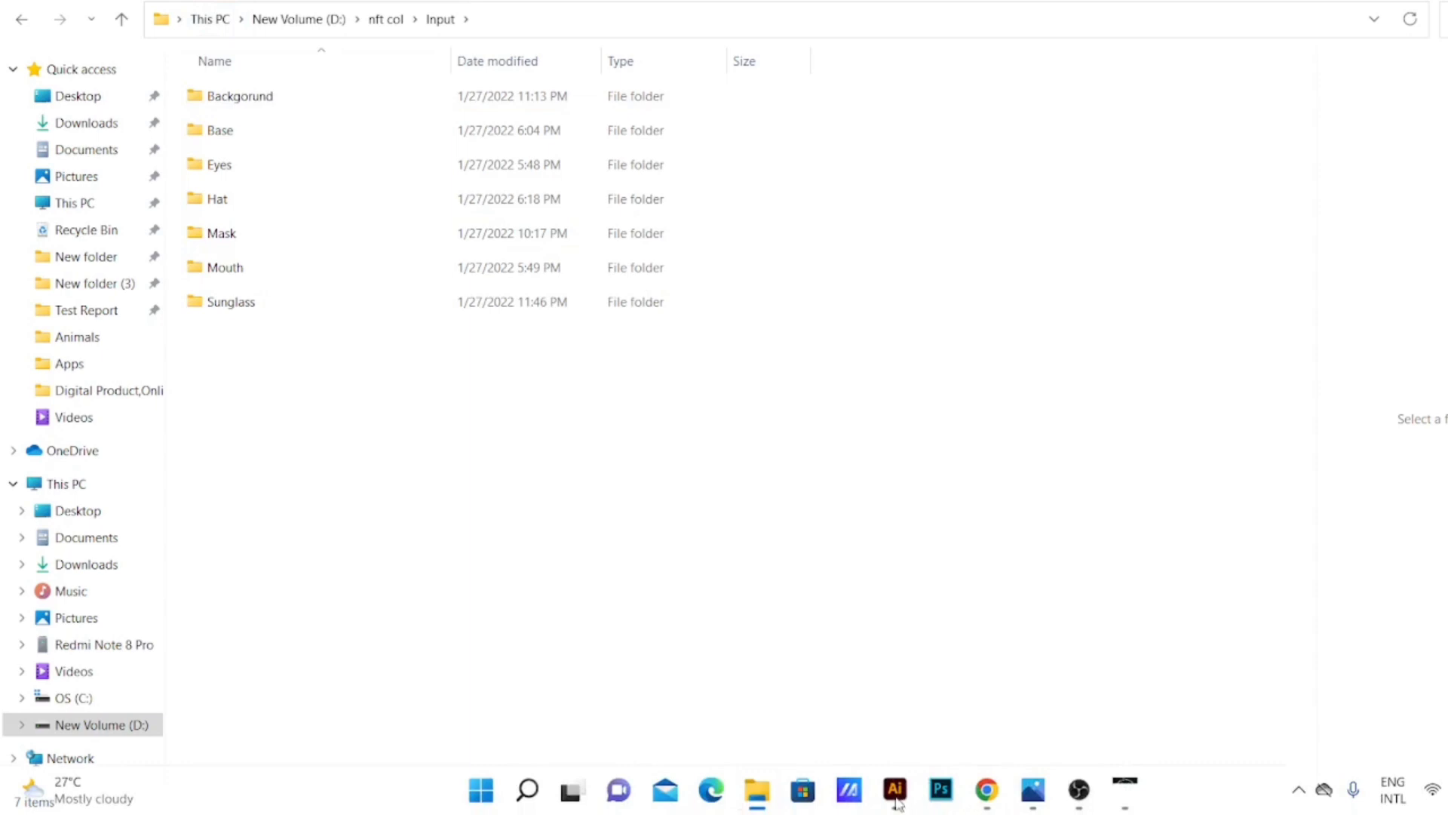
- Switch back to Illustrator and show the red head above the white background
{"action": "left_click", "coordinate": [895, 789]}
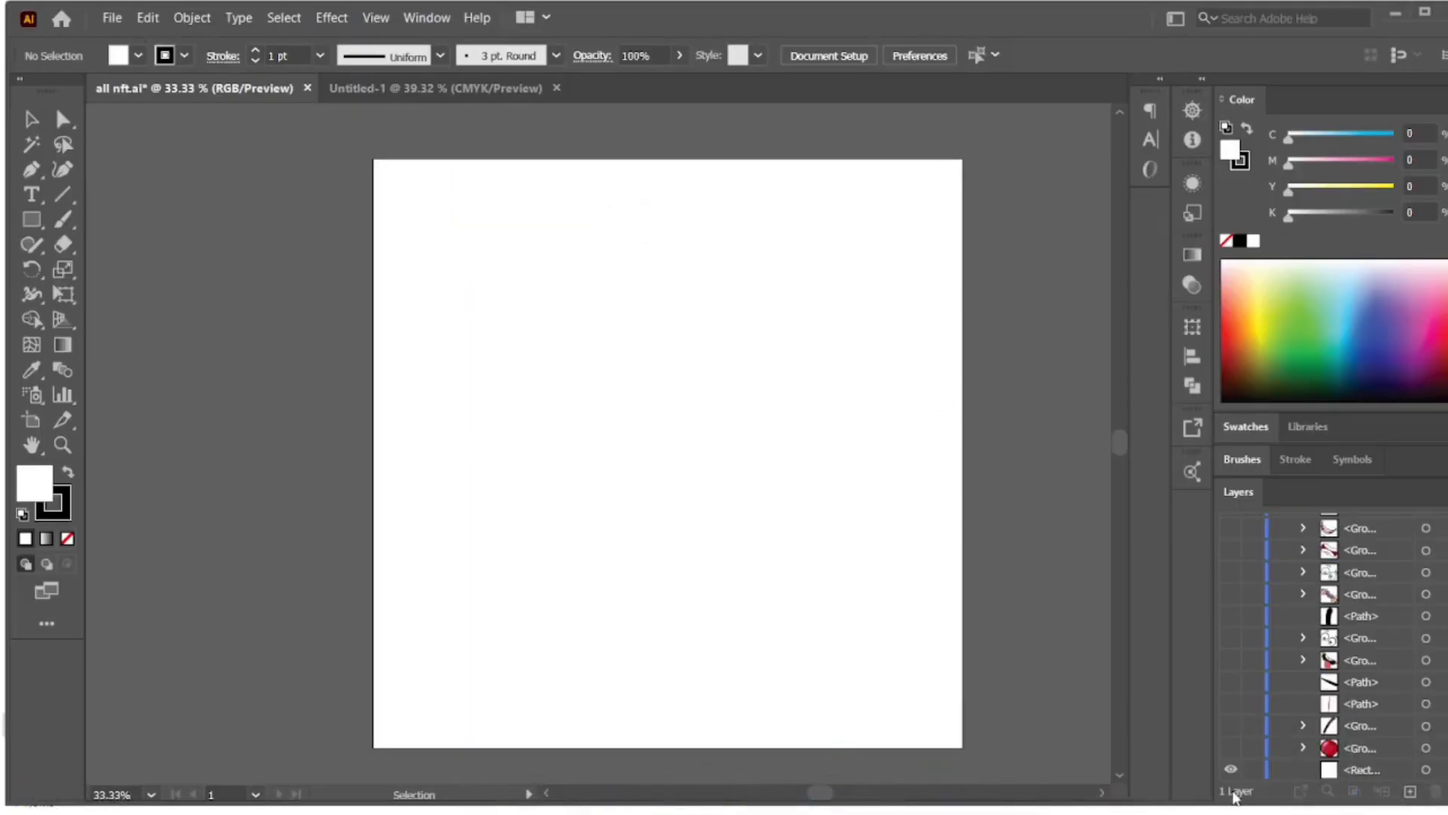
{"action": "left_click", "coordinate": [1232, 748]}
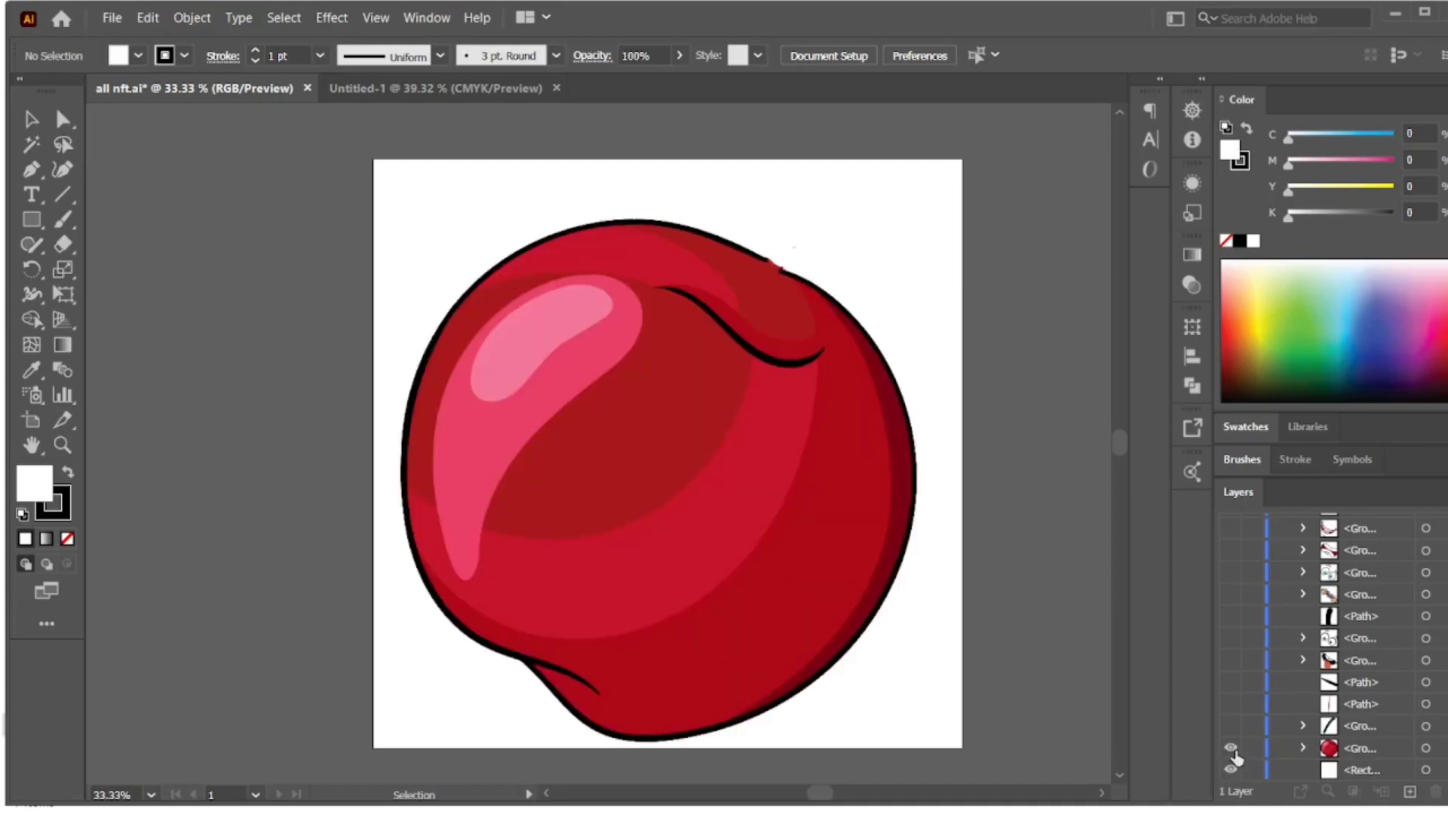
{"action": "left_click", "coordinate": [112, 18]}
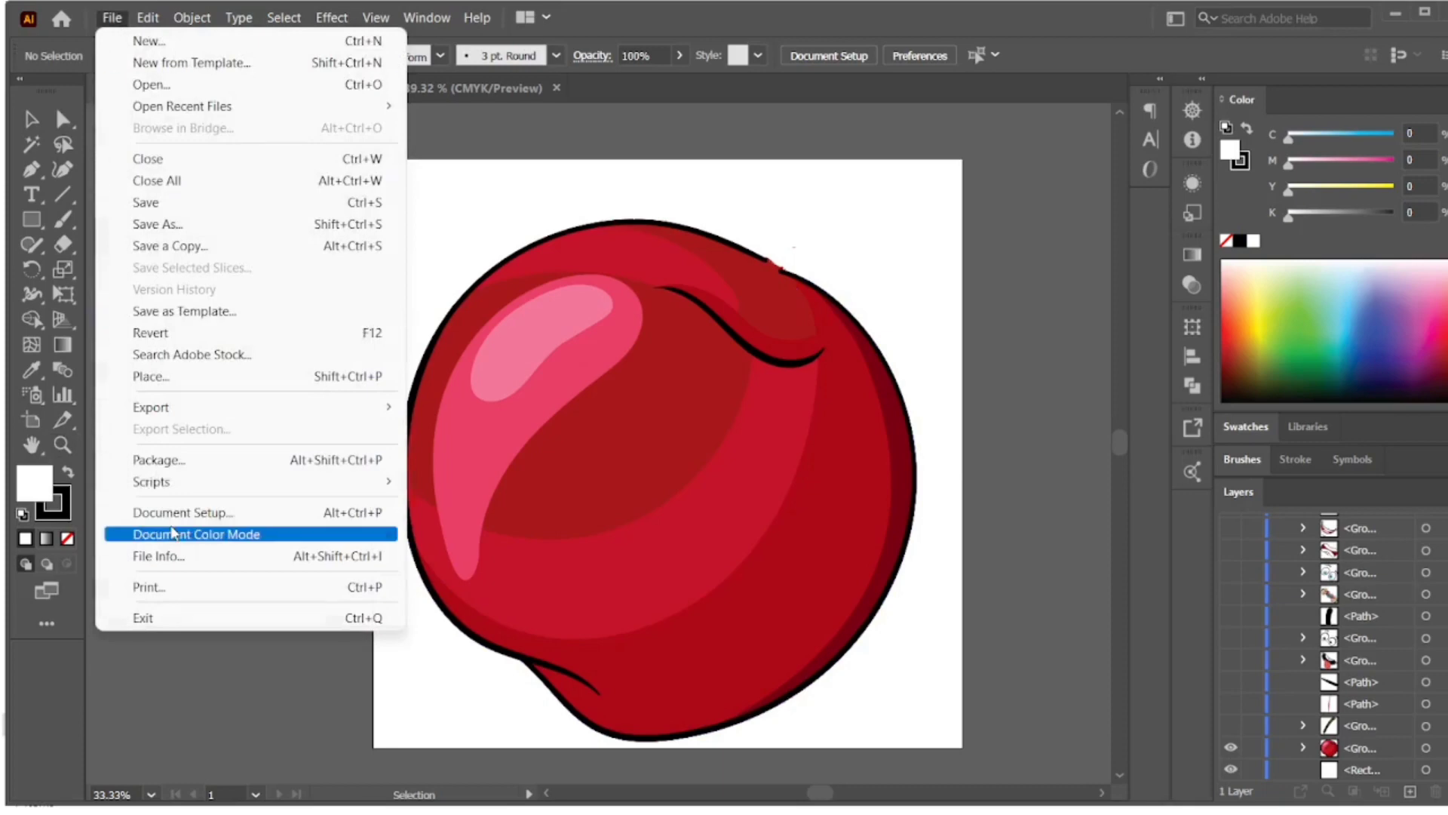
{"action": "left_click", "coordinate": [236, 223]}
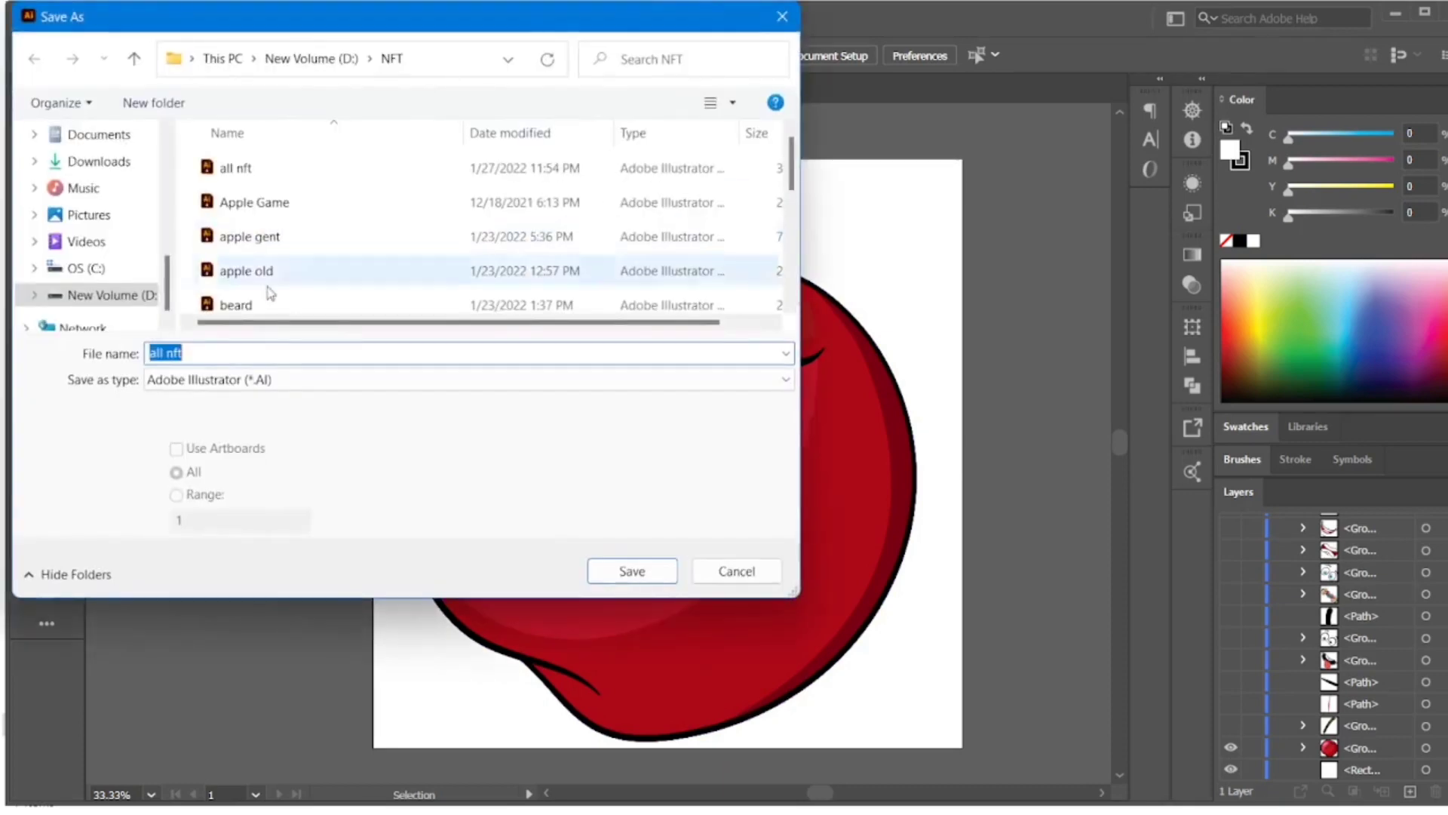
{"action": "left_click", "coordinate": [272, 381]}
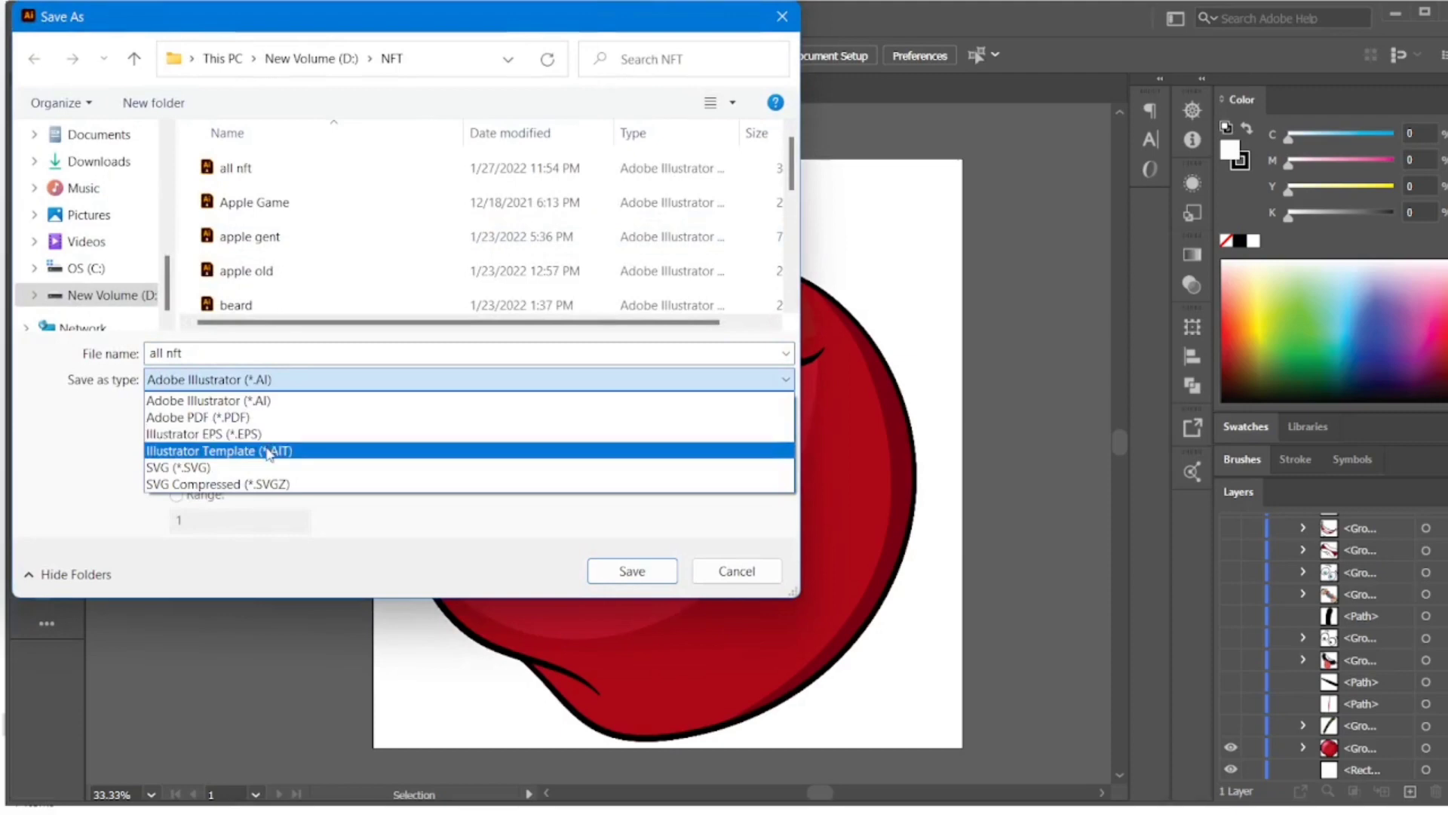
{"action": "left_click", "coordinate": [784, 20]}
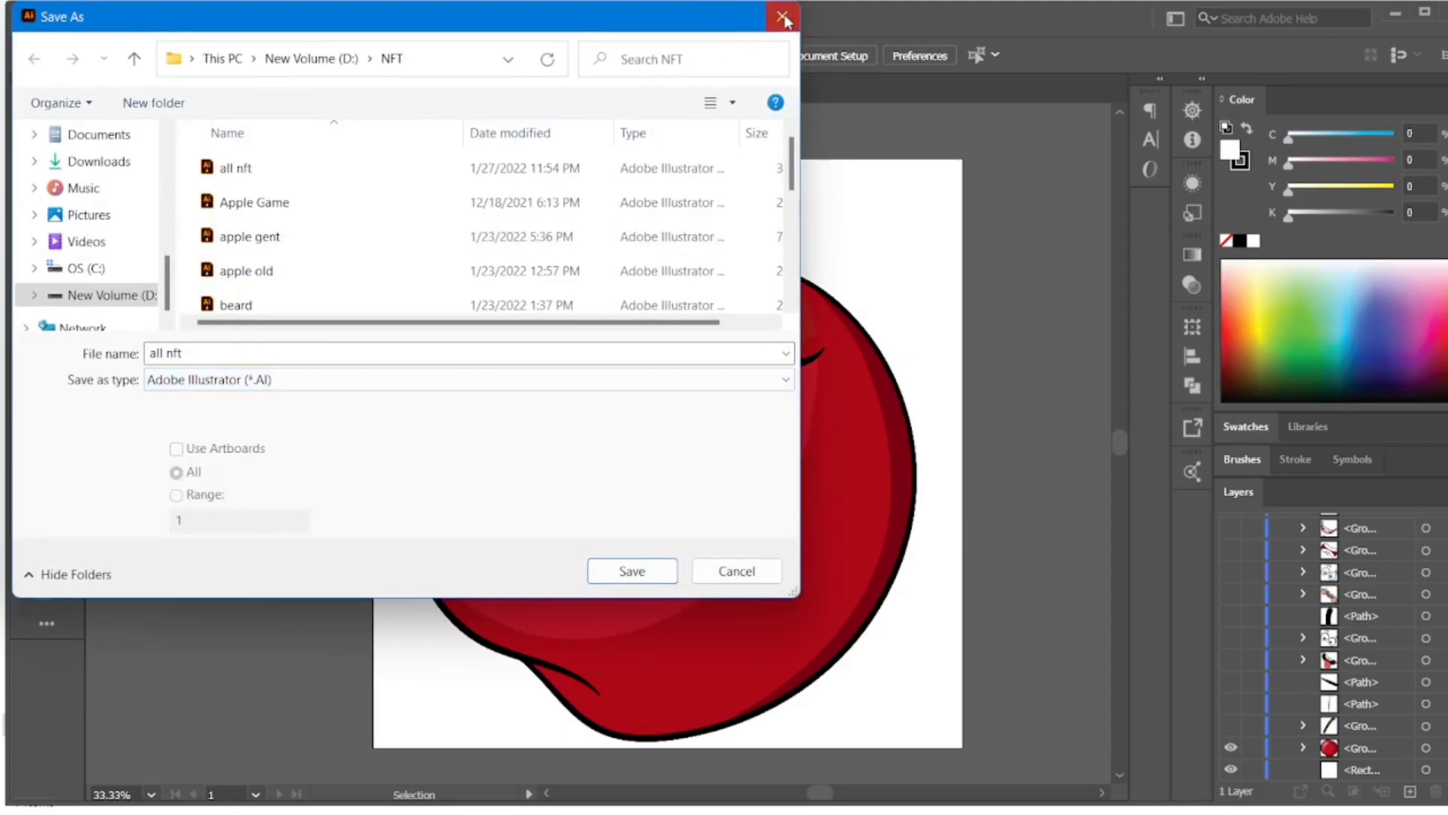
{"action": "left_click", "coordinate": [785, 21]}
- Start an Export As of the red head and choose PNG as the file format
{"action": "left_click", "coordinate": [111, 17]}
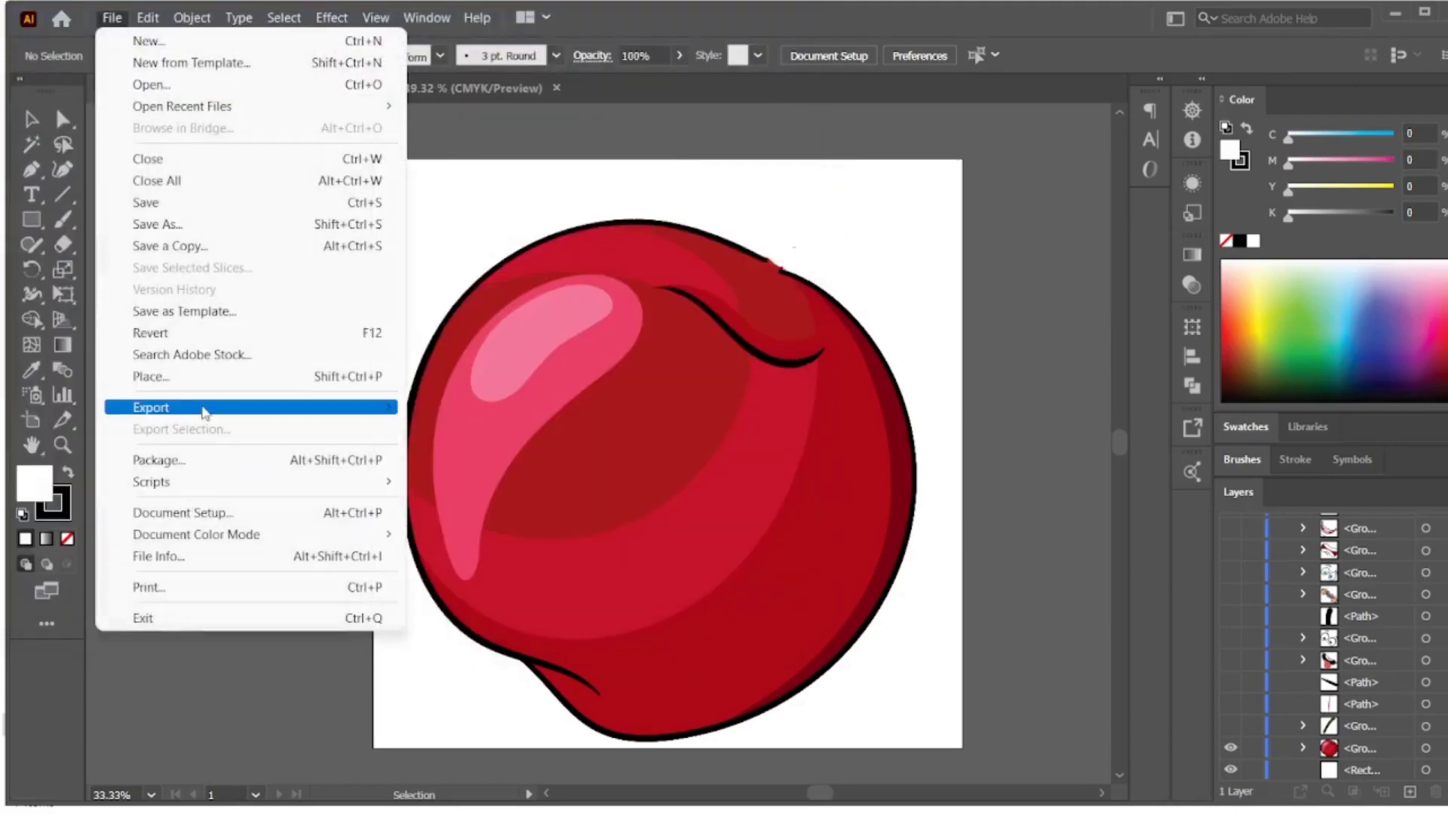
{"action": "mouse_move", "coordinate": [256, 411]}
{"action": "left_click", "coordinate": [480, 428]}
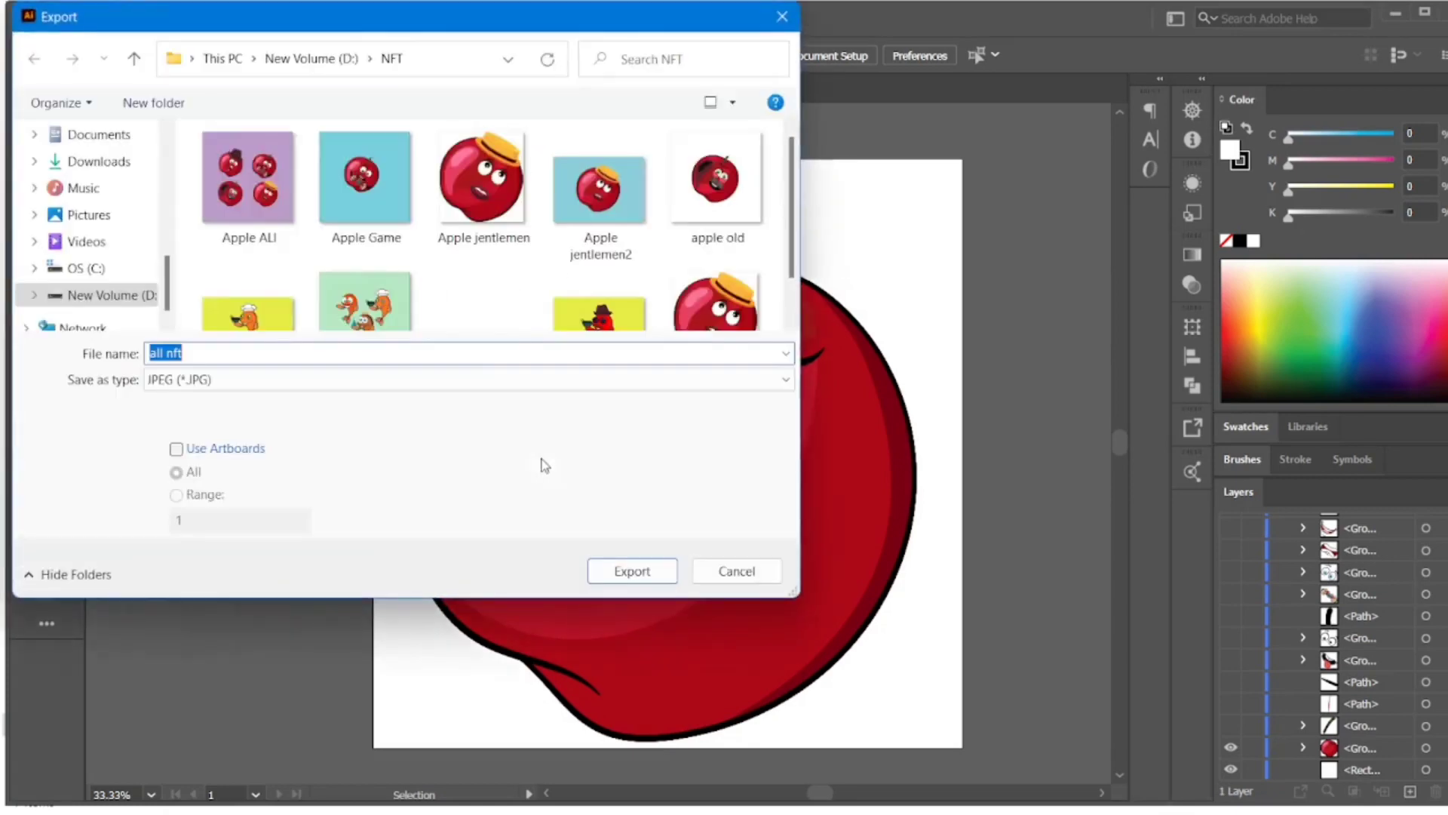
{"action": "left_click", "coordinate": [233, 380]}
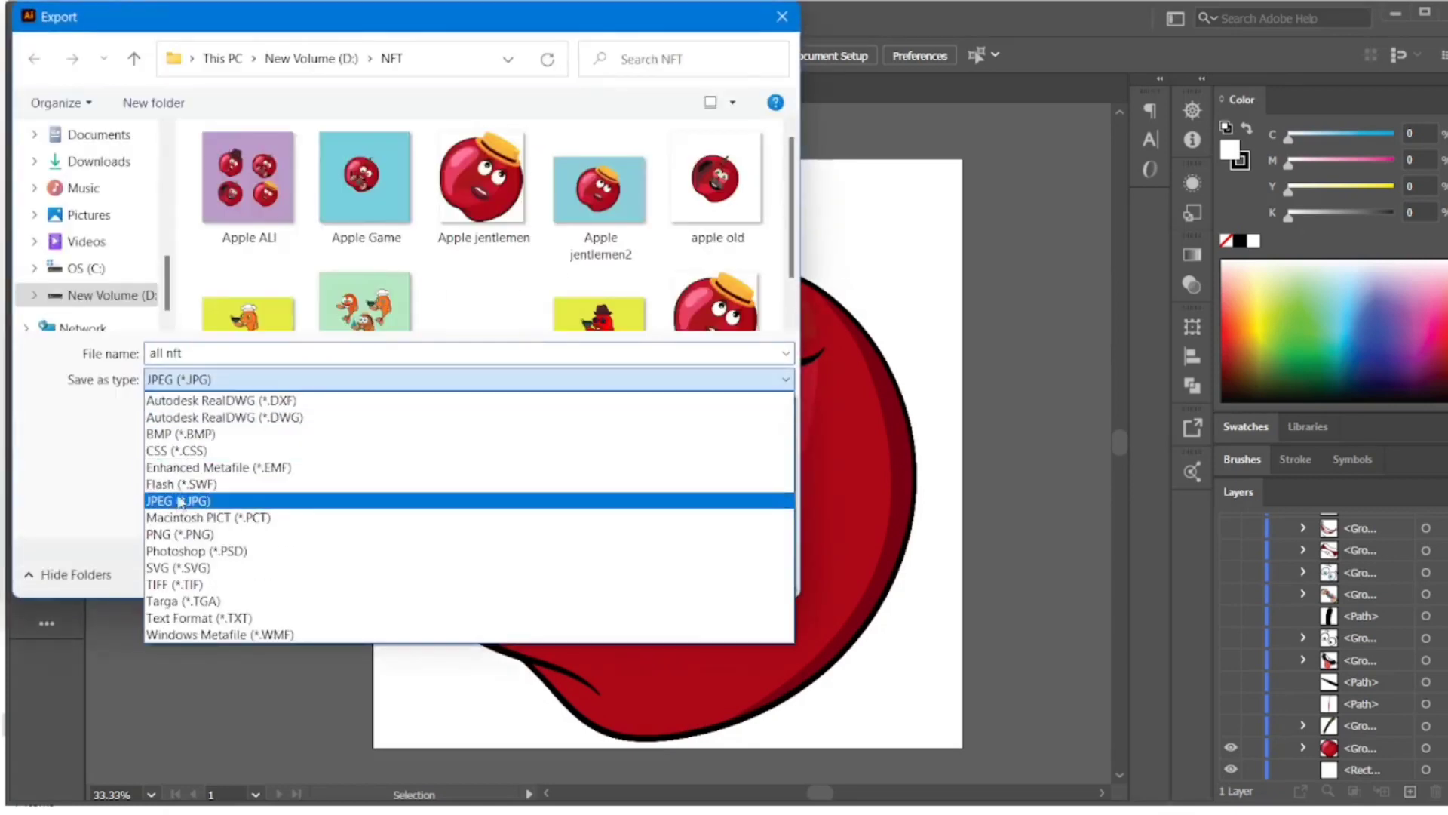
{"action": "left_click", "coordinate": [183, 535]}
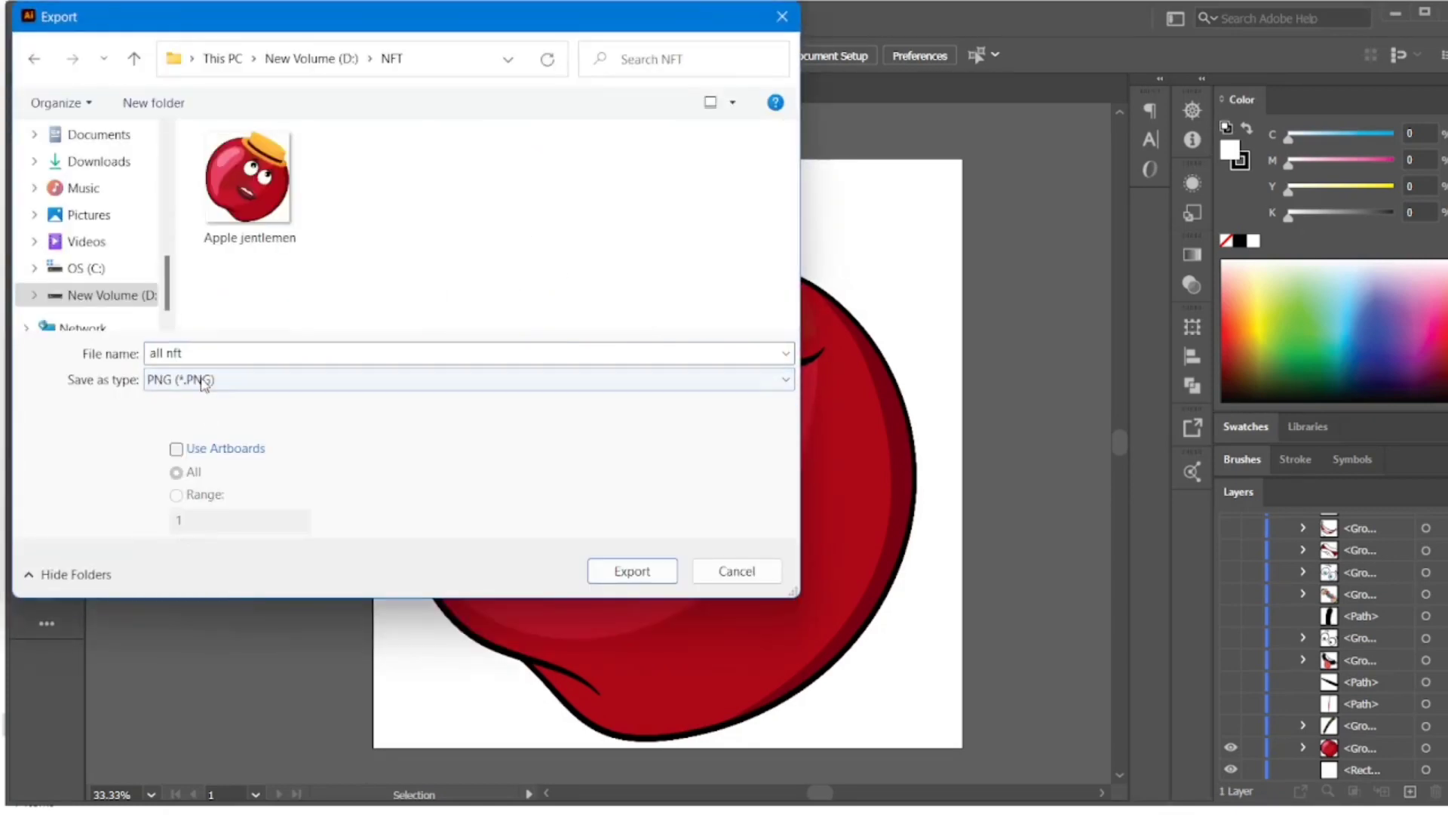
- Browse the export location to nft col > Input > Base > Comman on New Volume (D:), and cancel the export
{"action": "left_click", "coordinate": [300, 68]}
{"action": "left_click", "coordinate": [533, 200]}
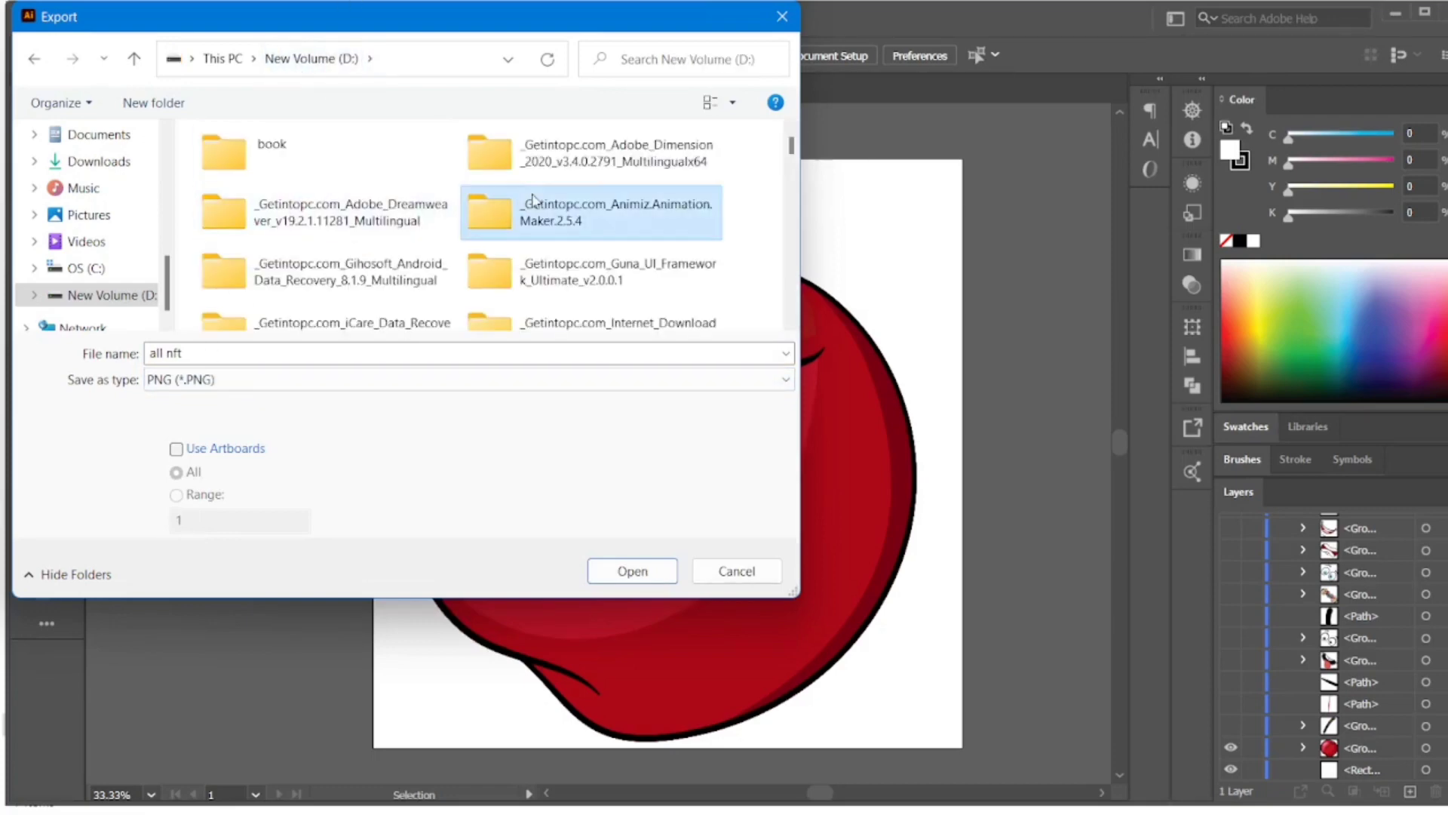
{"action": "type", "text": "new"}
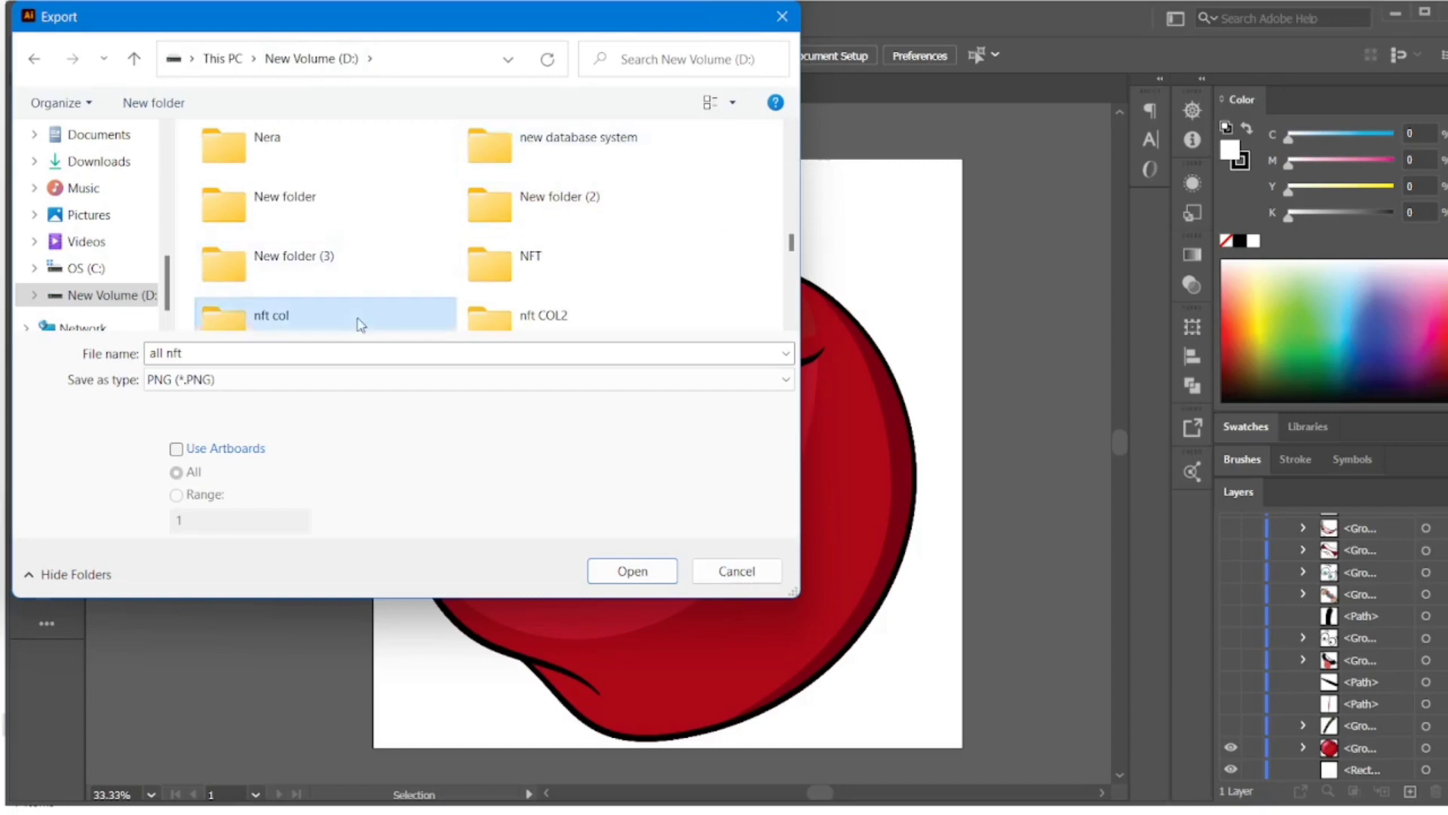
{"action": "double_click", "coordinate": [355, 320]}
{"action": "double_click", "coordinate": [278, 170]}
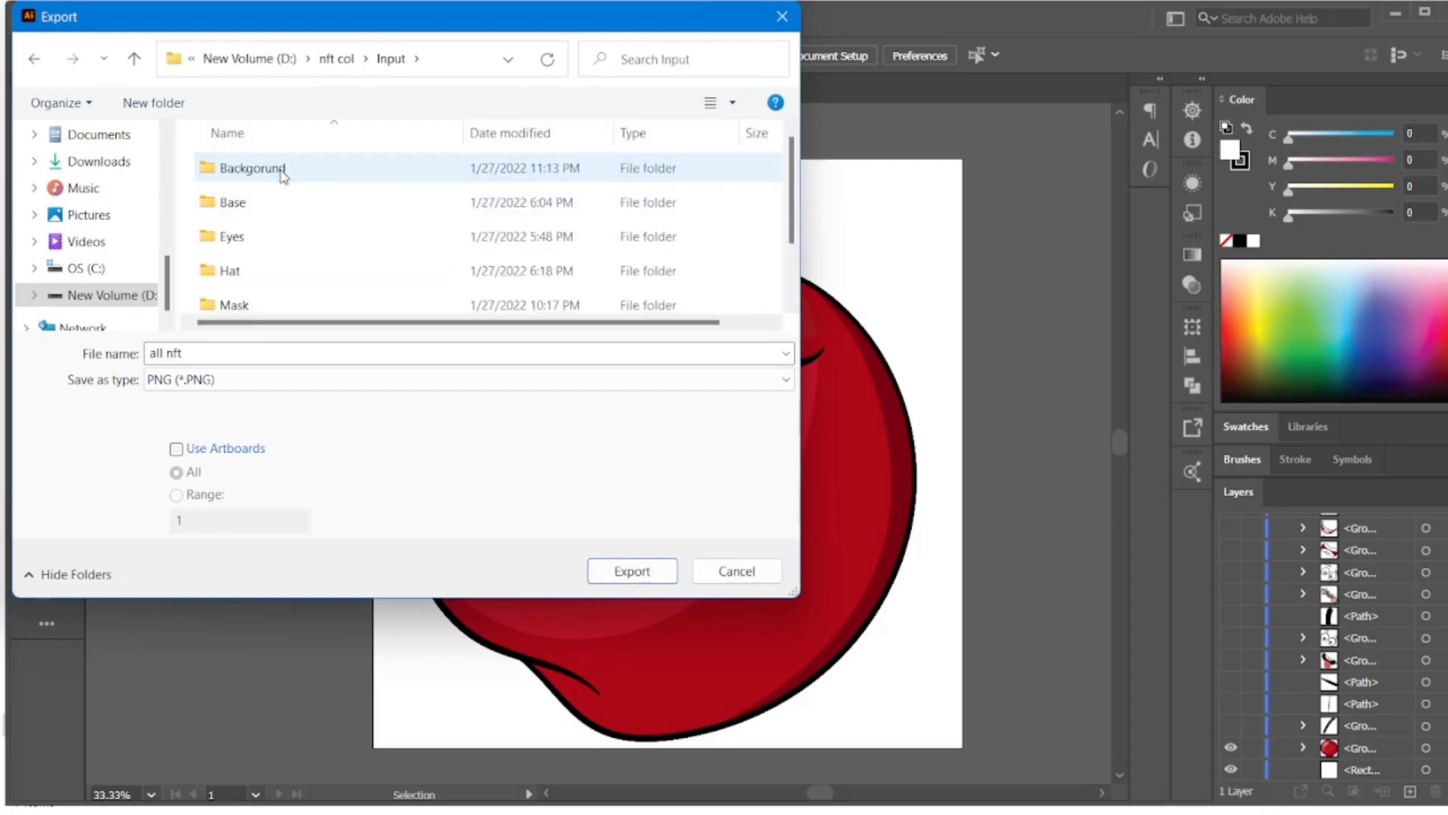
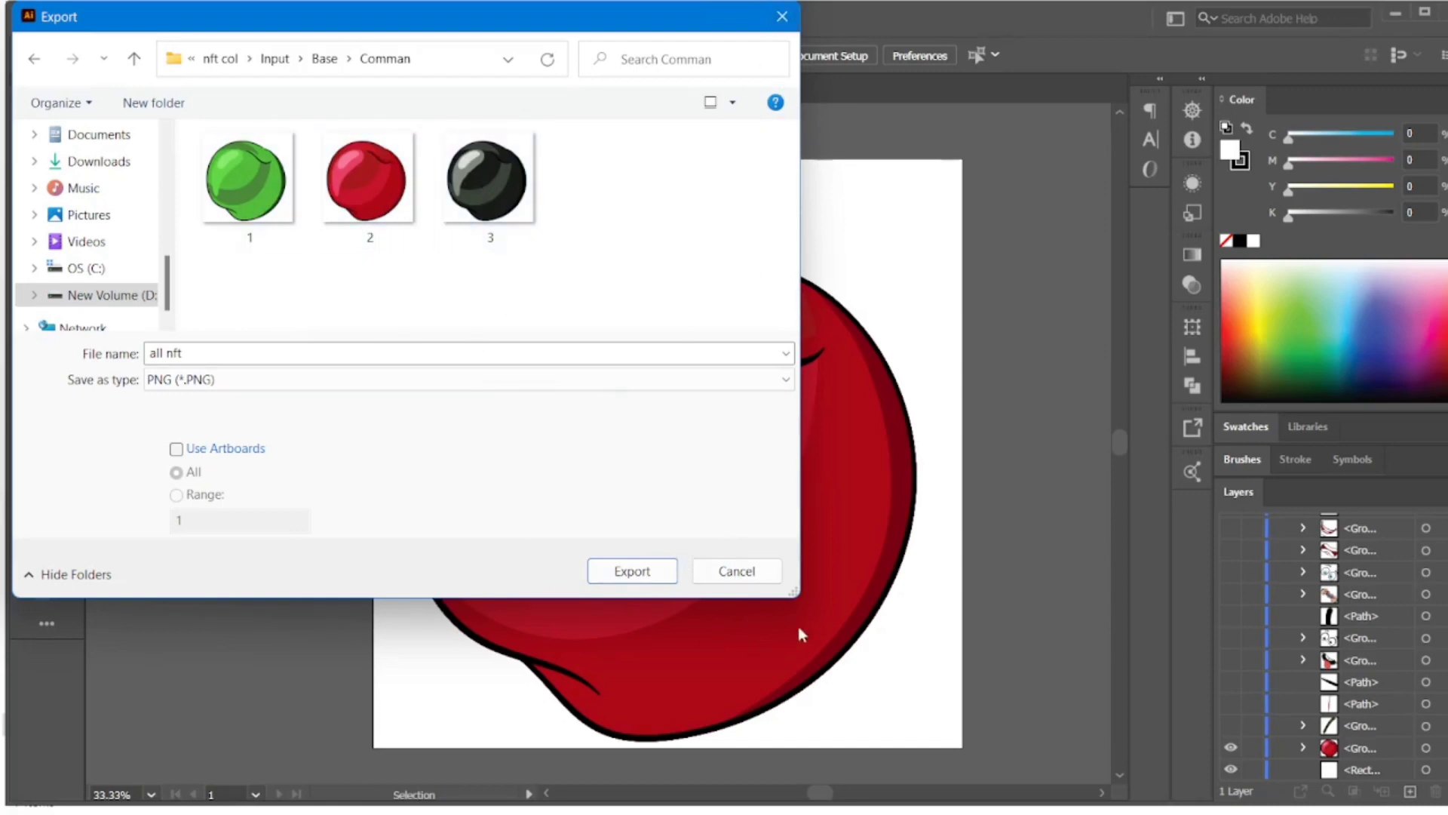
{"action": "left_click", "coordinate": [737, 572]}
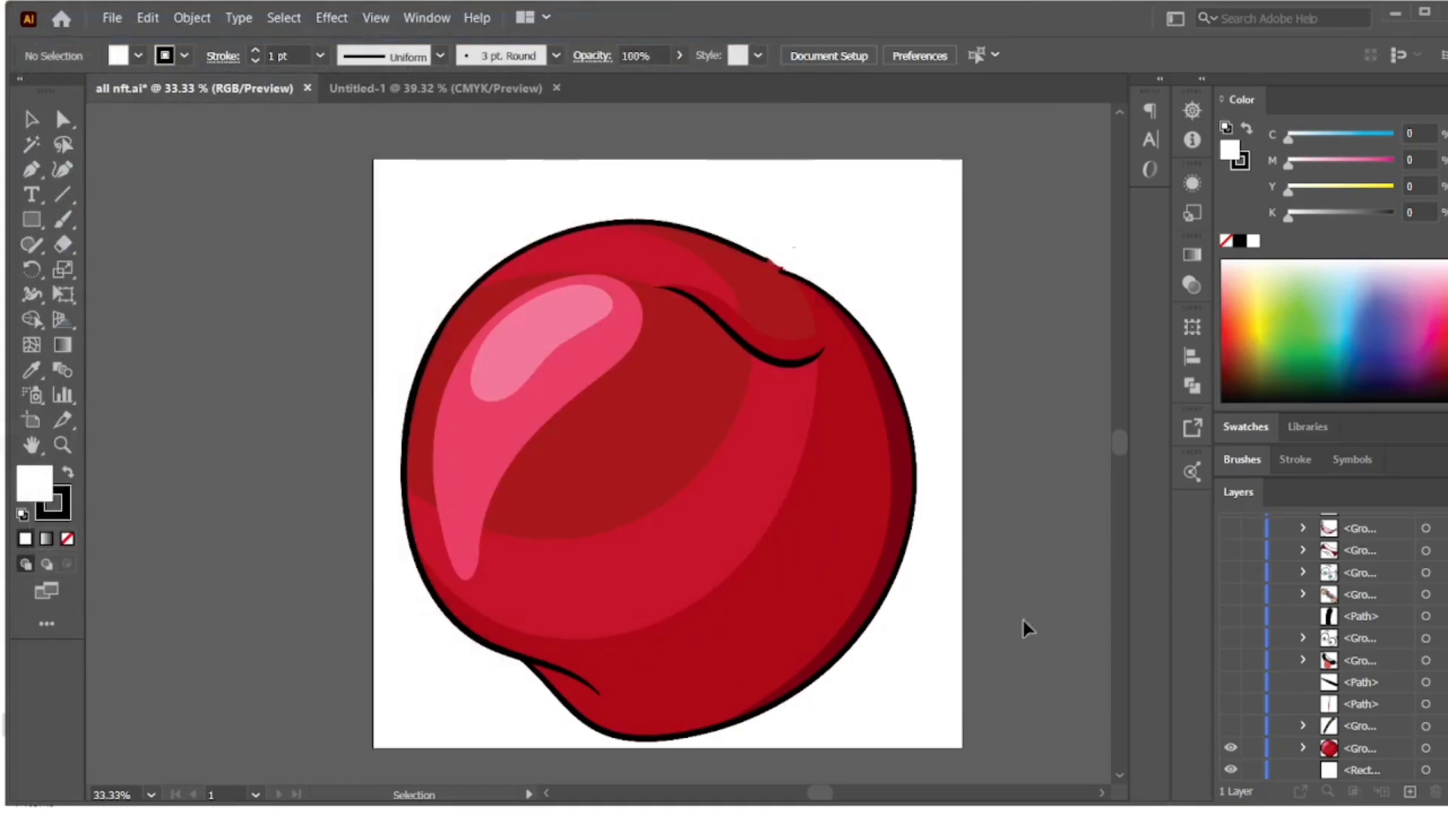
- Hide the red head and show the green head instead
{"action": "left_click", "coordinate": [1231, 747]}
{"action": "scroll", "coordinate": [1237, 747], "scroll_direction": "up", "scroll_amount": 5}
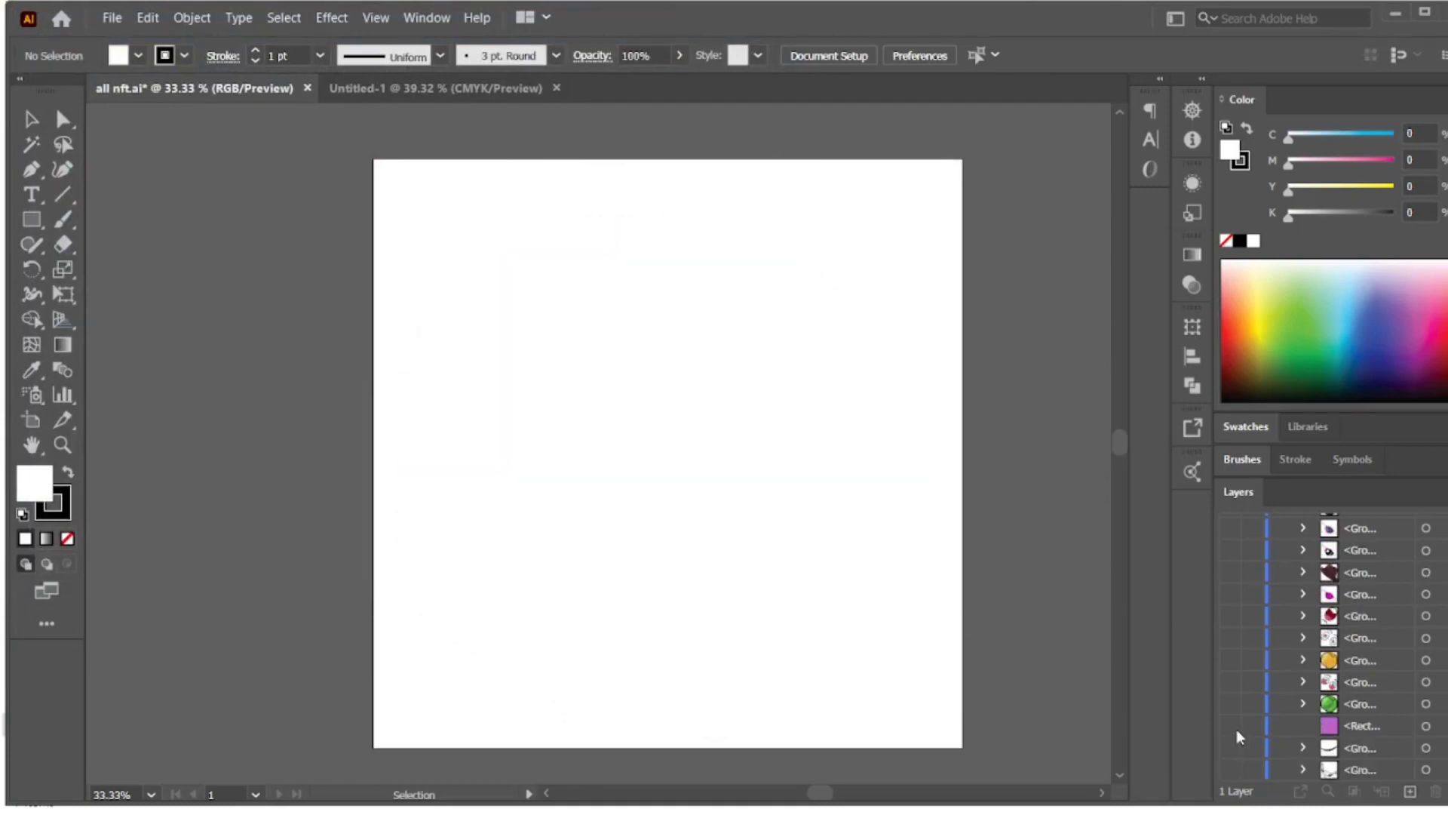
{"action": "left_click", "coordinate": [1231, 705]}
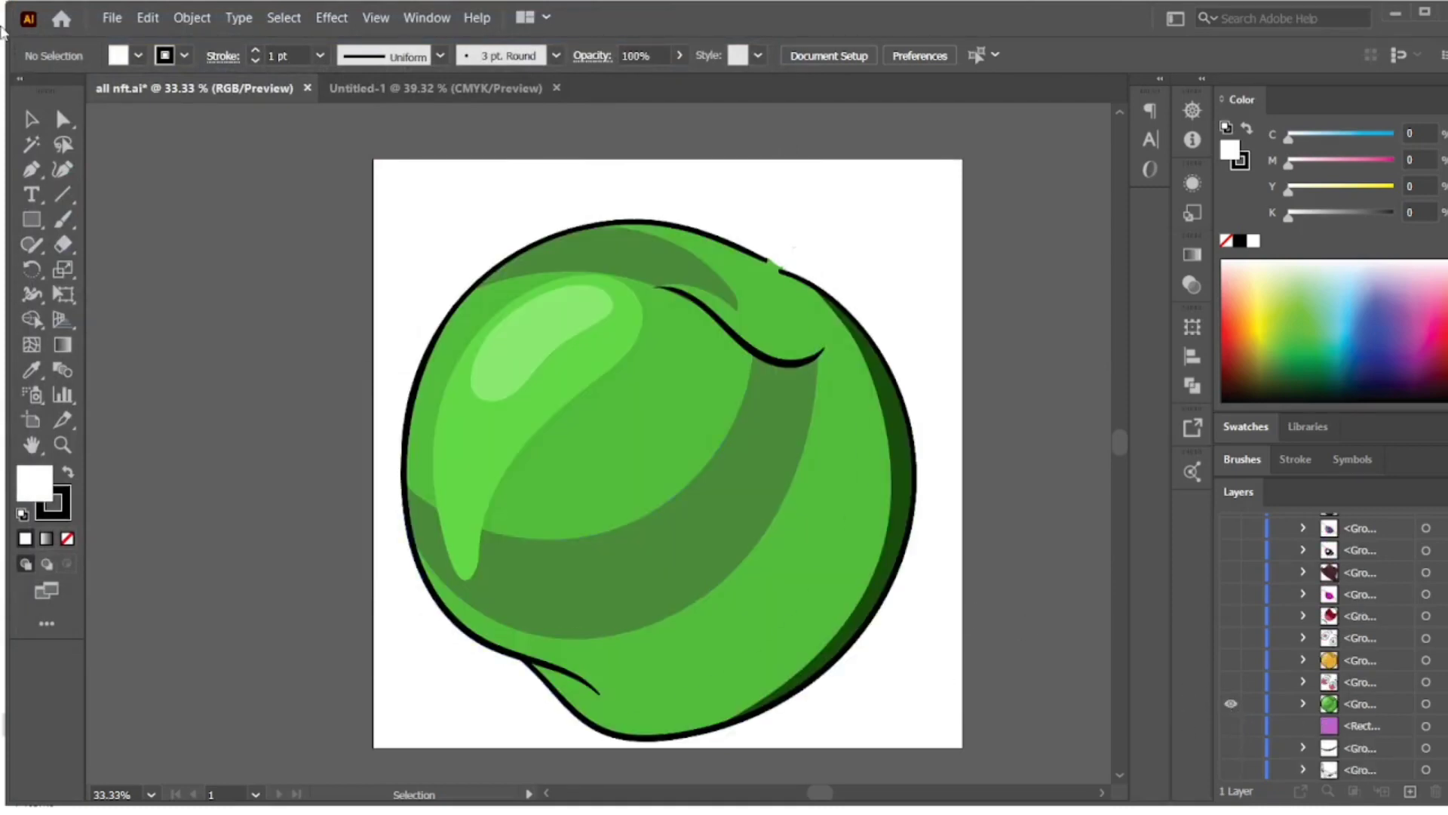
- Start an Export As of the green head and browse to nft col > Input > Base > Comman on New Volume (D:)
{"action": "left_click", "coordinate": [111, 18]}
{"action": "mouse_move", "coordinate": [297, 407]}
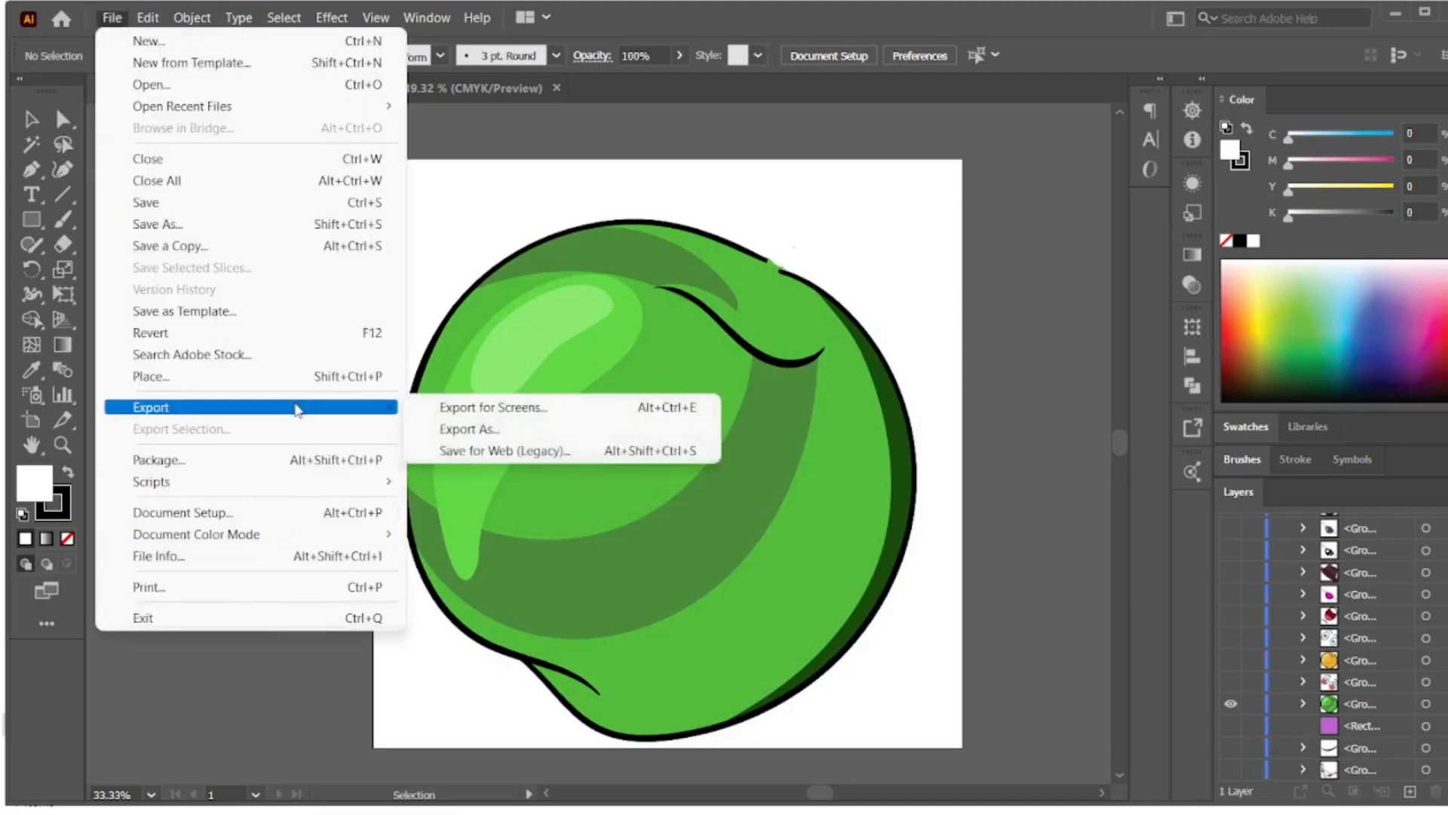
{"action": "left_click", "coordinate": [452, 429]}
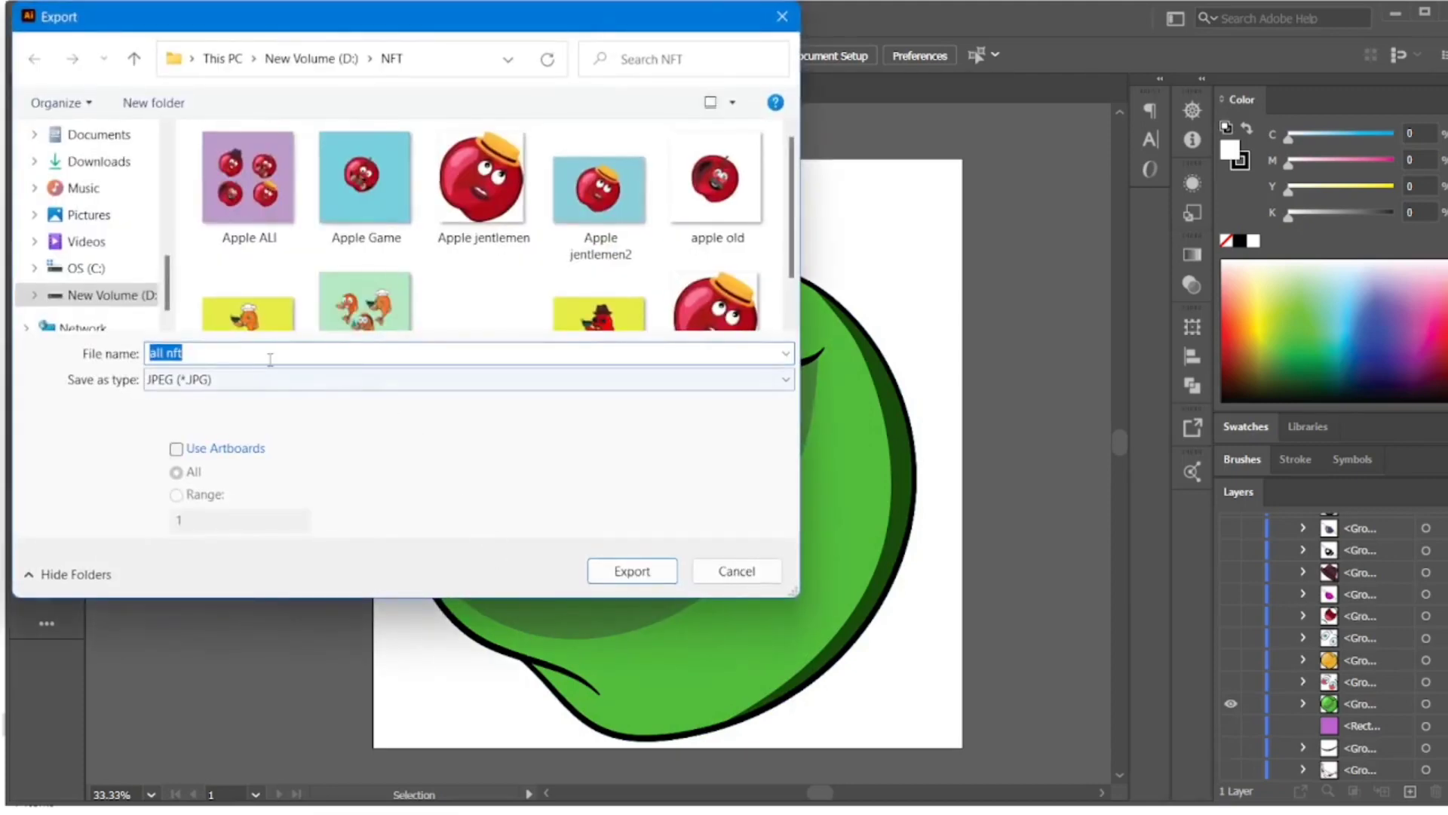
{"action": "left_click", "coordinate": [320, 67]}
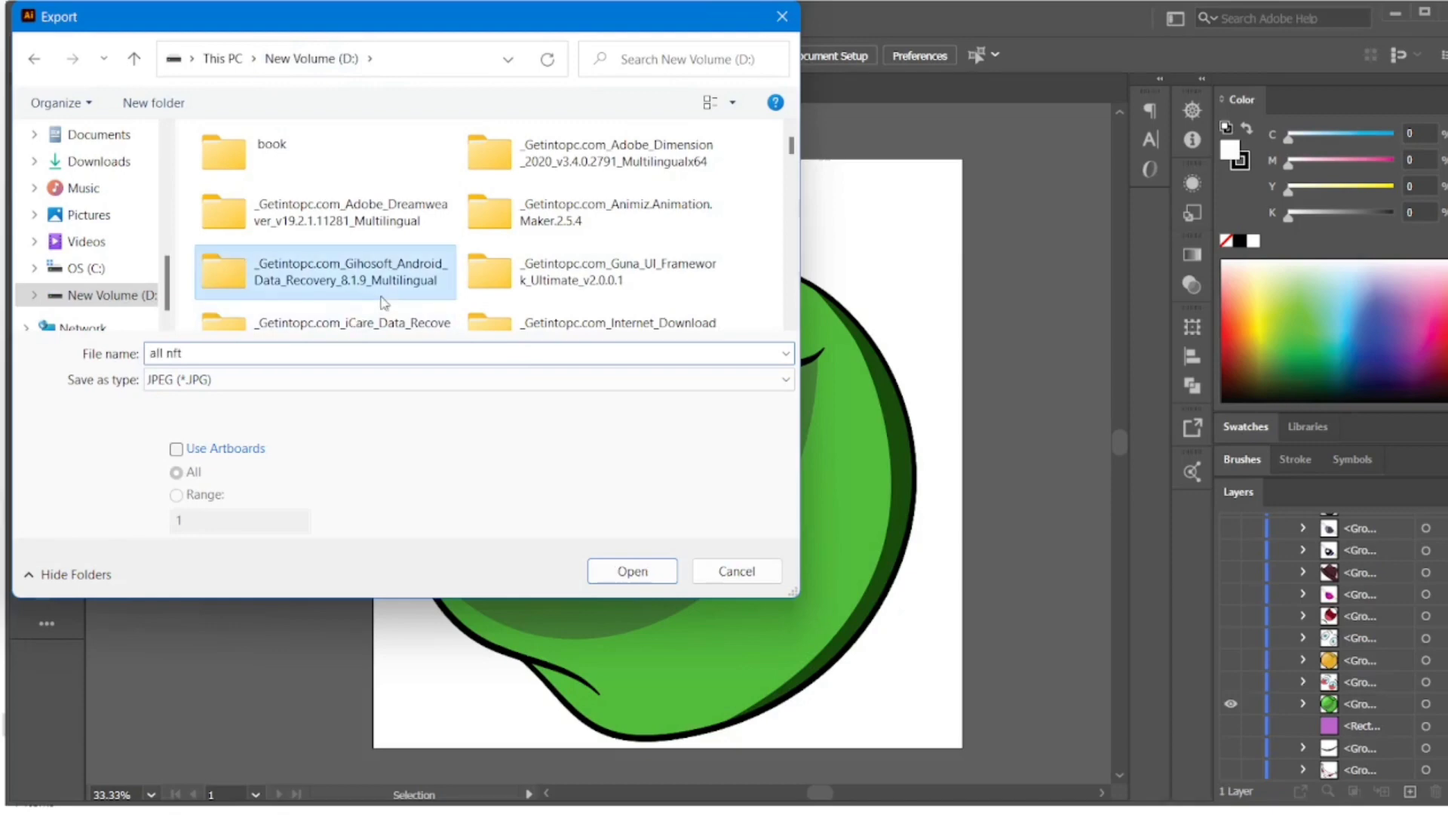
{"action": "scroll", "coordinate": [384, 301], "scroll_direction": "down", "scroll_amount": 5}
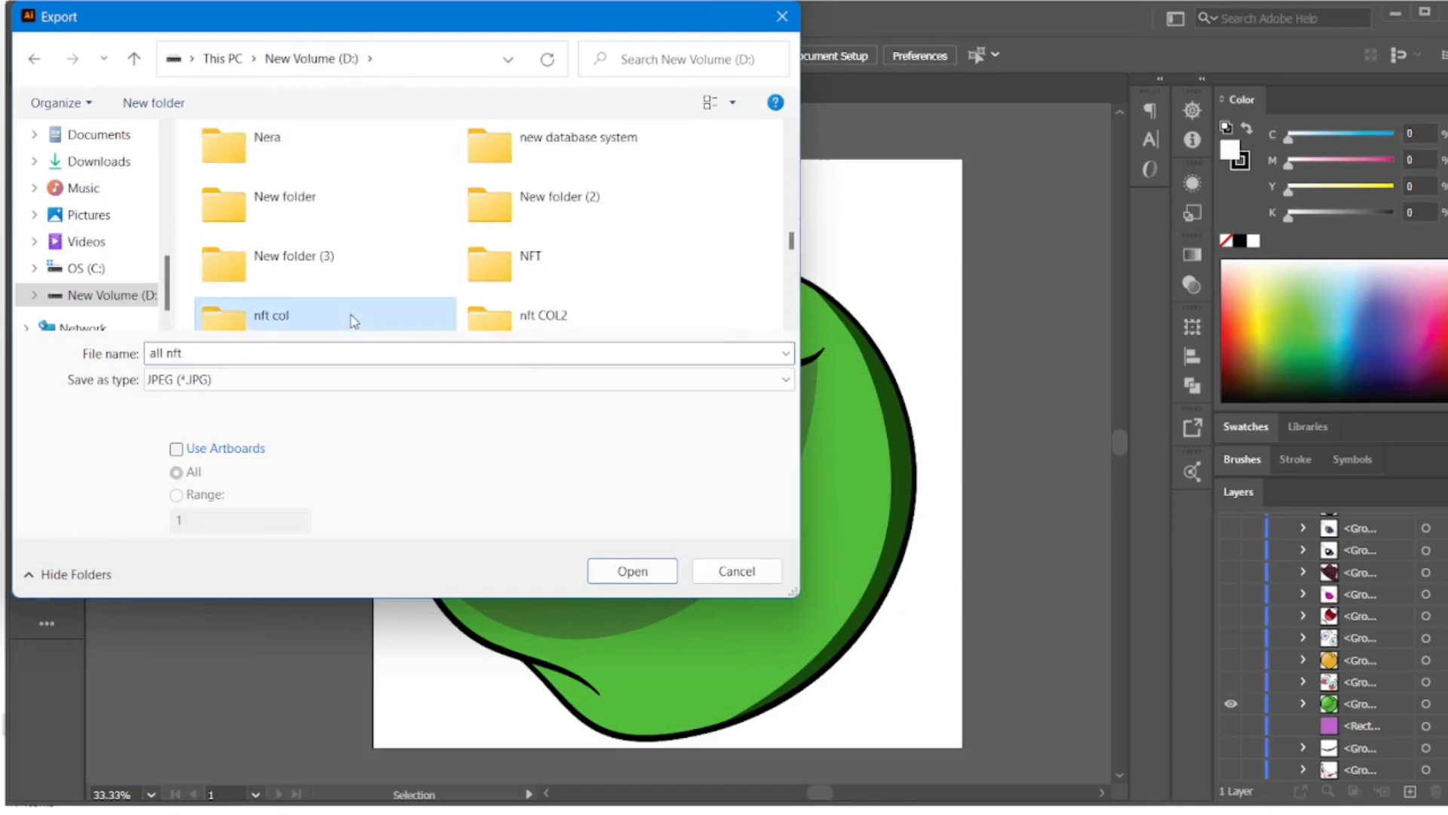
{"action": "double_click", "coordinate": [349, 317]}
{"action": "double_click", "coordinate": [308, 178]}
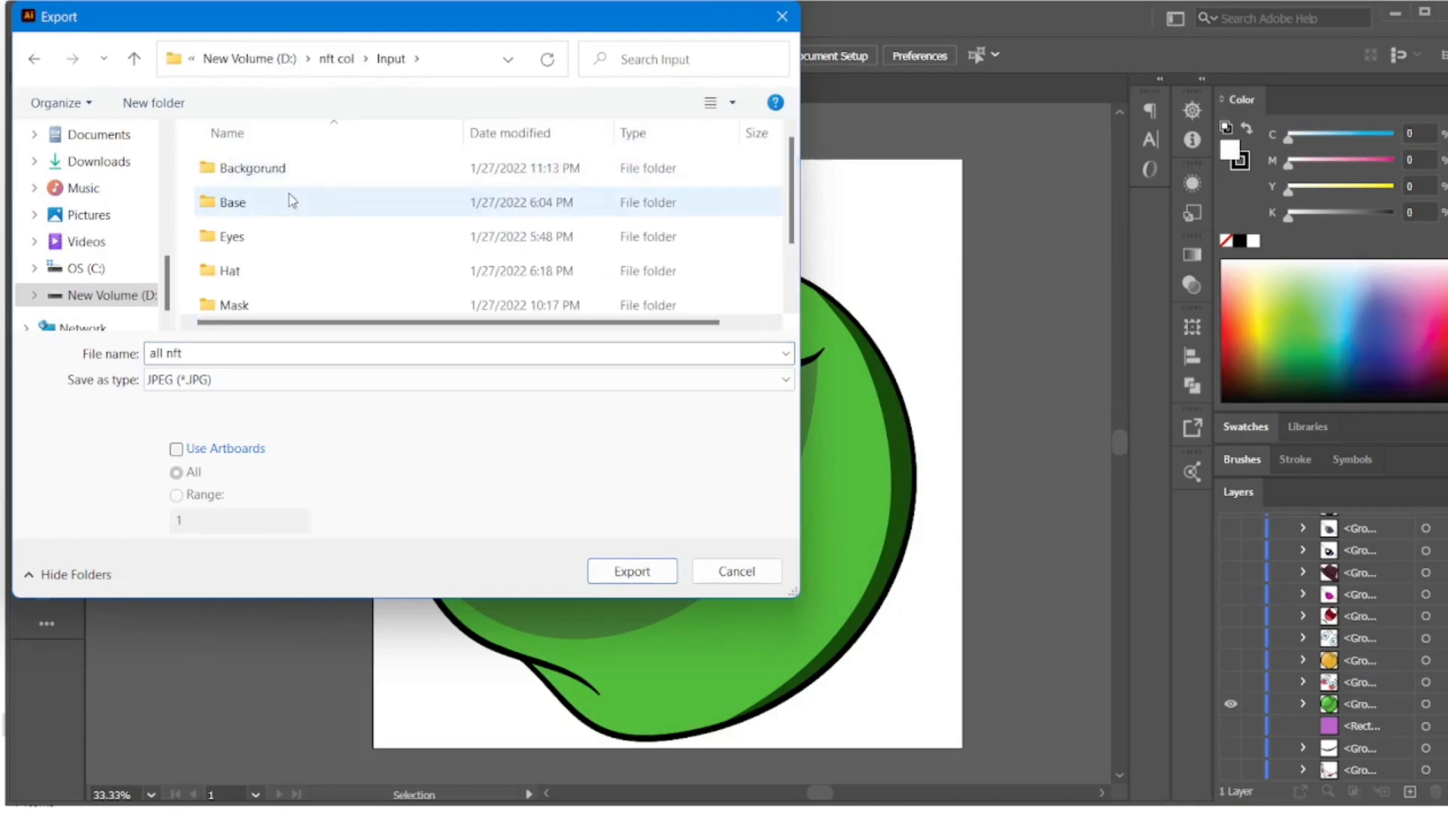
{"action": "double_click", "coordinate": [290, 211]}
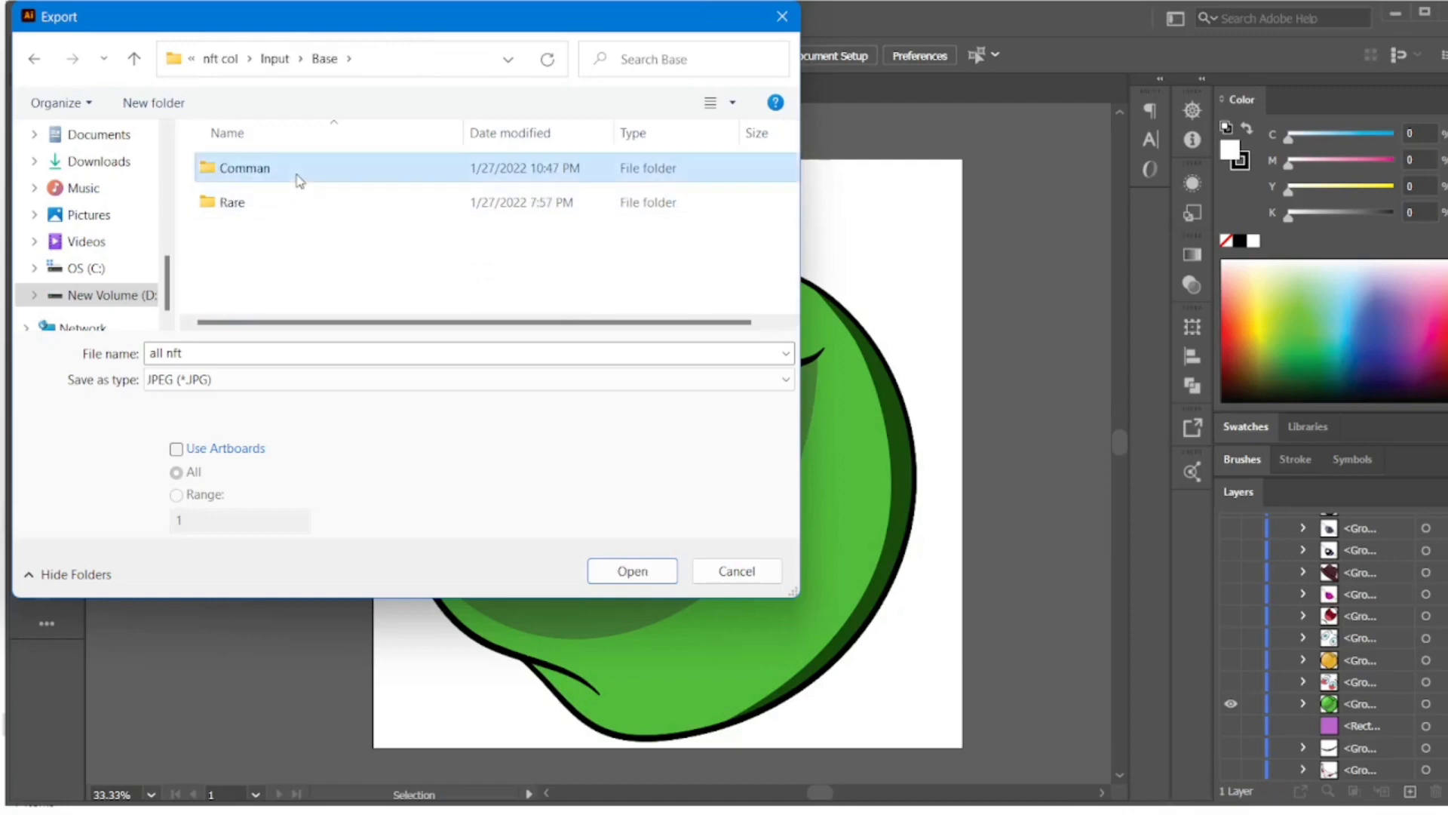
{"action": "double_click", "coordinate": [300, 173]}
- Choose PNG as the green head's file format and cancel the export
{"action": "left_click", "coordinate": [329, 380]}
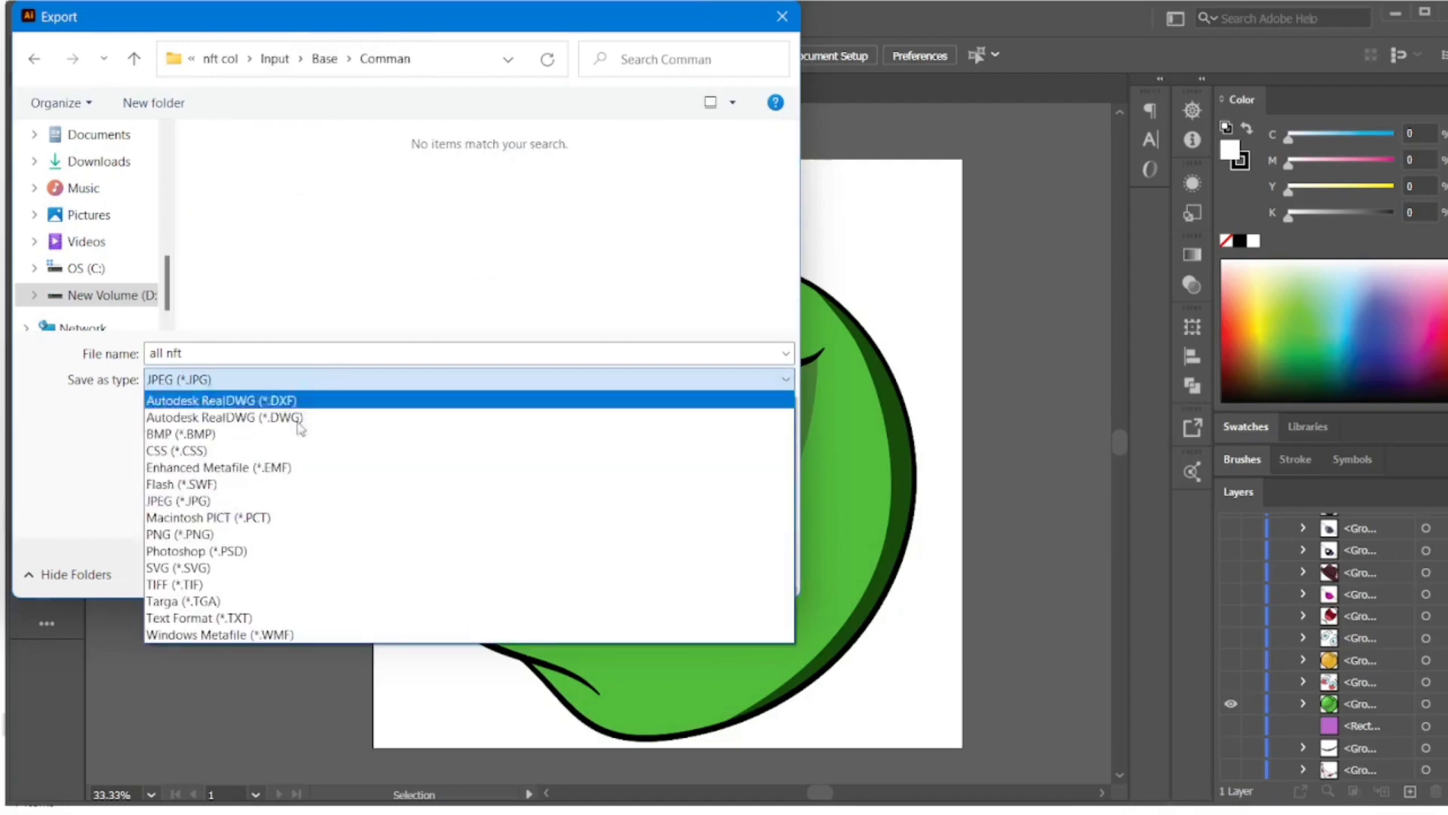
{"action": "left_click", "coordinate": [250, 535]}
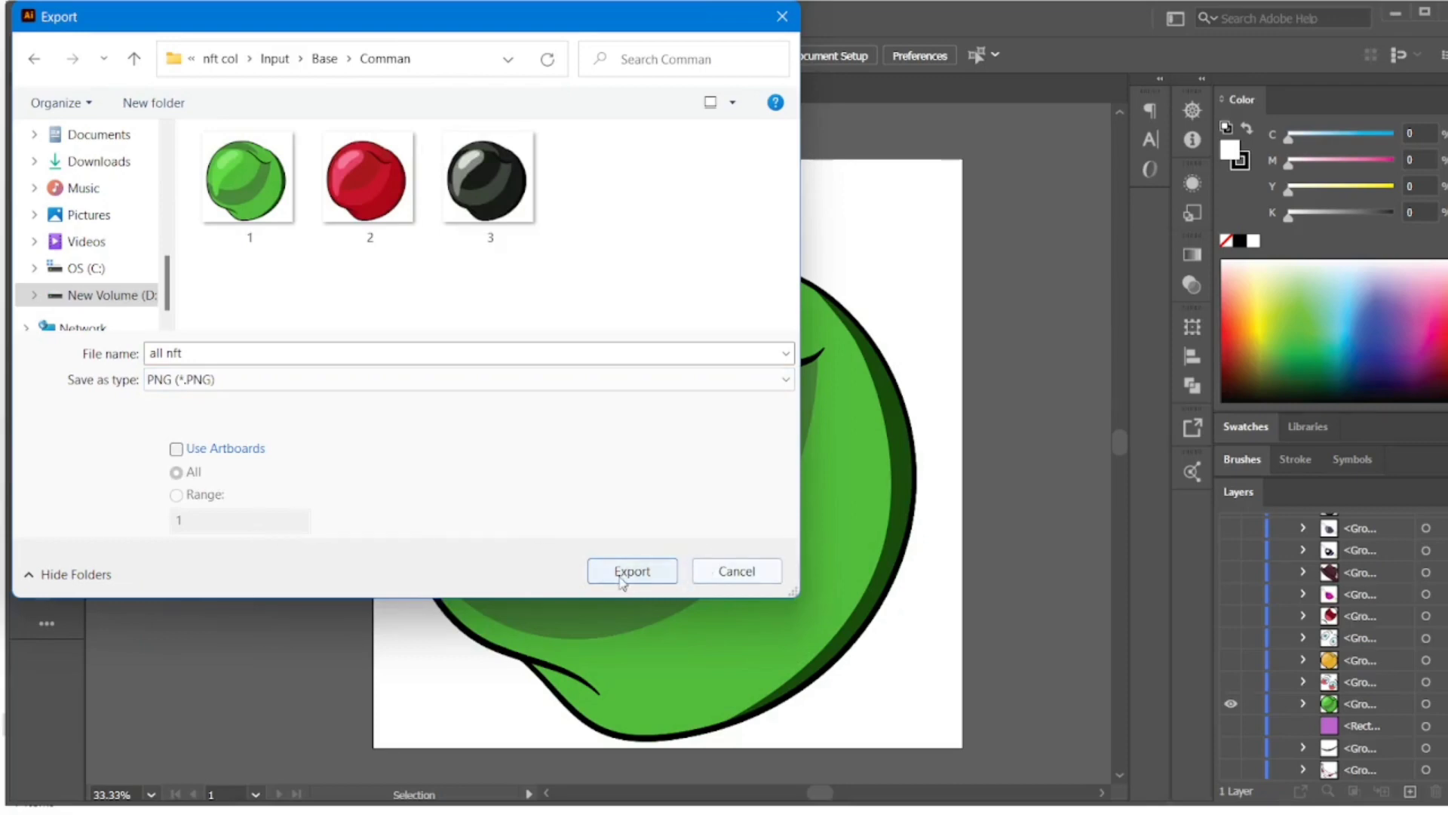
{"action": "left_click", "coordinate": [737, 571]}
- Show the orange head and hide the green head
{"action": "scroll", "coordinate": [1253, 721], "scroll_direction": "up", "scroll_amount": 1}
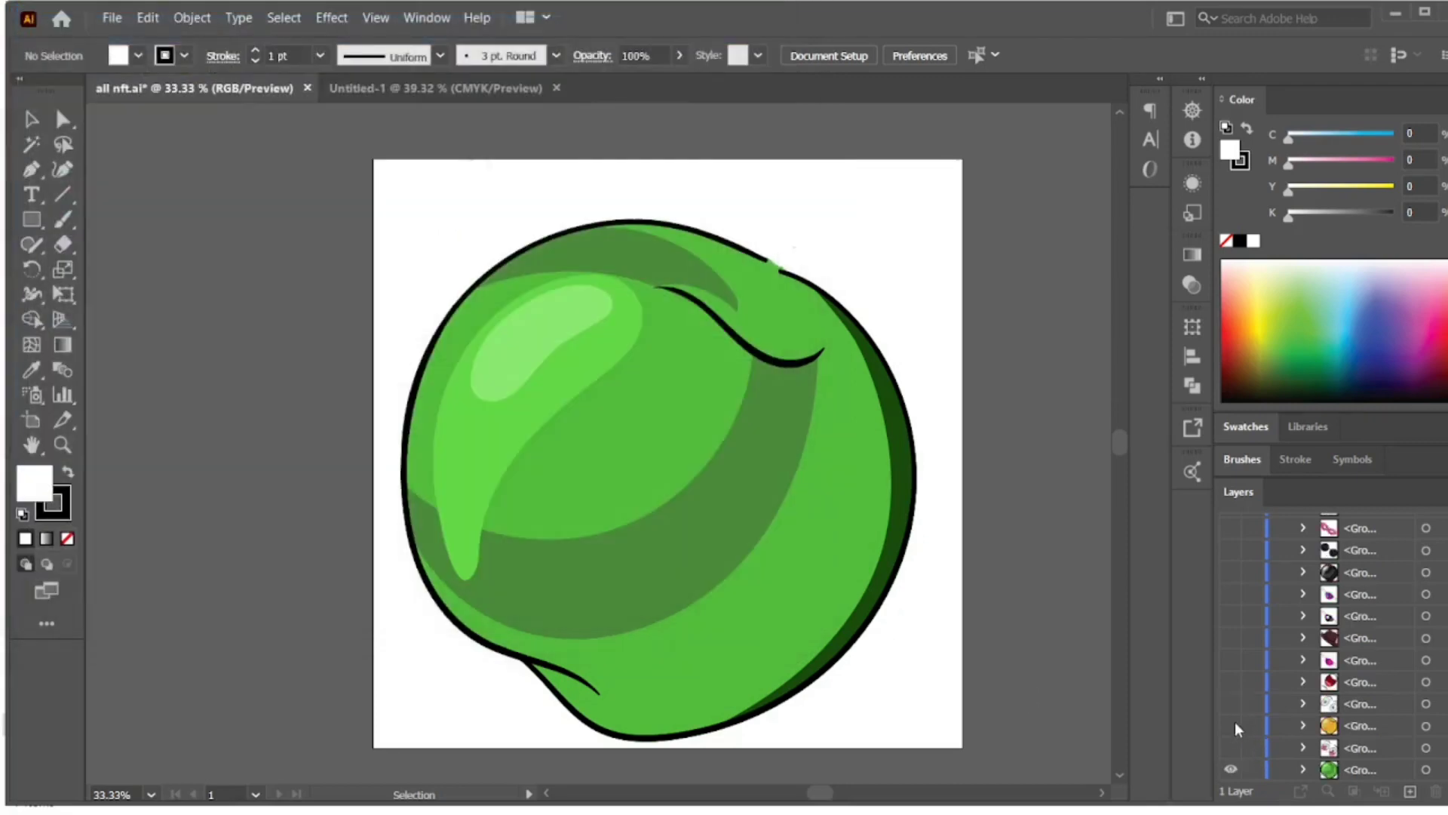
{"action": "left_click", "coordinate": [1231, 726]}
{"action": "scroll", "coordinate": [1234, 722], "scroll_direction": "down", "scroll_amount": 2}
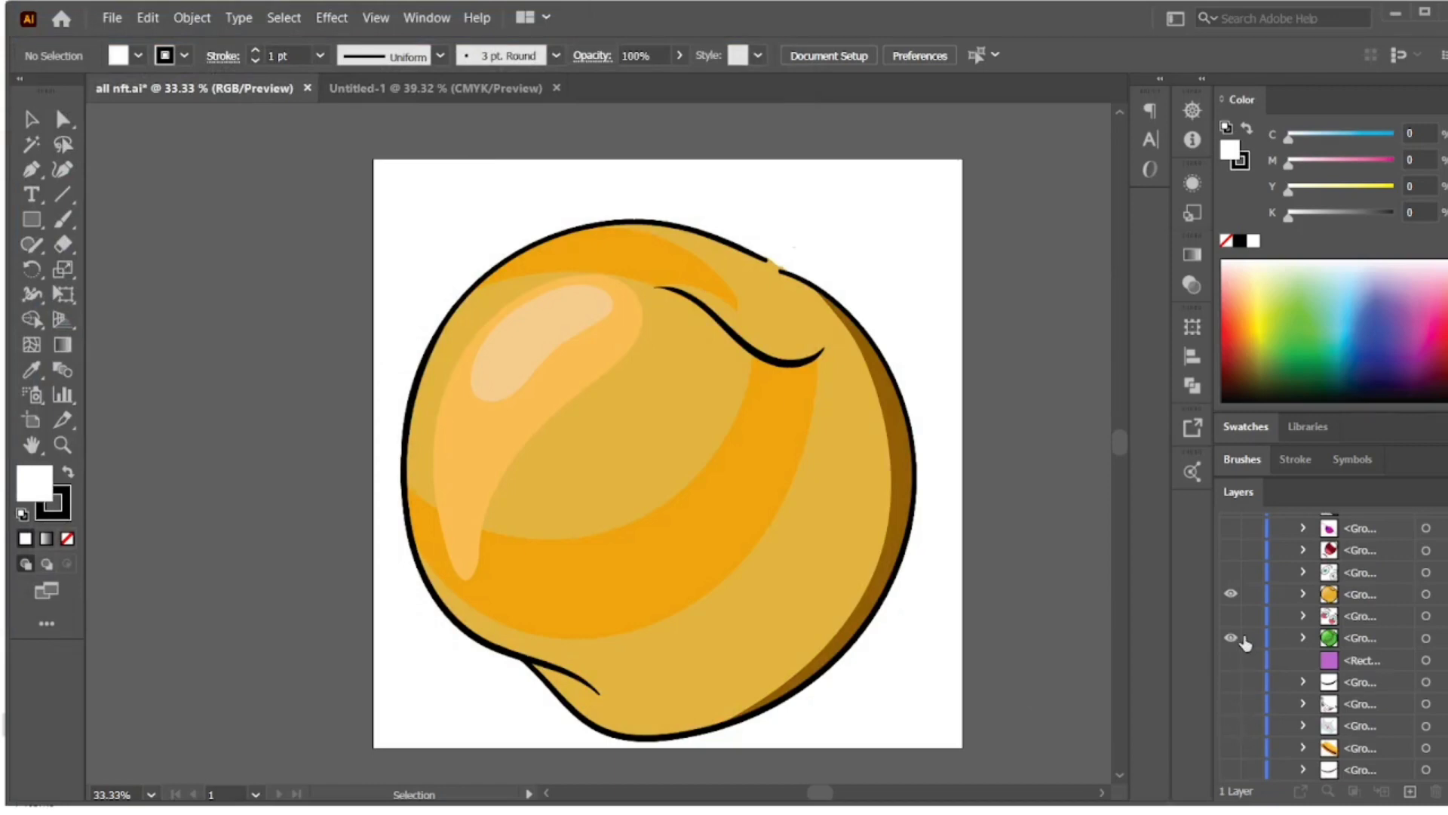
{"action": "left_click", "coordinate": [1231, 595]}
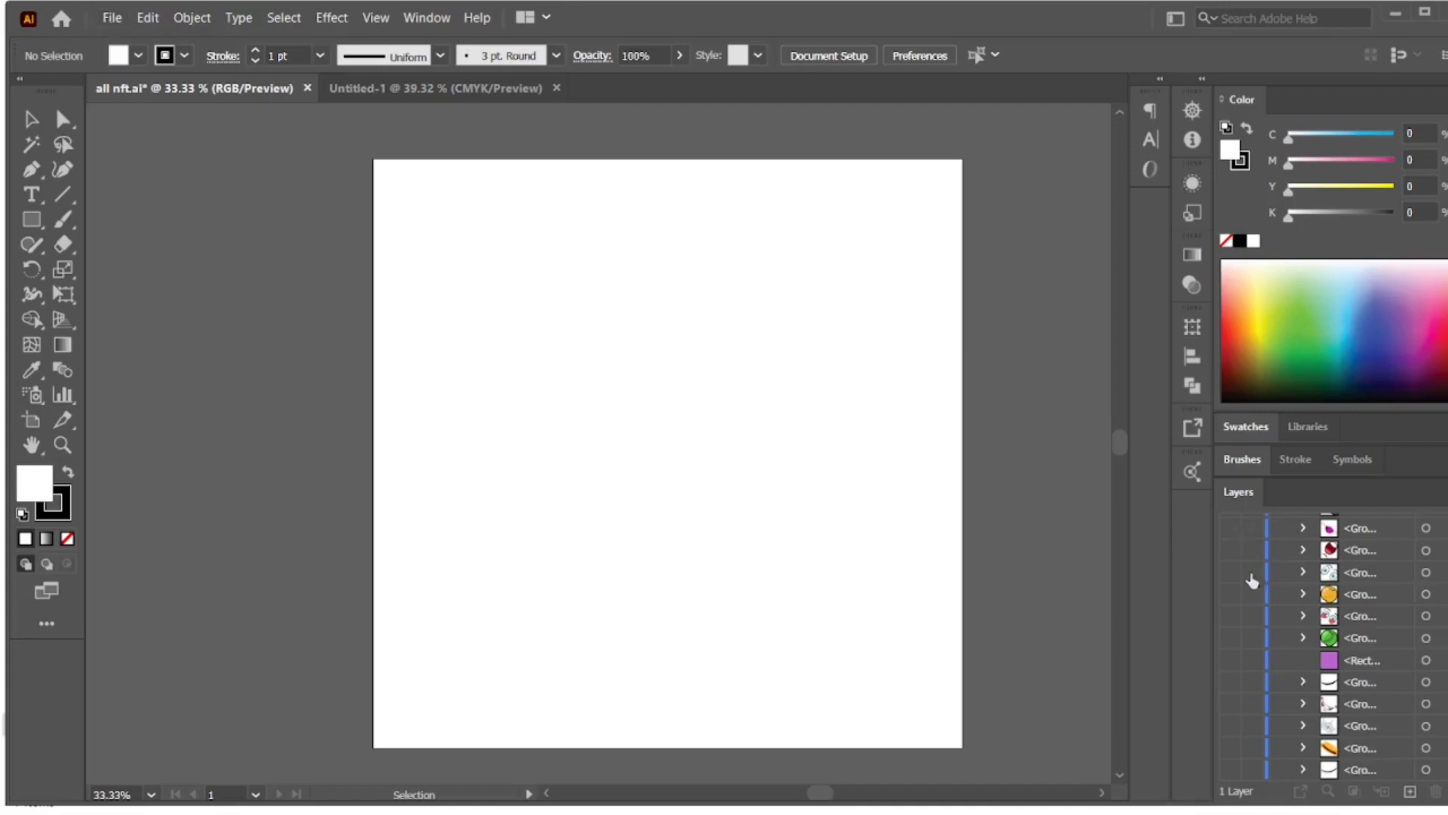
{"action": "left_click", "coordinate": [1232, 596]}
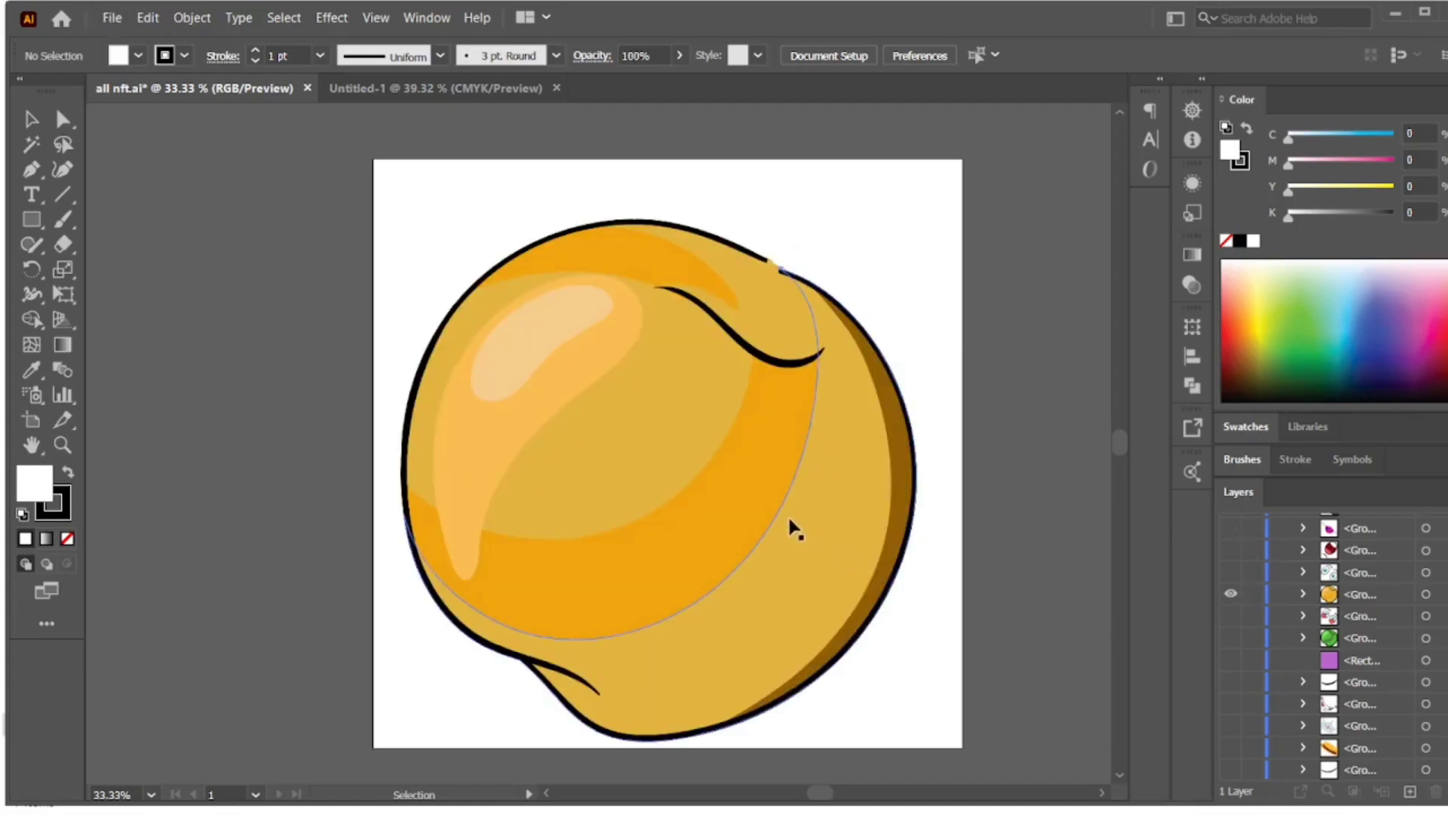
- Start an Export As of the orange head and browse to nft col > Input > Base > Rare on New Volume (D:)
{"action": "left_click", "coordinate": [112, 17]}
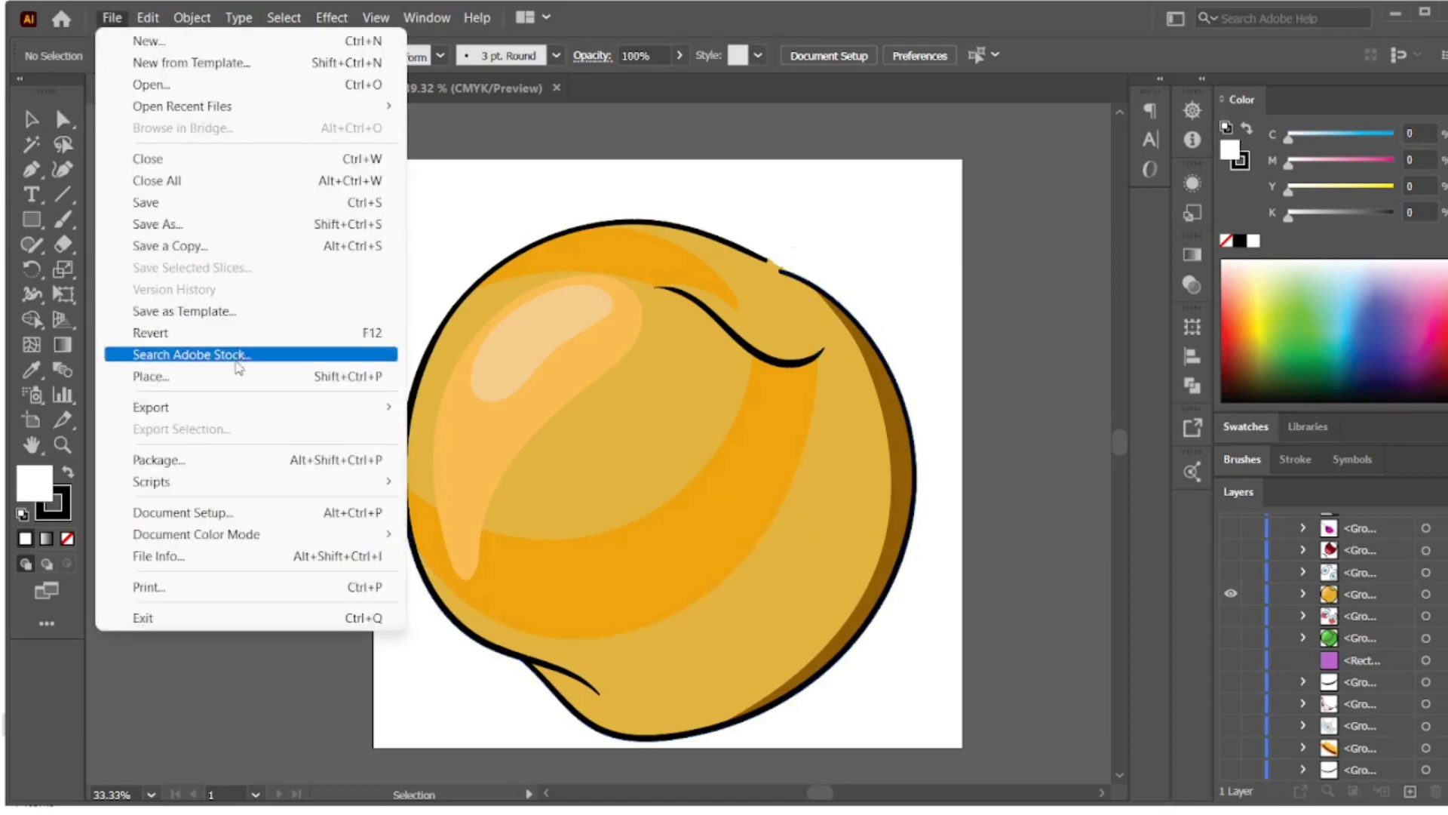
{"action": "mouse_move", "coordinate": [242, 407]}
{"action": "left_click", "coordinate": [543, 423]}
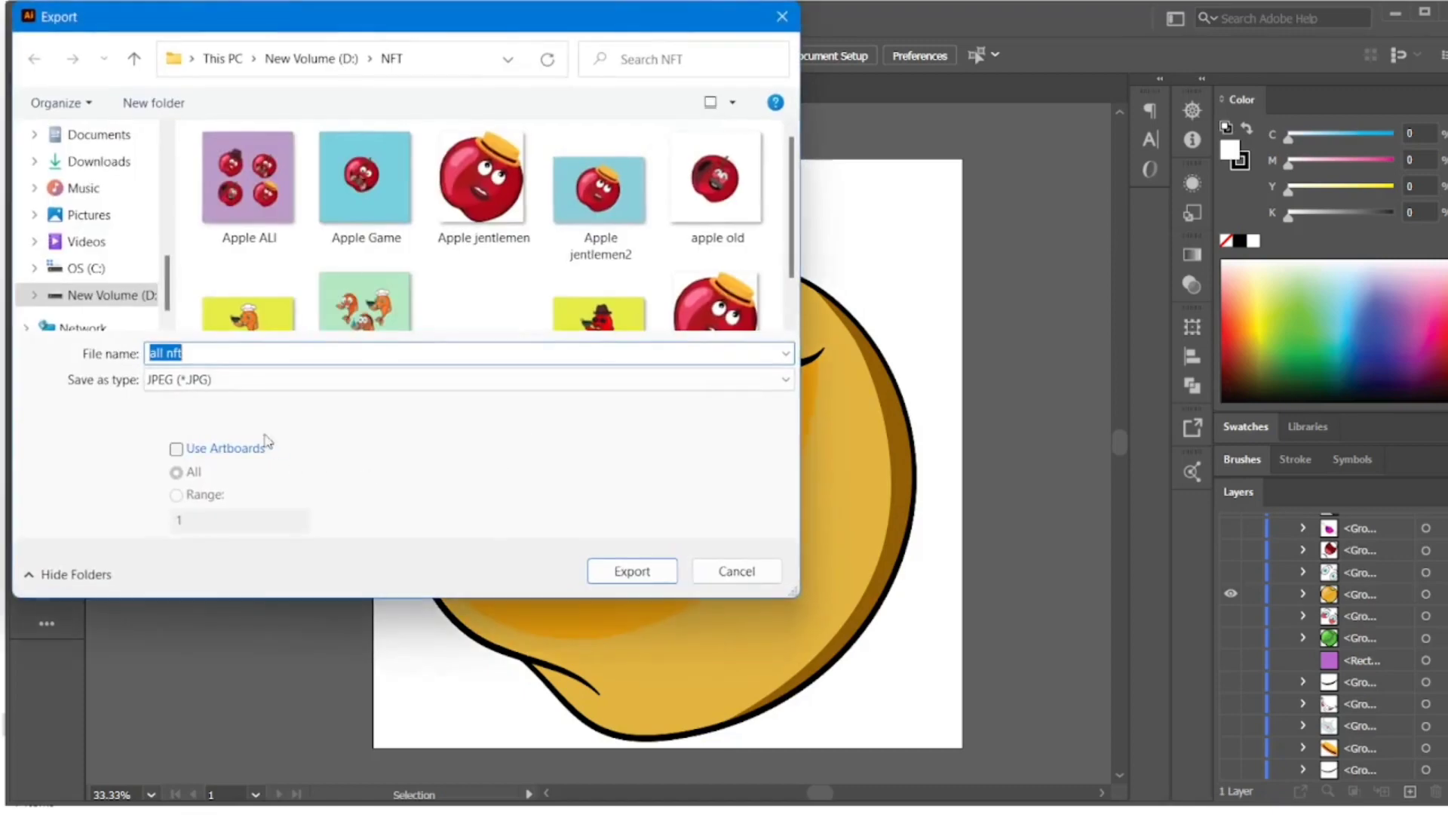
{"action": "left_click", "coordinate": [311, 60]}
{"action": "type", "text": "N"}
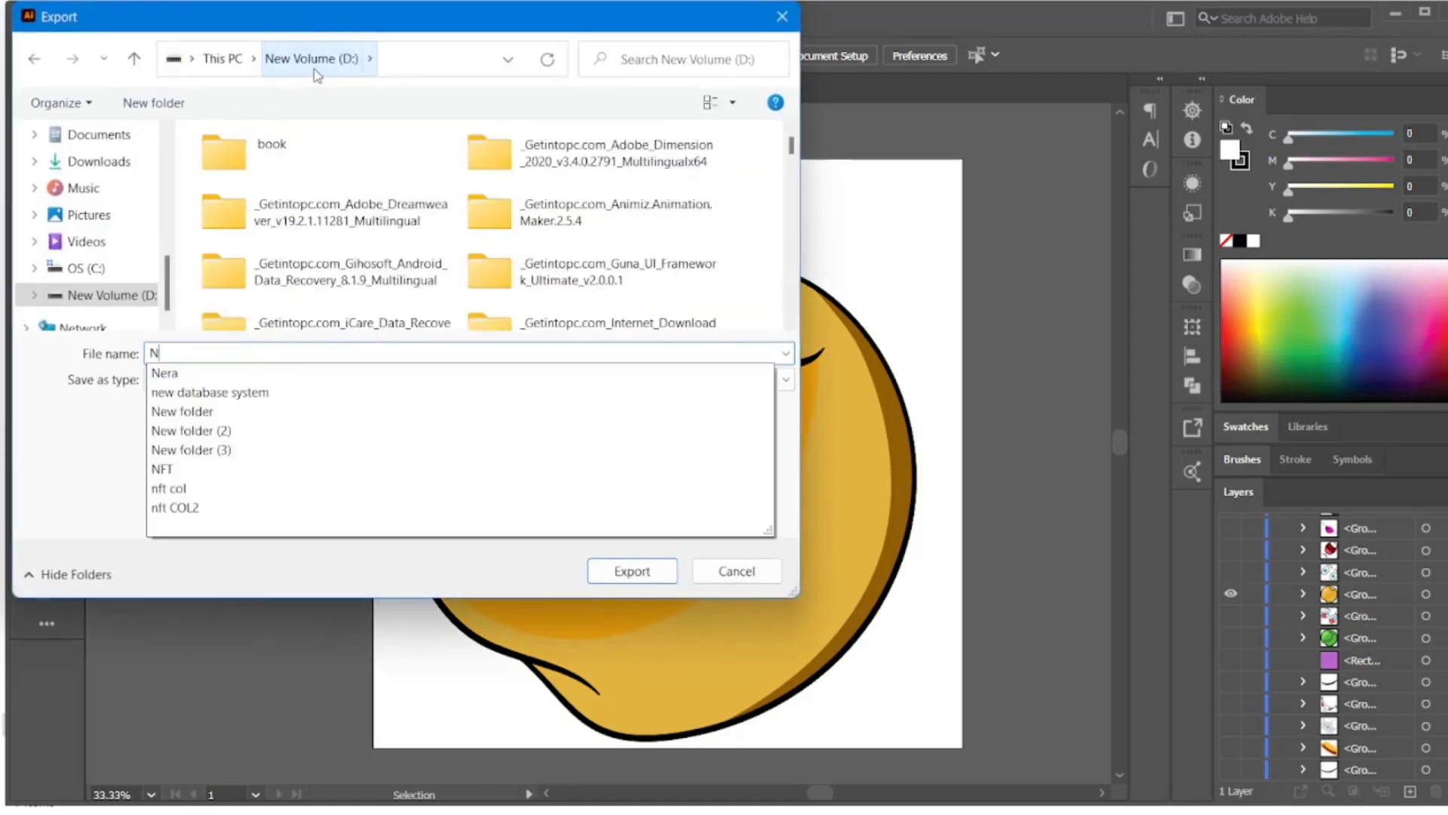
{"action": "left_click", "coordinate": [256, 157]}
{"action": "key", "text": "n"}
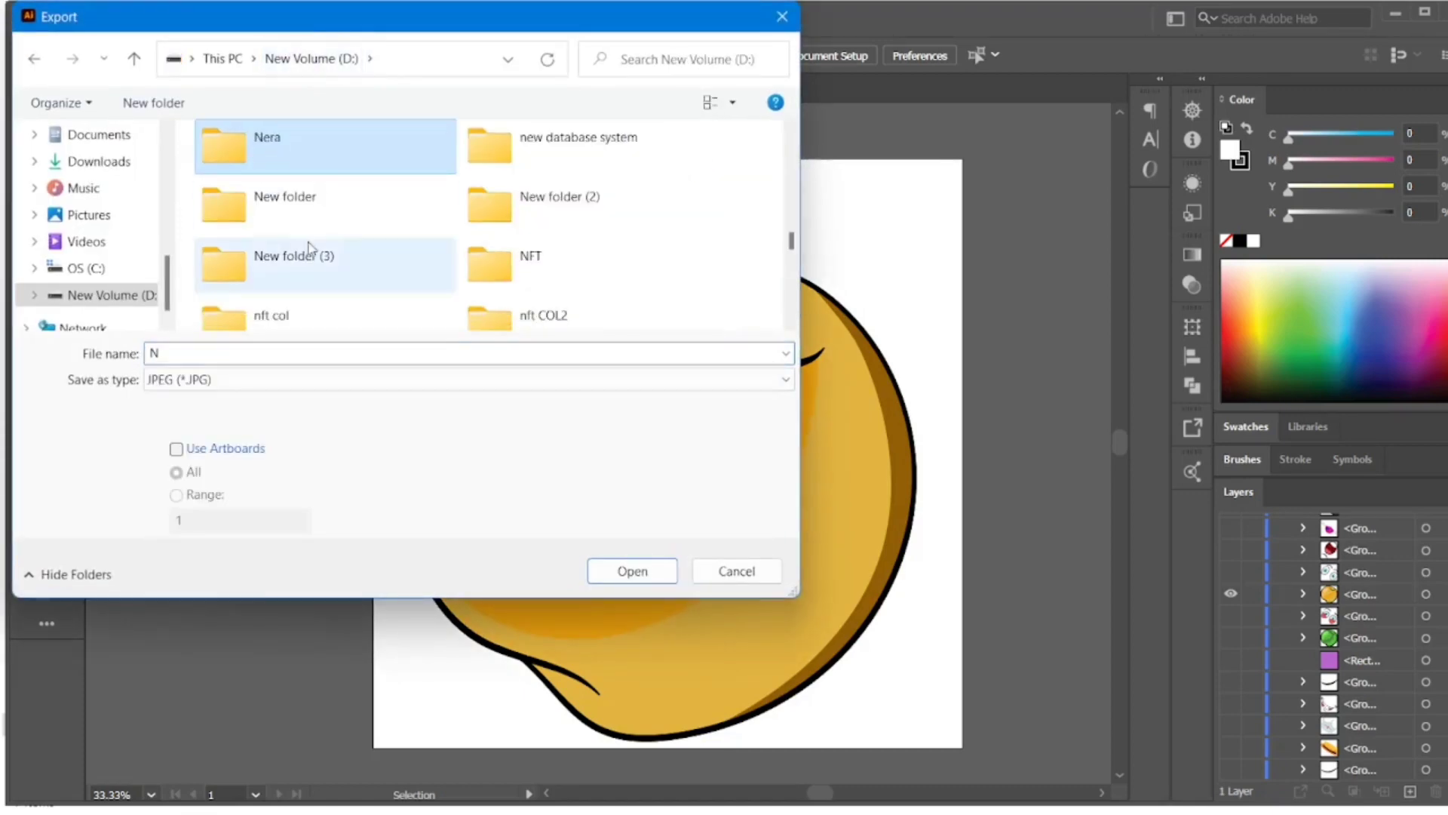
{"action": "double_click", "coordinate": [297, 311]}
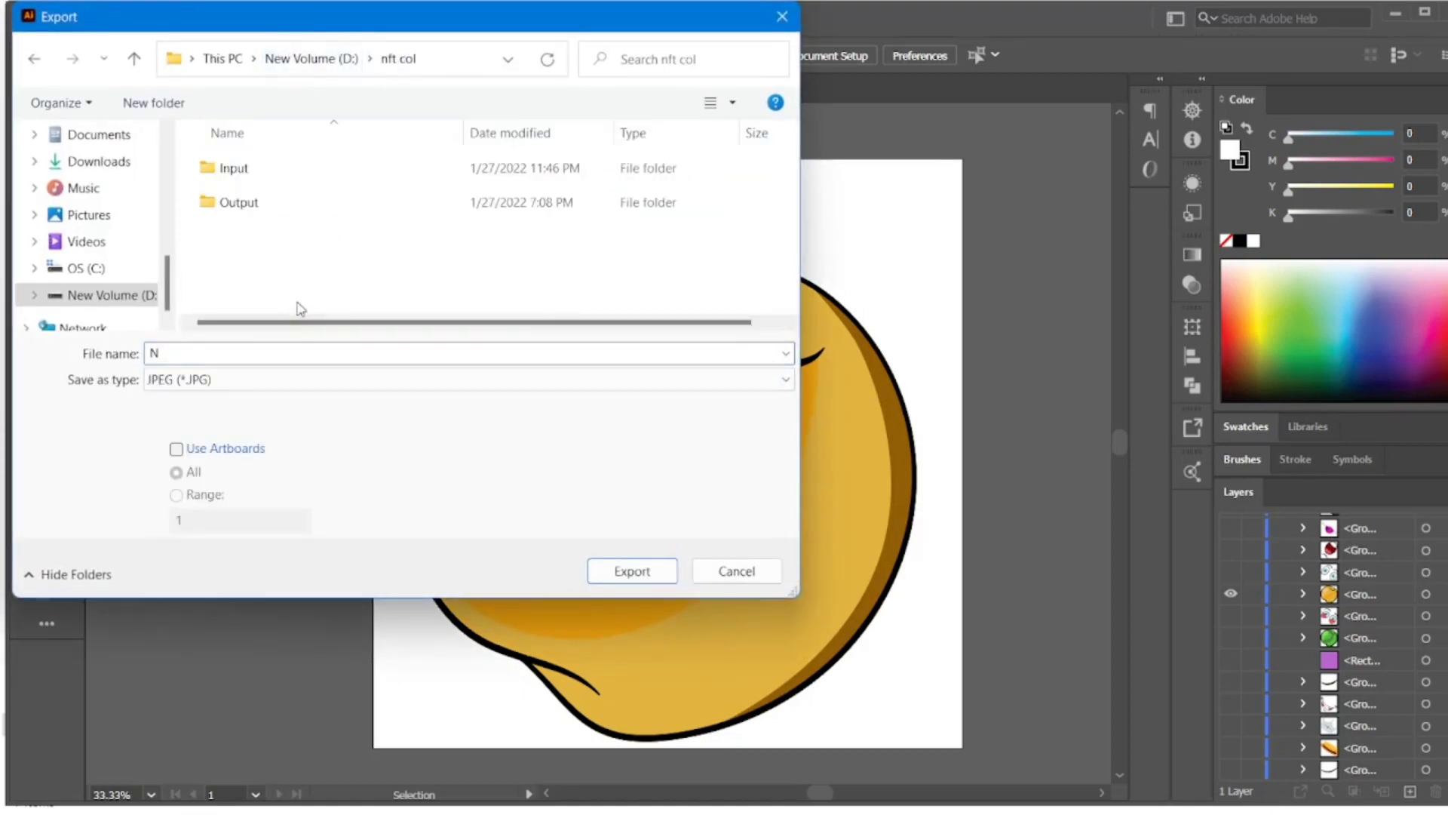
{"action": "double_click", "coordinate": [274, 182]}
{"action": "double_click", "coordinate": [255, 208]}
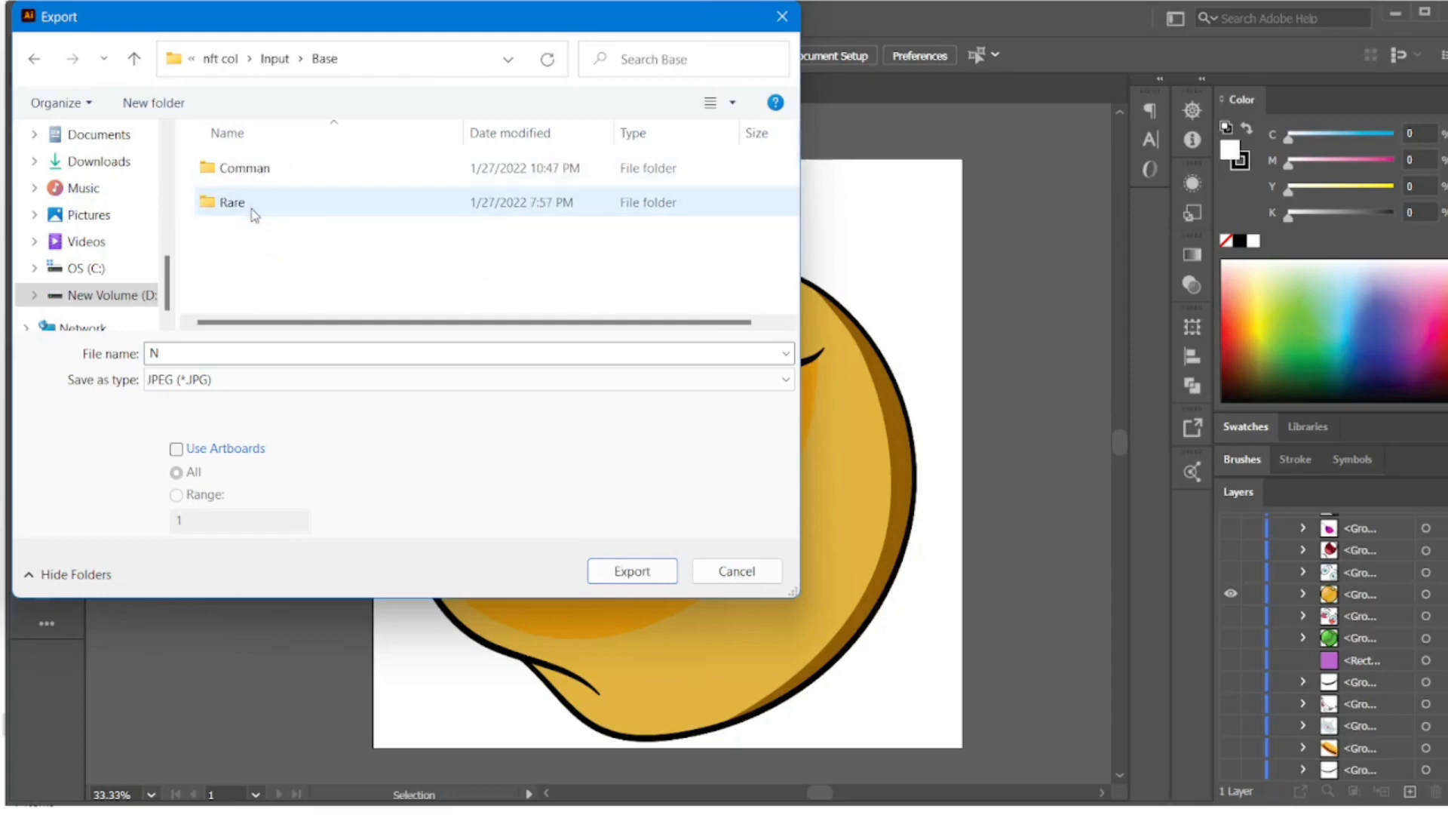
{"action": "double_click", "coordinate": [231, 202]}
- Choose PNG as the orange head's file format and cancel the export
{"action": "left_click", "coordinate": [372, 384]}
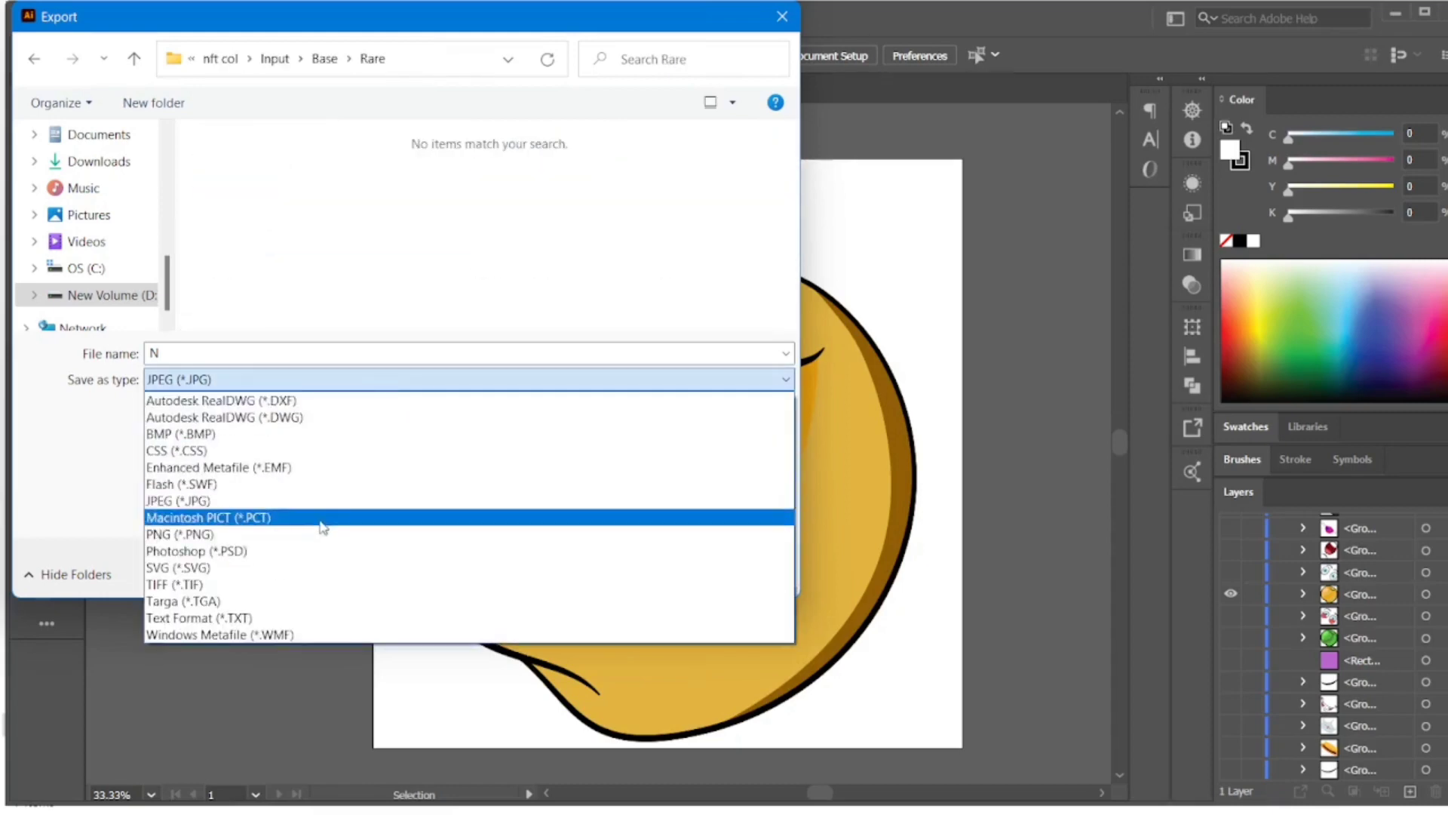
{"action": "left_click", "coordinate": [314, 535]}
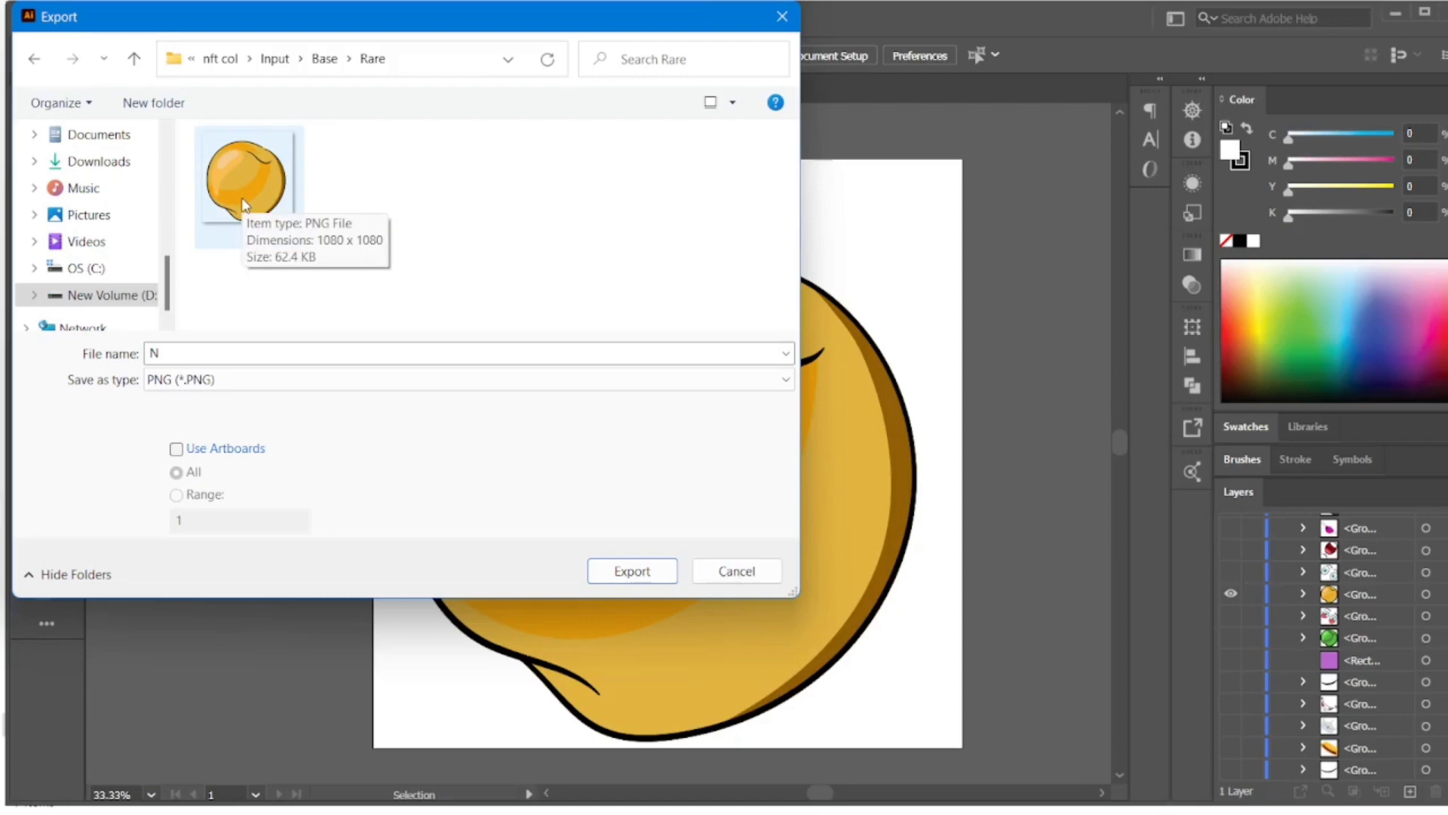
{"action": "left_click", "coordinate": [634, 574]}
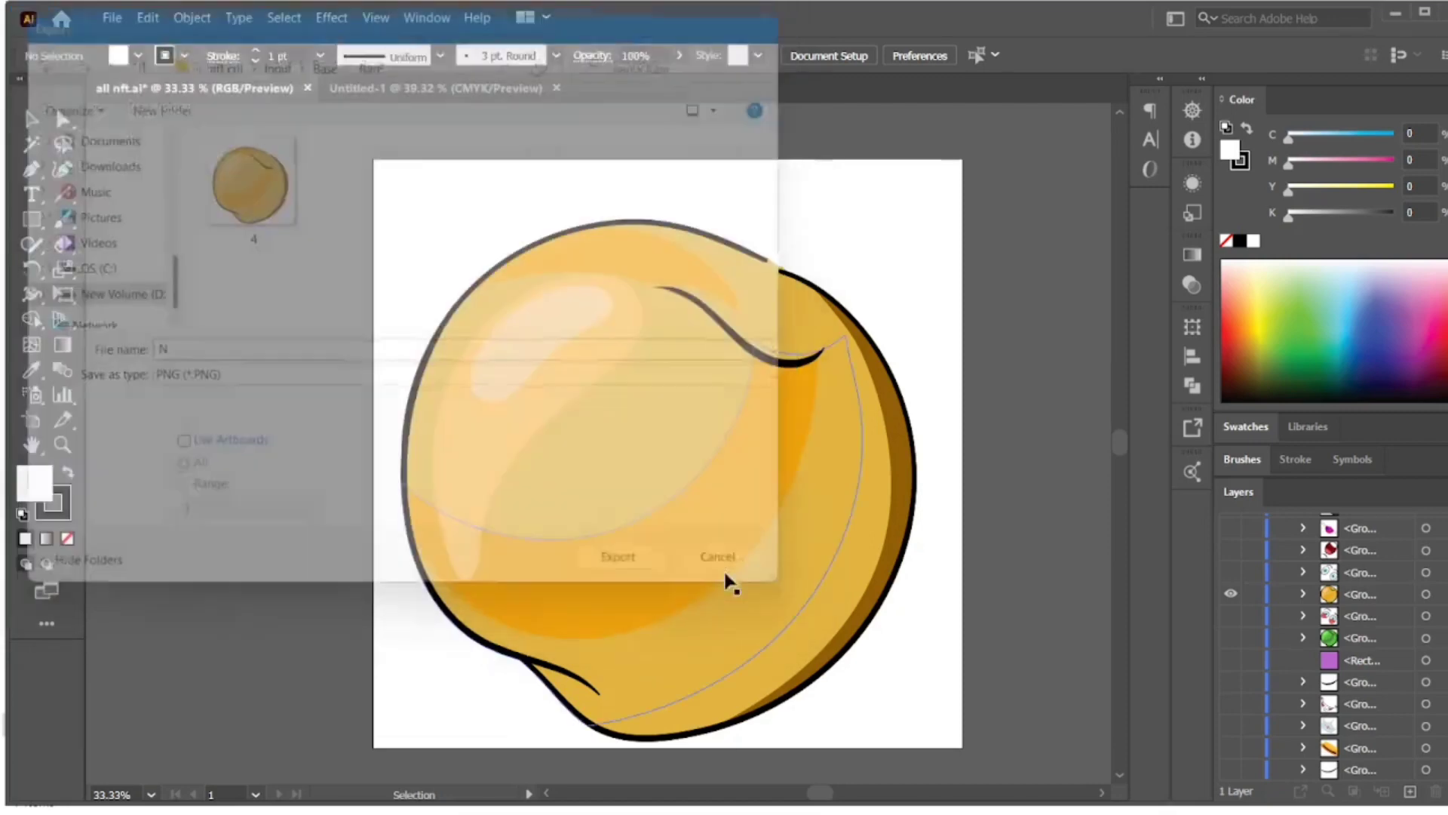
- Hide the orange head and show the blue eyes with red eyelids instead
{"action": "left_click", "coordinate": [1230, 593]}
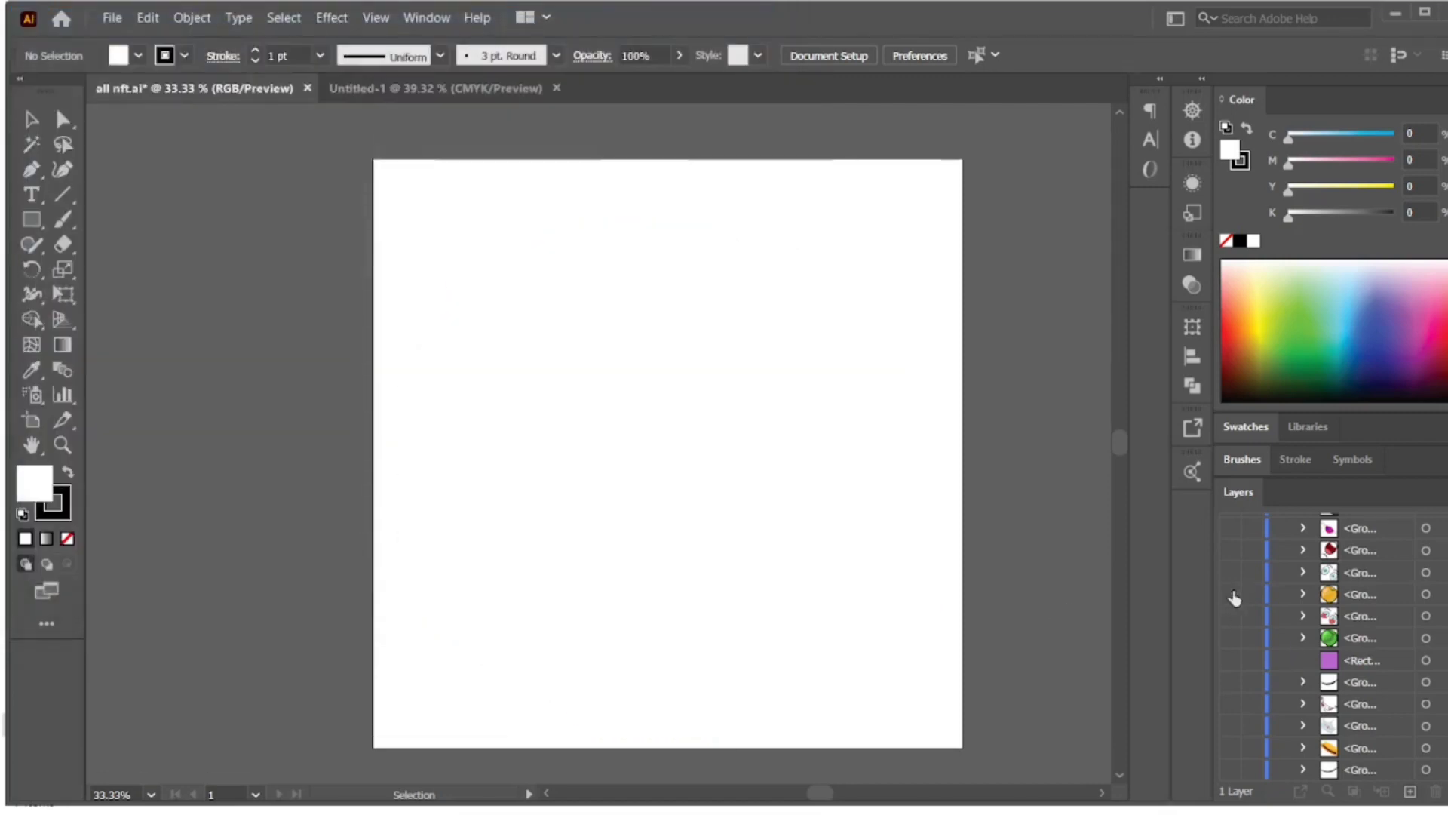
{"action": "left_click", "coordinate": [1230, 615]}
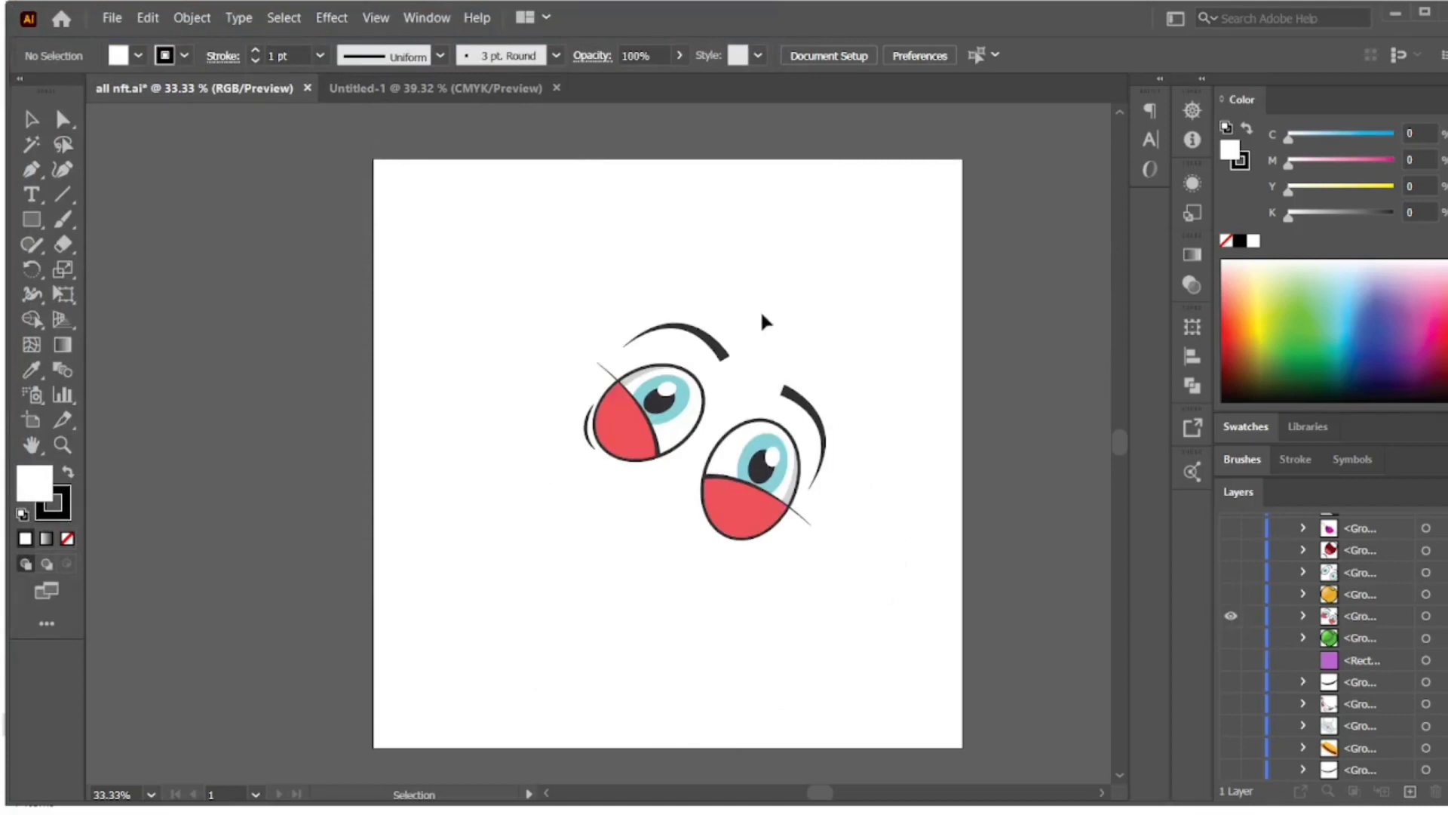
- Start an Export As of the red-lidded eyes and open the nft col folder on New Volume (D:)
{"action": "left_click", "coordinate": [112, 17]}
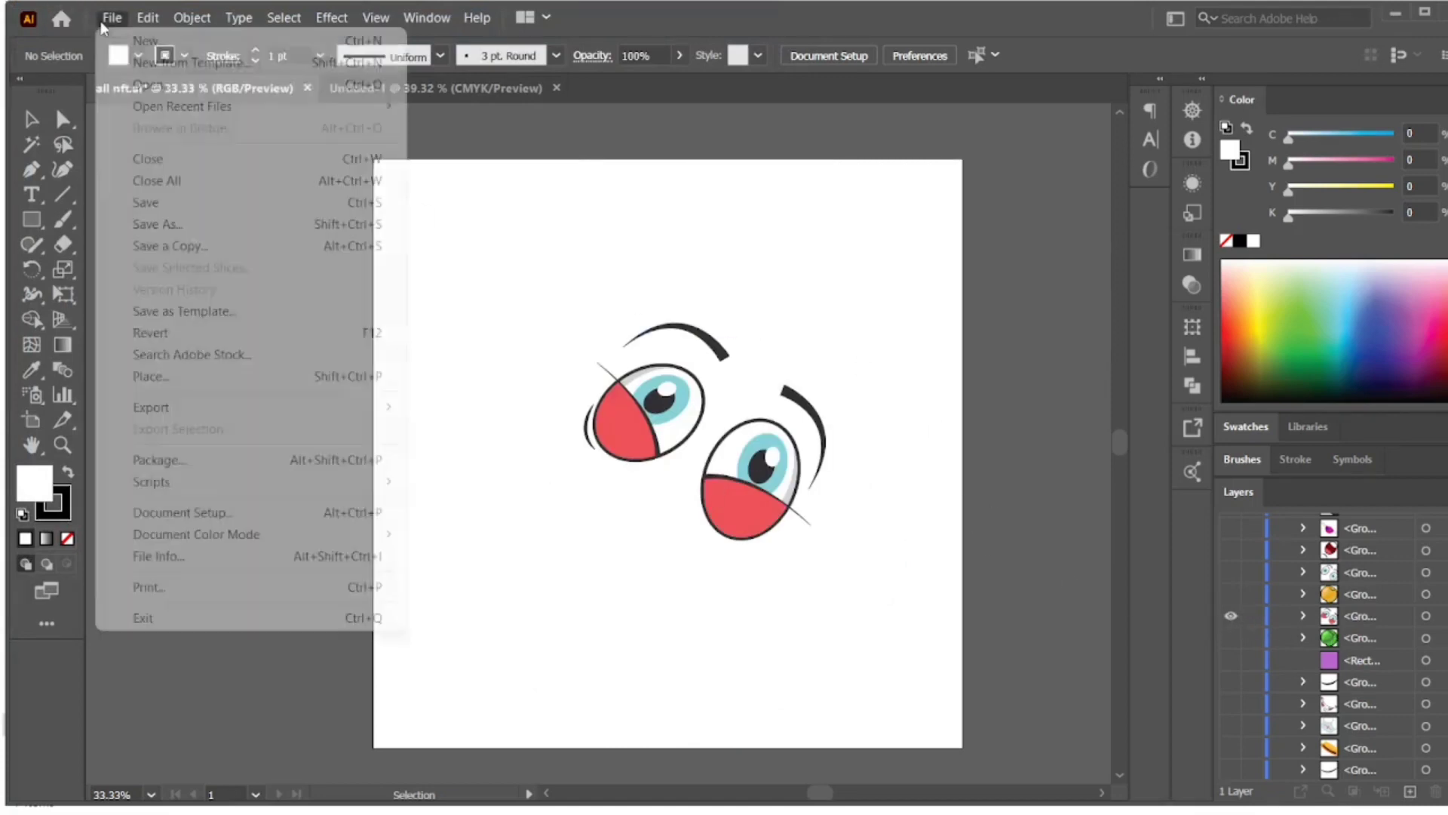
{"action": "mouse_move", "coordinate": [173, 406]}
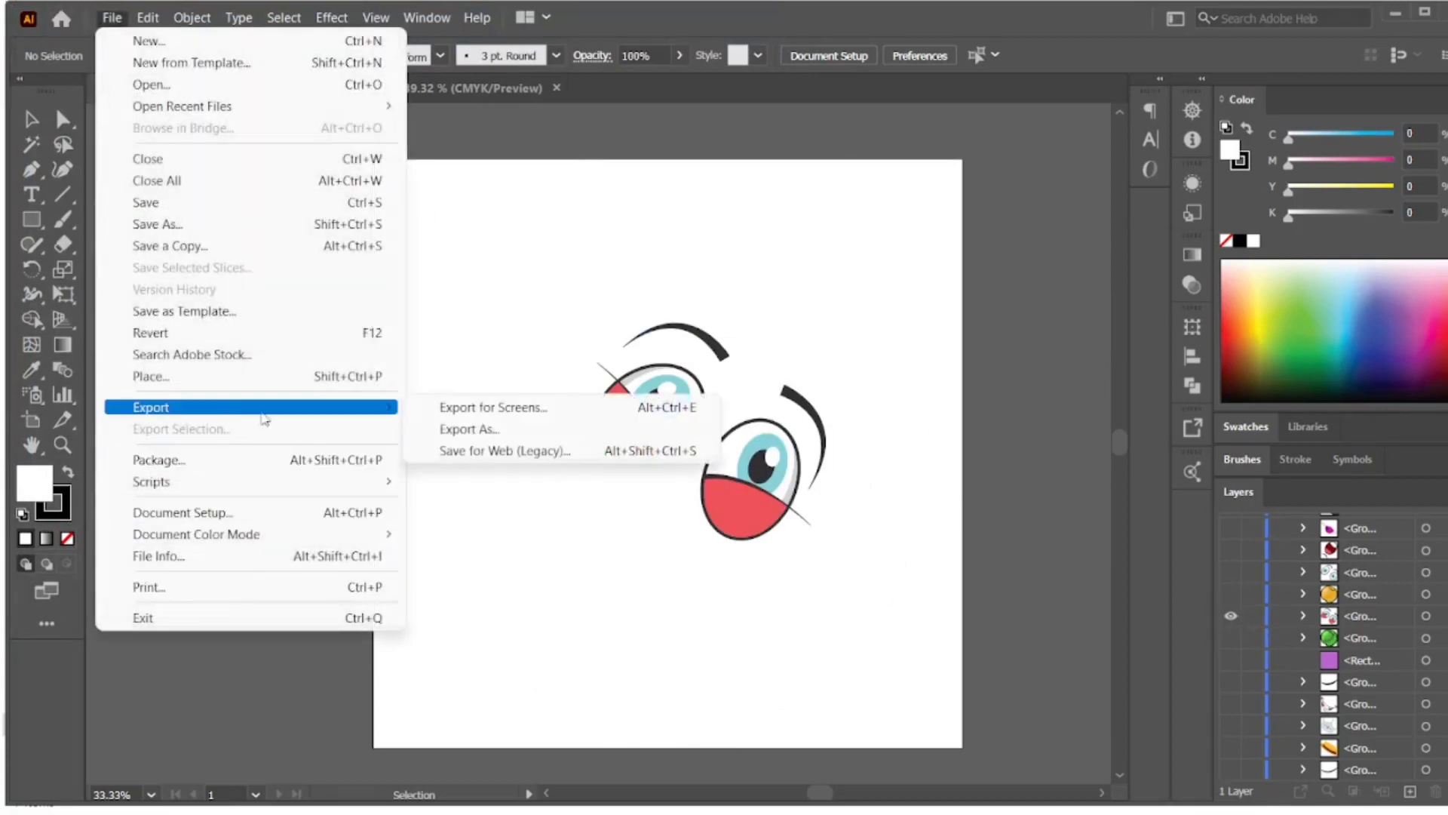
{"action": "left_click", "coordinate": [453, 430]}
{"action": "scroll", "coordinate": [573, 287], "scroll_direction": "down", "scroll_amount": 1}
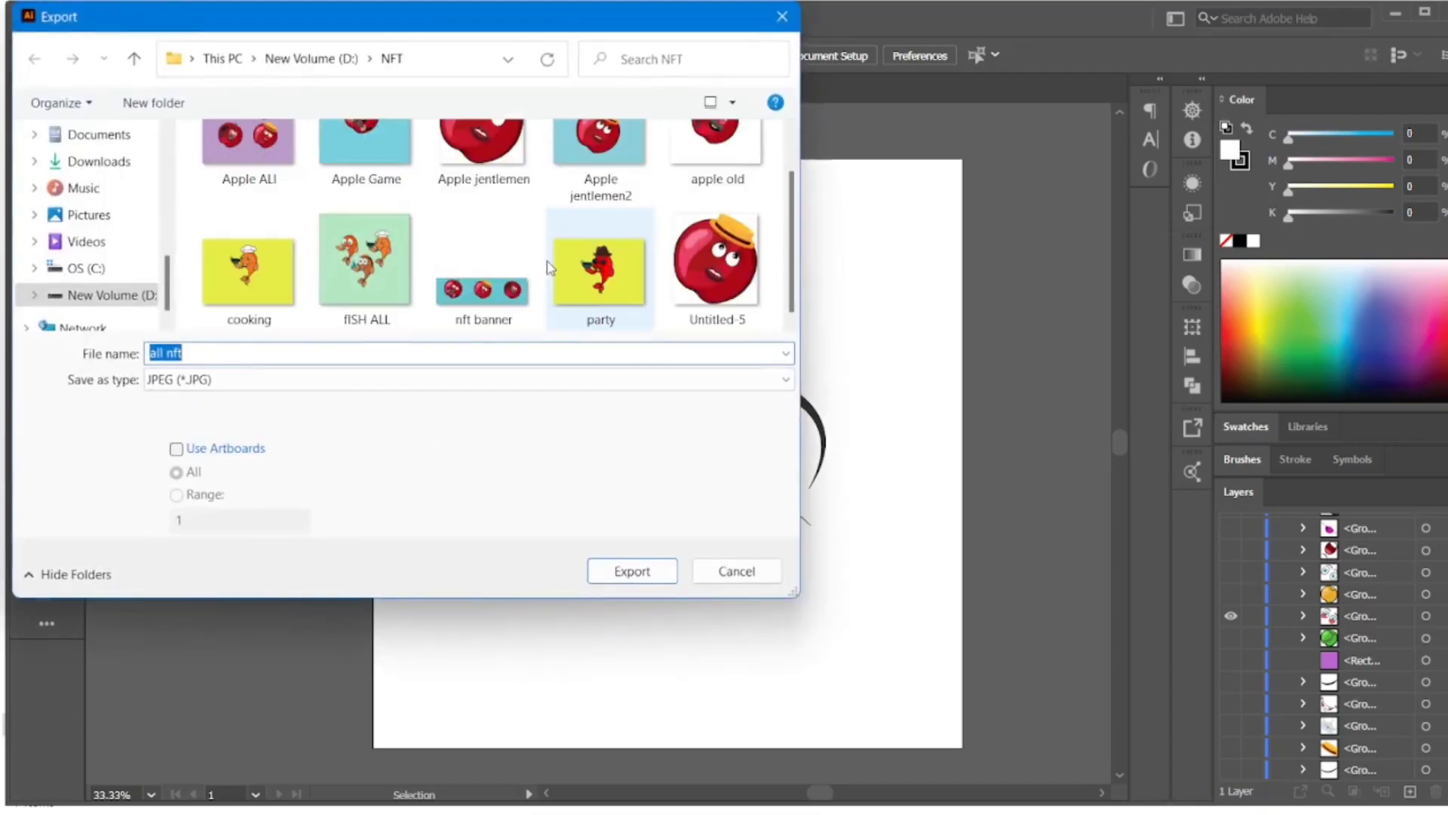
{"action": "left_click", "coordinate": [328, 62]}
{"action": "left_click", "coordinate": [384, 269]}
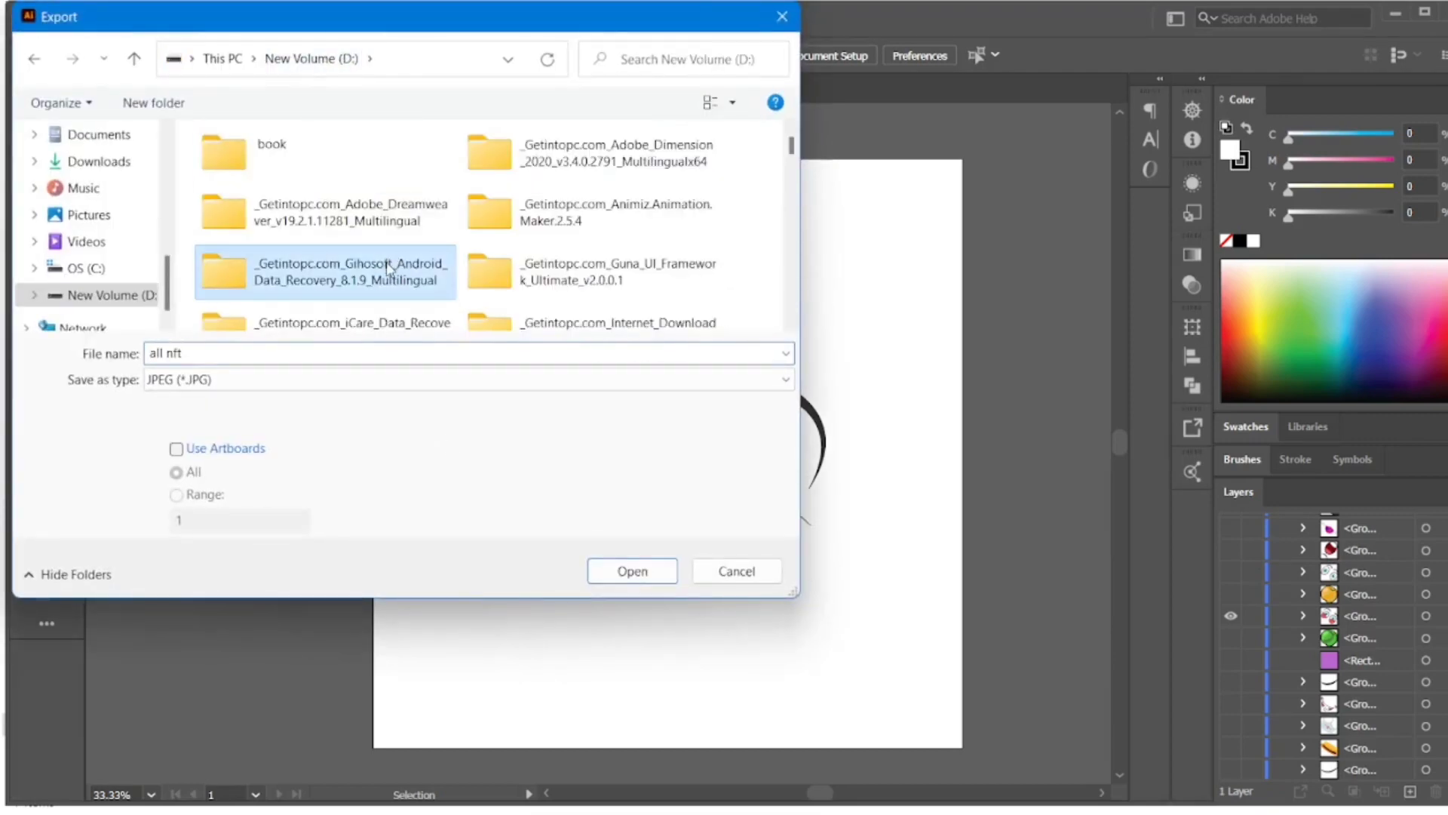
{"action": "key", "text": "n"}
{"action": "left_click", "coordinate": [367, 313]}
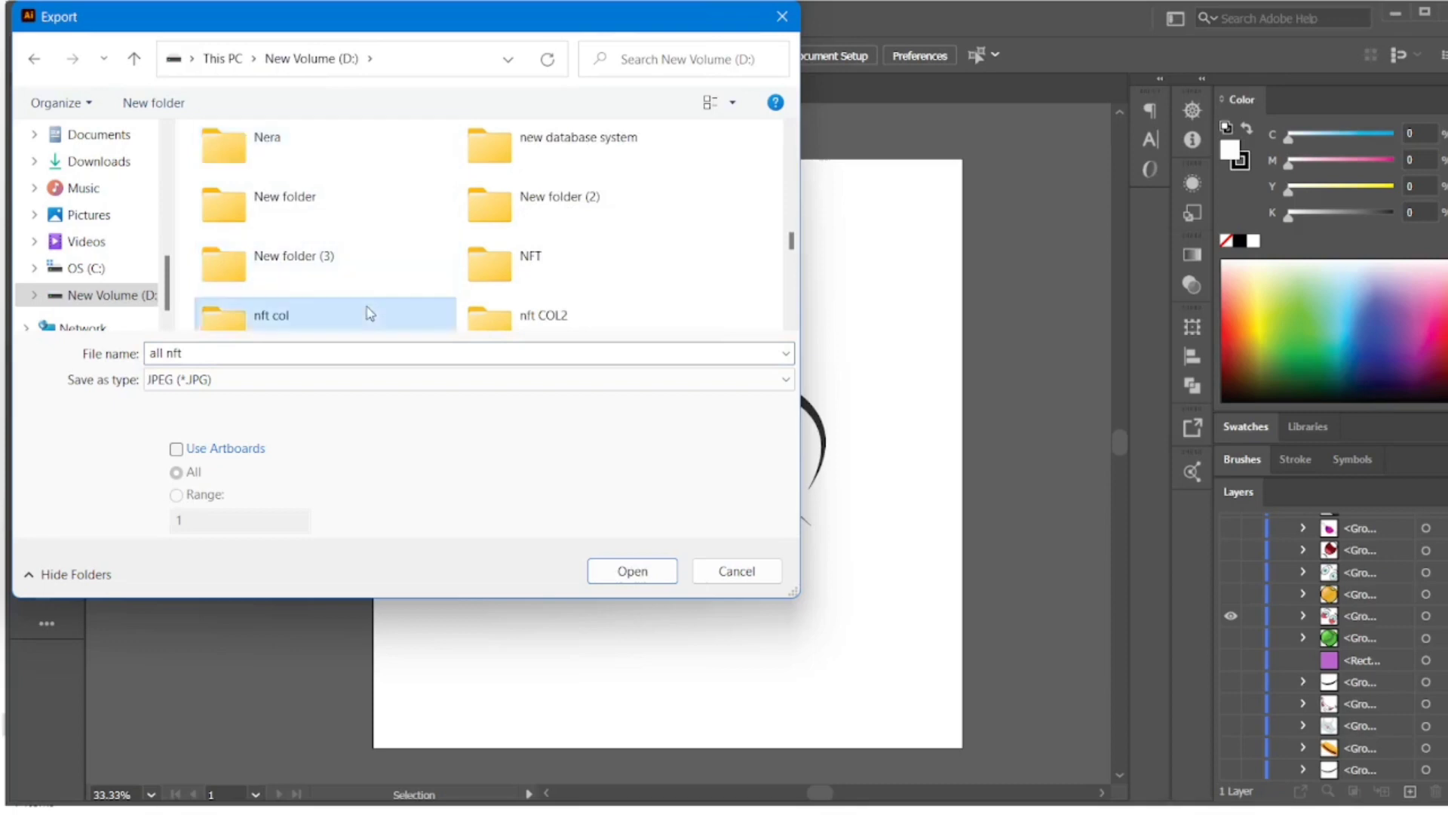
{"action": "double_click", "coordinate": [369, 313]}
- Browse to Input > Eyes > Comman with PNG as the file format, and cancel the export of the eyes
{"action": "left_click", "coordinate": [301, 168]}
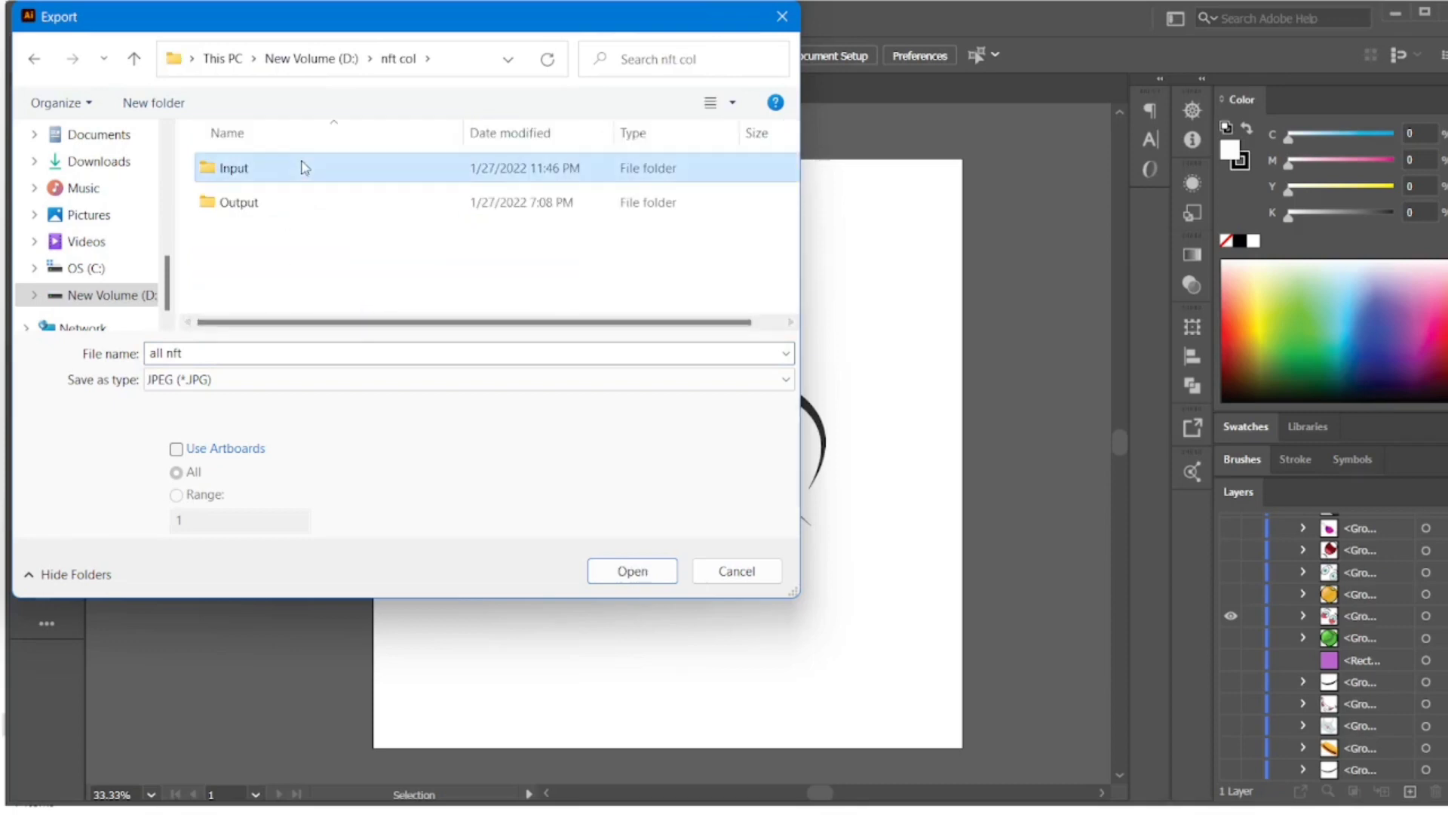
{"action": "double_click", "coordinate": [301, 168]}
{"action": "double_click", "coordinate": [226, 240]}
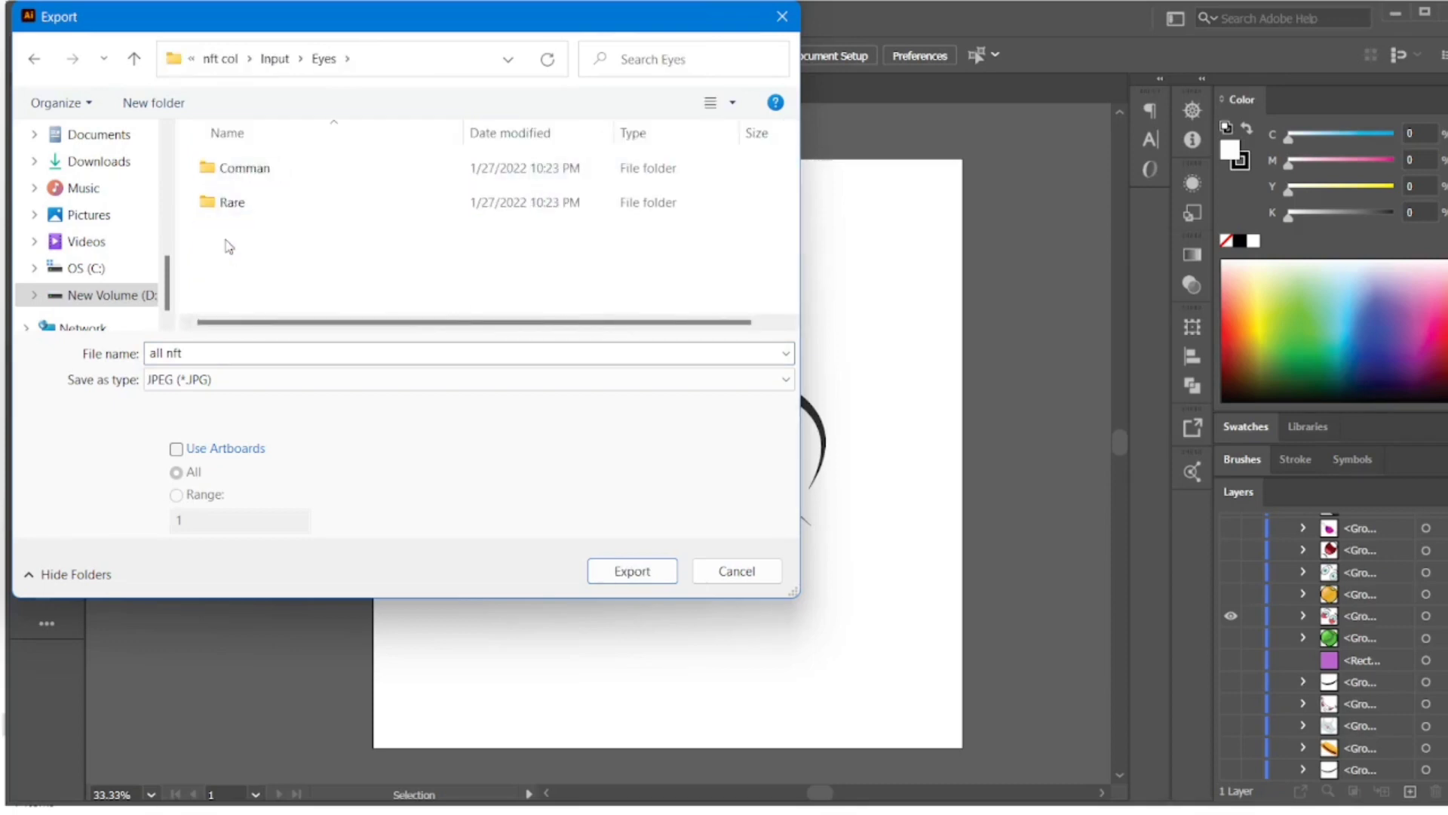
{"action": "left_click", "coordinate": [258, 178]}
{"action": "double_click", "coordinate": [258, 178]}
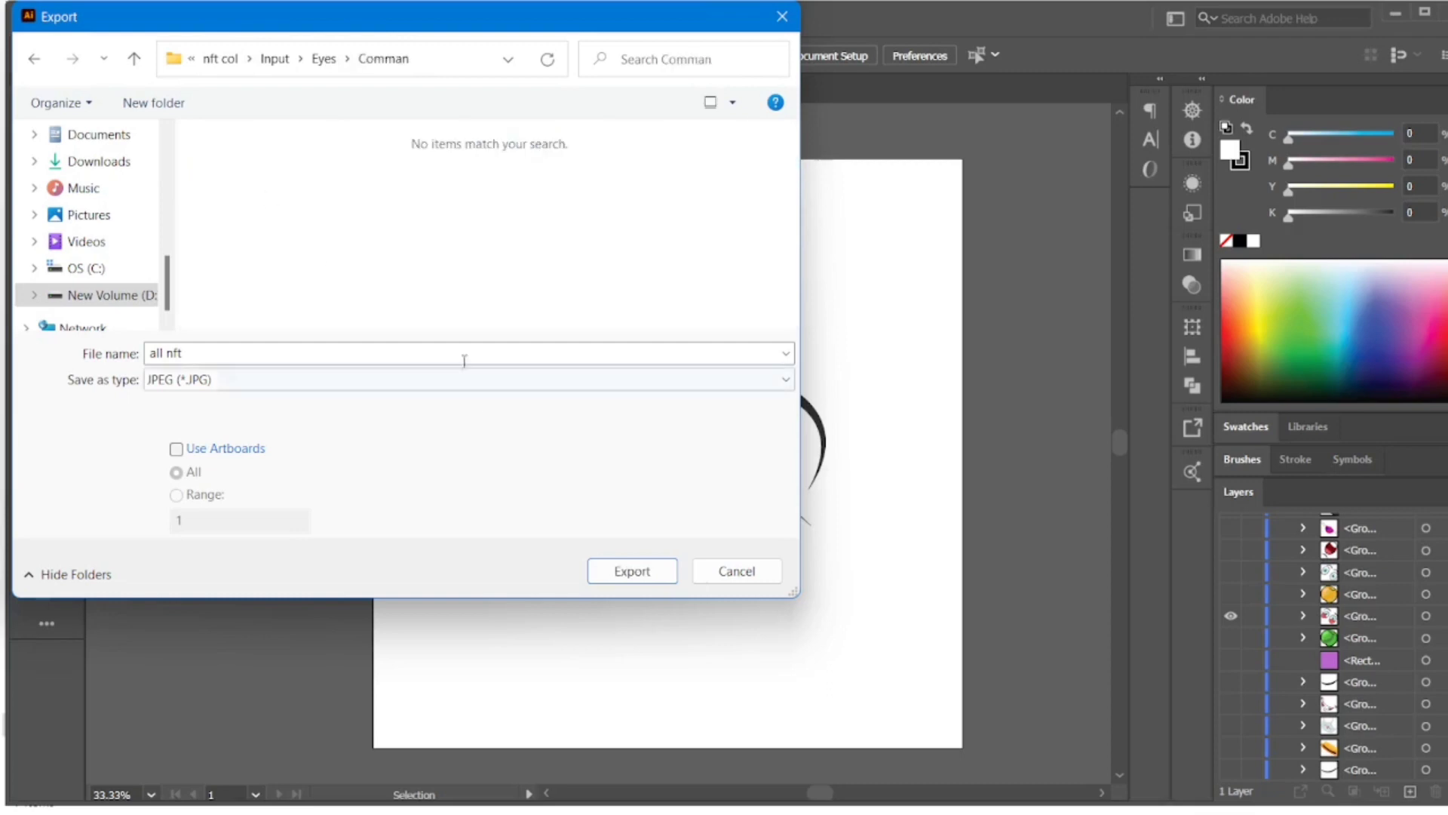
{"action": "left_click", "coordinate": [453, 381]}
{"action": "left_click", "coordinate": [272, 539]}
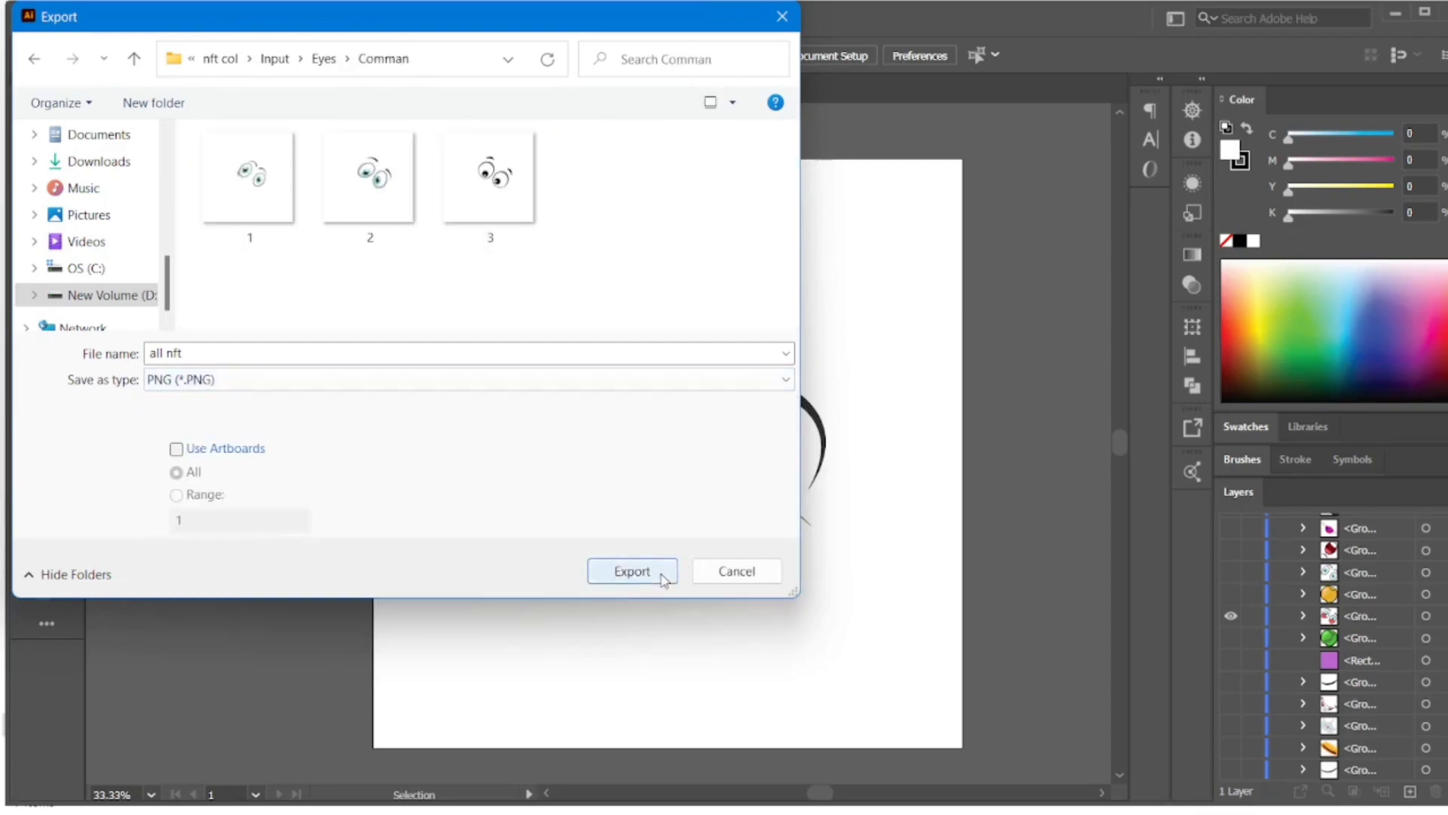
{"action": "left_click", "coordinate": [741, 571]}
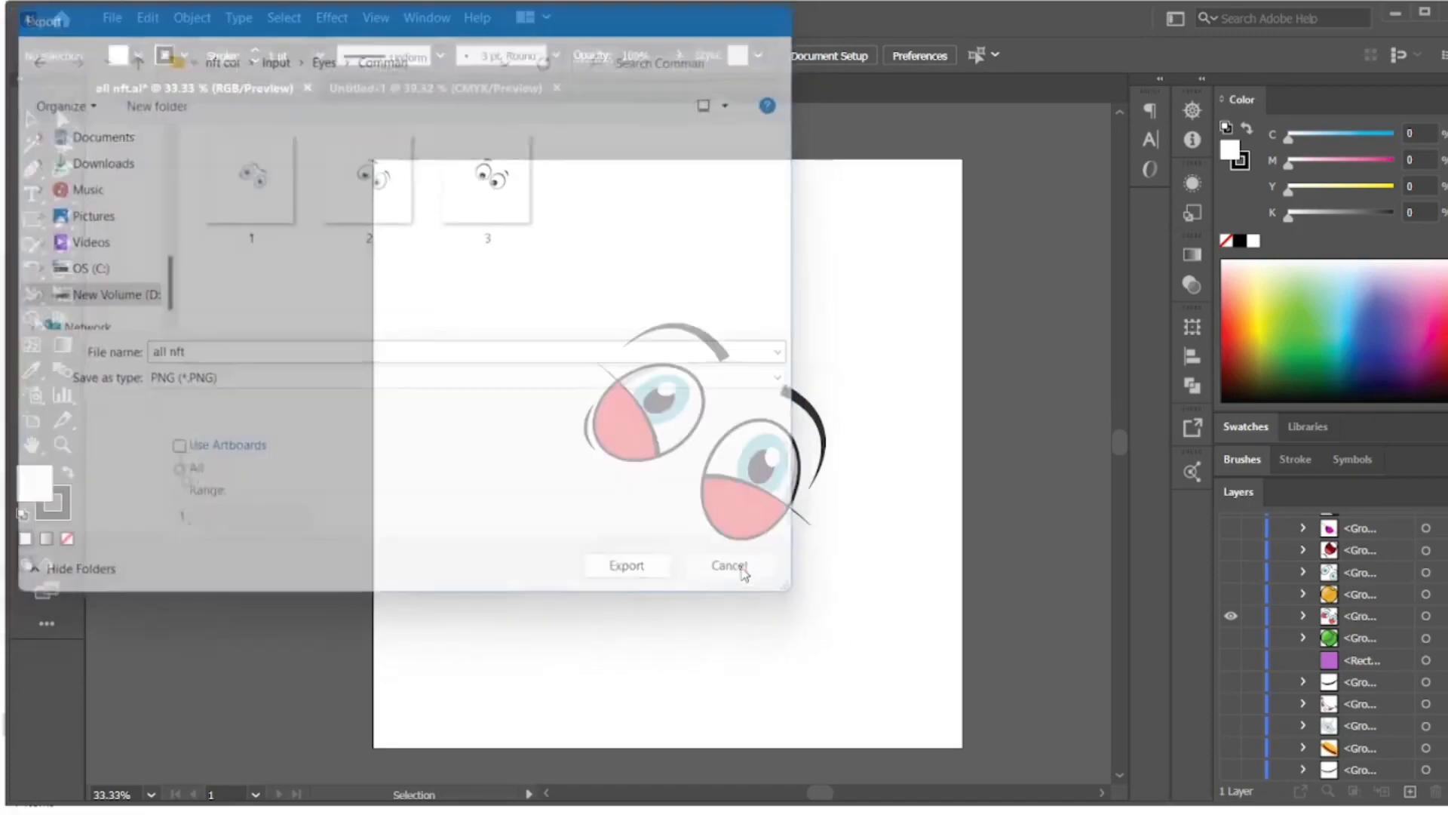
- Hide the red-lidded eyes so the artboard is empty
{"action": "left_click", "coordinate": [1228, 617]}
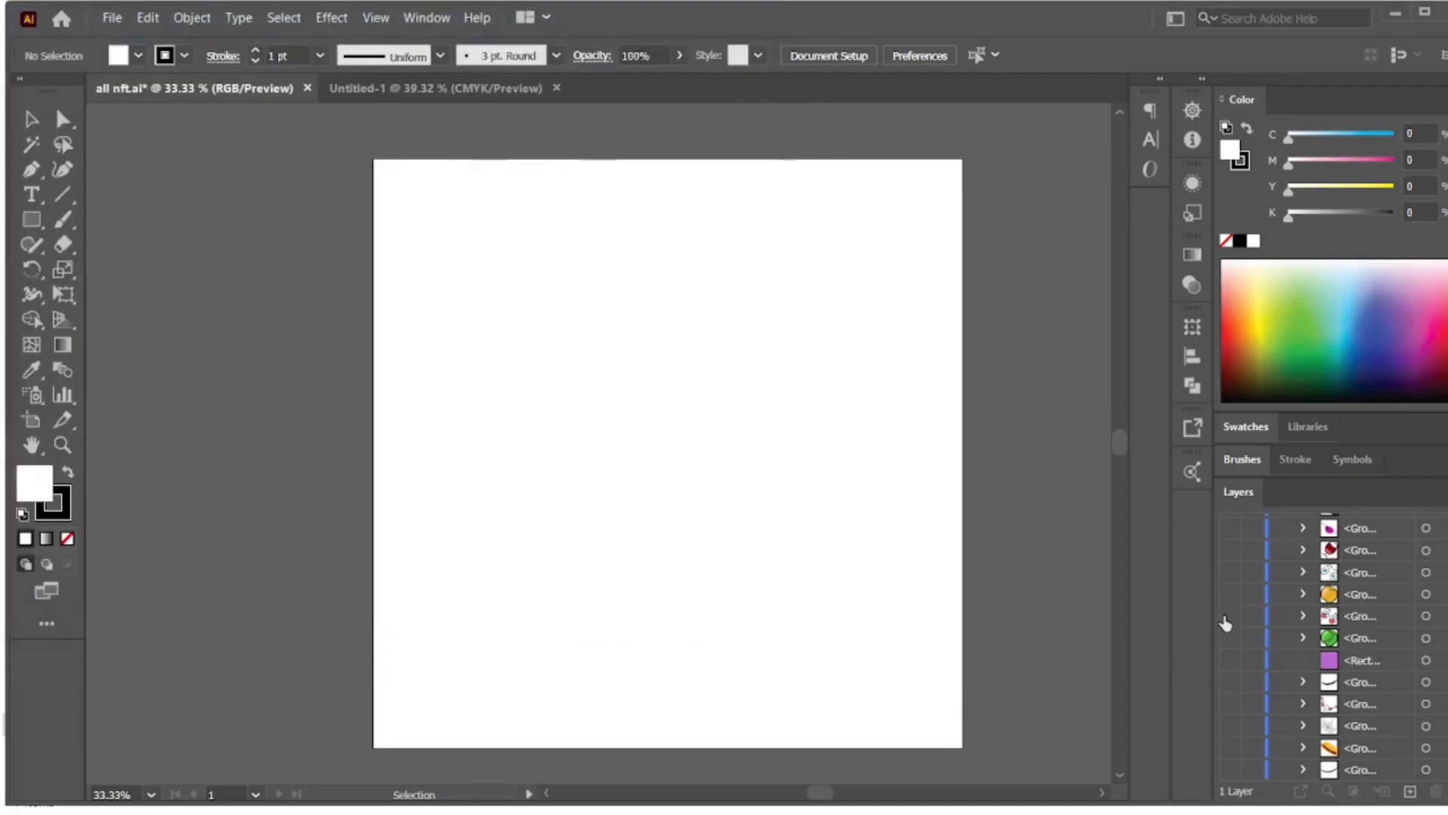
{"action": "scroll", "coordinate": [1228, 619], "scroll_direction": "up", "scroll_amount": 5}
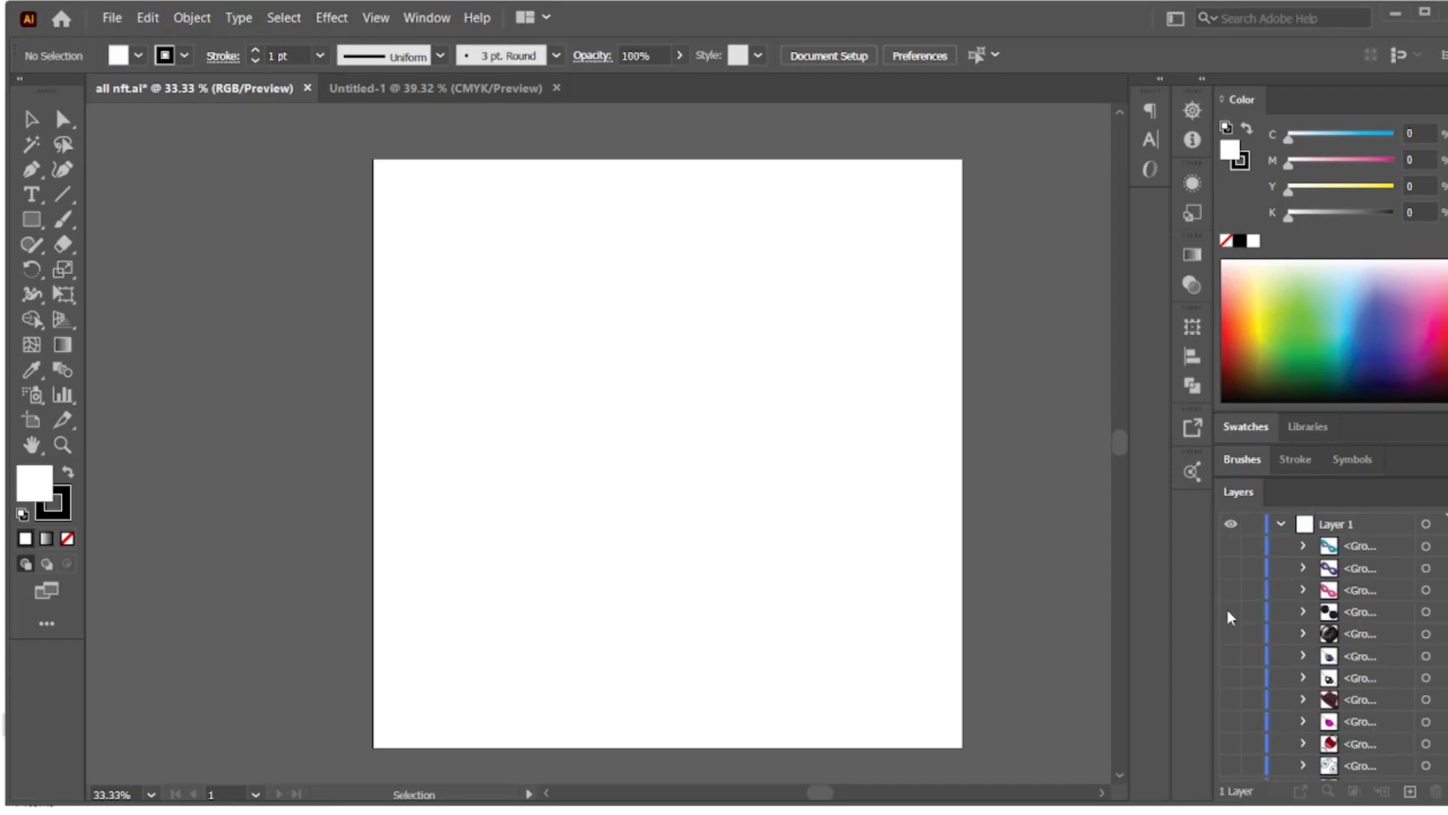
- Show the teal eye mask on the artboard and start its Export As in the nft col folder on New Volume (D:)
{"action": "left_click", "coordinate": [1231, 545]}
{"action": "left_click", "coordinate": [112, 17]}
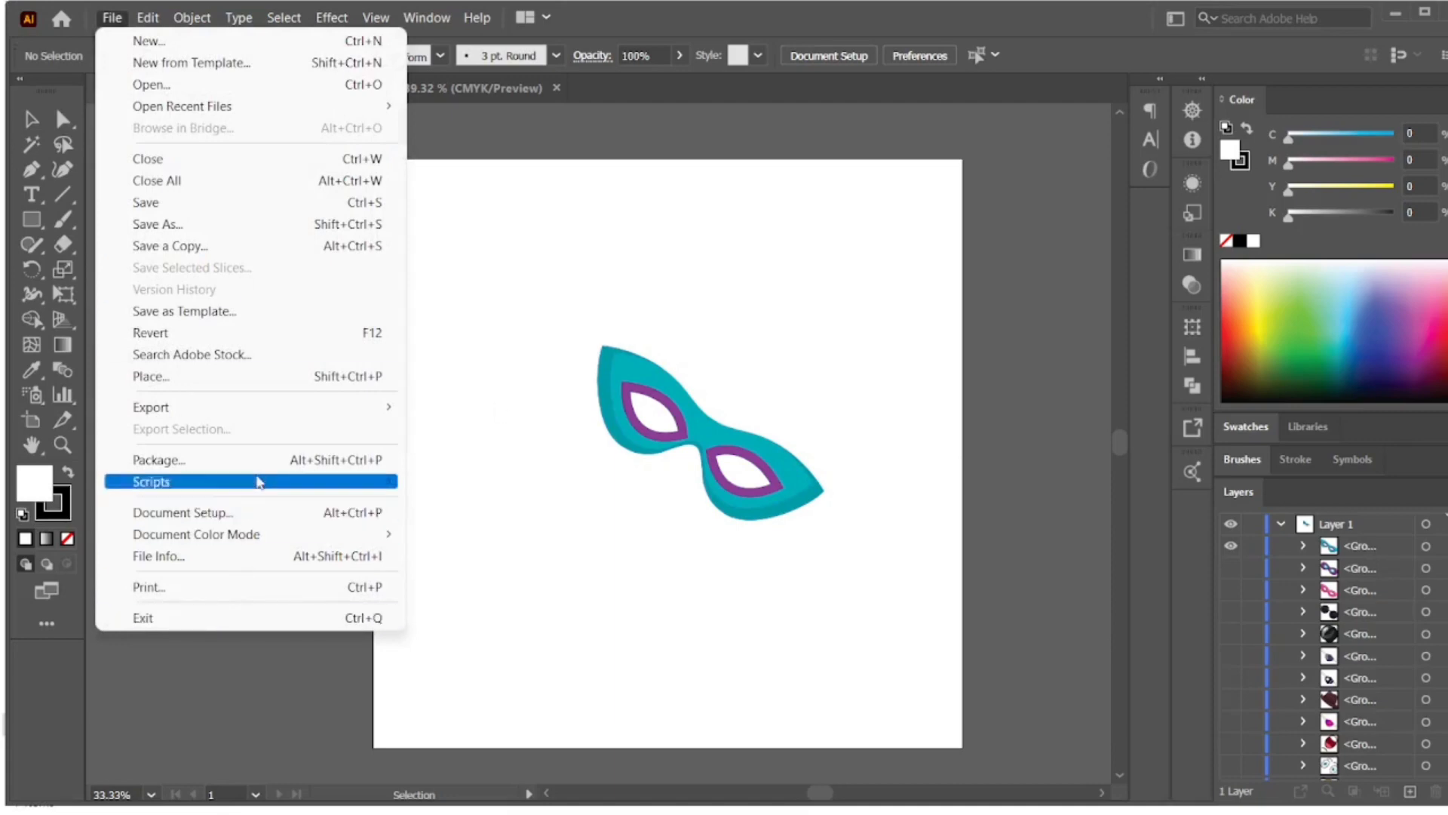
{"action": "mouse_move", "coordinate": [392, 407]}
{"action": "left_click", "coordinate": [468, 429]}
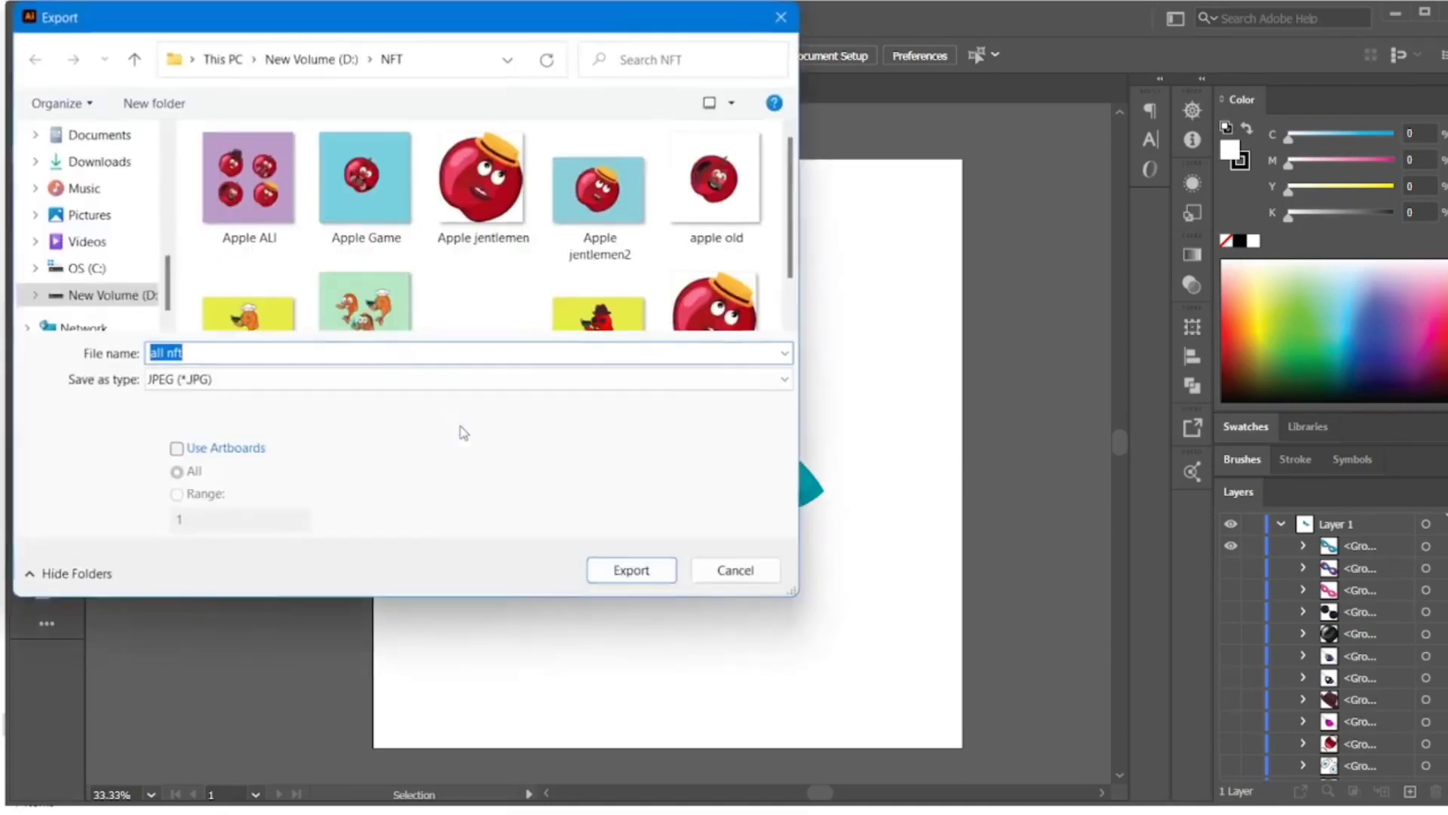
{"action": "left_click", "coordinate": [311, 62]}
{"action": "left_click", "coordinate": [355, 219]}
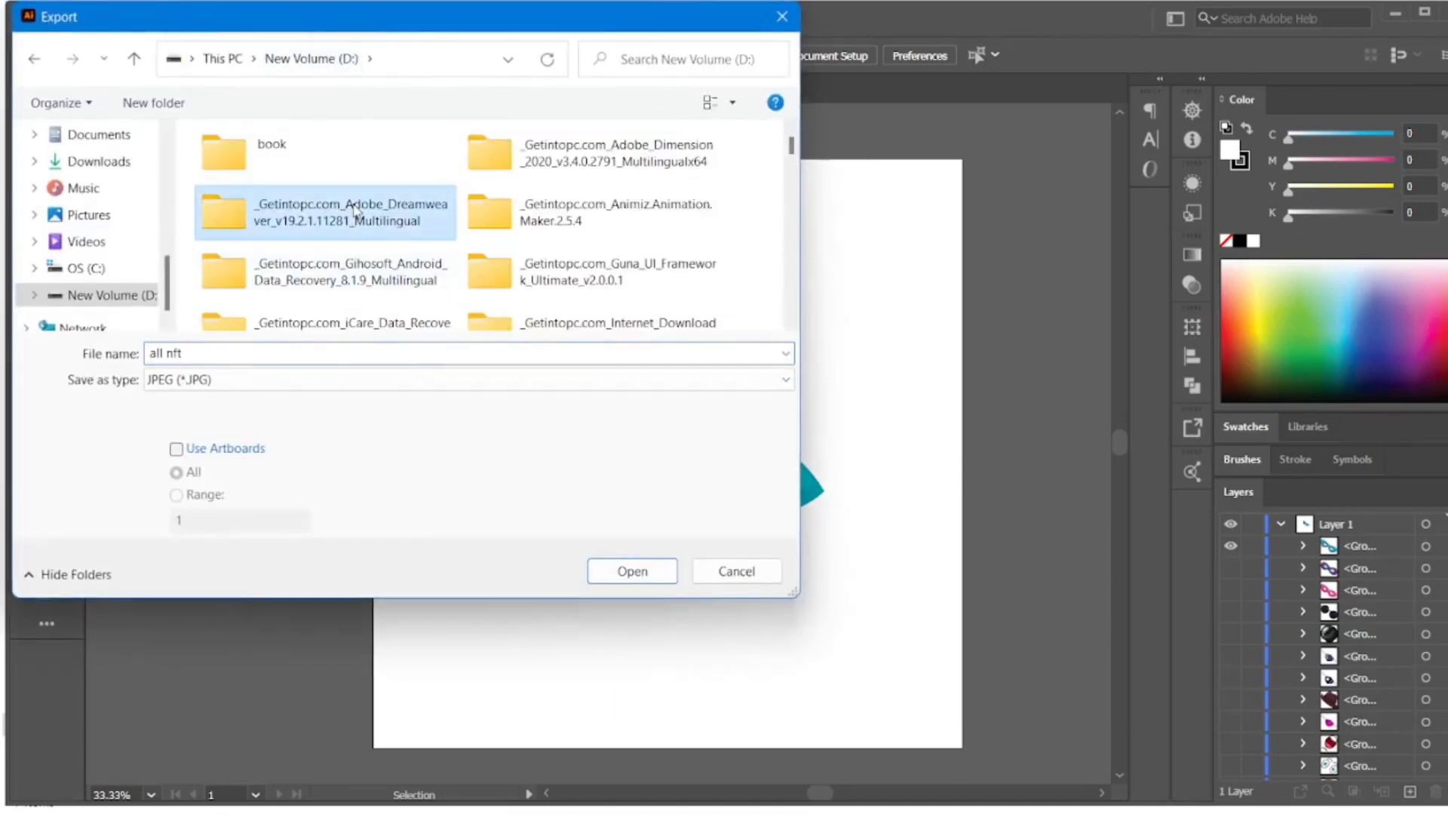
{"action": "scroll", "coordinate": [355, 215], "scroll_direction": "down", "scroll_amount": 5}
{"action": "double_click", "coordinate": [336, 313]}
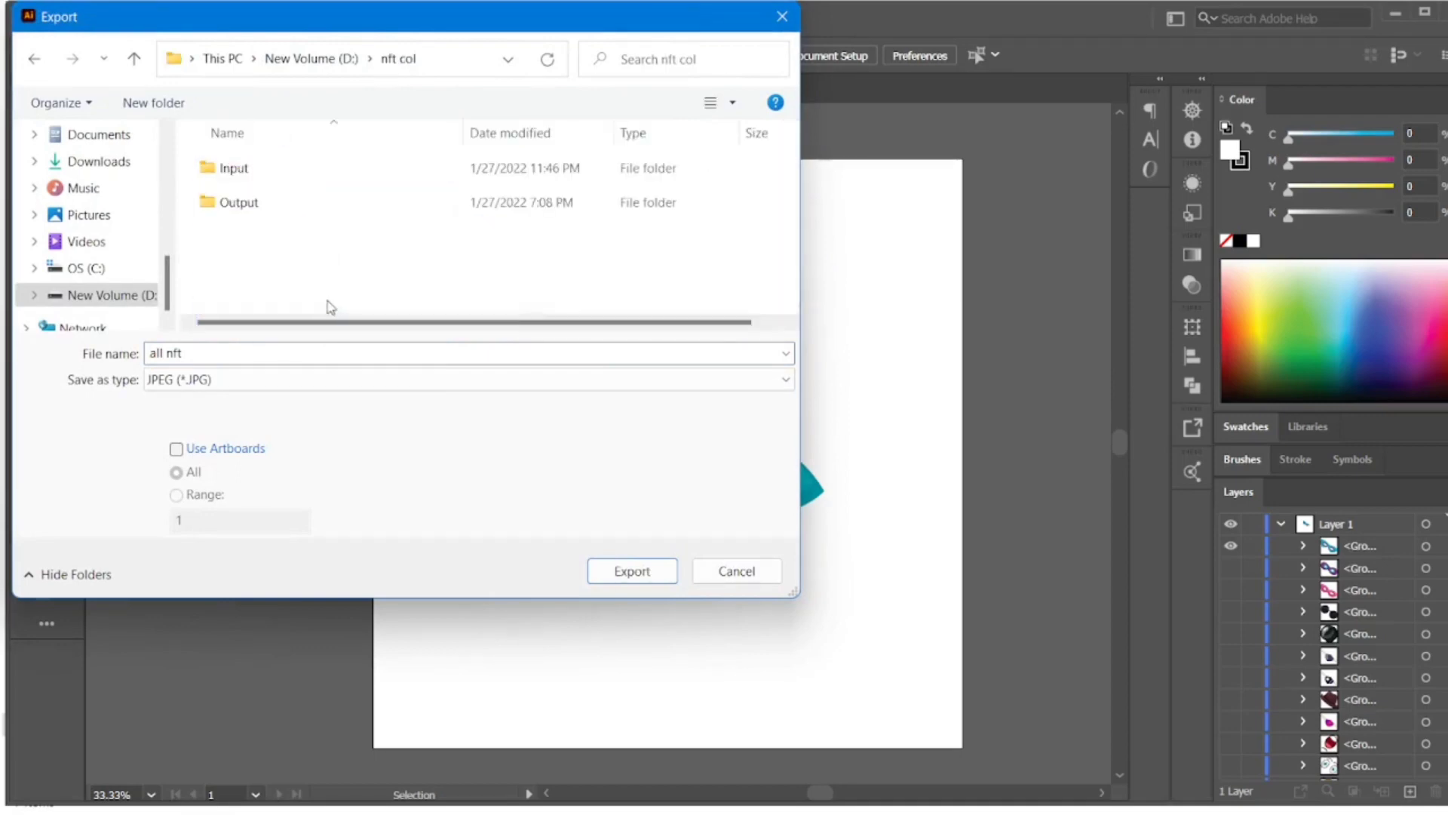
- Browse the export to Input > Sunglass > Comman and choose PNG as the file format
{"action": "double_click", "coordinate": [246, 168]}
{"action": "double_click", "coordinate": [250, 295]}
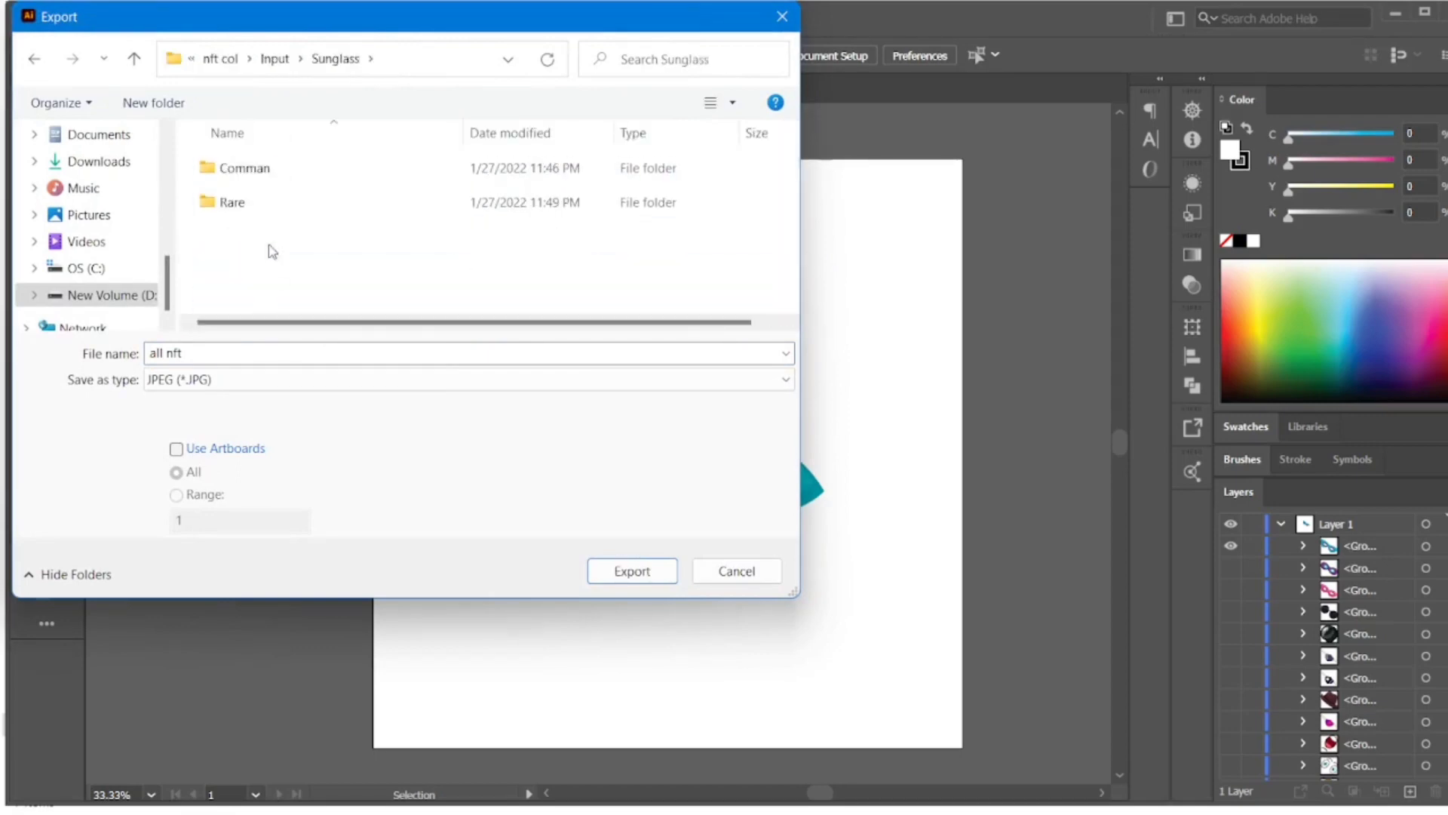
{"action": "left_click", "coordinate": [293, 173]}
{"action": "double_click", "coordinate": [293, 173]}
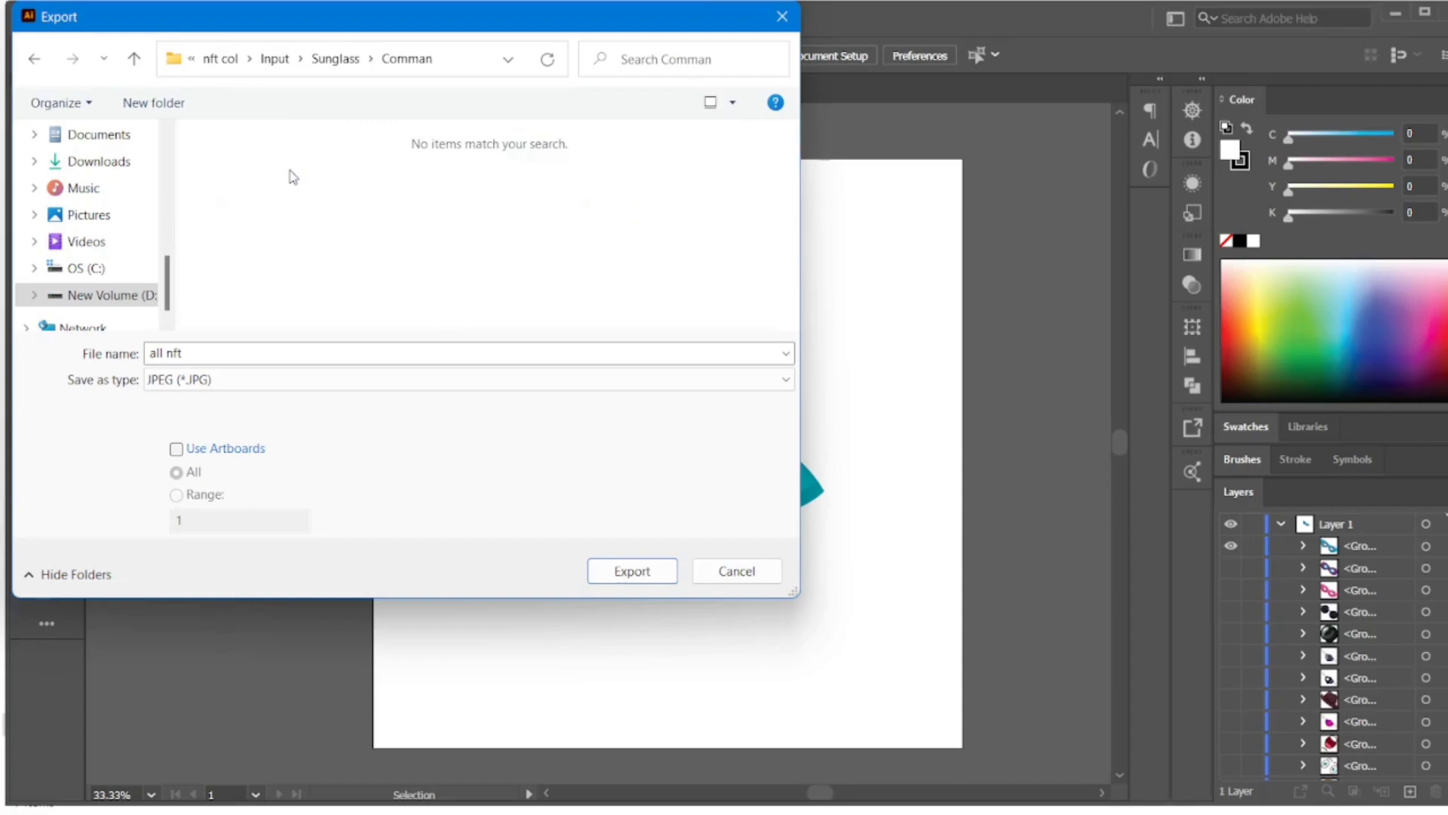
{"action": "left_click", "coordinate": [407, 378]}
{"action": "left_click", "coordinate": [334, 534]}
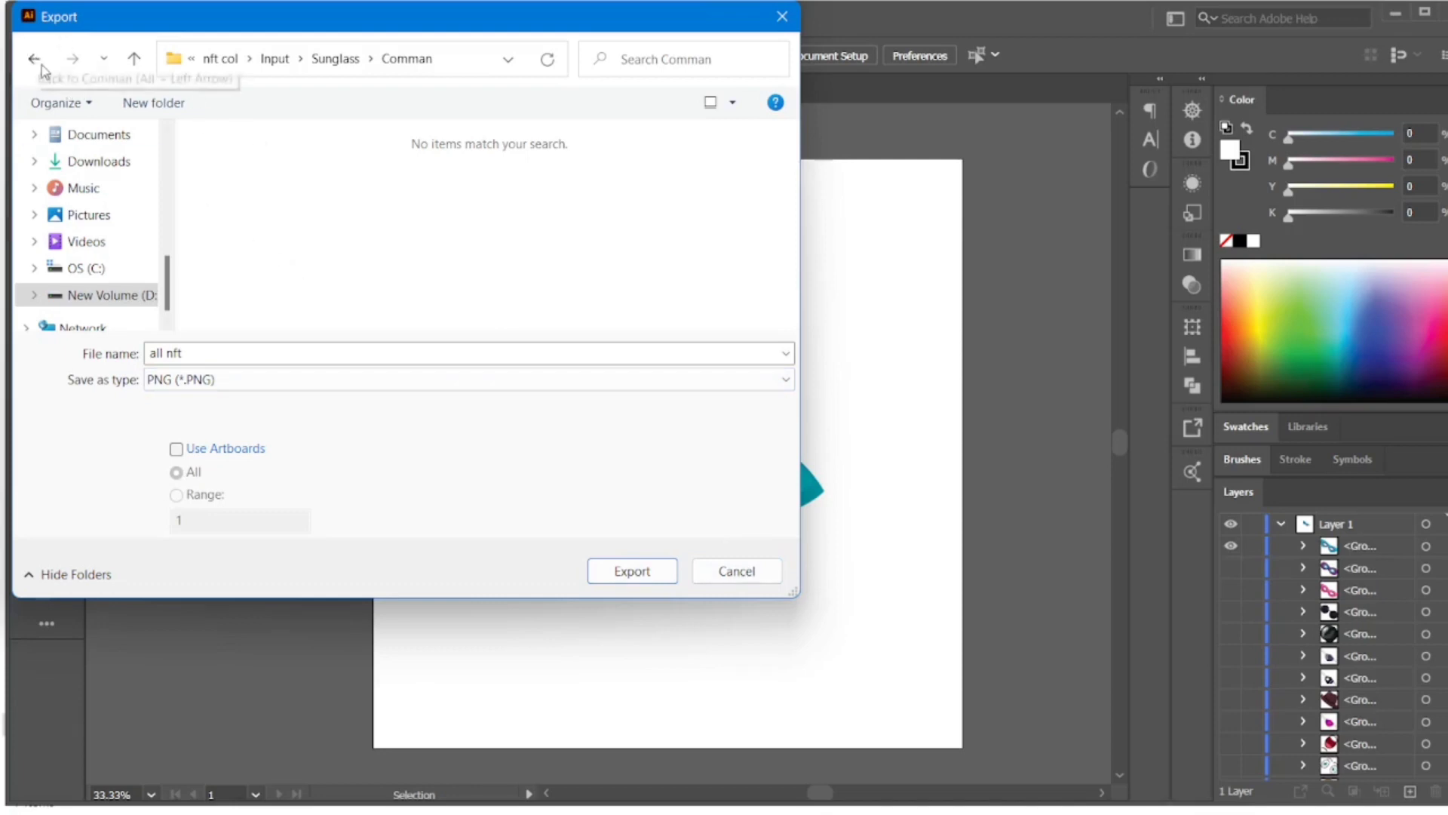
- Look into the Rare and Comman folders of Sunglass, and cancel the export of the mask
{"action": "left_click", "coordinate": [332, 58]}
{"action": "double_click", "coordinate": [313, 194]}
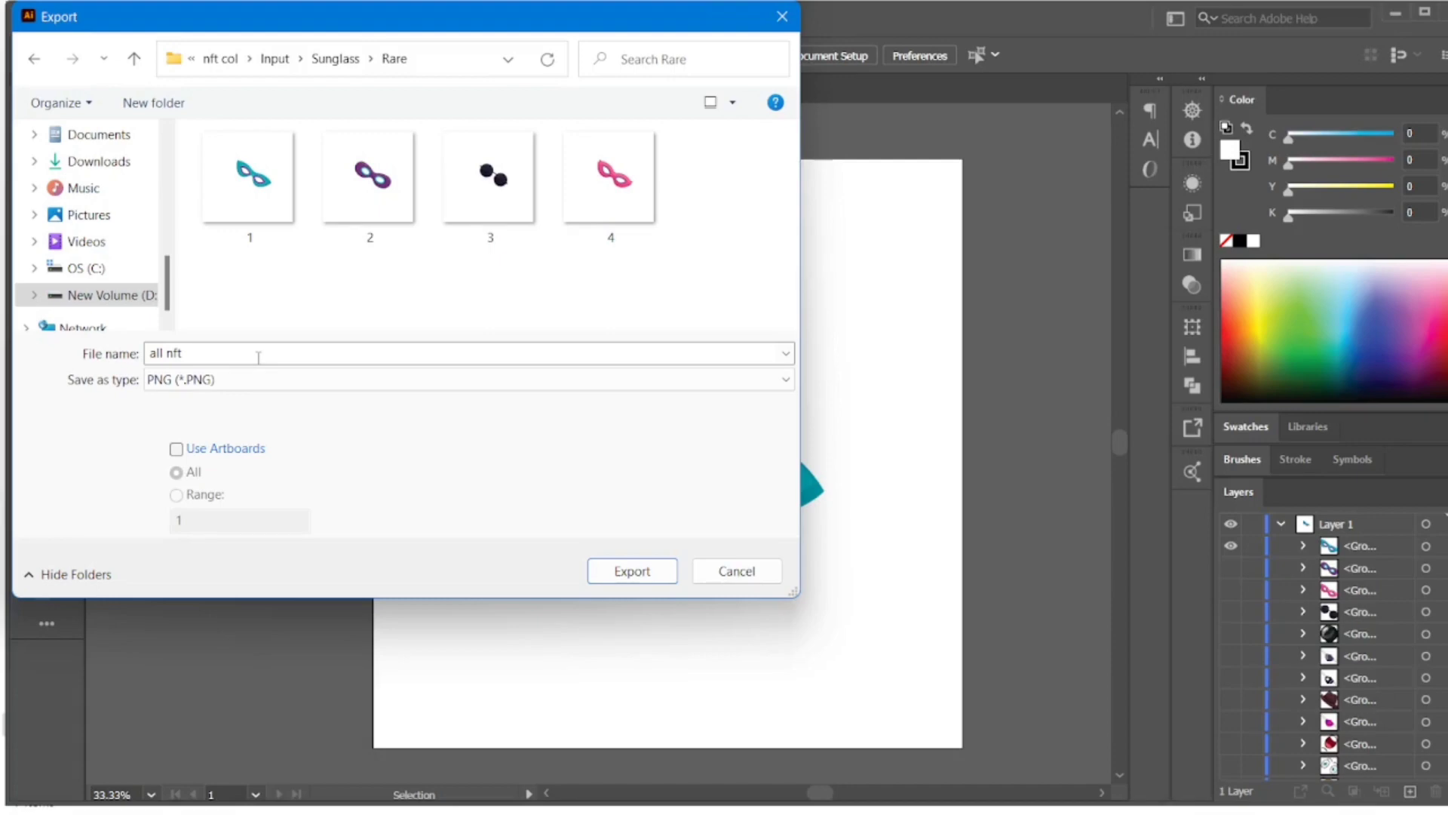
{"action": "left_click", "coordinate": [34, 58]}
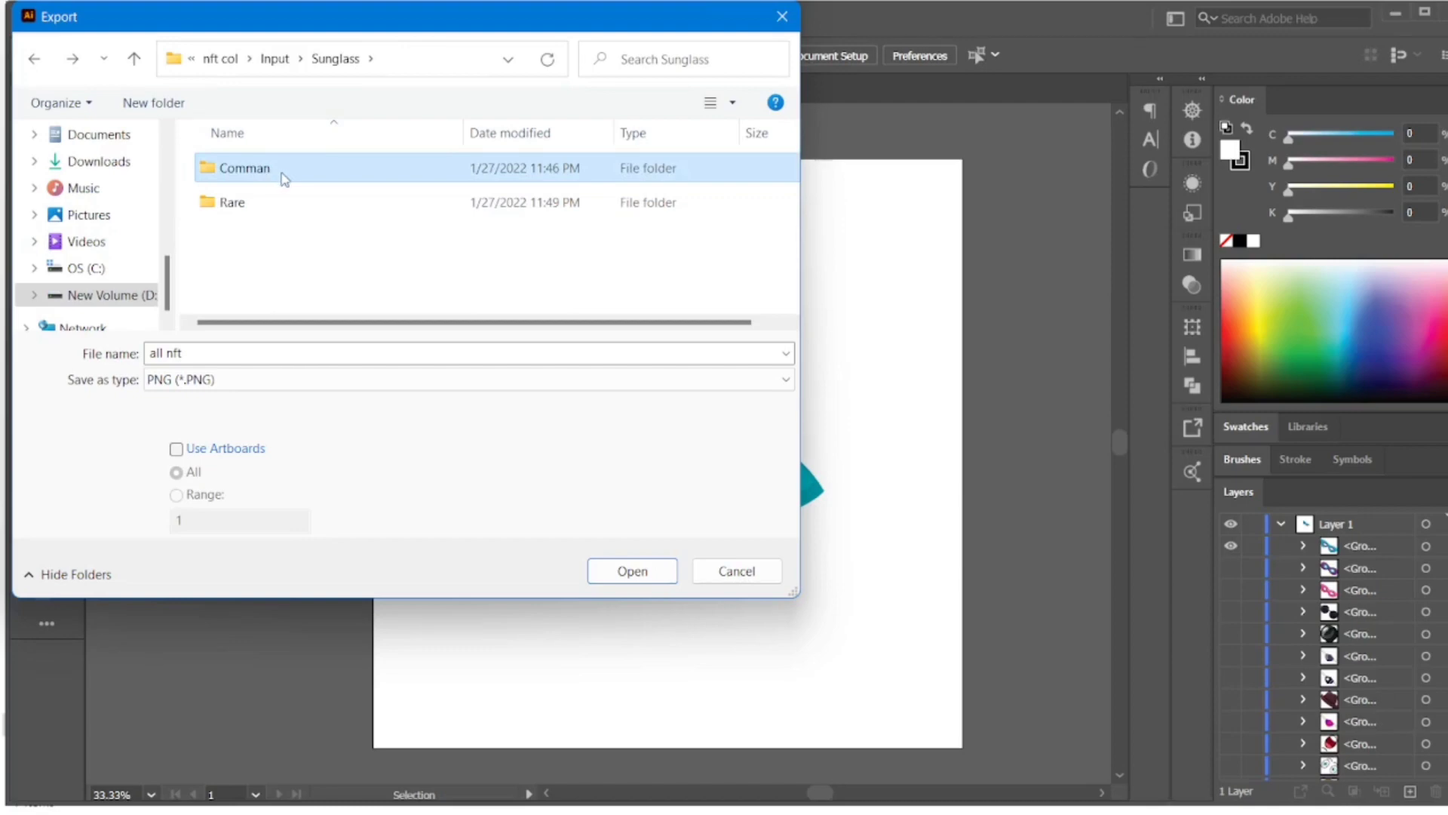
{"action": "double_click", "coordinate": [289, 173]}
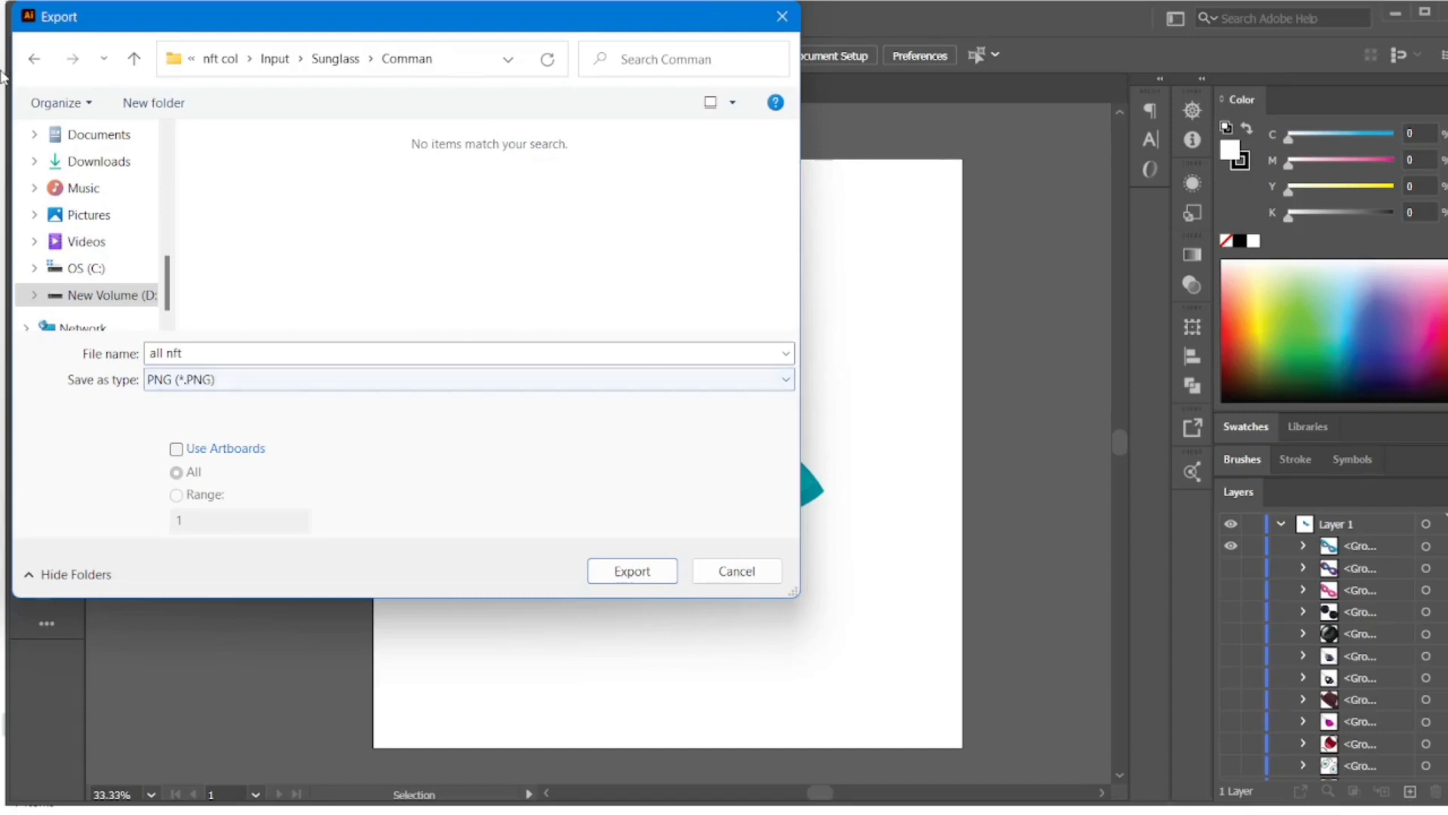
{"action": "left_click", "coordinate": [749, 575]}
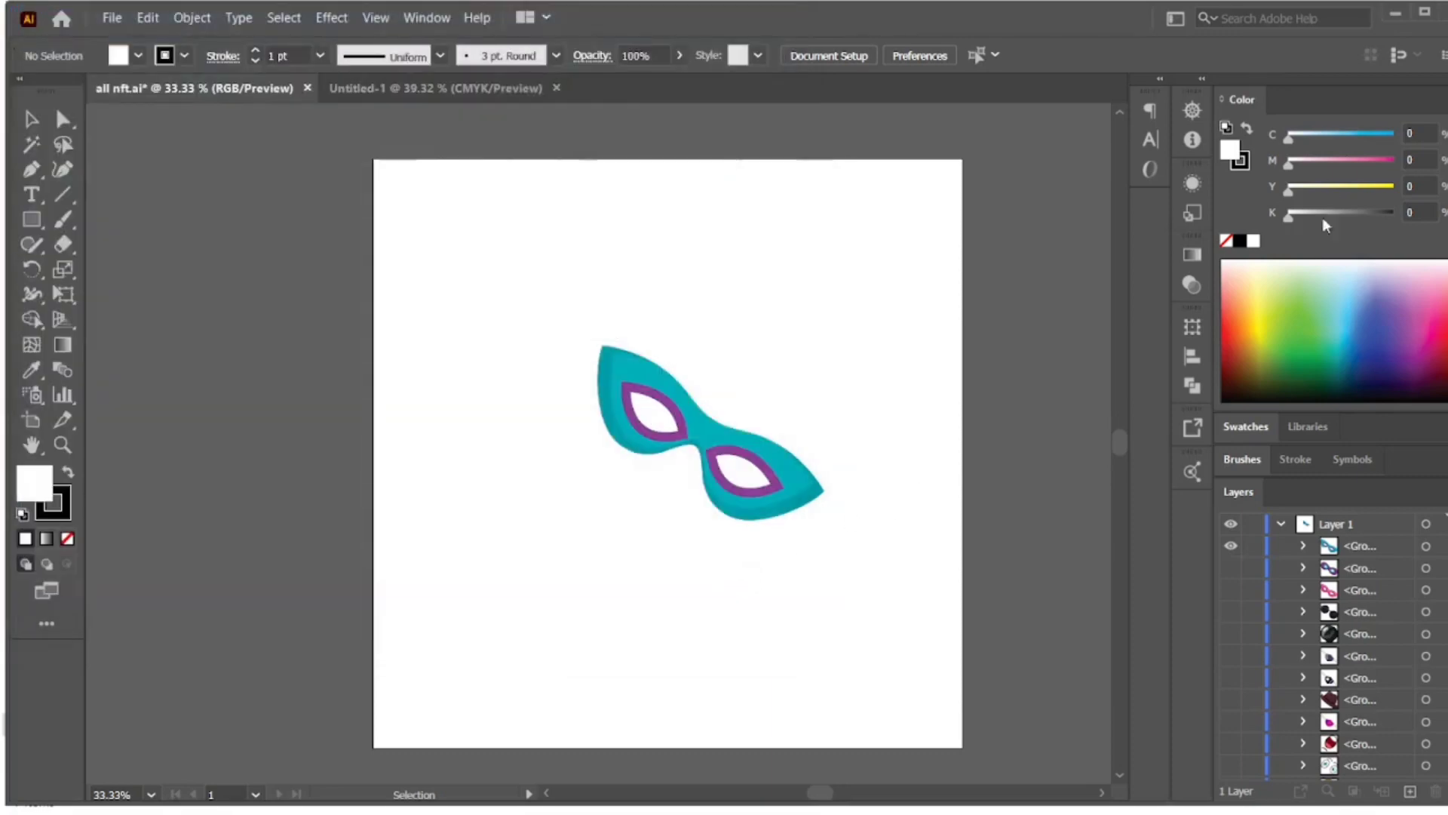
- Switch to File Explorer and look through the Comman and Rare folders of the Backgorund trait in nft col > Input
{"action": "mouse_move", "coordinate": [1002, 791]}
{"action": "left_click", "coordinate": [757, 789]}
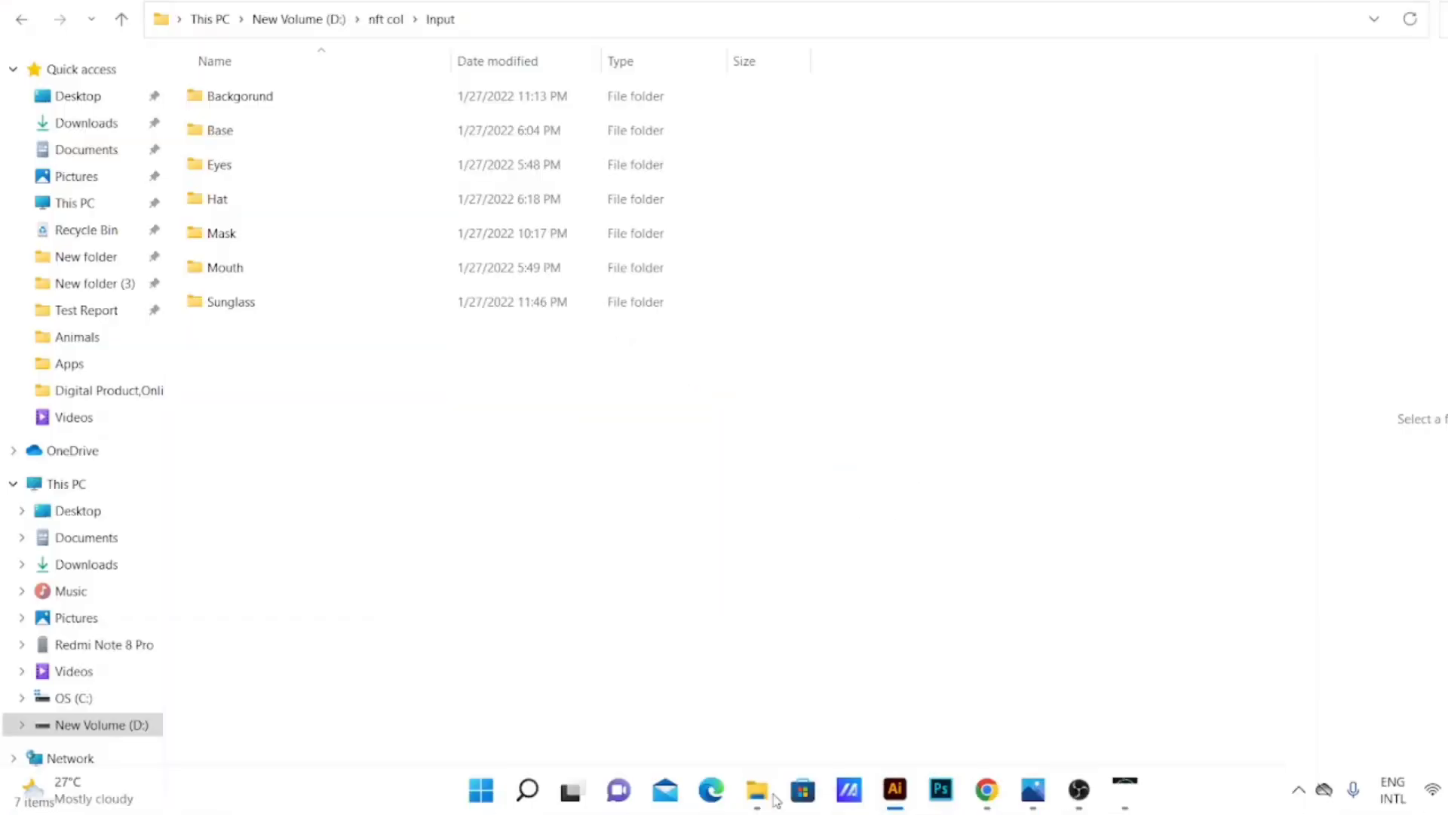
{"action": "double_click", "coordinate": [294, 96]}
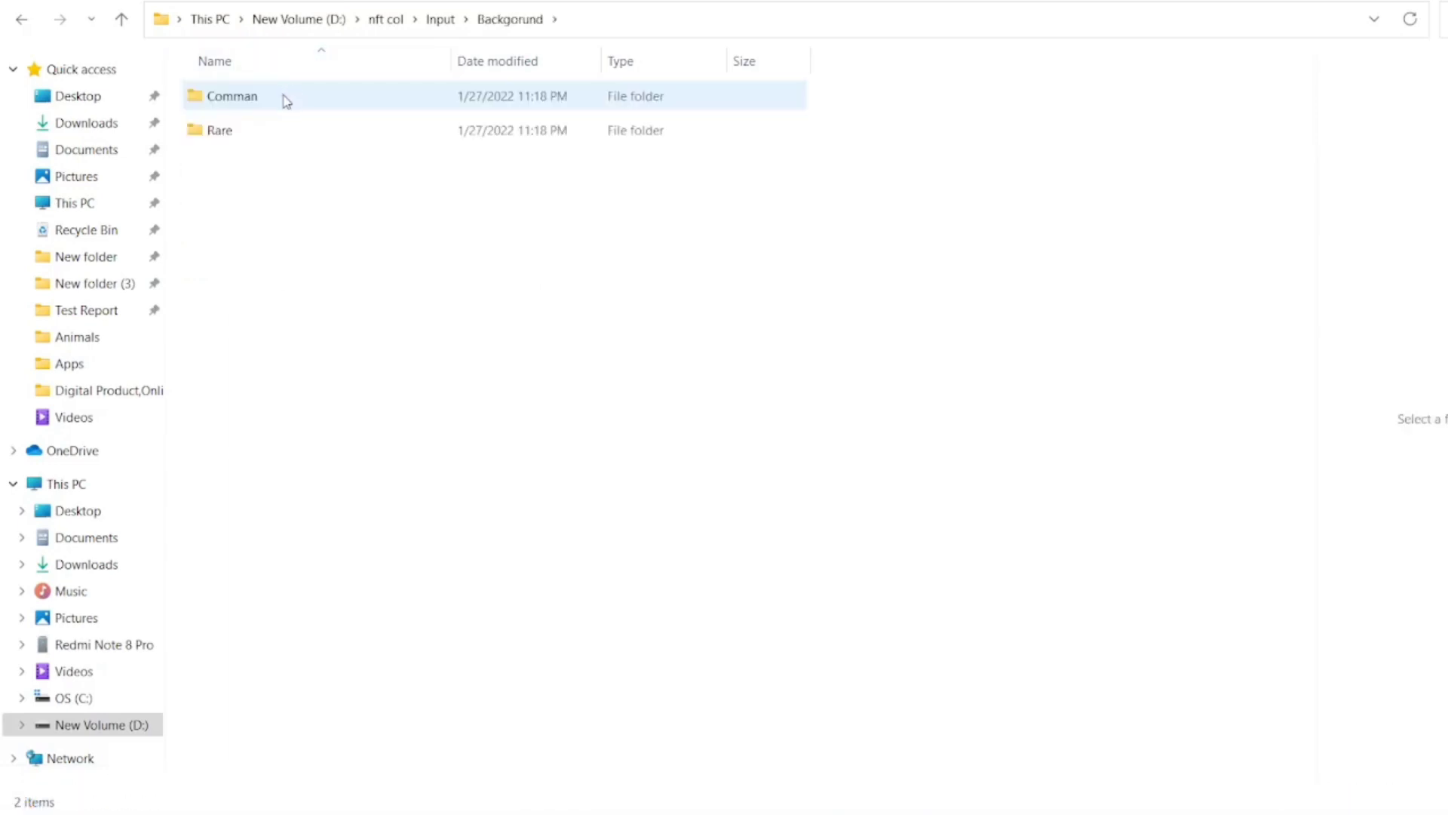
{"action": "double_click", "coordinate": [289, 96]}
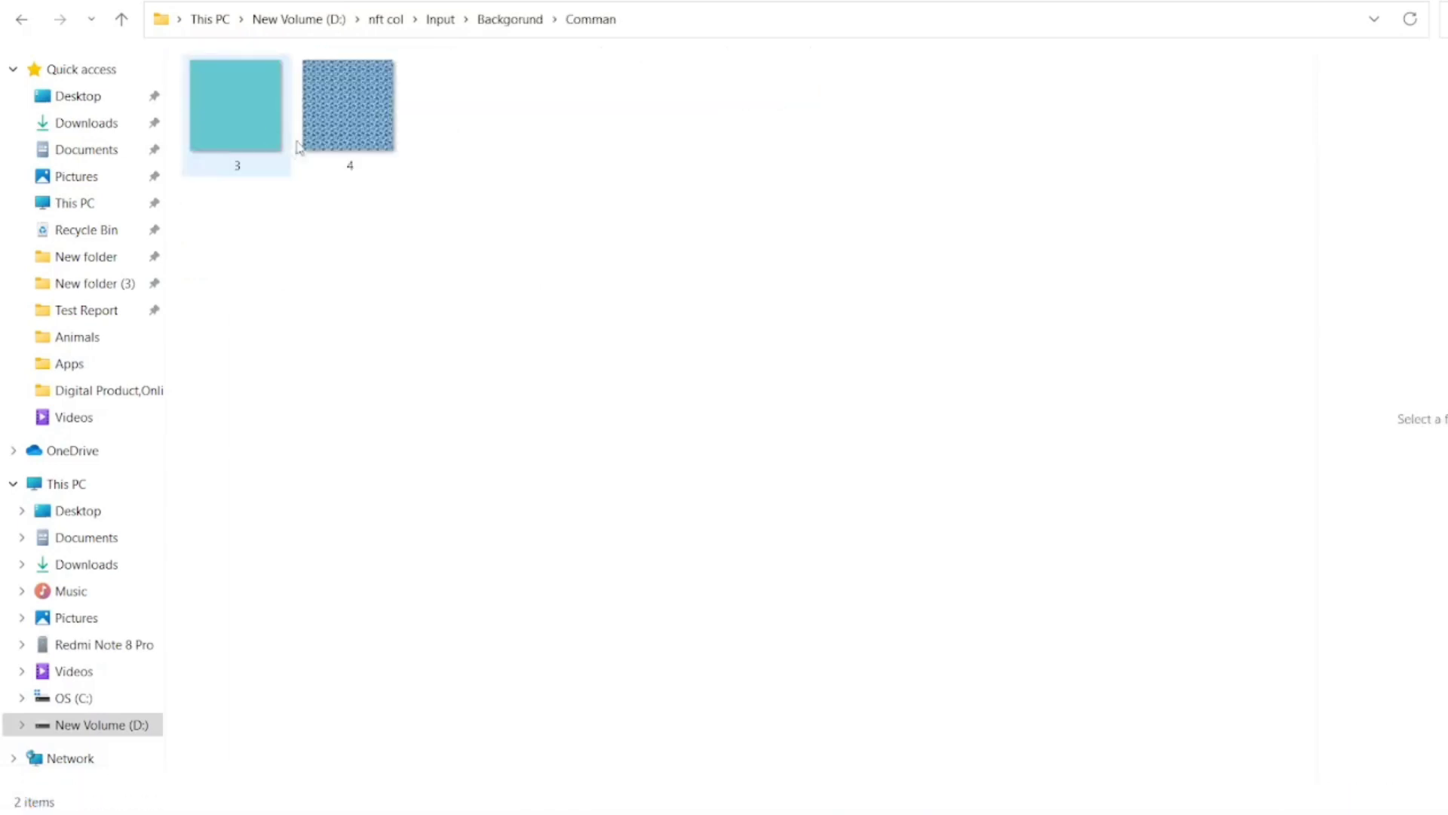
{"action": "left_click", "coordinate": [19, 21]}
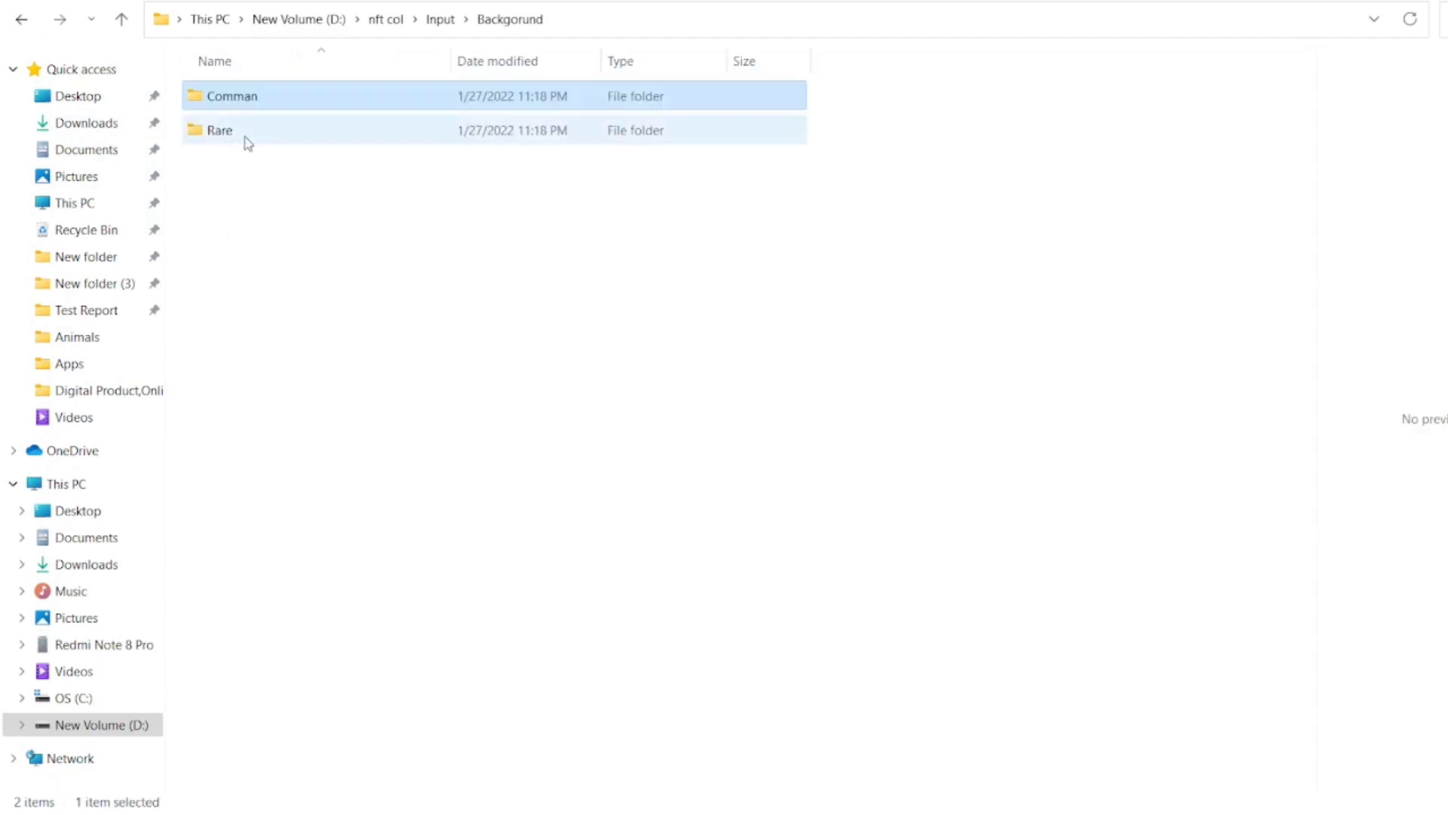
{"action": "double_click", "coordinate": [246, 130]}
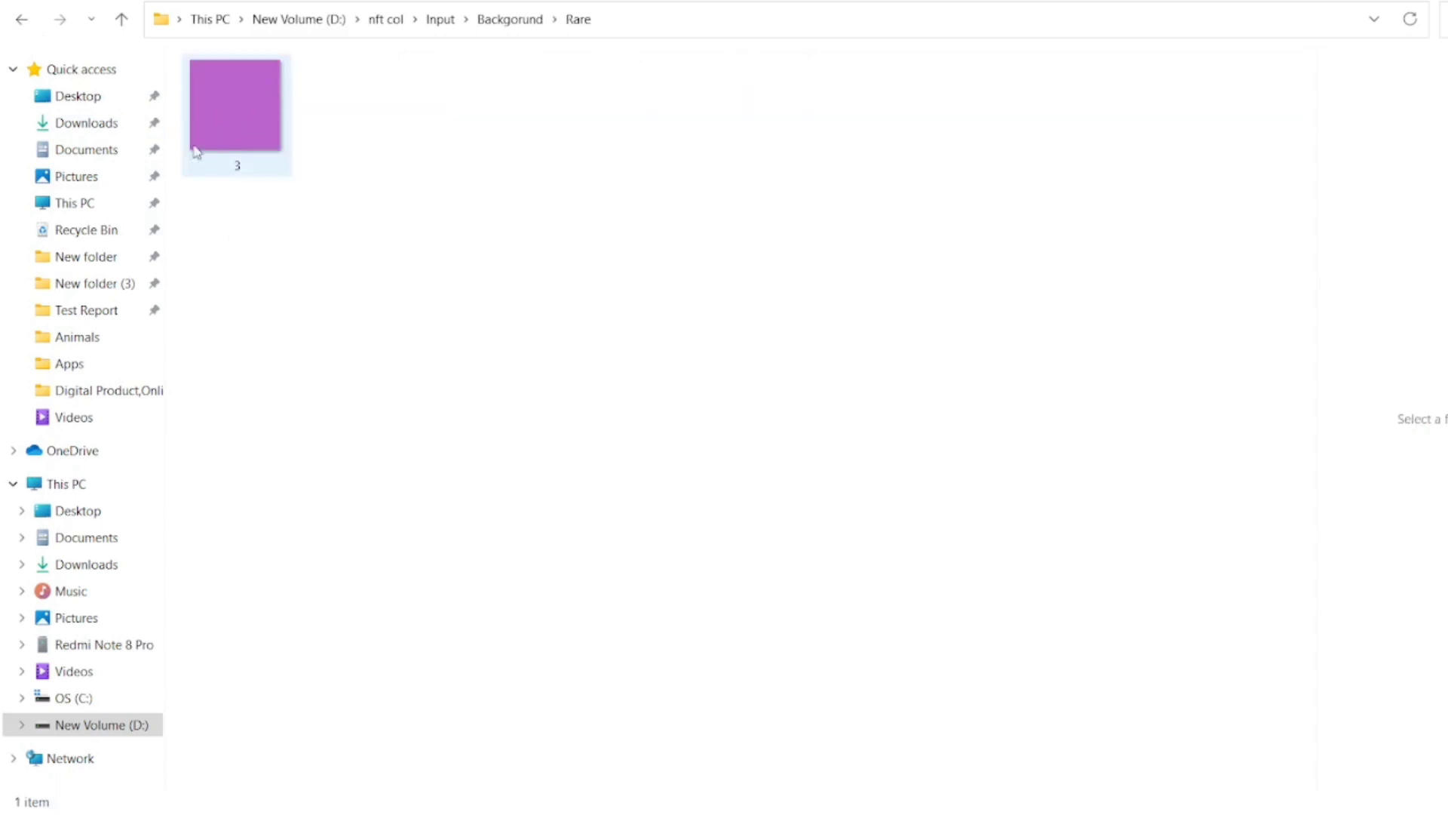
{"action": "left_click", "coordinate": [21, 19]}
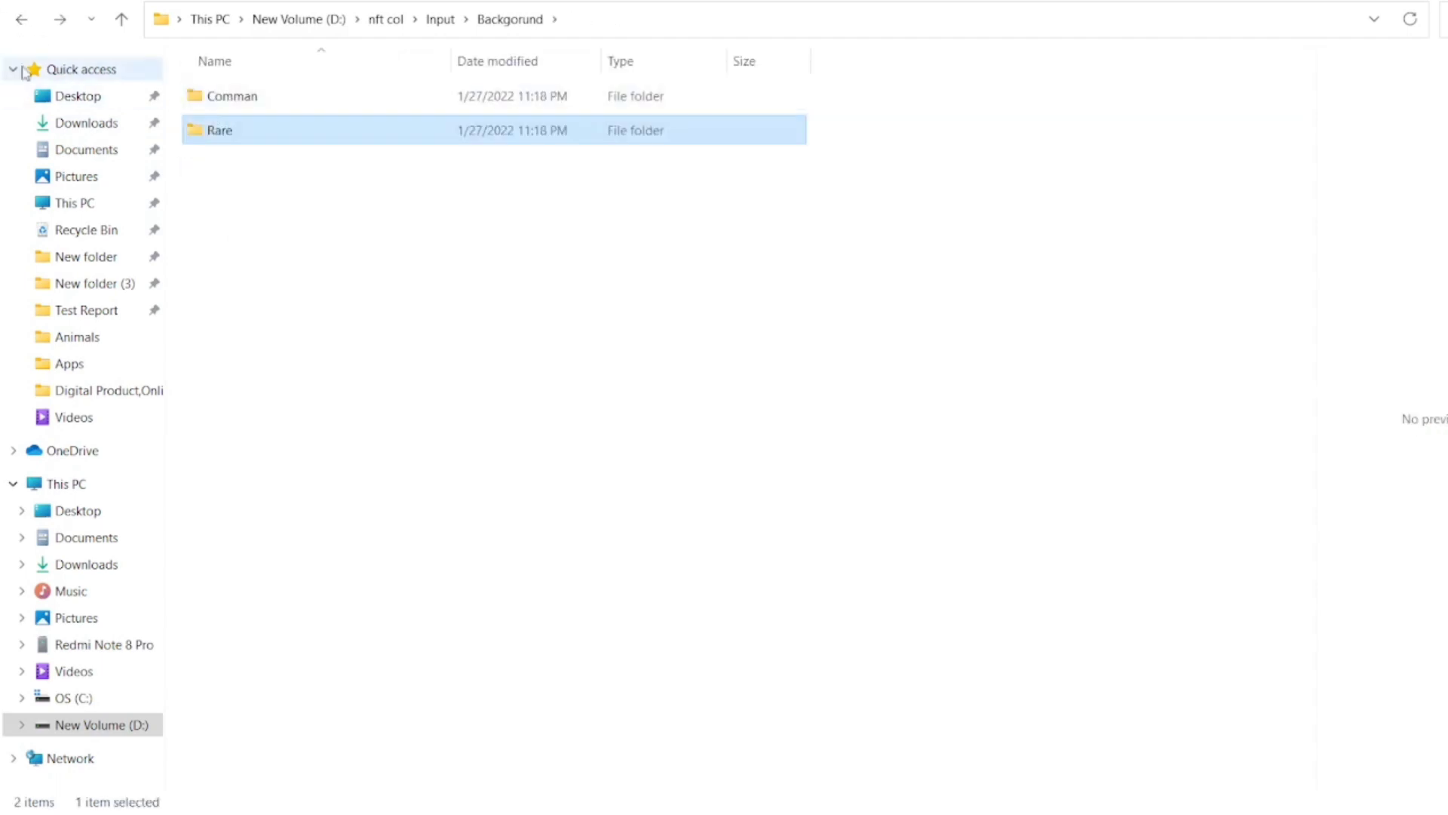
{"action": "left_click", "coordinate": [21, 19]}
- Look through the Comman and Rare folders of the Base trait and return to the Input folder
{"action": "double_click", "coordinate": [256, 131]}
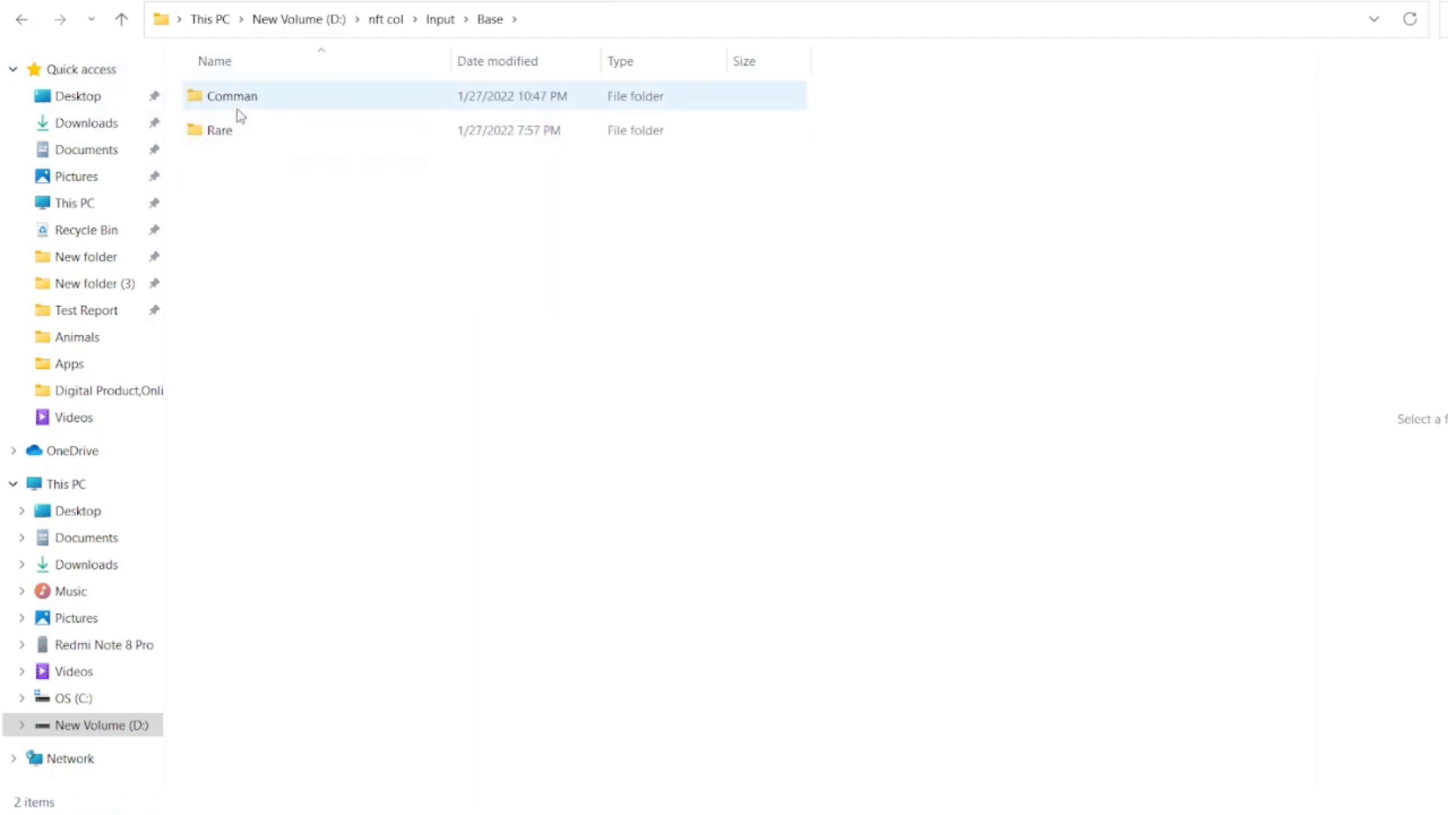
{"action": "double_click", "coordinate": [237, 109]}
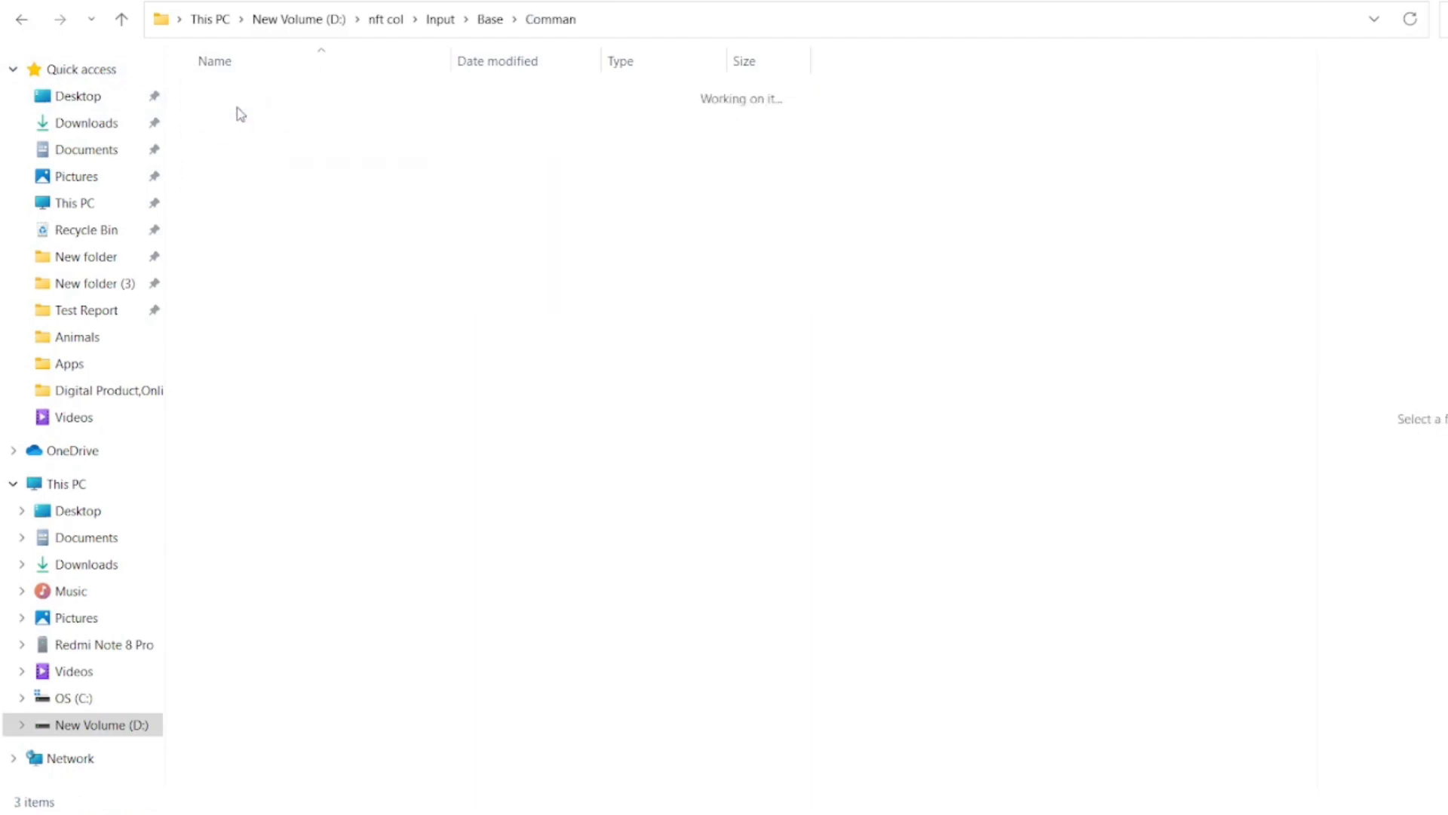
{"action": "left_click", "coordinate": [21, 18]}
{"action": "double_click", "coordinate": [316, 128]}
{"action": "left_click", "coordinate": [21, 19]}
{"action": "left_click", "coordinate": [21, 19]}
- Examine the PNG files in Eyes > Comman and the rarity folders inside Mouth, returning to the Input folder
{"action": "double_click", "coordinate": [239, 161]}
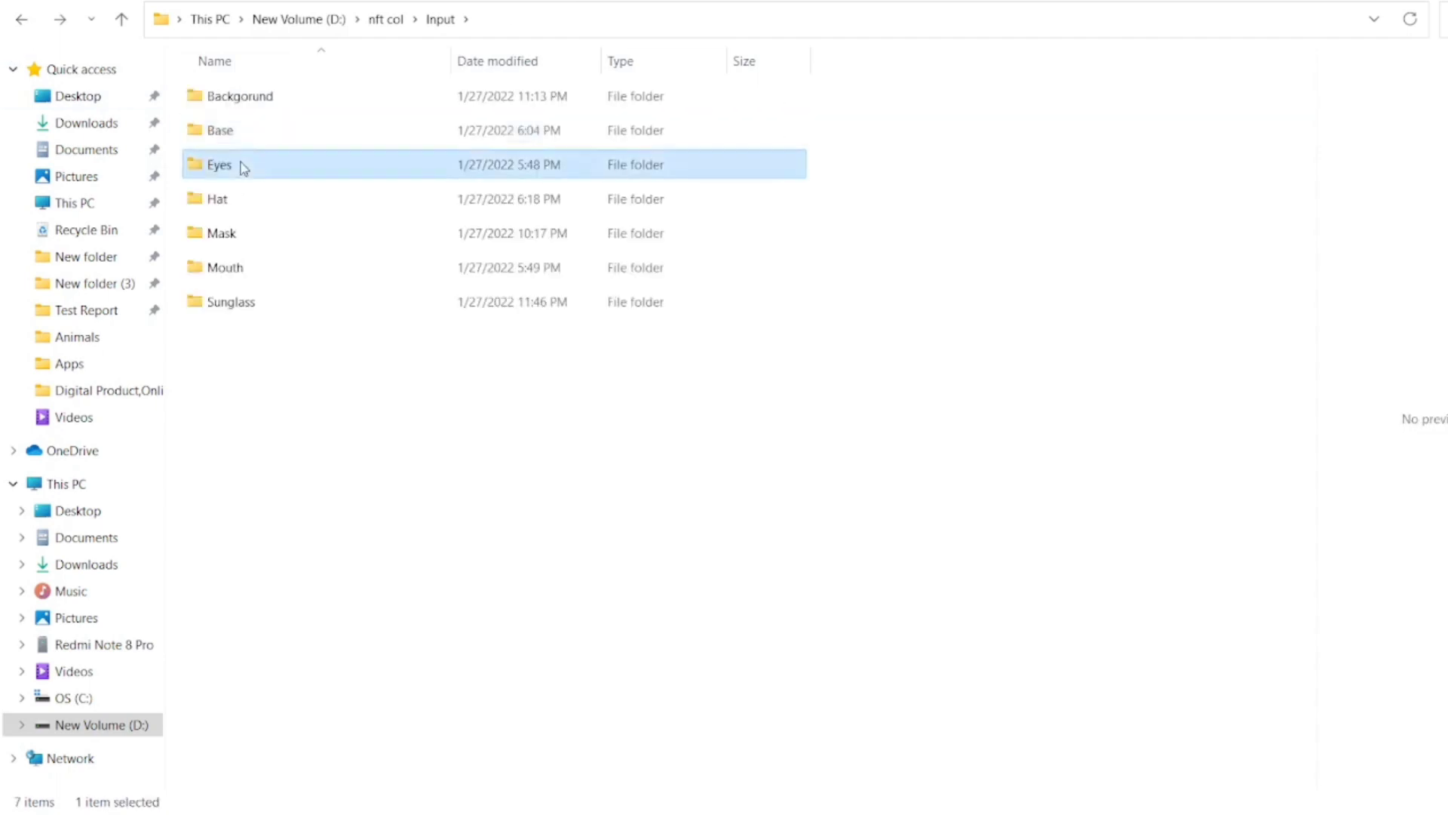
{"action": "left_click", "coordinate": [251, 96]}
{"action": "double_click", "coordinate": [251, 95]}
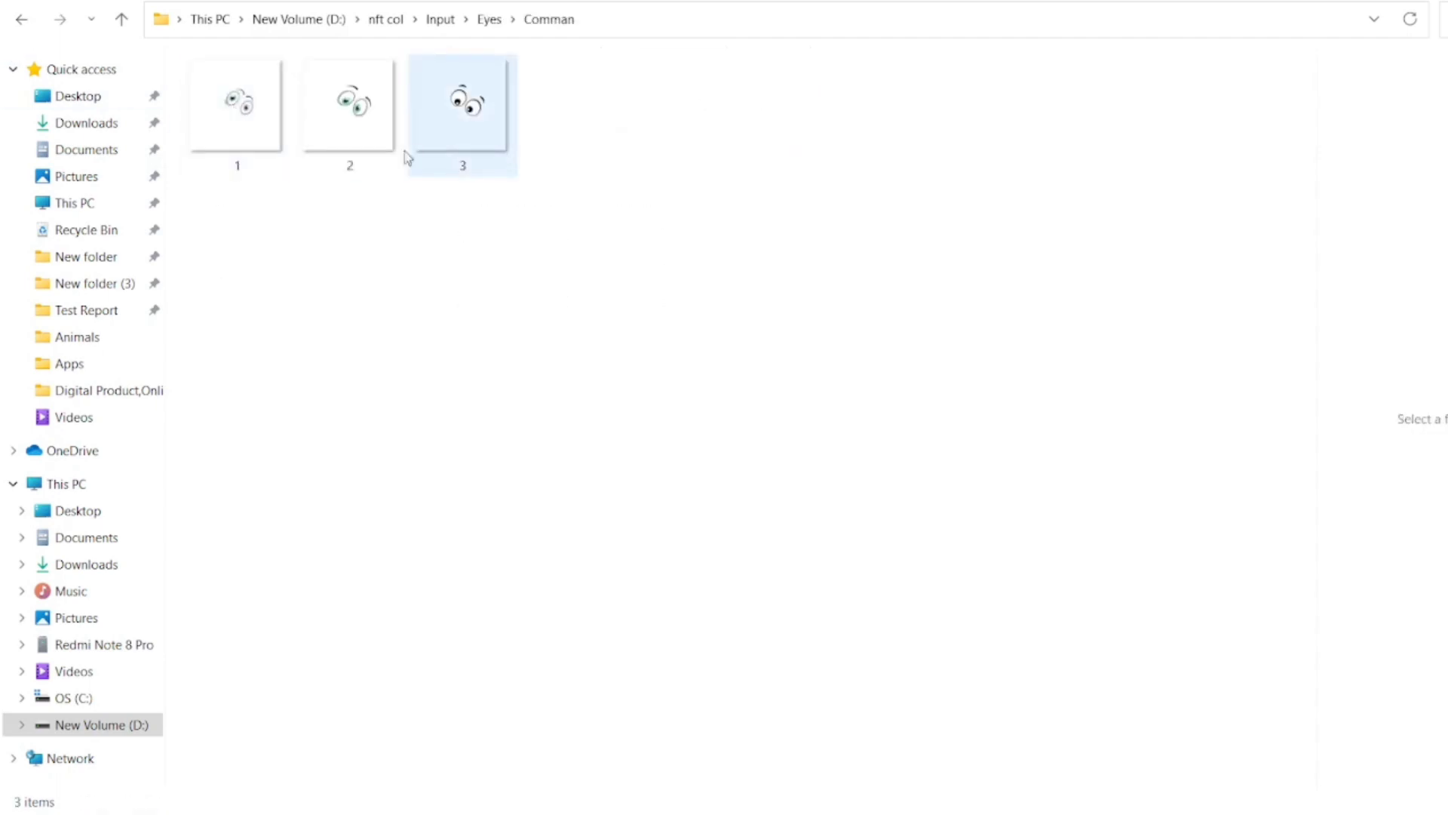
{"action": "left_click", "coordinate": [488, 156]}
{"action": "mouse_move", "coordinate": [489, 157]}
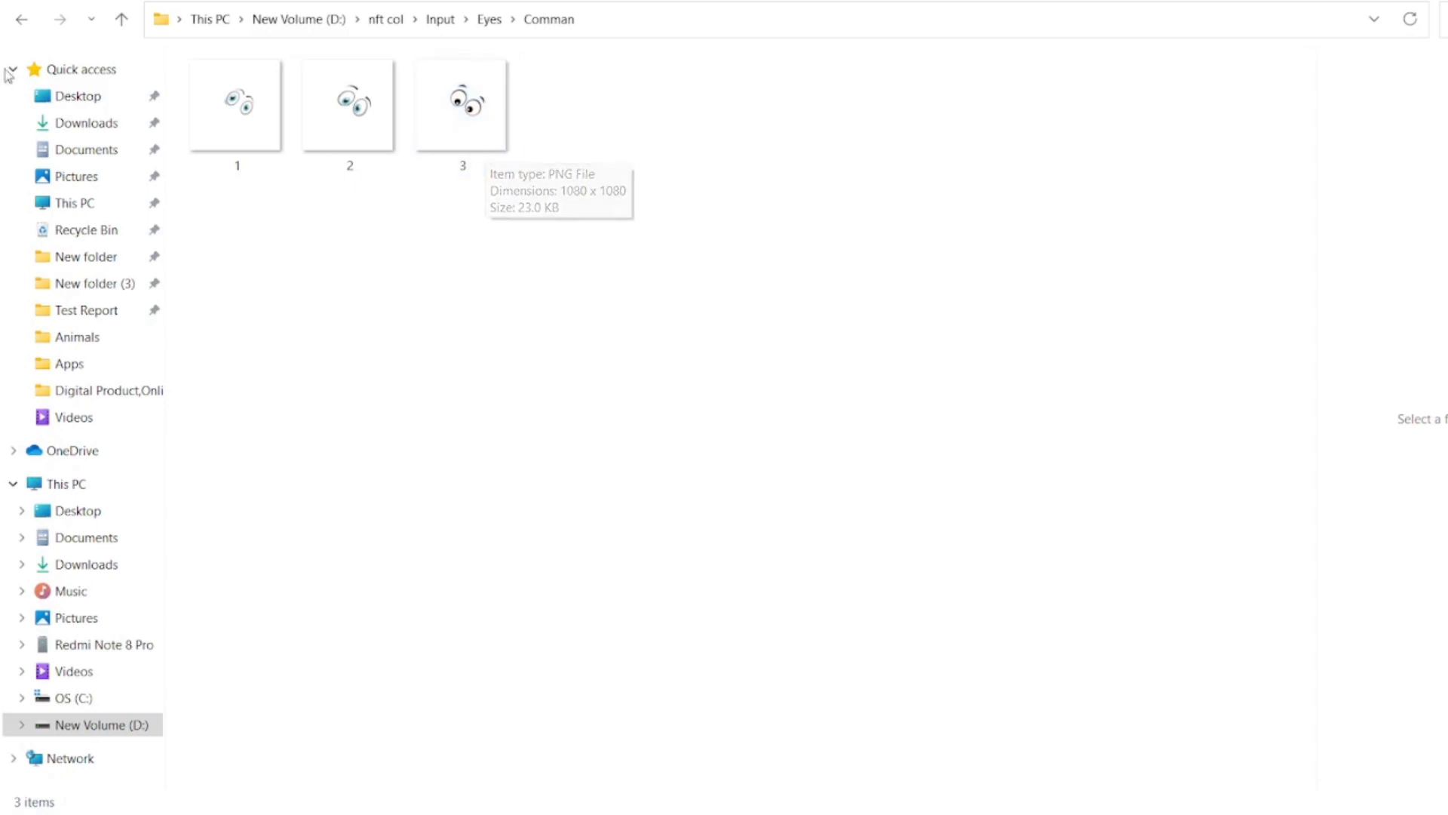
{"action": "left_click", "coordinate": [18, 20]}
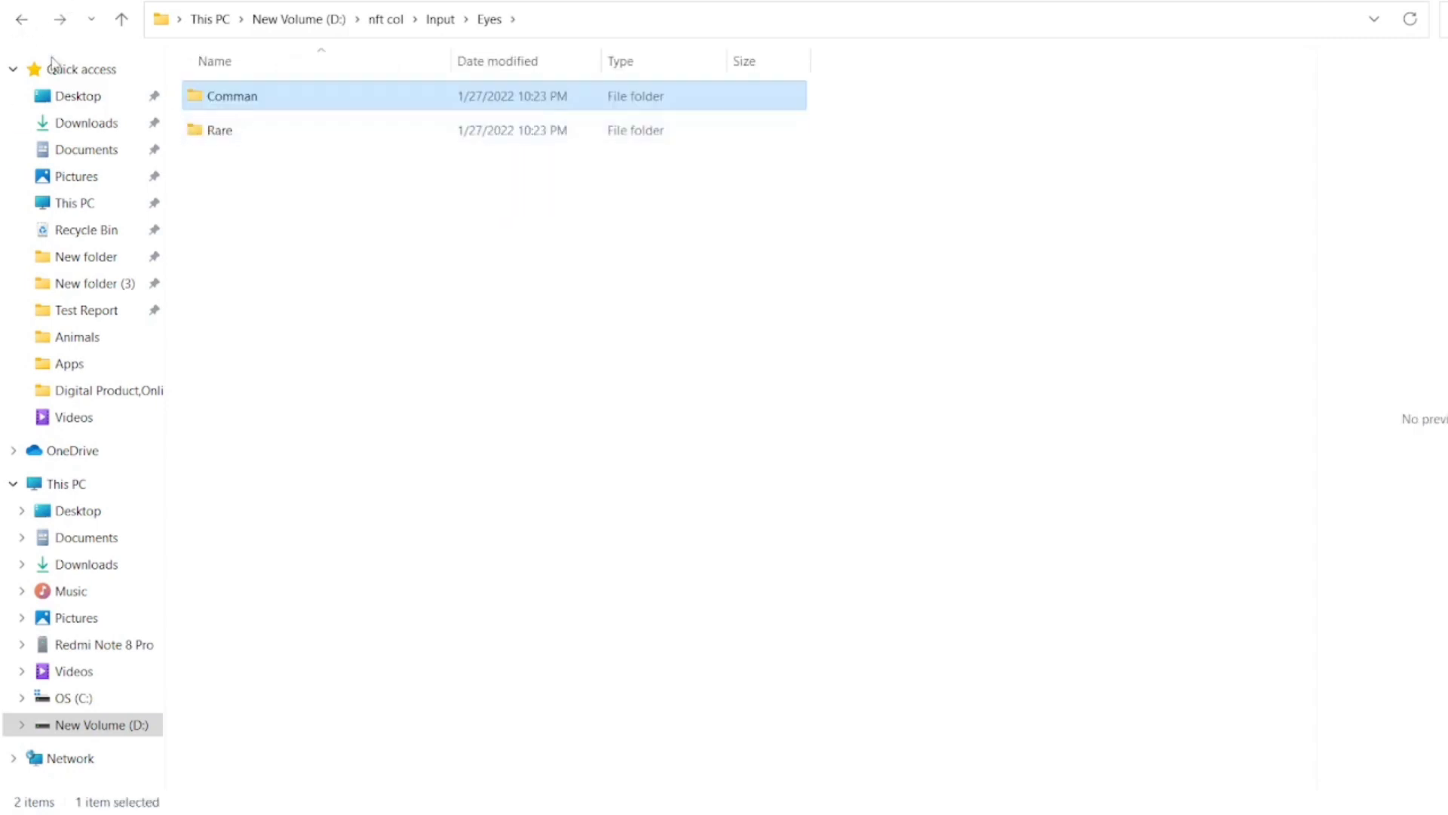
{"action": "left_click", "coordinate": [21, 19]}
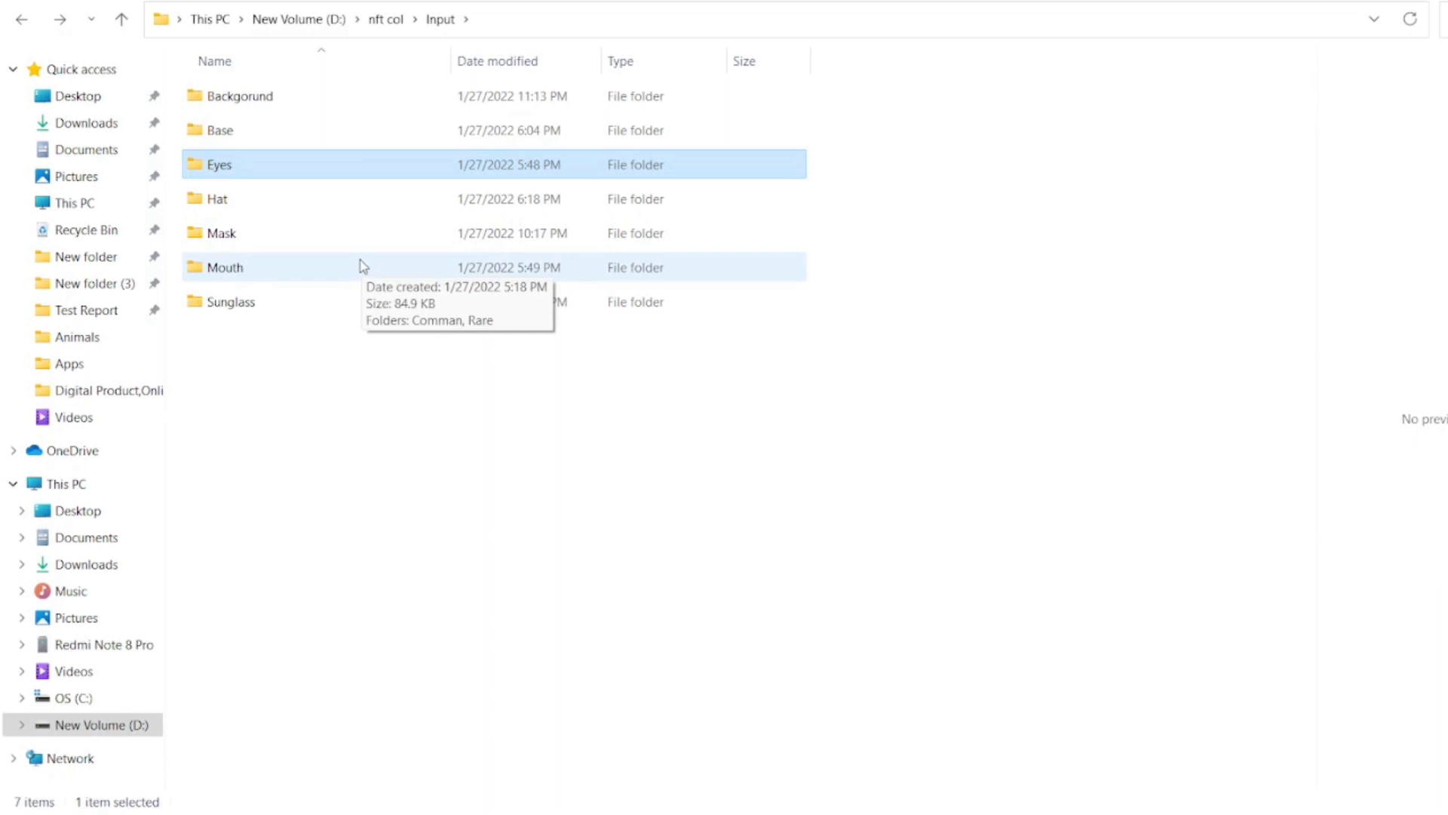
{"action": "double_click", "coordinate": [359, 276]}
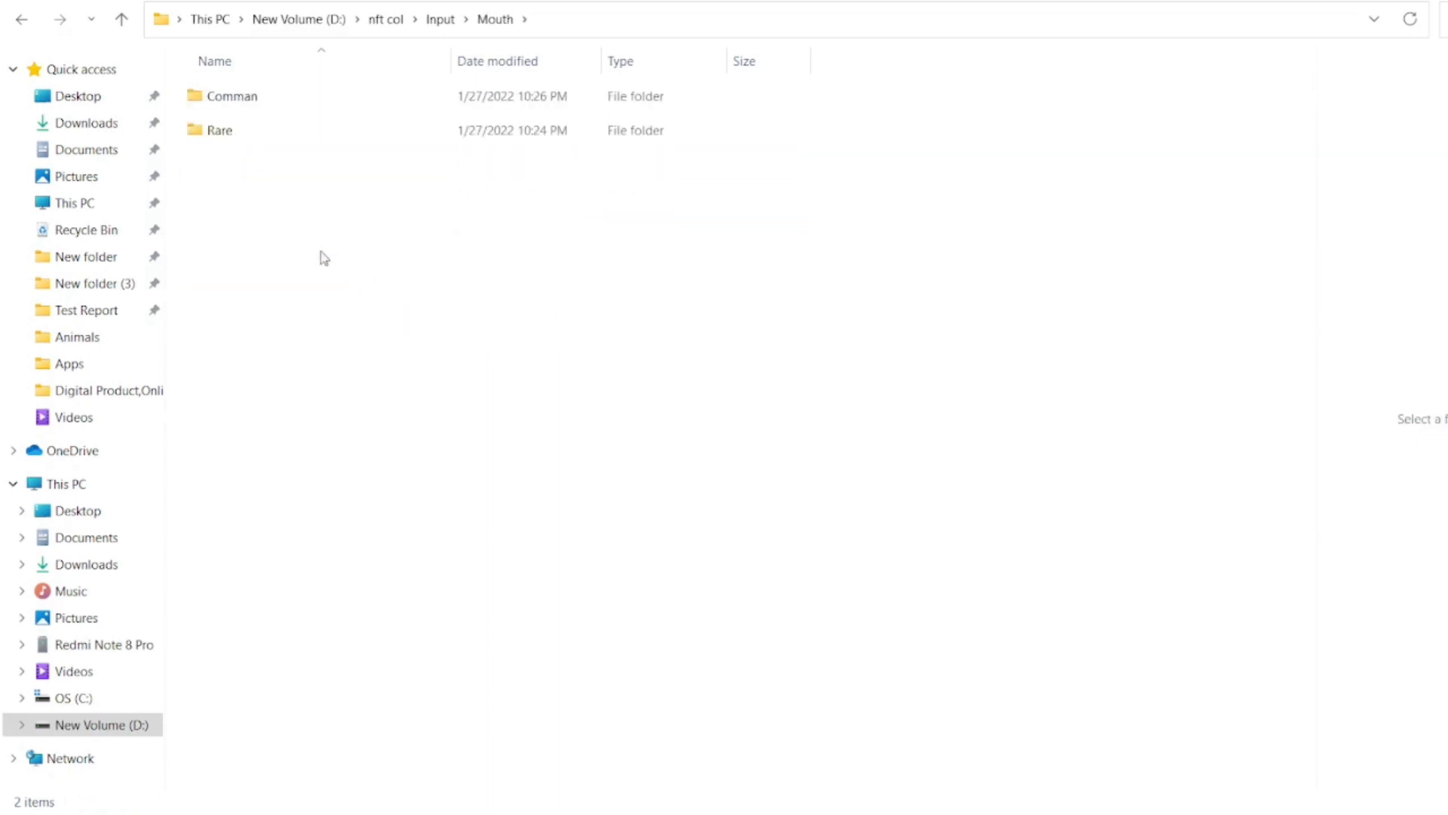
{"action": "left_click", "coordinate": [21, 19]}
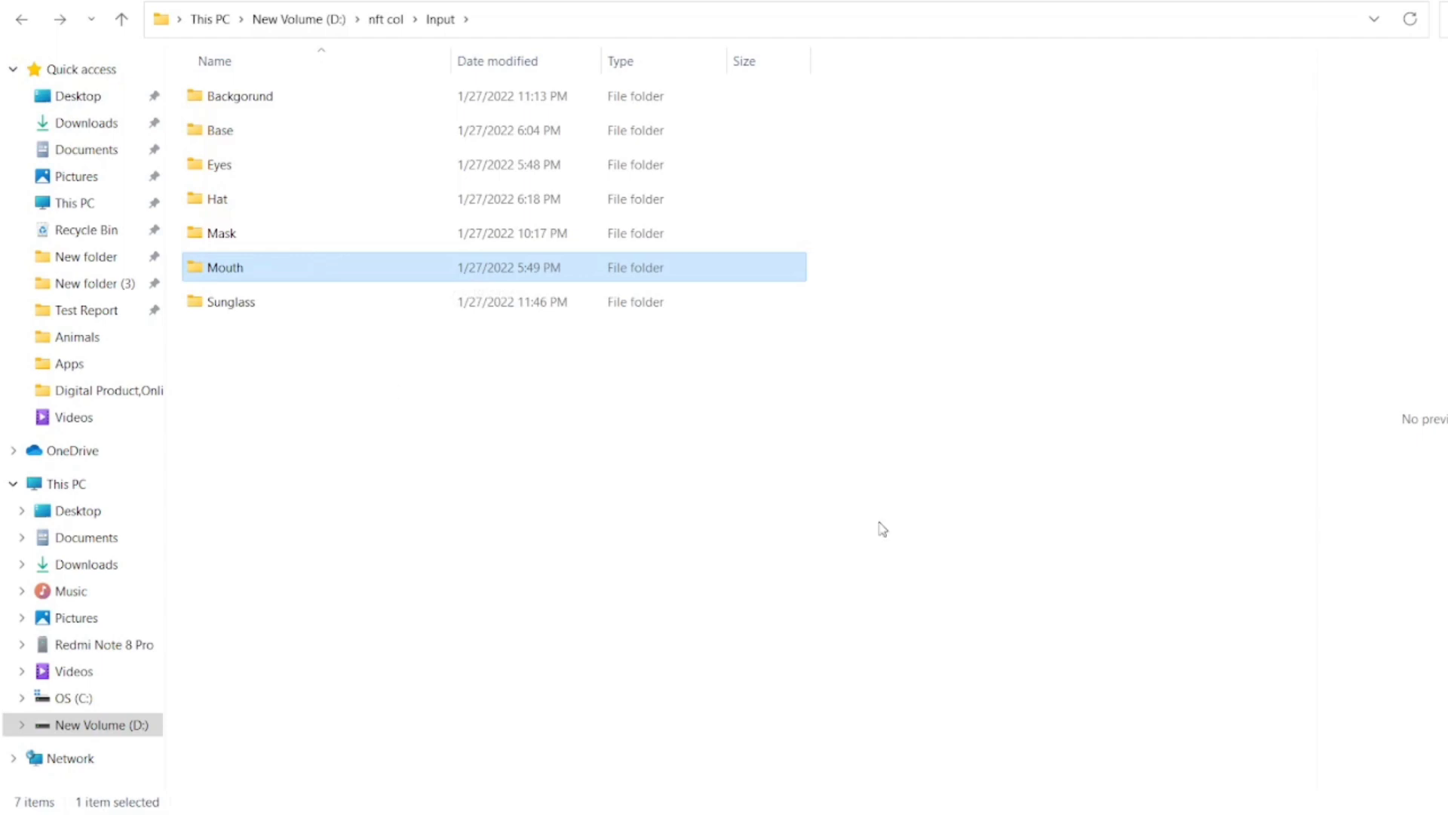
- Switch to the NFT generator and browse for its input folder in nft col on New Volume (D:)
{"action": "mouse_move", "coordinate": [1078, 805]}
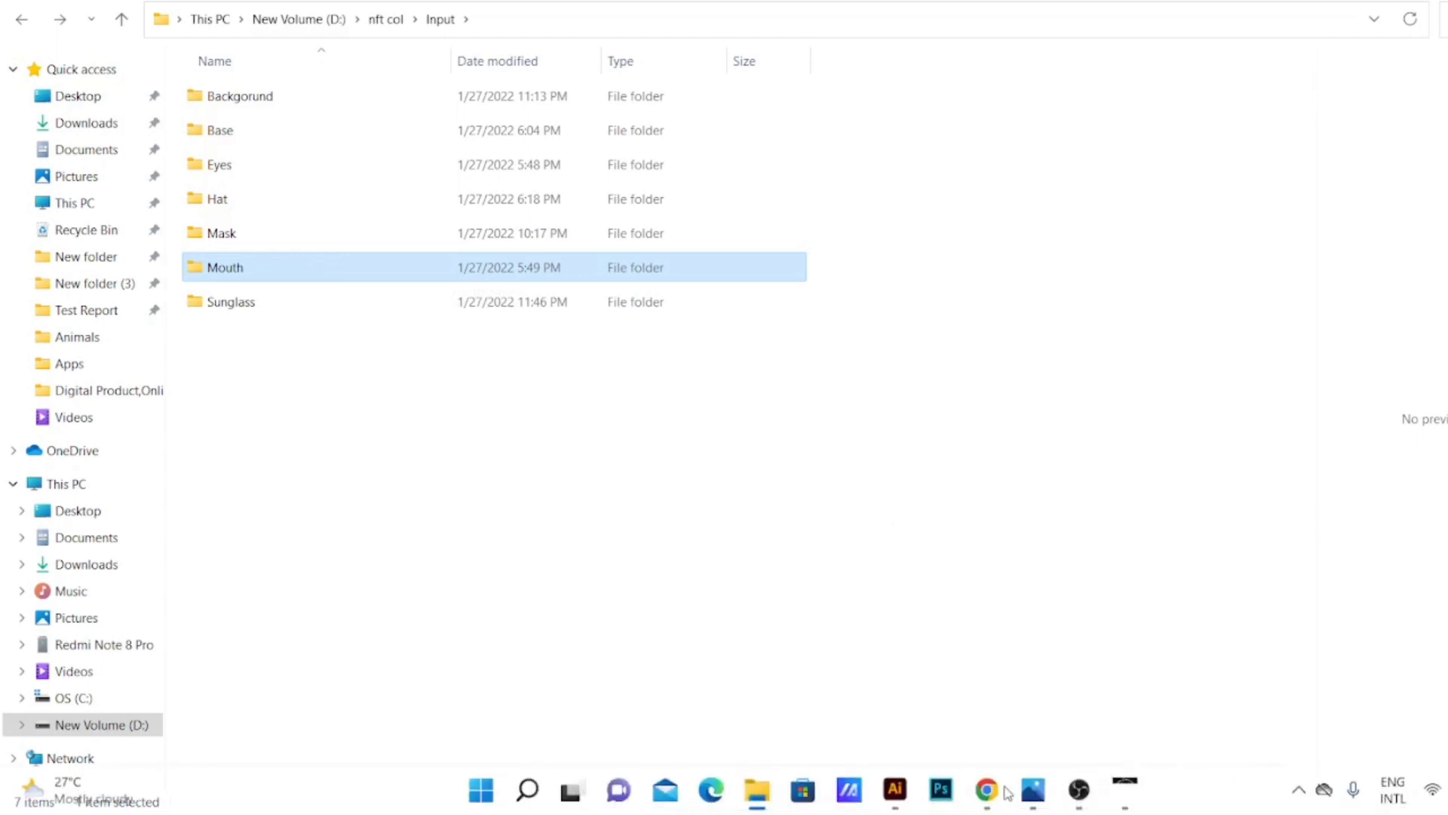
{"action": "mouse_move", "coordinate": [1128, 790]}
{"action": "left_click", "coordinate": [1122, 794]}
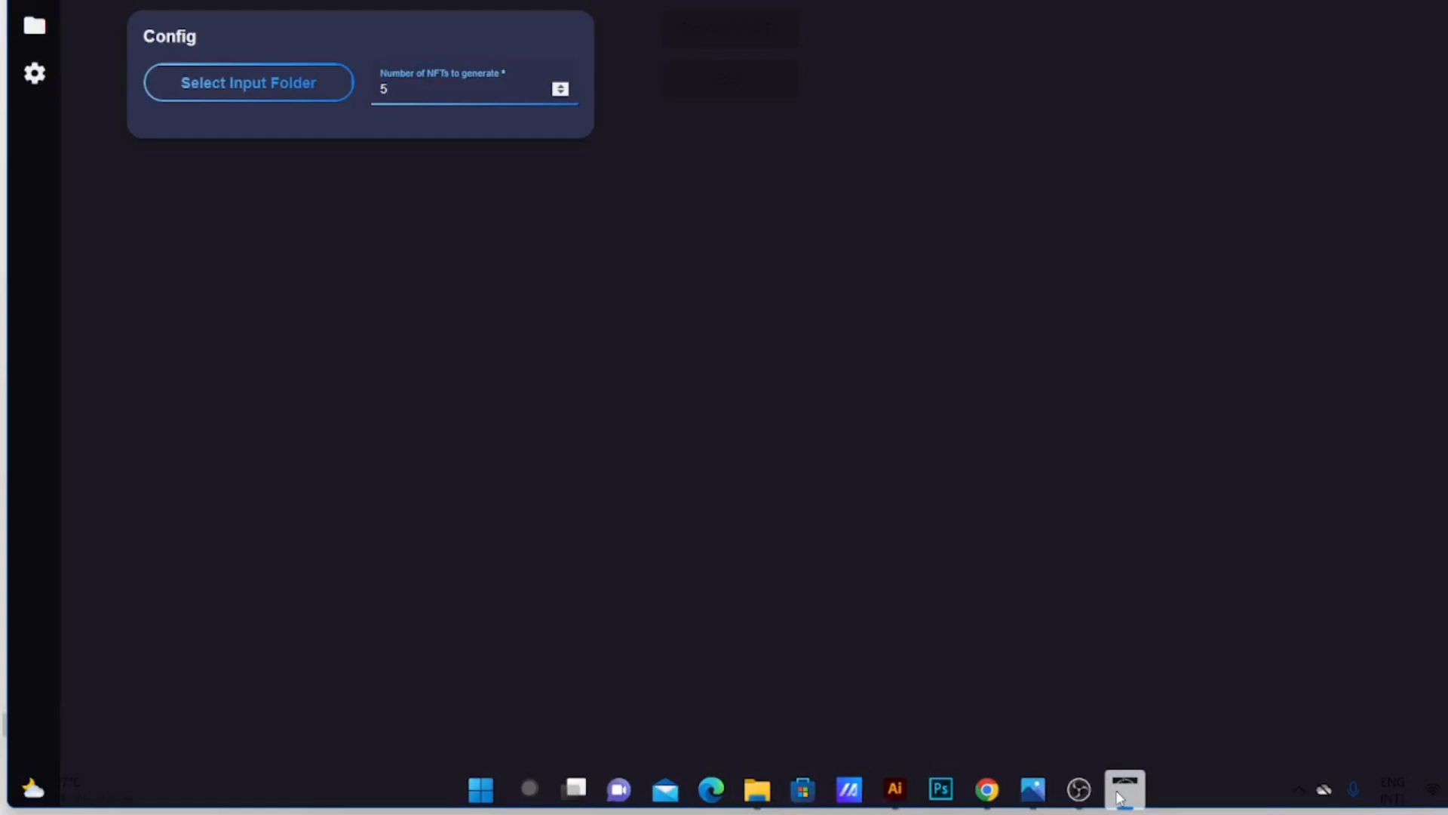
{"action": "left_click", "coordinate": [249, 75]}
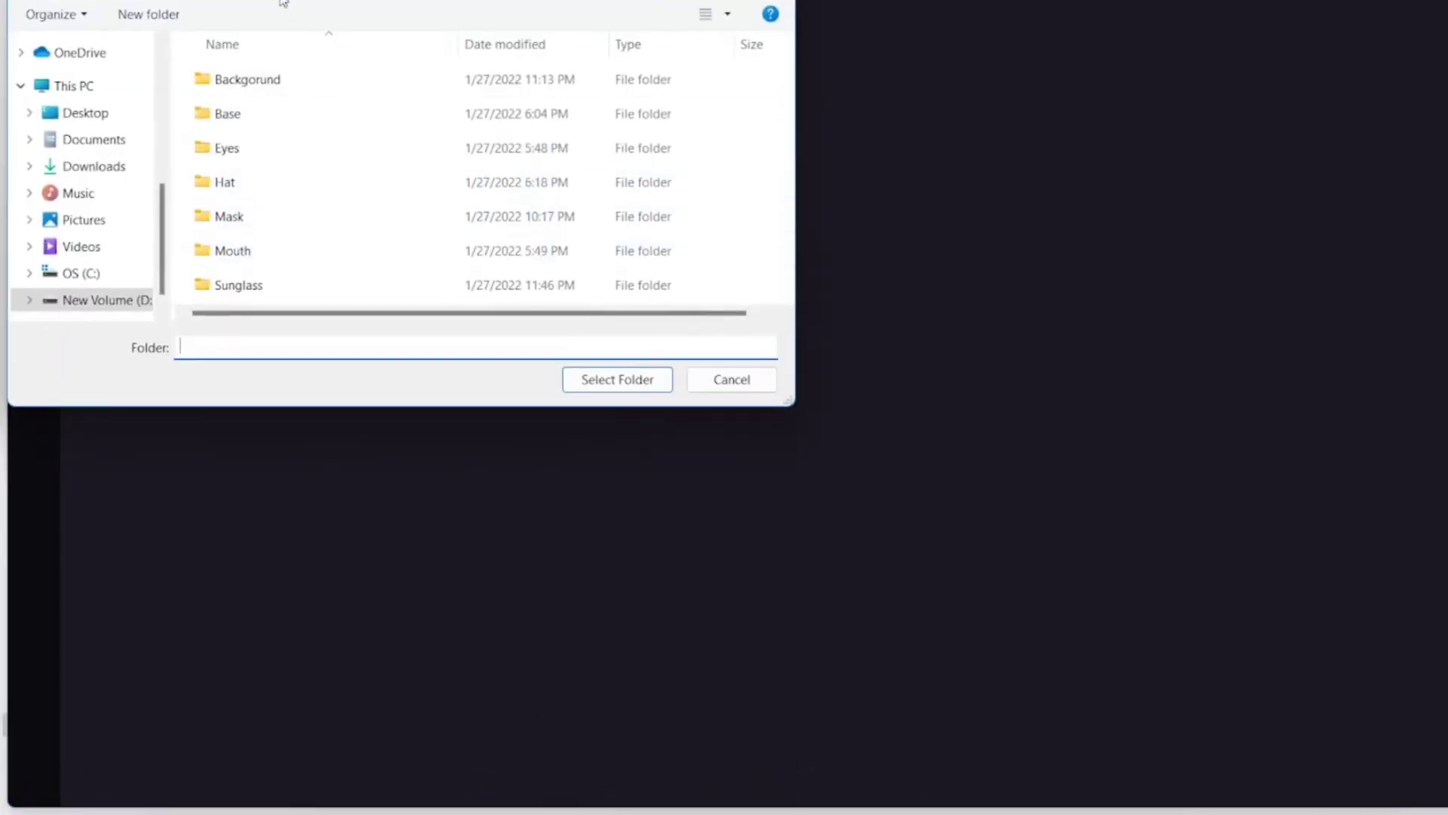
{"action": "left_click", "coordinate": [97, 300]}
{"action": "left_click", "coordinate": [304, 317]}
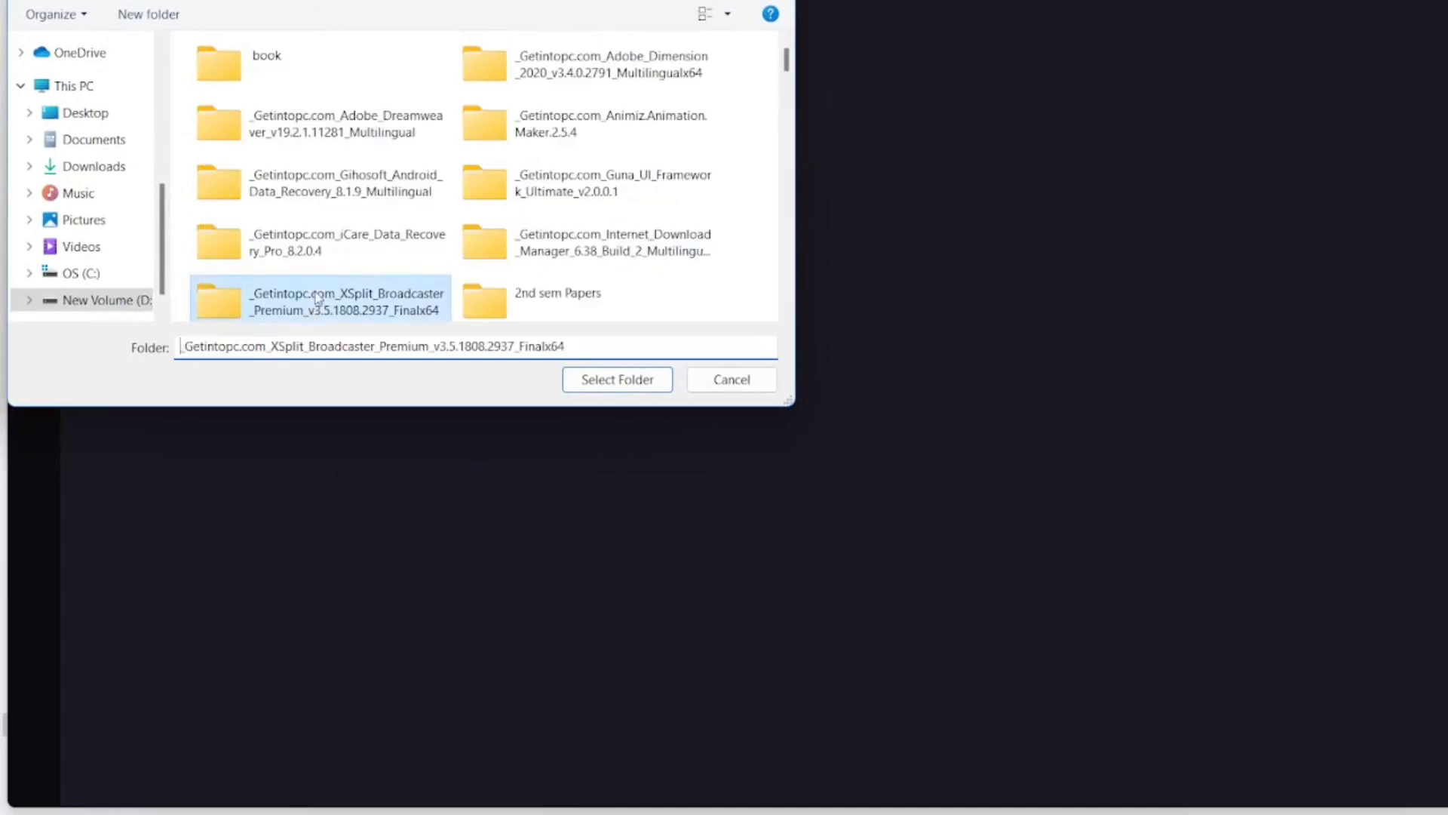
{"action": "scroll", "coordinate": [304, 317], "scroll_direction": "down", "scroll_amount": 1}
{"action": "key", "text": "n"}
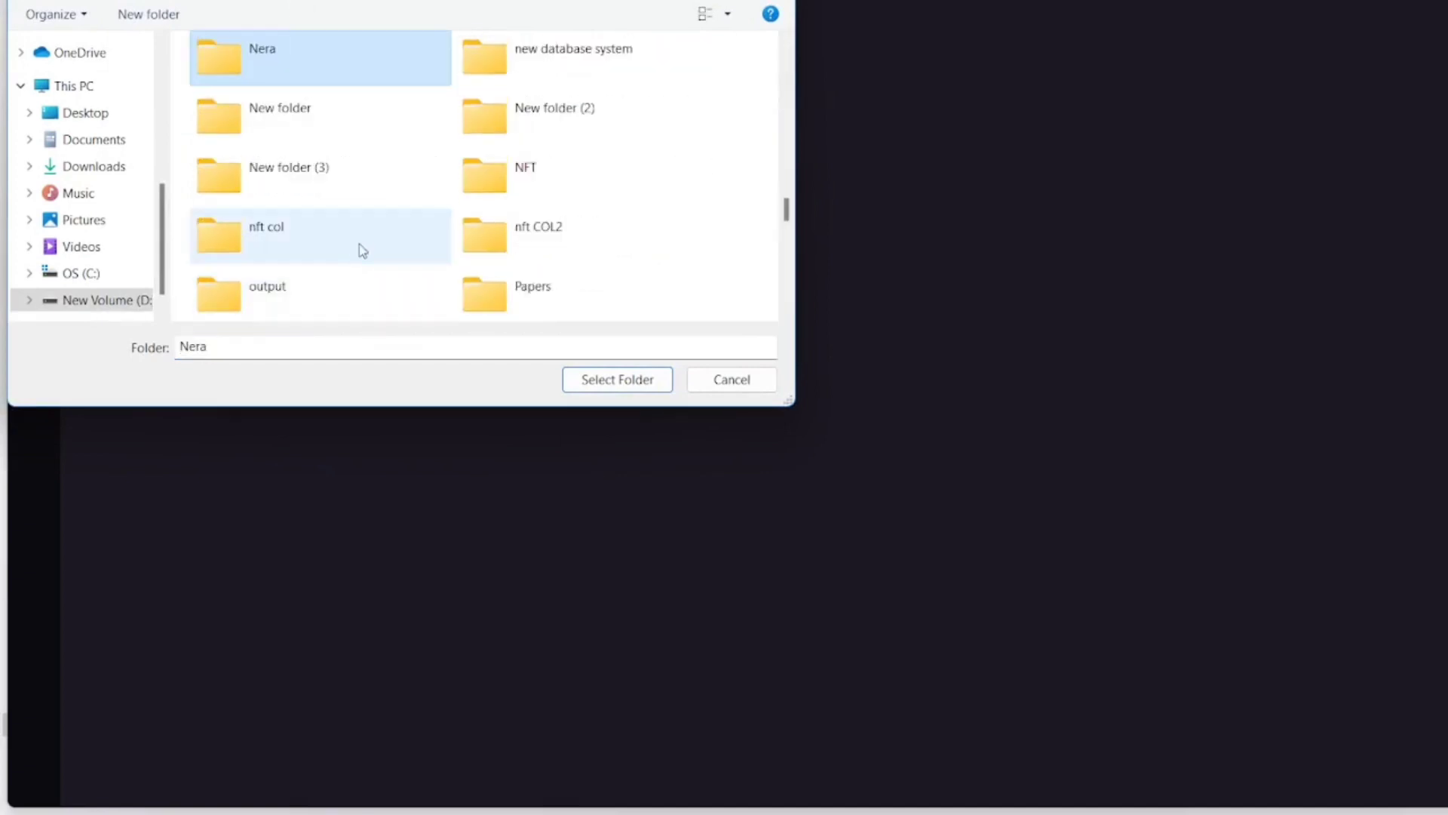
{"action": "double_click", "coordinate": [291, 240]}
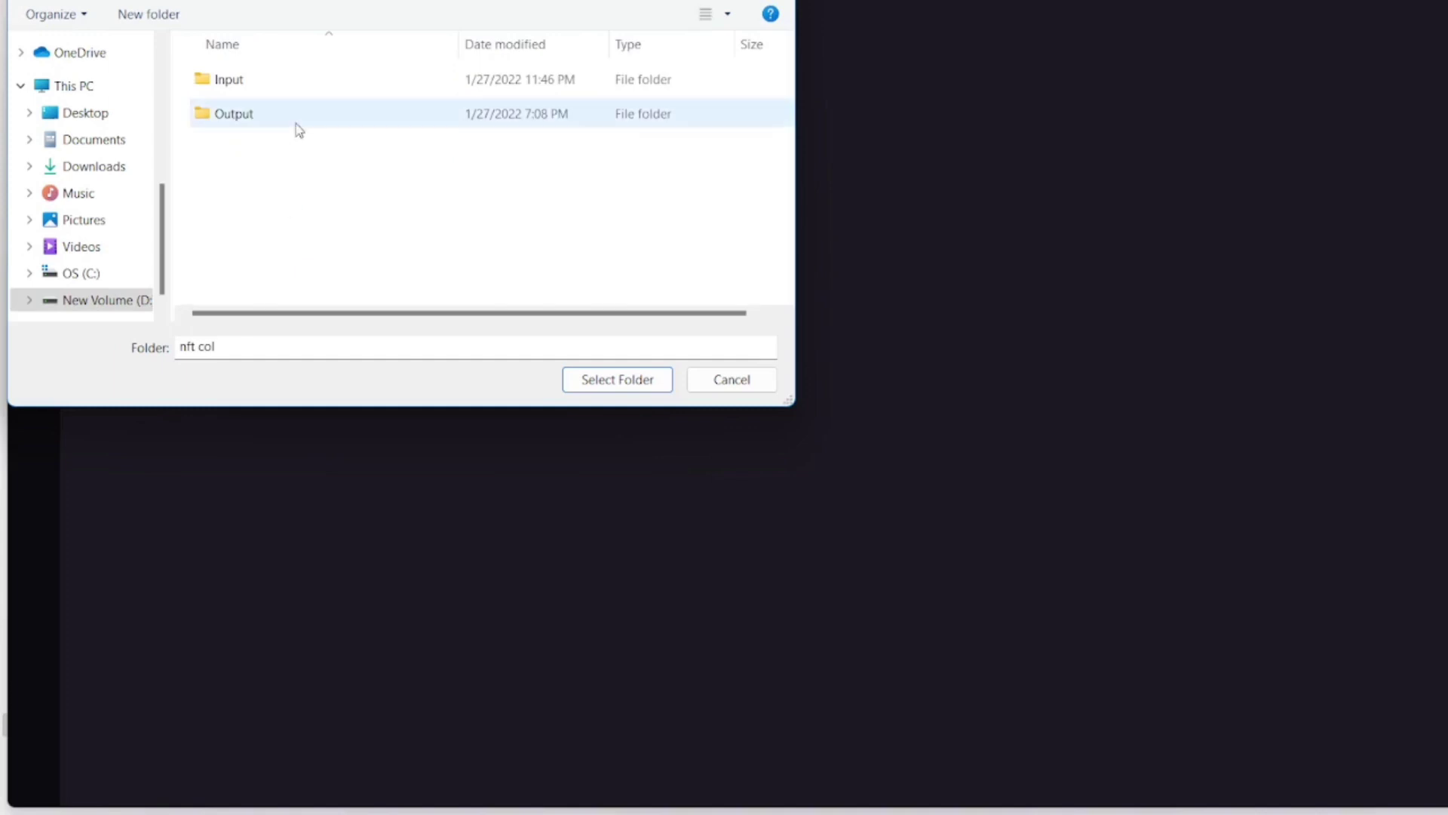
- Choose the Input folder inside nft col as the generator's input folder
{"action": "left_click", "coordinate": [309, 87]}
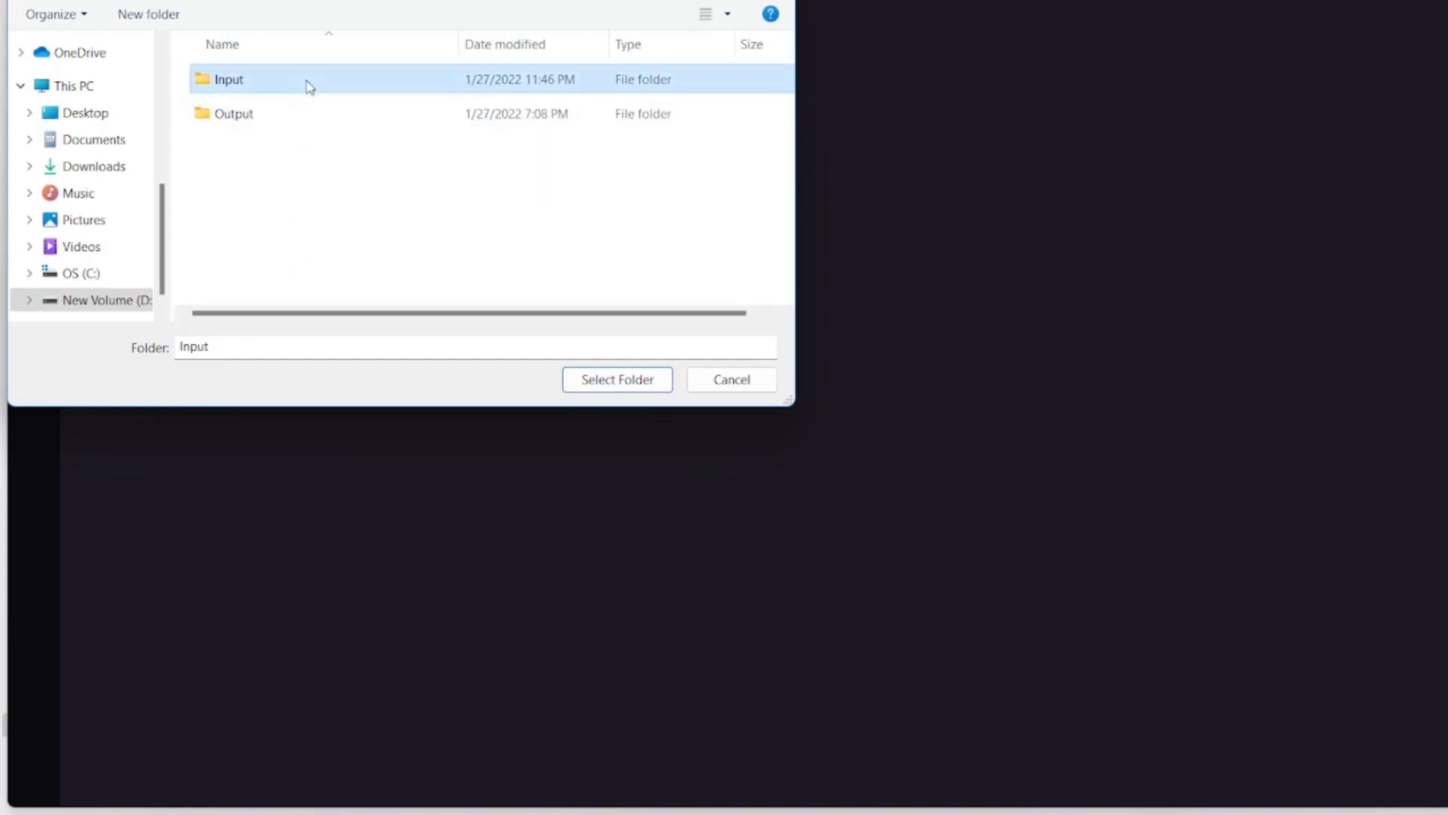
{"action": "double_click", "coordinate": [309, 87]}
{"action": "key", "text": "alt+Left"}
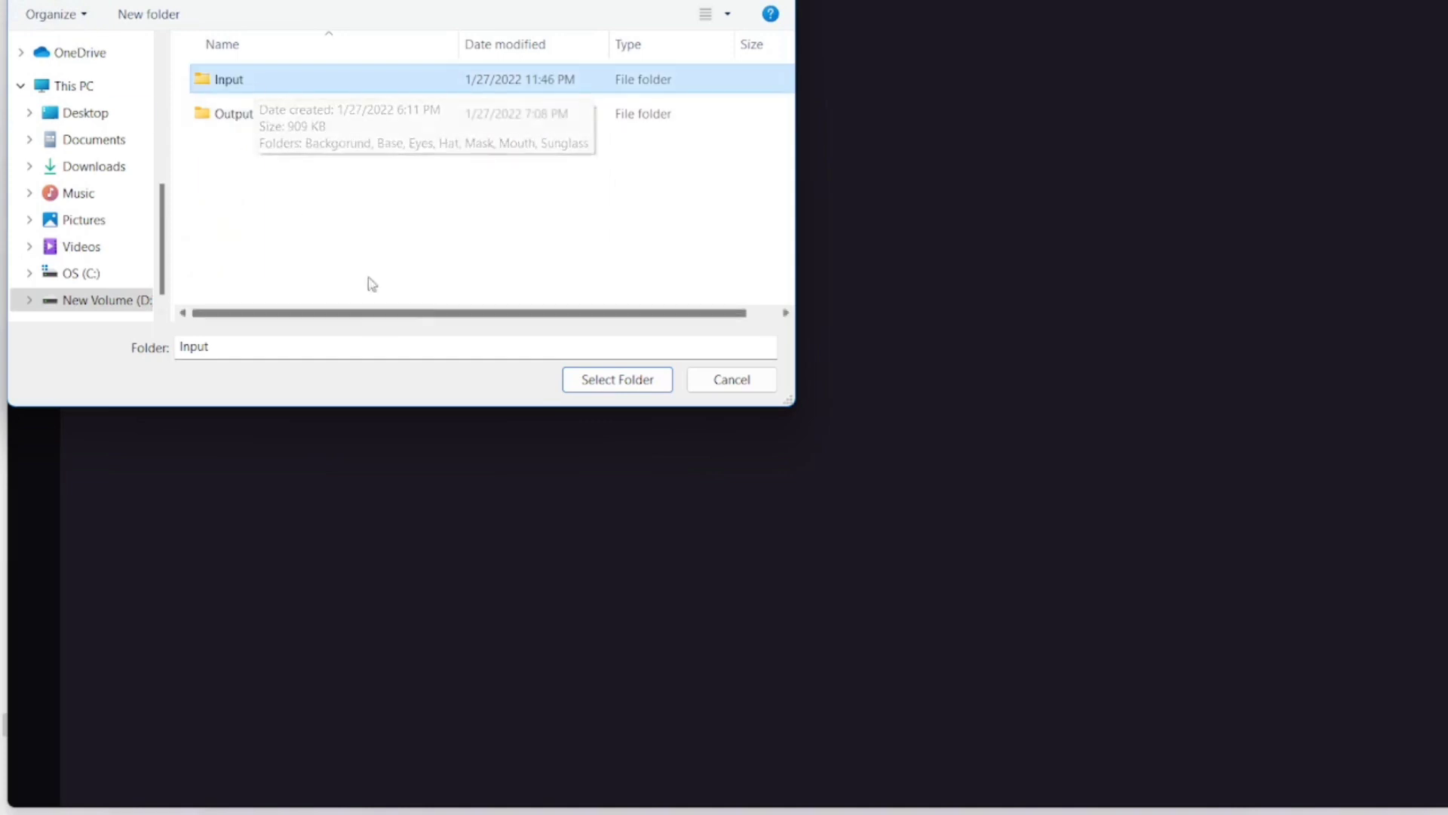
{"action": "left_click", "coordinate": [640, 378]}
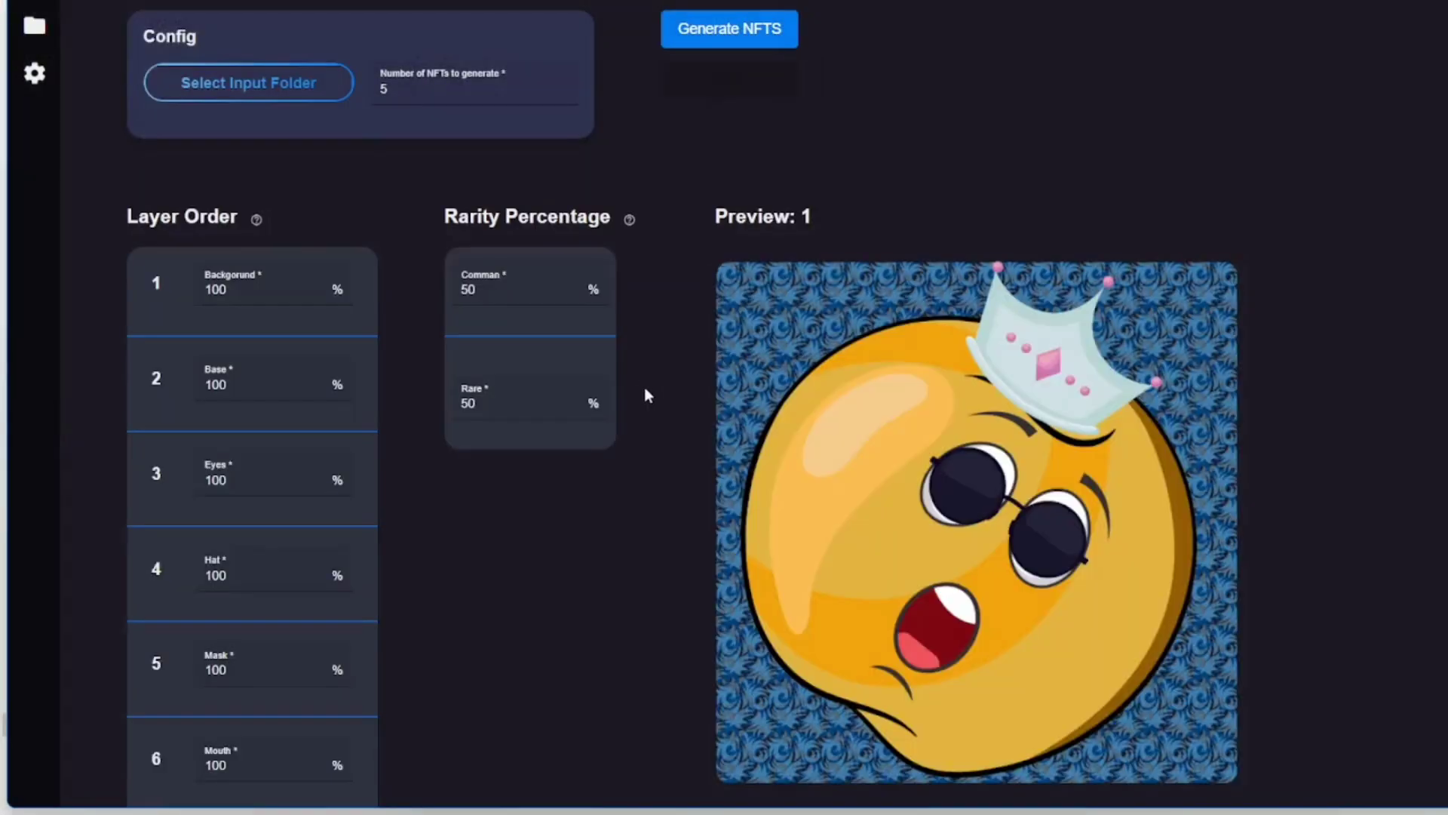
- Examine the layer order, rarity percentages and preview, generating random previews to check how the layers stack
{"action": "scroll", "coordinate": [1011, 490], "scroll_direction": "down", "scroll_amount": 2}
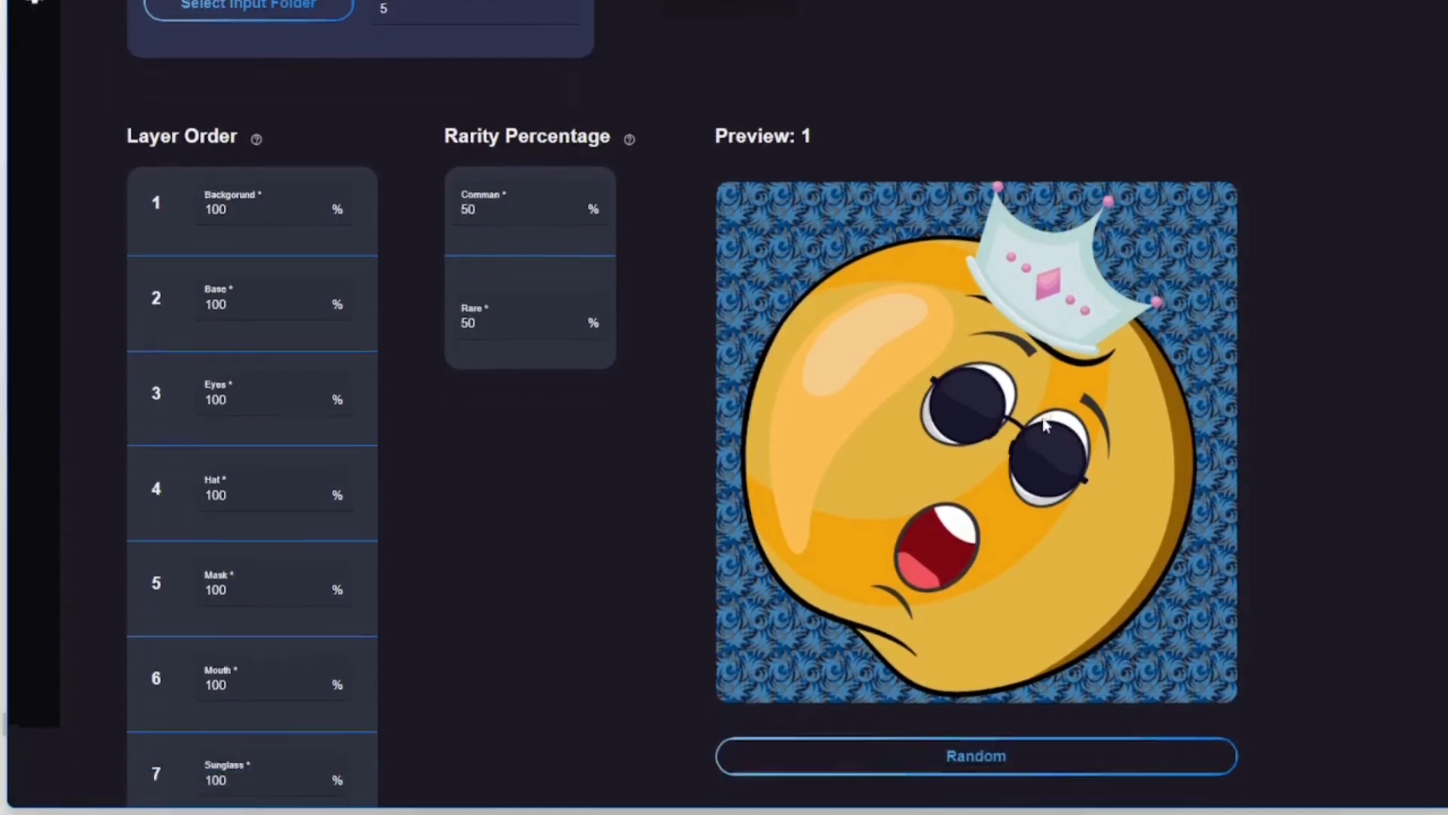
{"action": "scroll", "coordinate": [1009, 552], "scroll_direction": "up", "scroll_amount": 2}
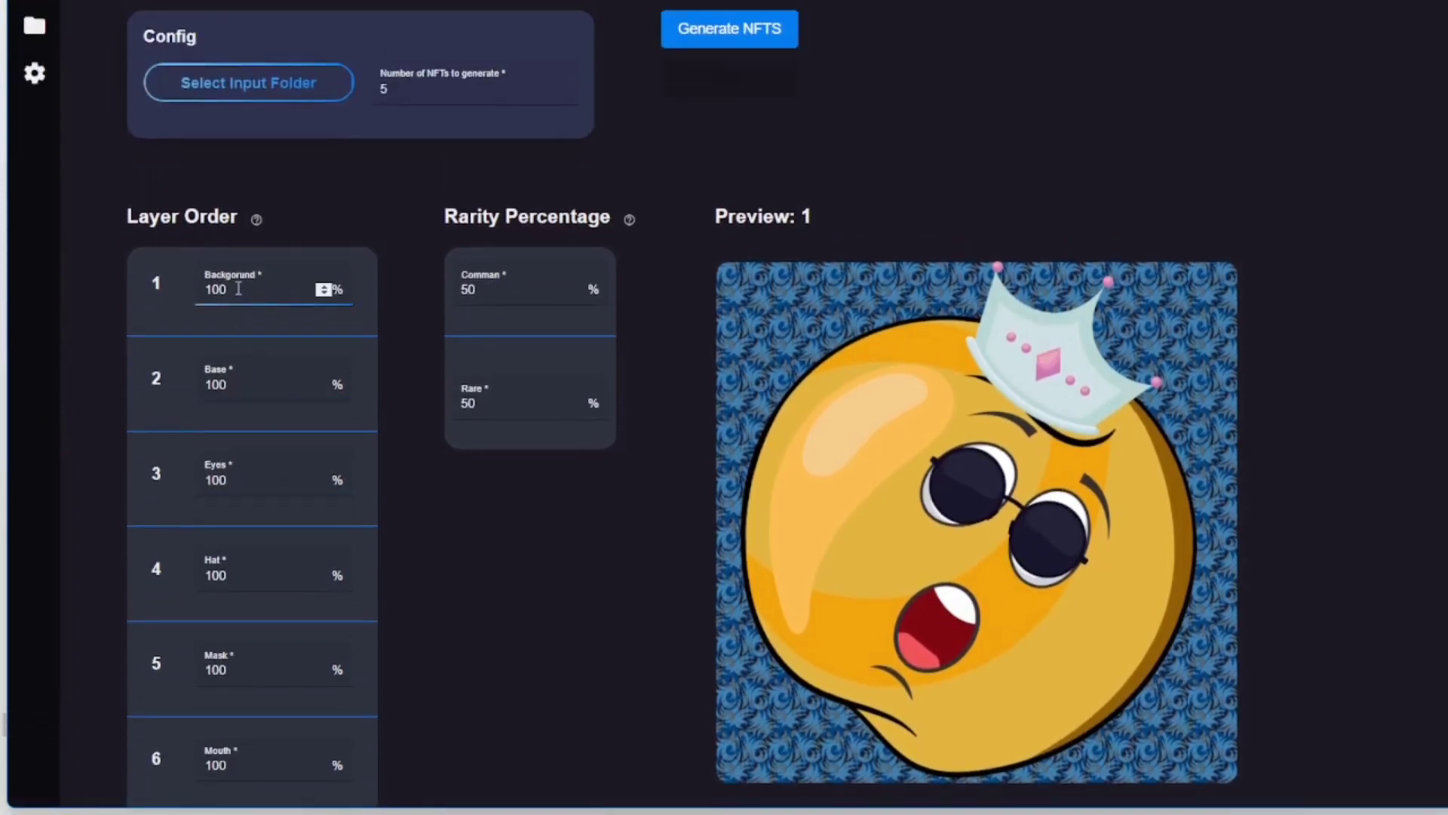
{"action": "scroll", "coordinate": [239, 289], "scroll_direction": "down", "scroll_amount": 2}
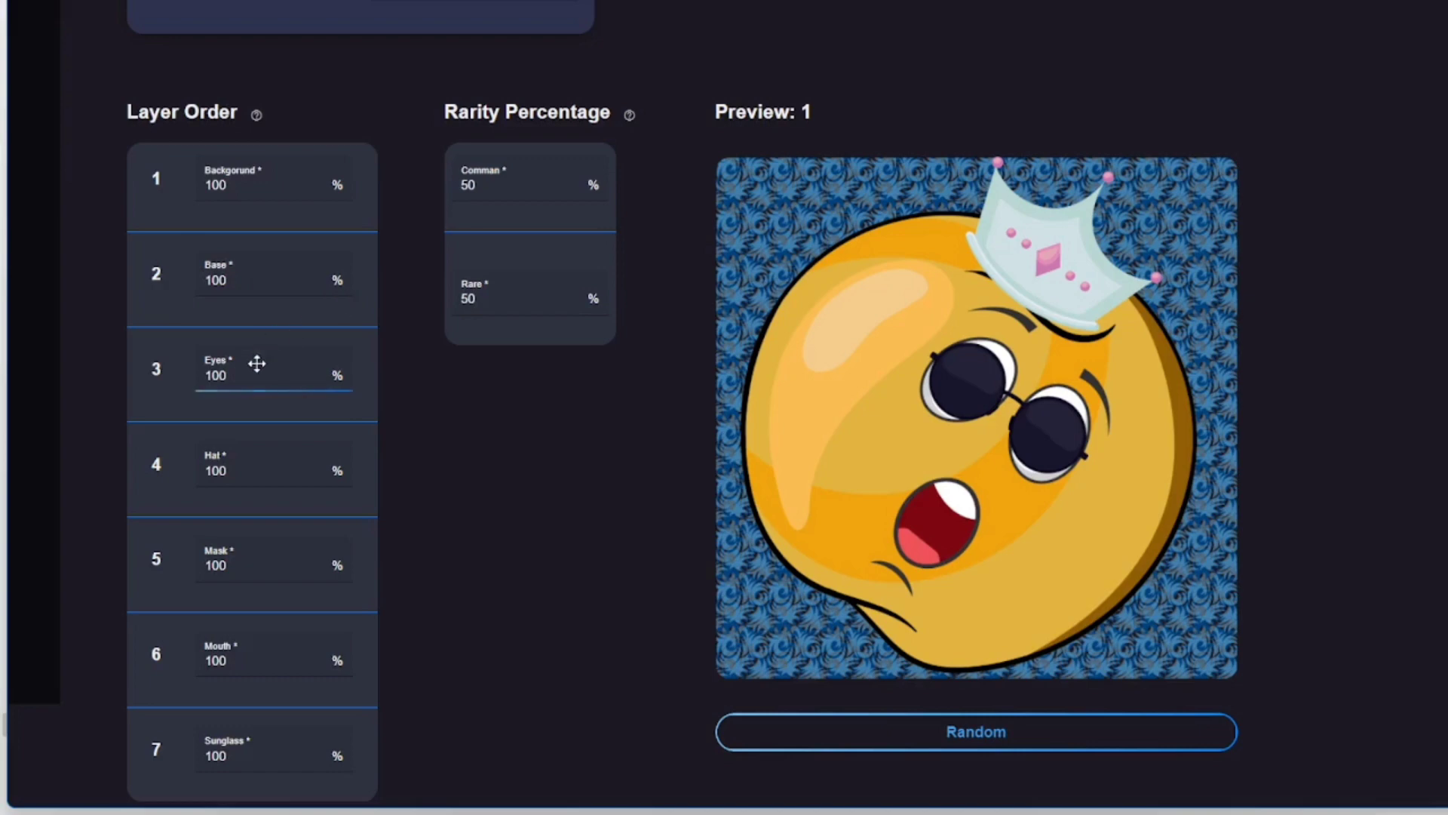
{"action": "left_click", "coordinate": [240, 471]}
{"action": "left_click", "coordinate": [941, 745]}
{"action": "left_click", "coordinate": [941, 742]}
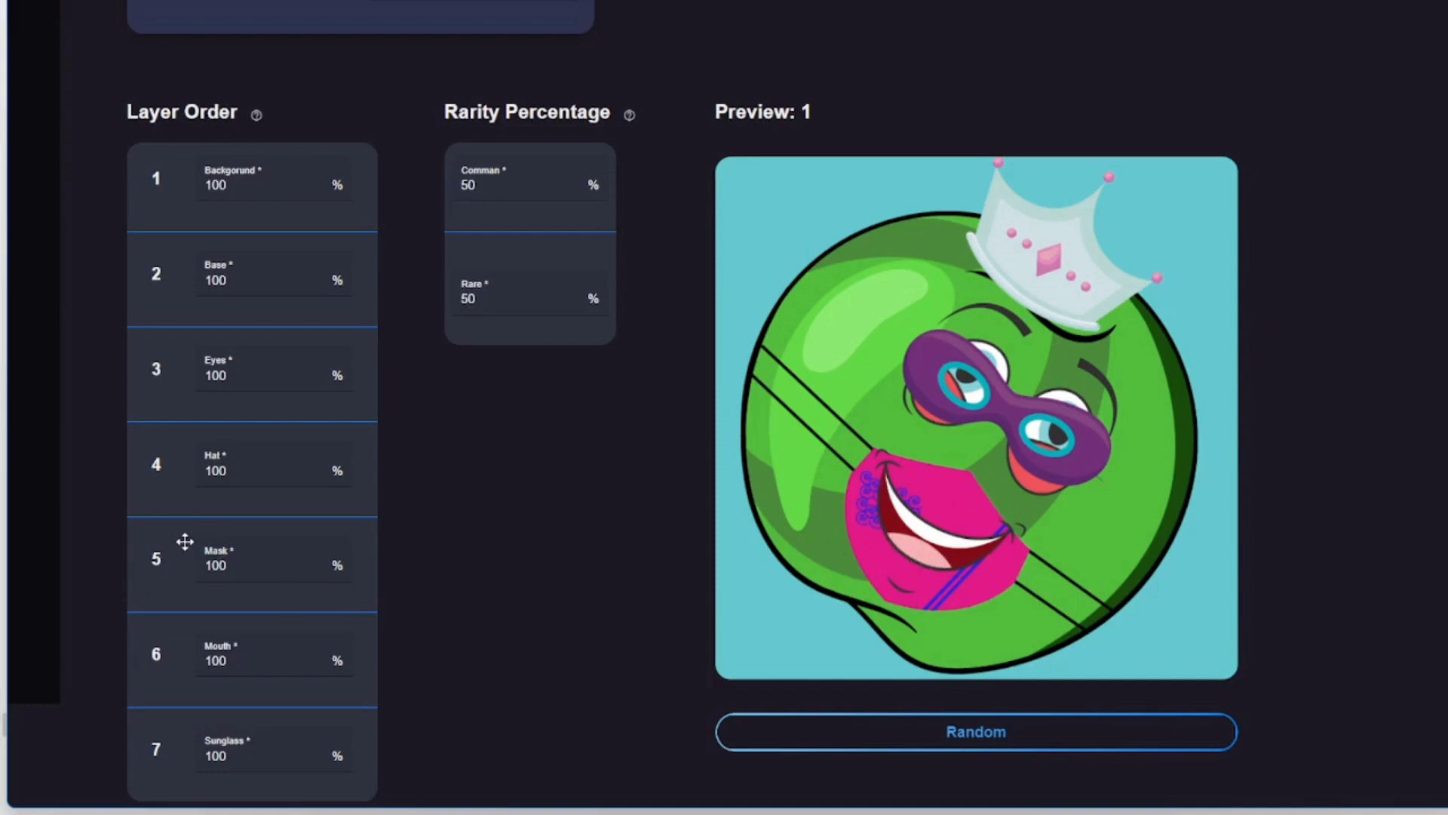
- Move the Mask layer after Mouth to position 6 in the layer order and randomise the preview to check it
{"action": "left_click_drag", "start_coordinate": [185, 542], "coordinate": [180, 630]}
{"action": "left_click", "coordinate": [1020, 725]}
{"action": "left_click", "coordinate": [1018, 726]}
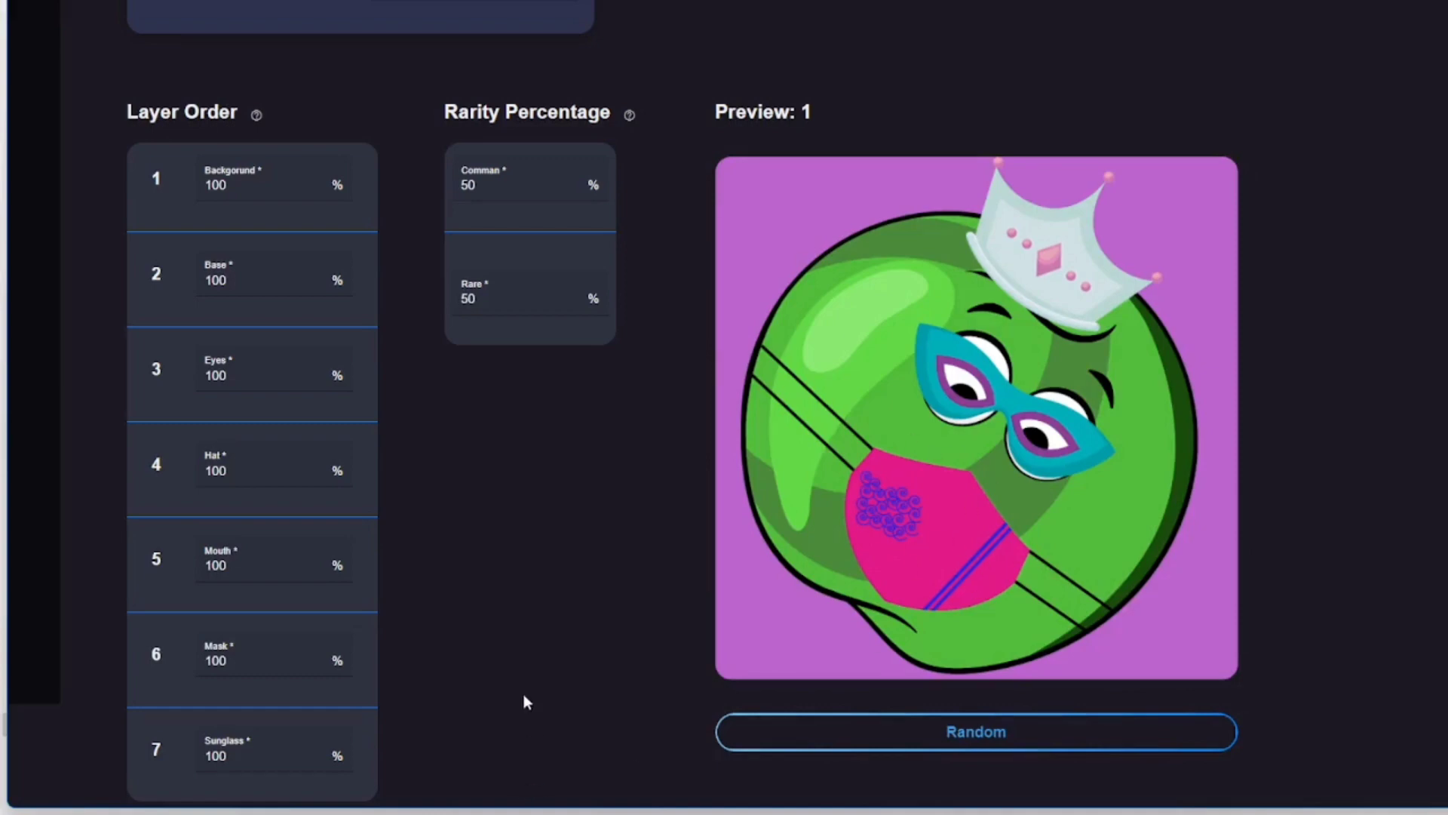
- Set the rarity percentages to 75 for Comman and 25 for Rare
{"action": "scroll", "coordinate": [136, 630], "scroll_direction": "down", "scroll_amount": 1}
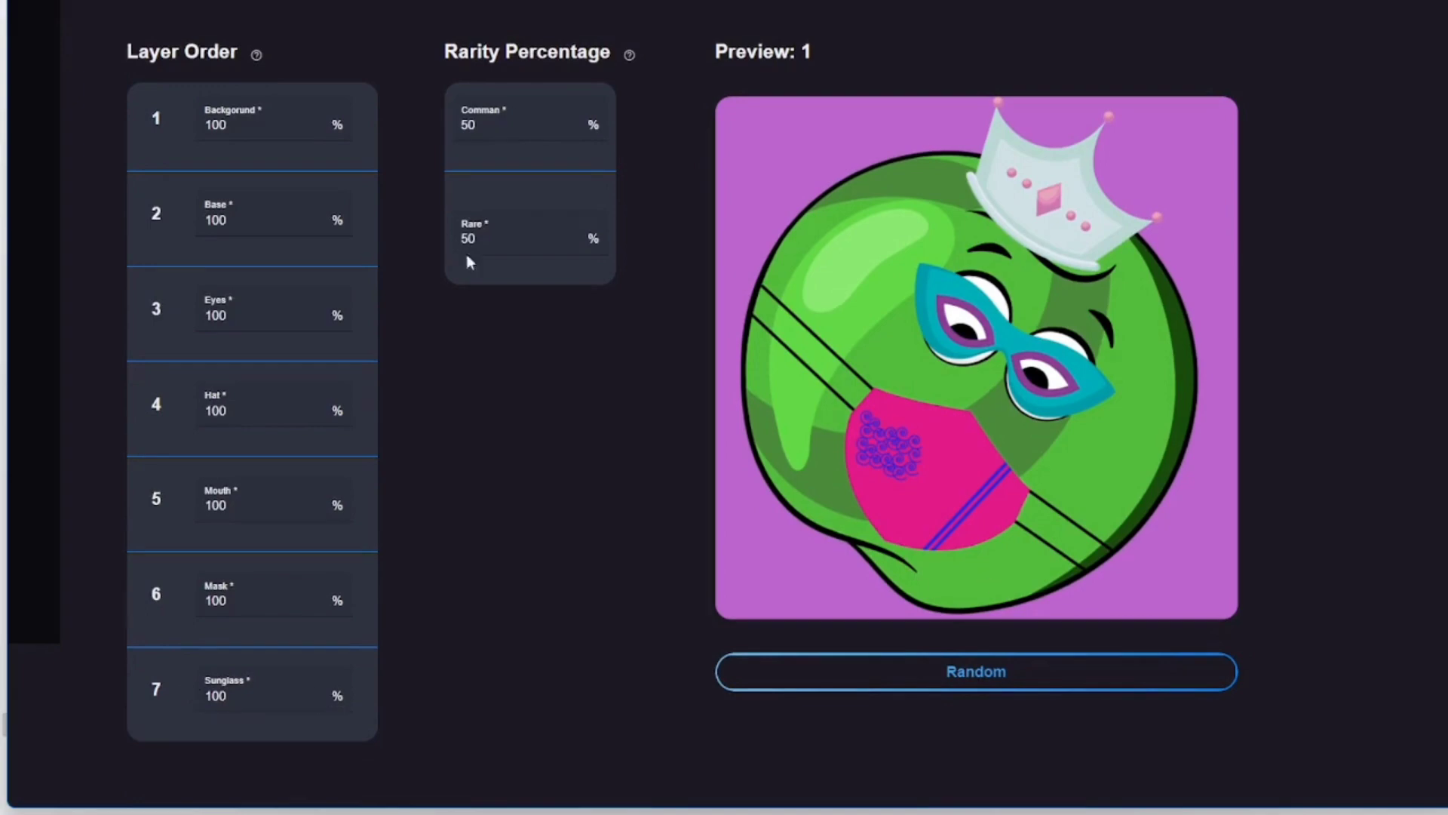
{"action": "scroll", "coordinate": [472, 269], "scroll_direction": "up", "scroll_amount": 3}
{"action": "left_click", "coordinate": [487, 286]}
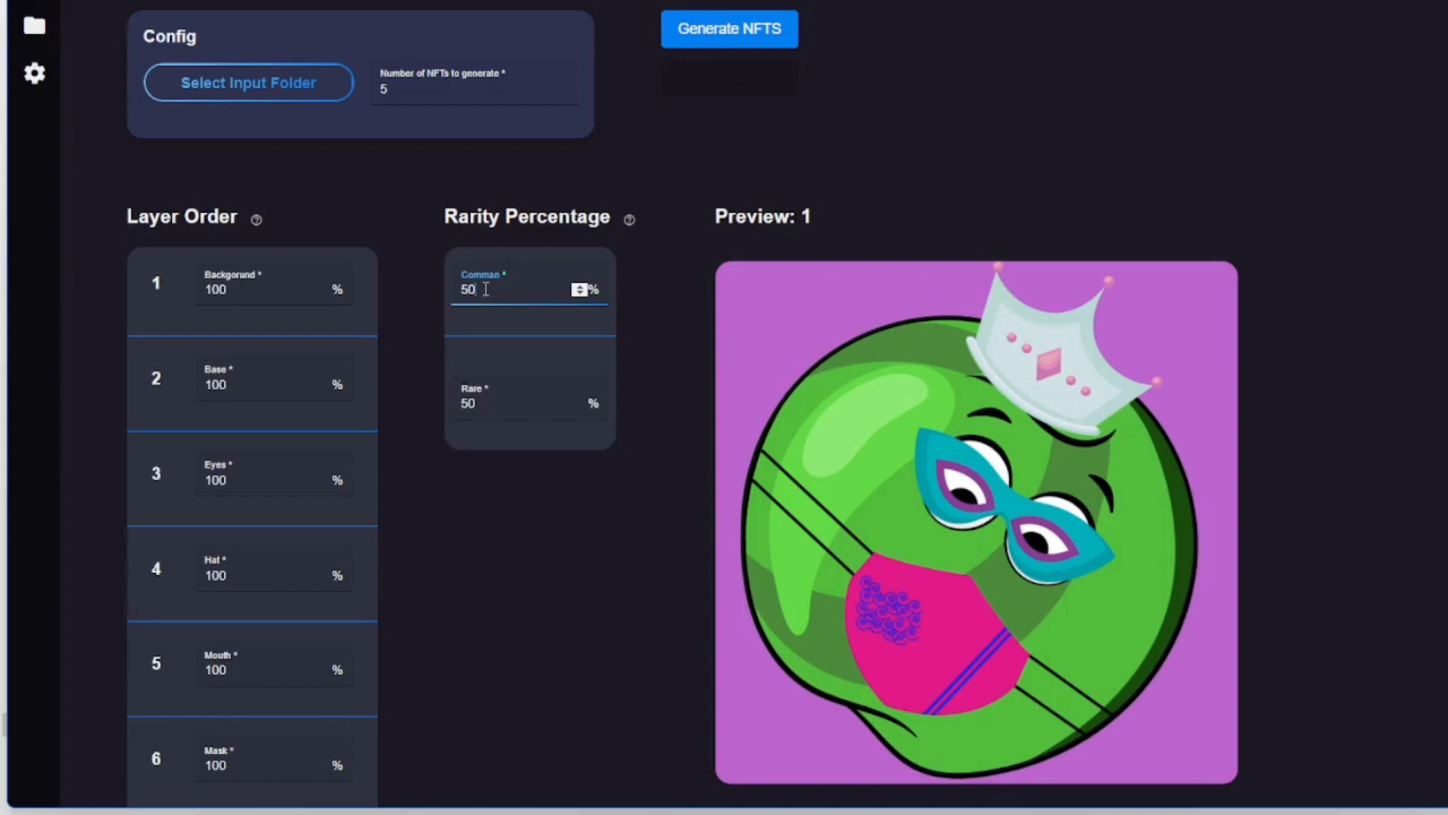
{"action": "key", "text": "BackSpace"}
{"action": "key", "text": "BackSpace"}
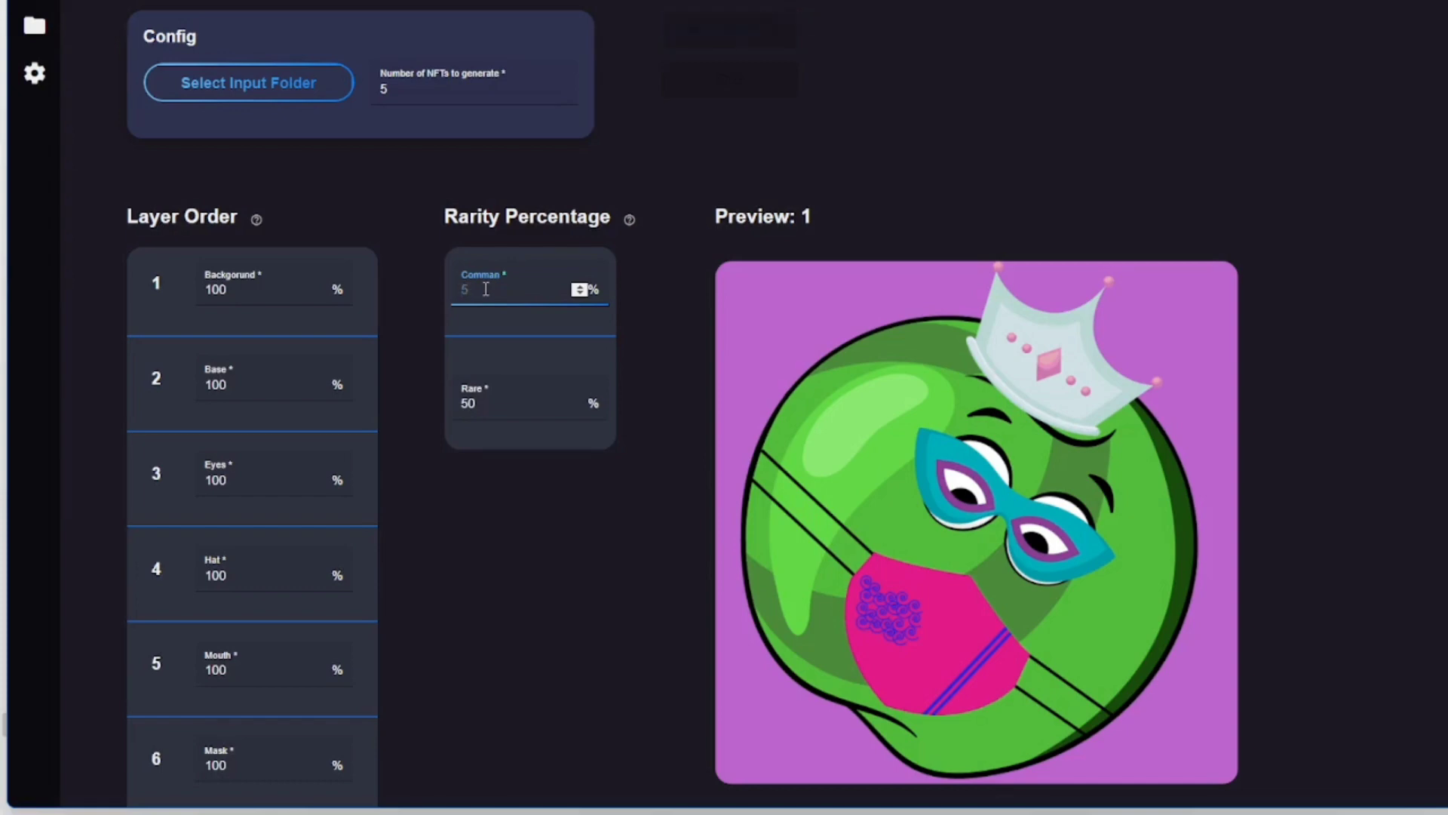
{"action": "type", "text": "75"}
{"action": "left_click", "coordinate": [507, 407]}
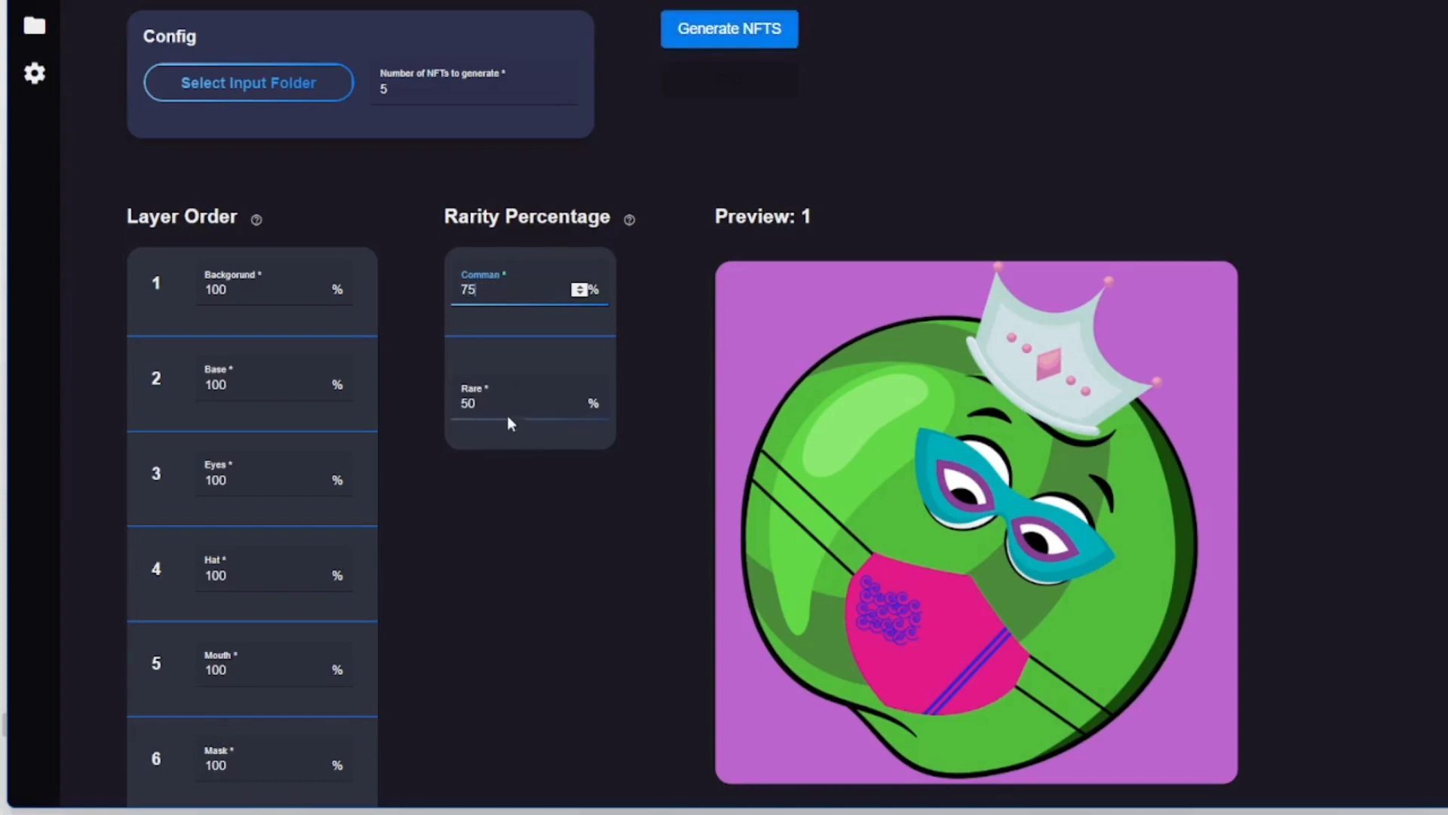
{"action": "key", "text": "BackSpace"}
{"action": "key", "text": "BackSpace"}
{"action": "type", "text": "25"}
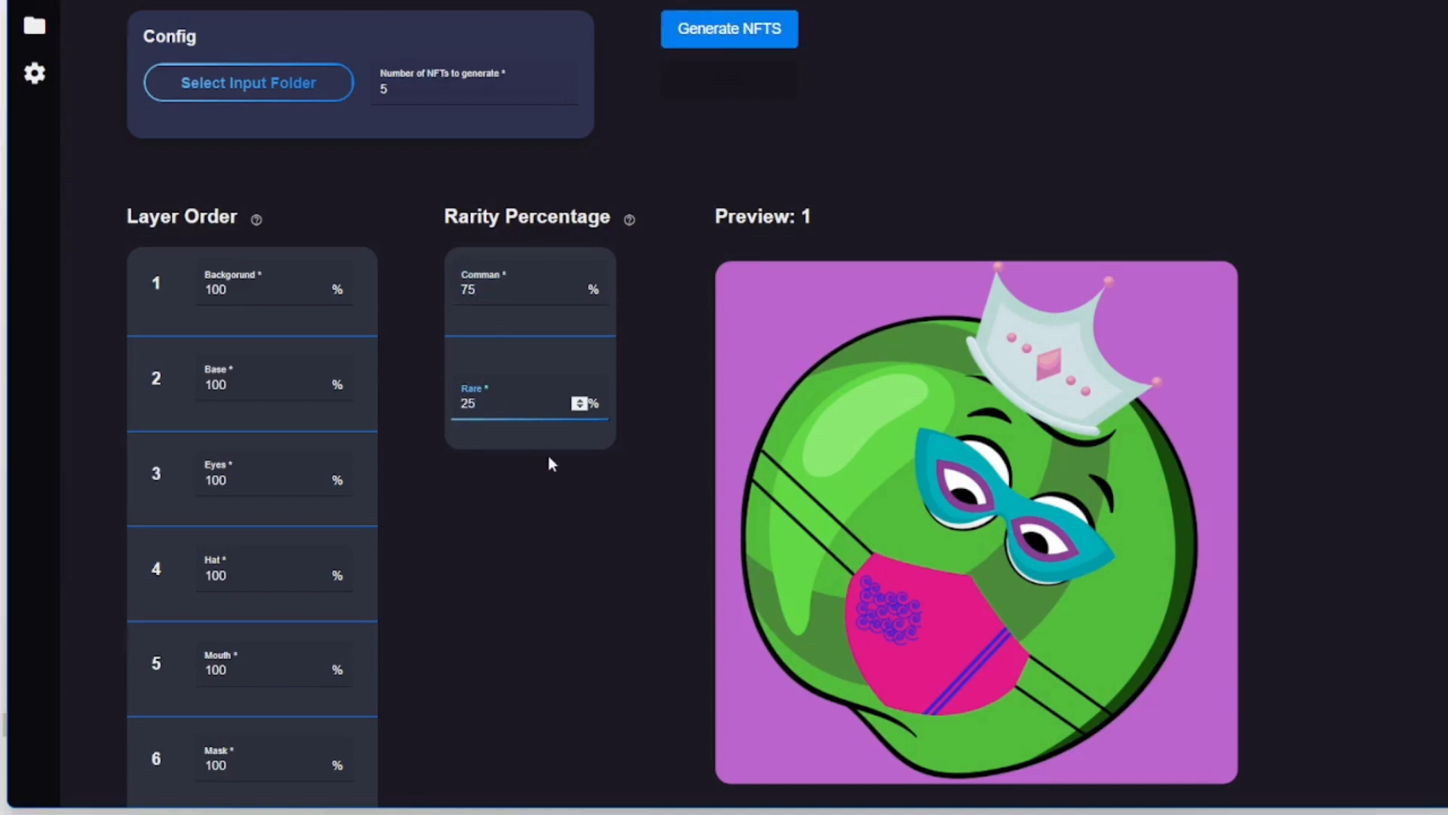
- Set the number of NFTs to generate to 1000
{"action": "scroll", "coordinate": [528, 456], "scroll_direction": "down", "scroll_amount": 2}
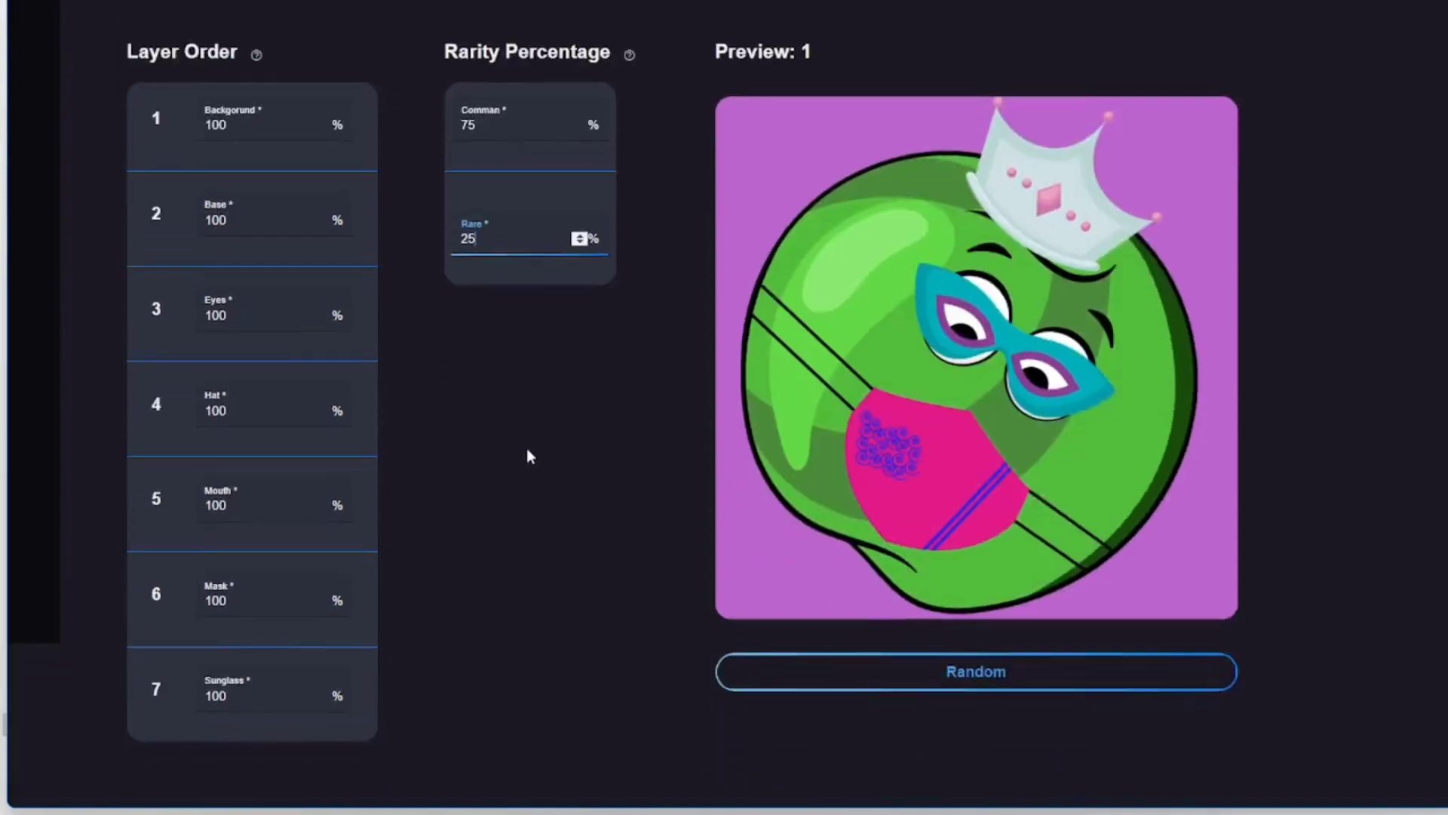
{"action": "scroll", "coordinate": [526, 455], "scroll_direction": "up", "scroll_amount": 2}
{"action": "left_click", "coordinate": [442, 94]}
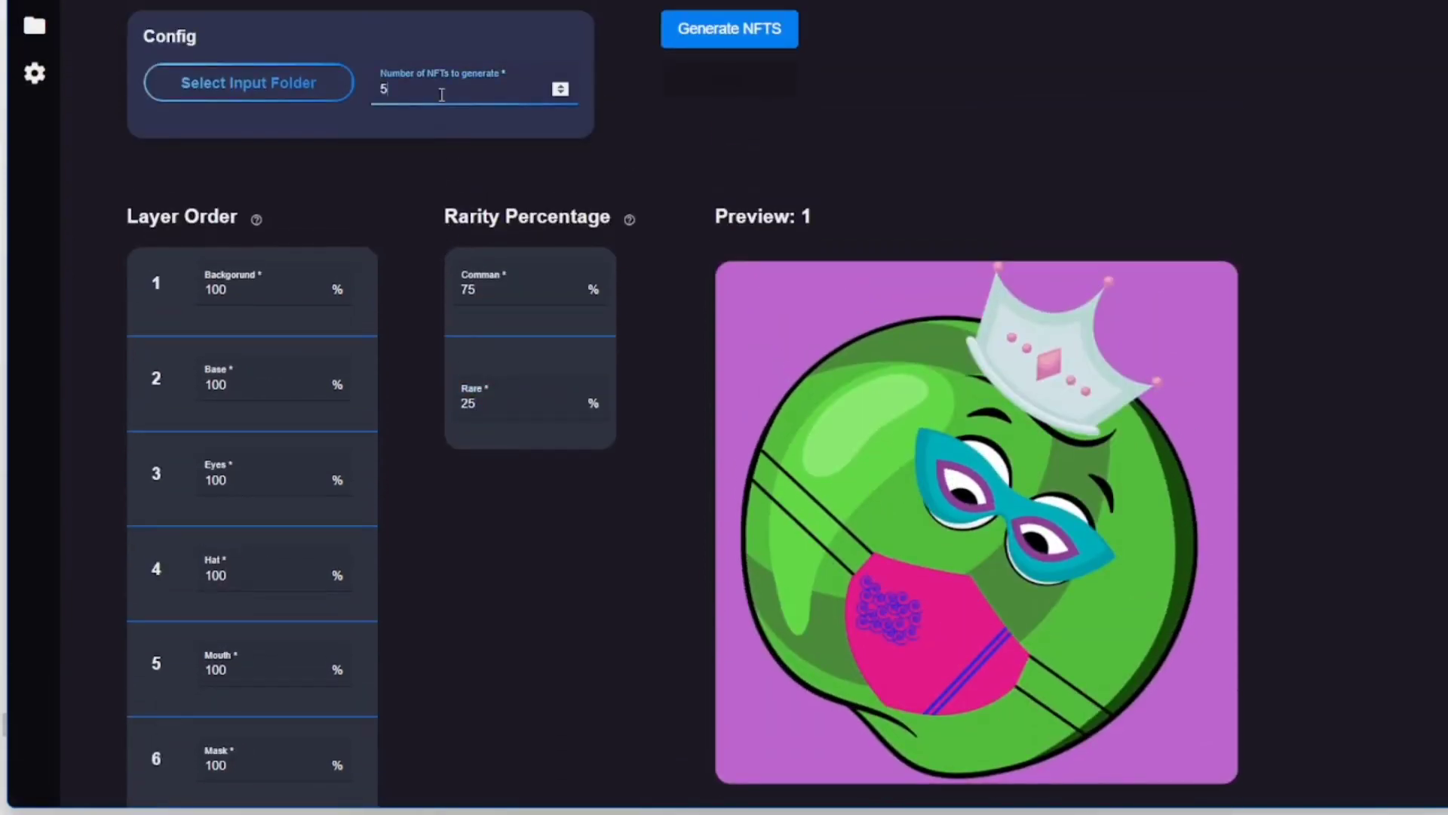
{"action": "key", "text": "BackSpace"}
{"action": "type", "text": "1000"}
- Check over the layer and rarity settings and generate the NFTs
{"action": "scroll", "coordinate": [746, 424], "scroll_direction": "down", "scroll_amount": 2}
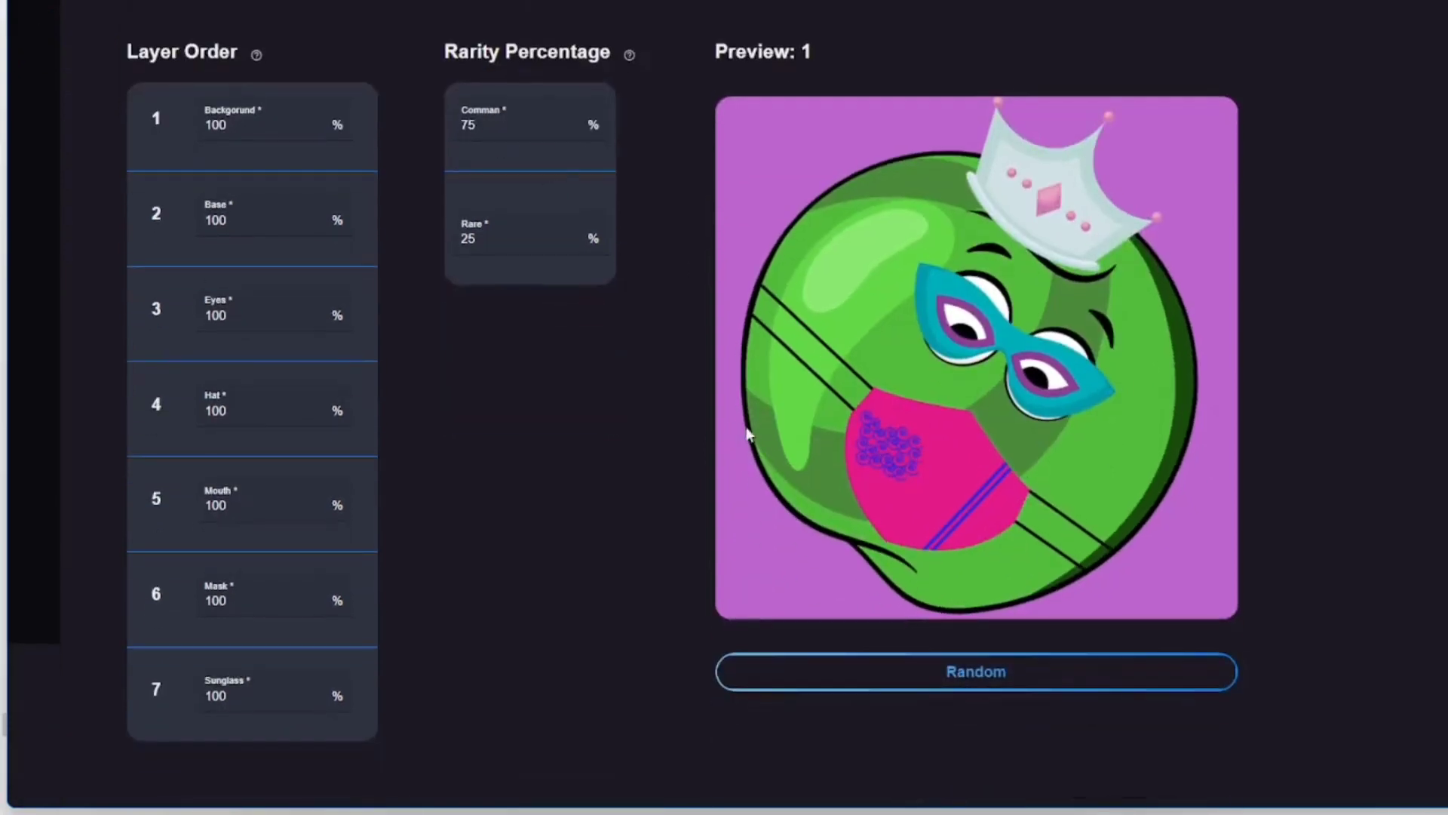
{"action": "scroll", "coordinate": [840, 451], "scroll_direction": "up", "scroll_amount": 2}
{"action": "scroll", "coordinate": [850, 448], "scroll_direction": "down", "scroll_amount": 2}
{"action": "scroll", "coordinate": [812, 463], "scroll_direction": "up", "scroll_amount": 2}
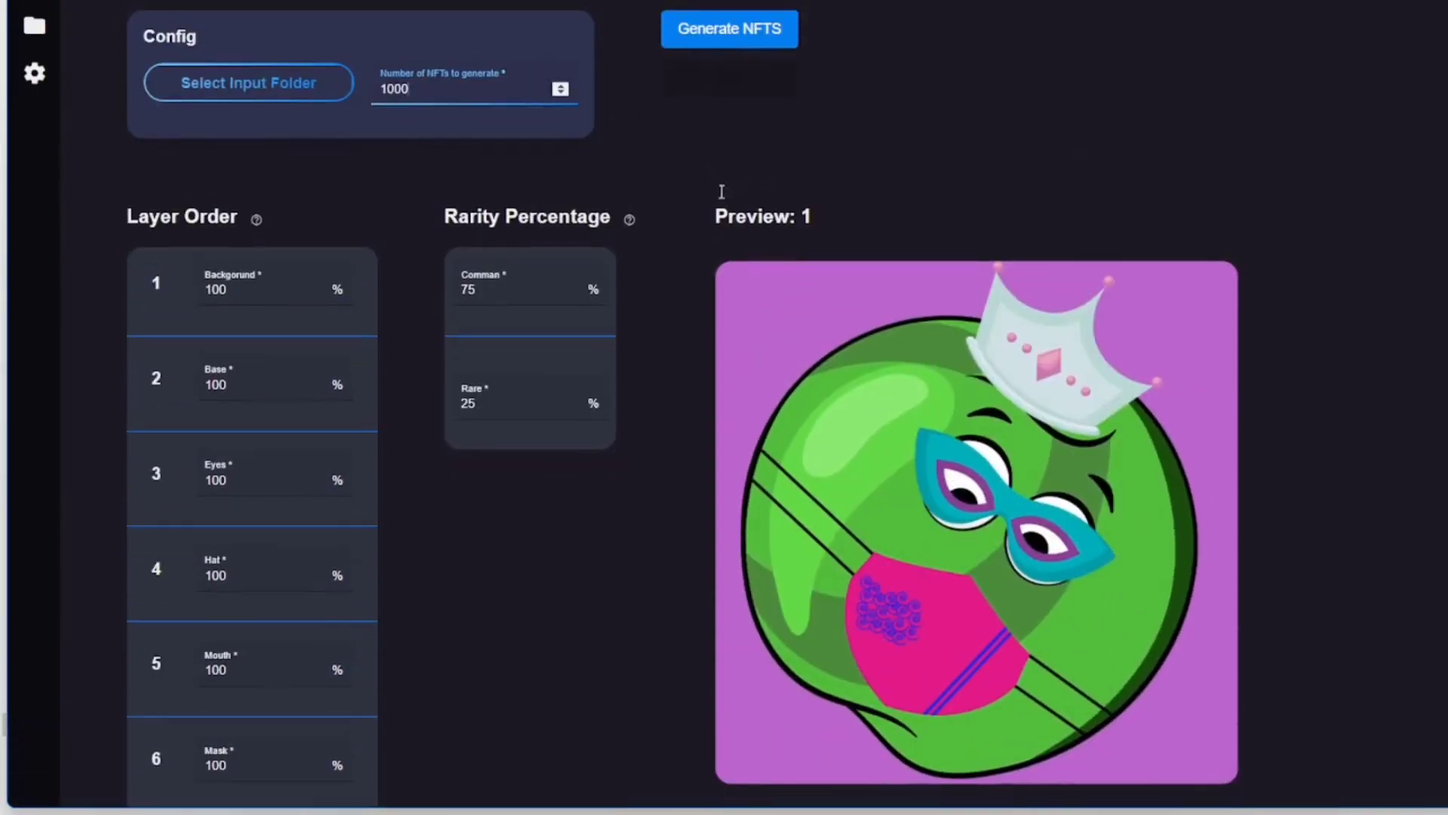
{"action": "left_click", "coordinate": [712, 27]}
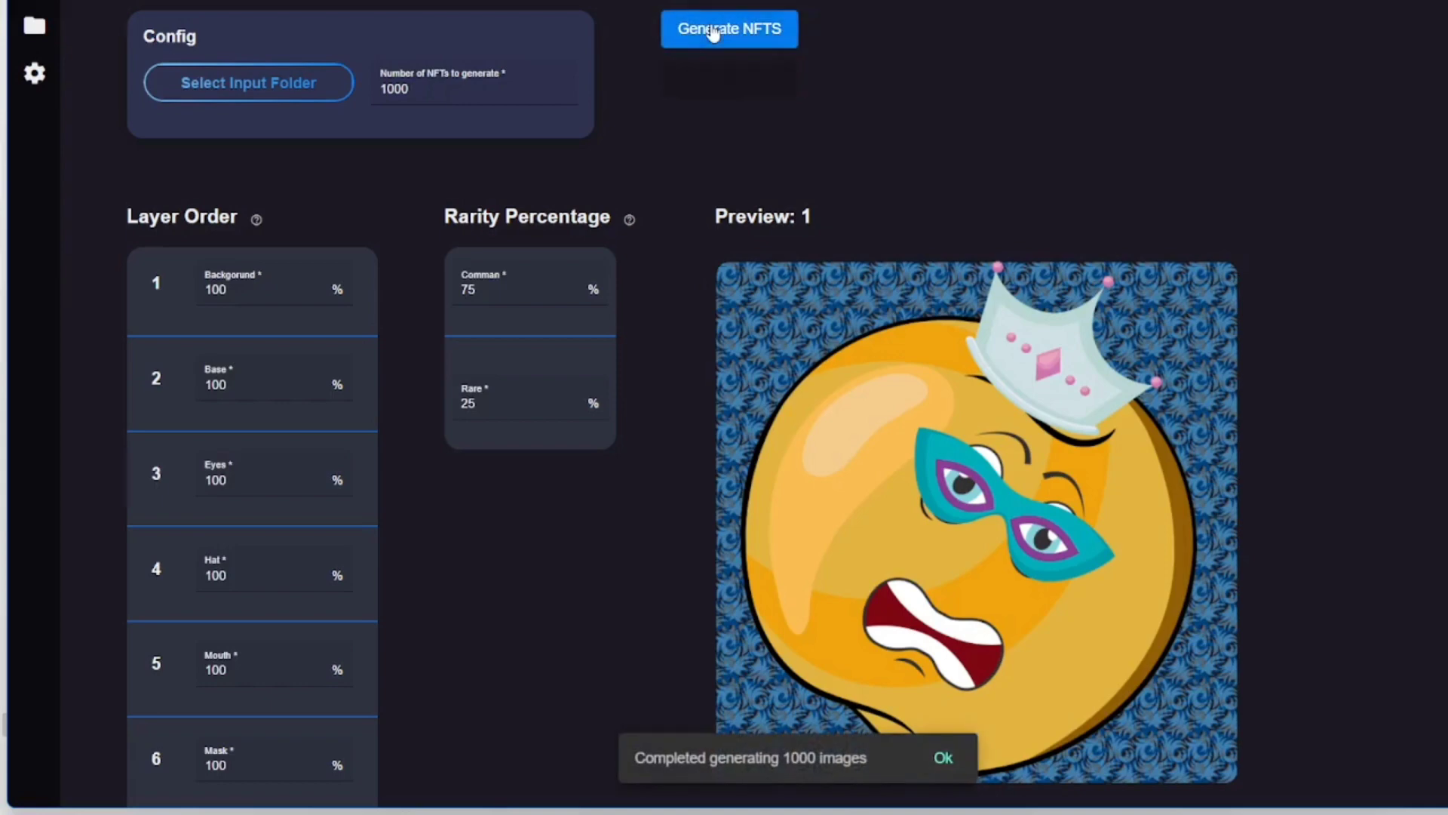
- Switch to File Explorer and open the Output folder inside nft col
{"action": "mouse_move", "coordinate": [908, 808]}
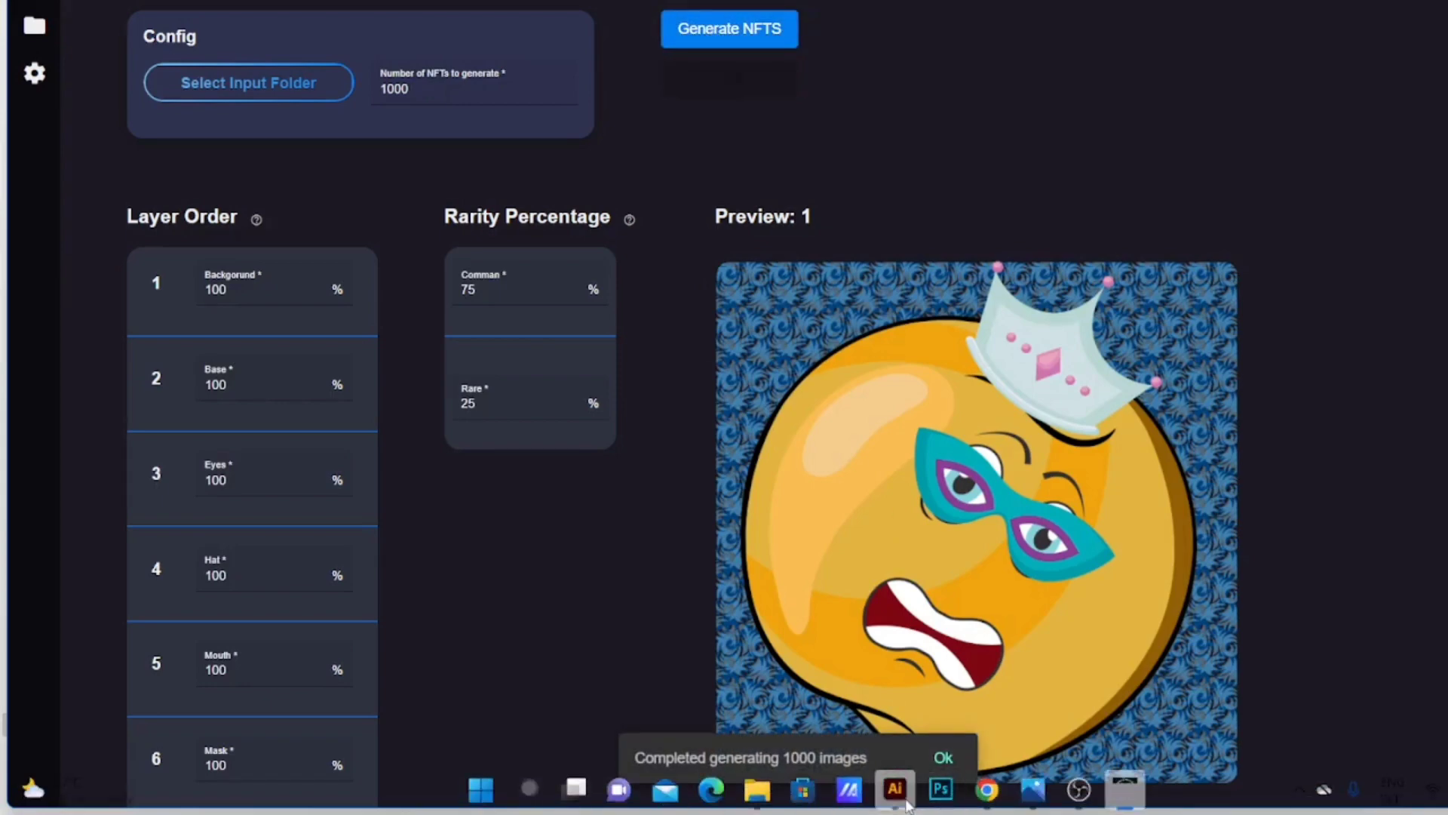
{"action": "left_click", "coordinate": [757, 790]}
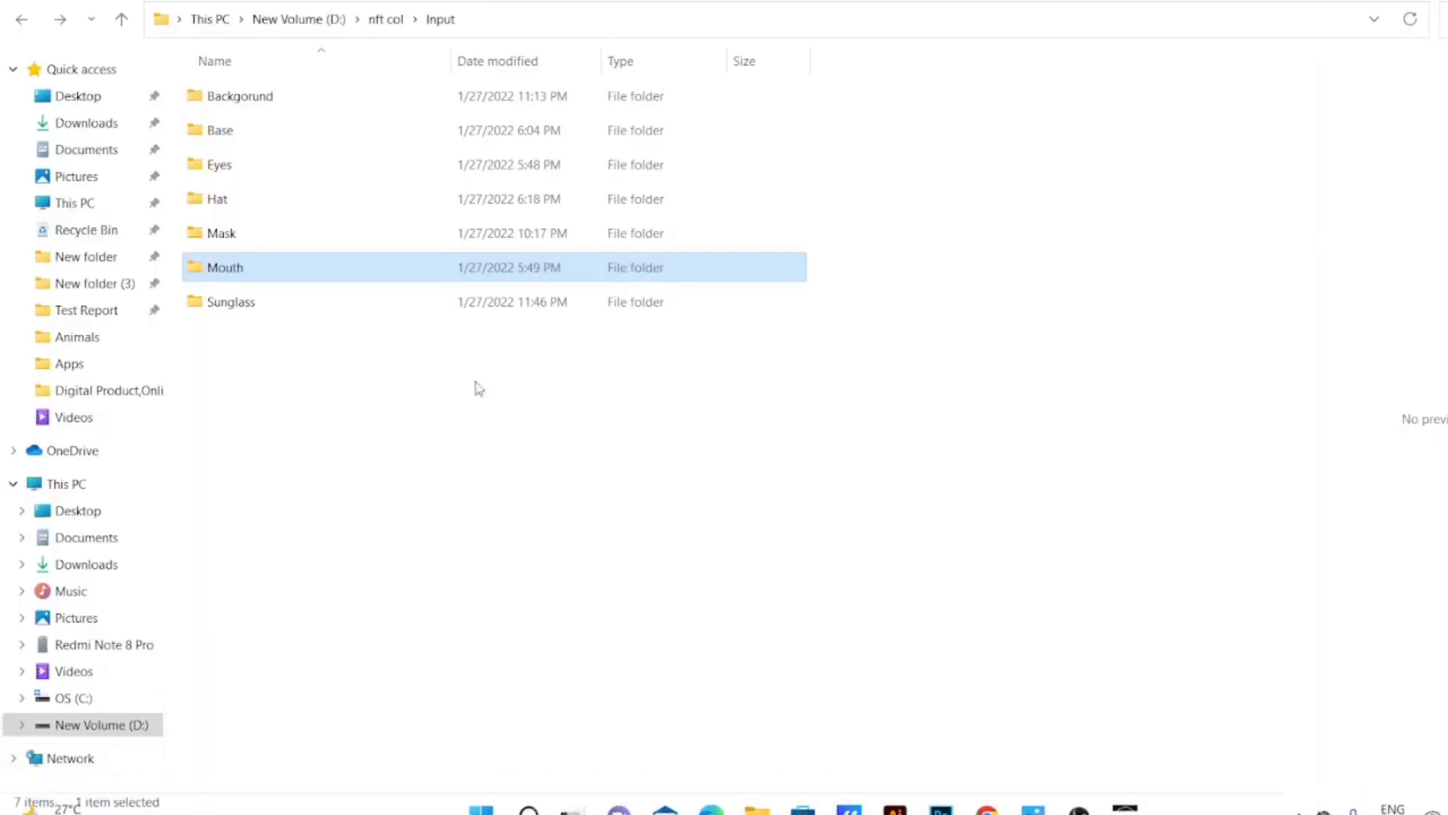
{"action": "left_click", "coordinate": [384, 20]}
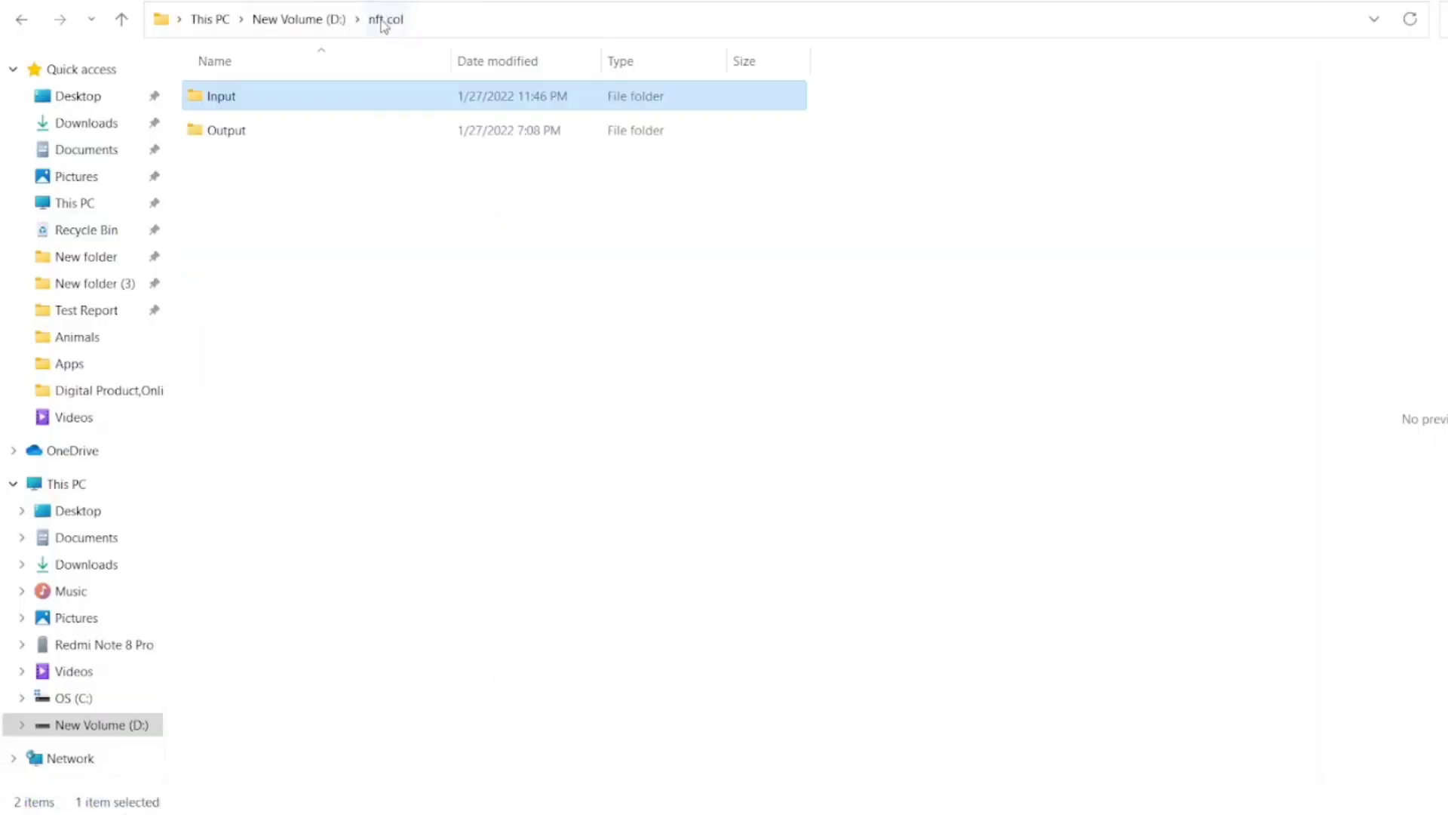
{"action": "left_click", "coordinate": [200, 136]}
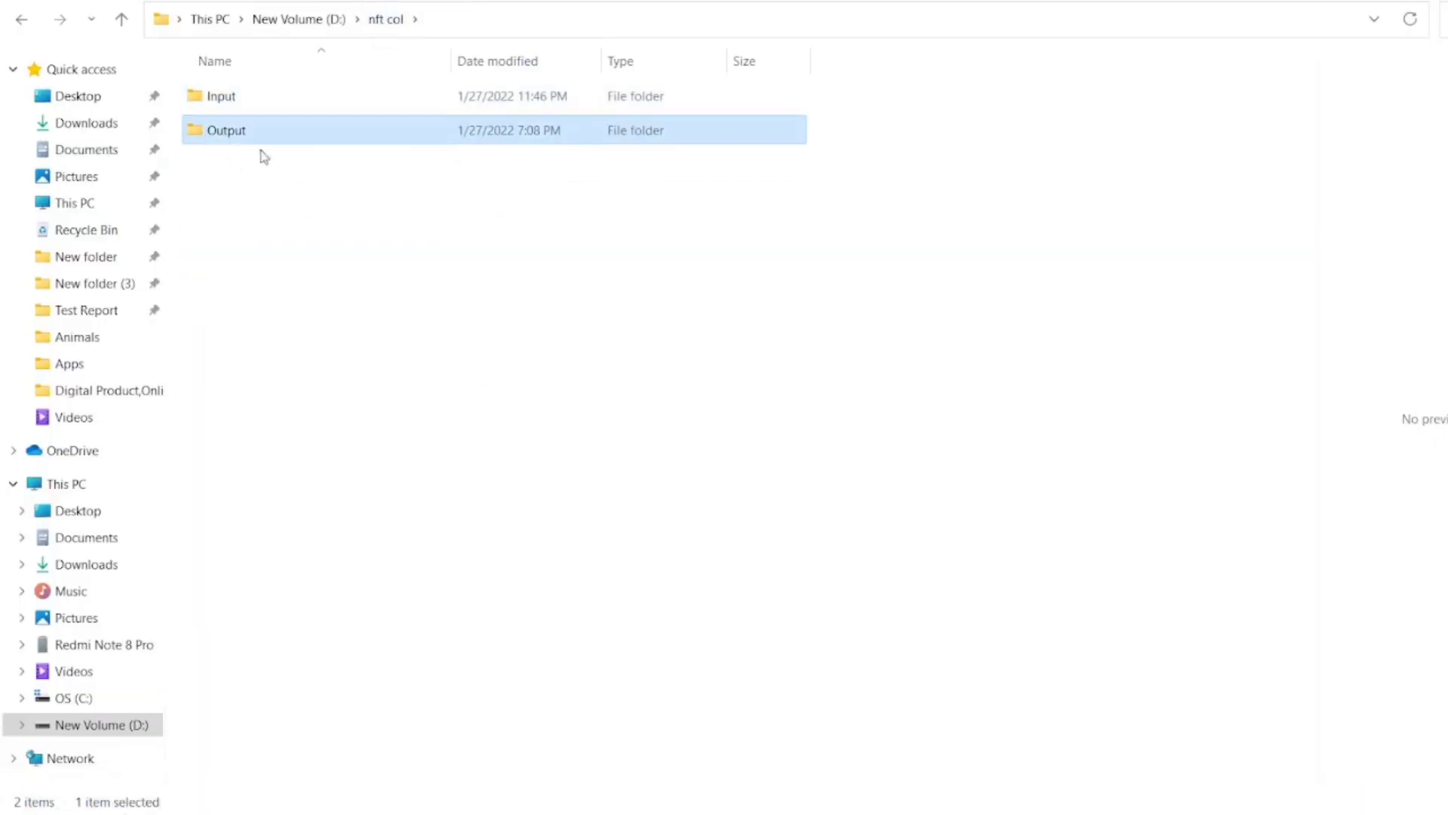
{"action": "double_click", "coordinate": [294, 133]}
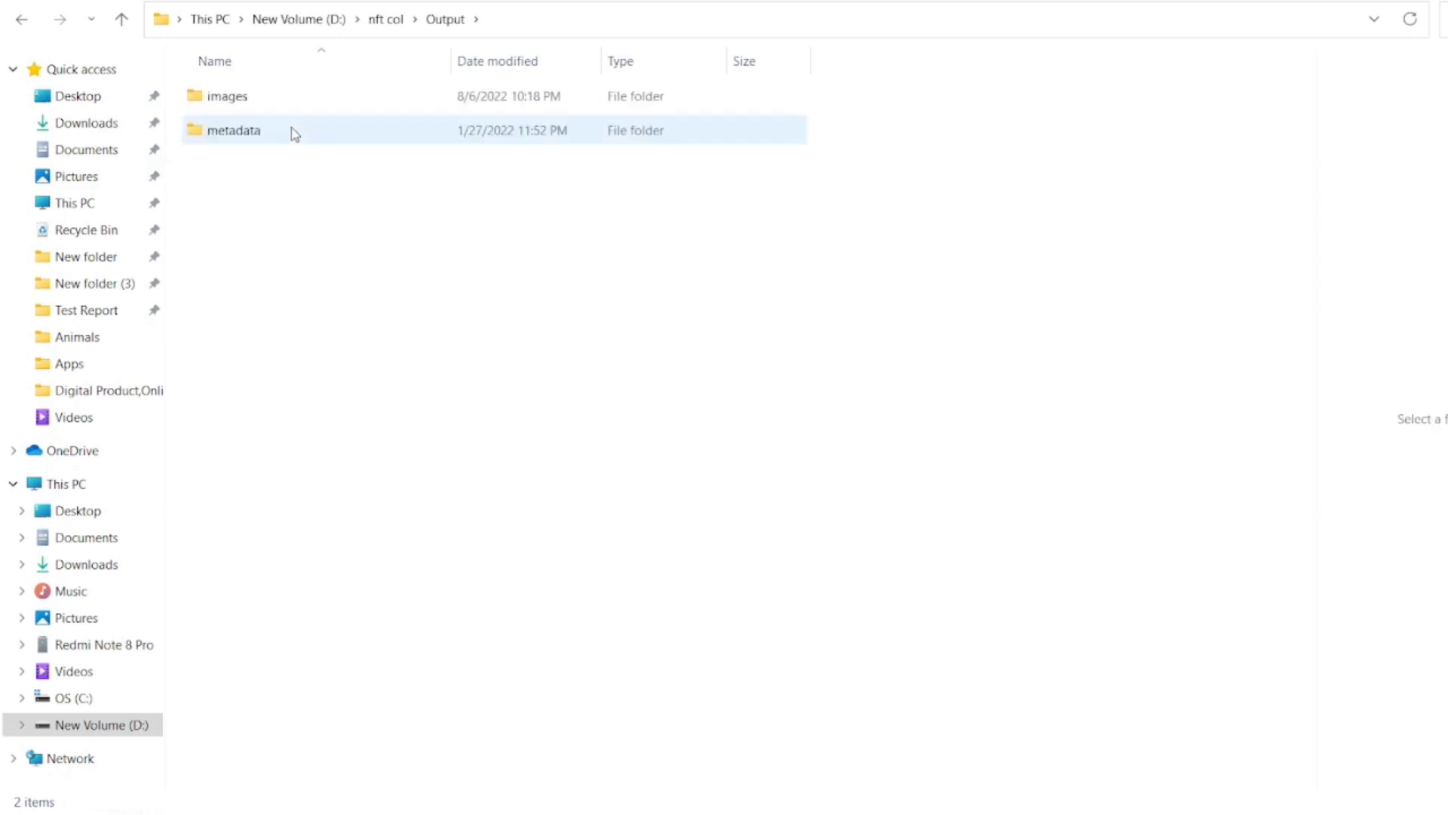
- Examine the generated JSON files in the metadata folder of Output and leave the folder again
{"action": "double_click", "coordinate": [233, 138]}
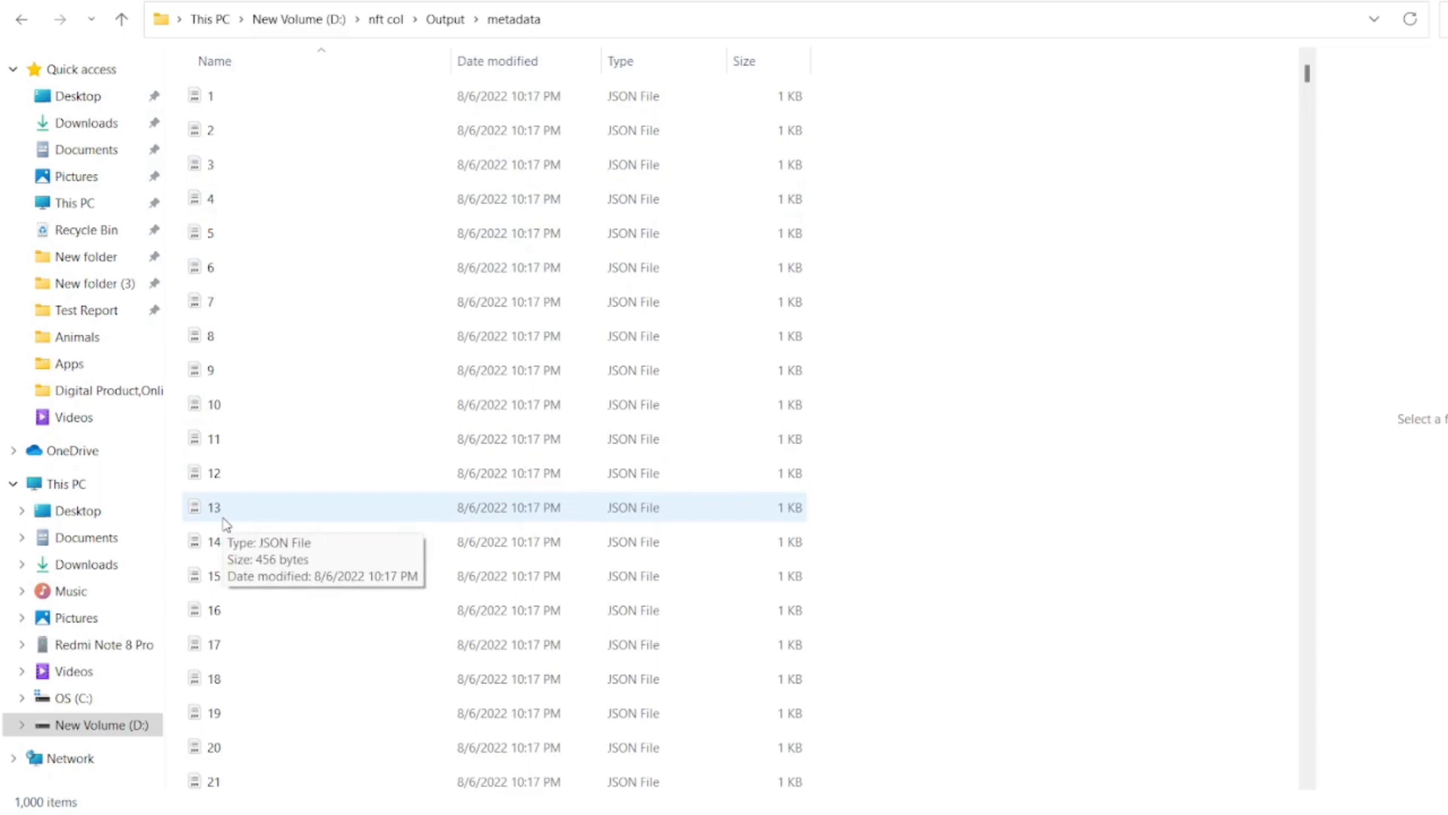
{"action": "left_click", "coordinate": [21, 19]}
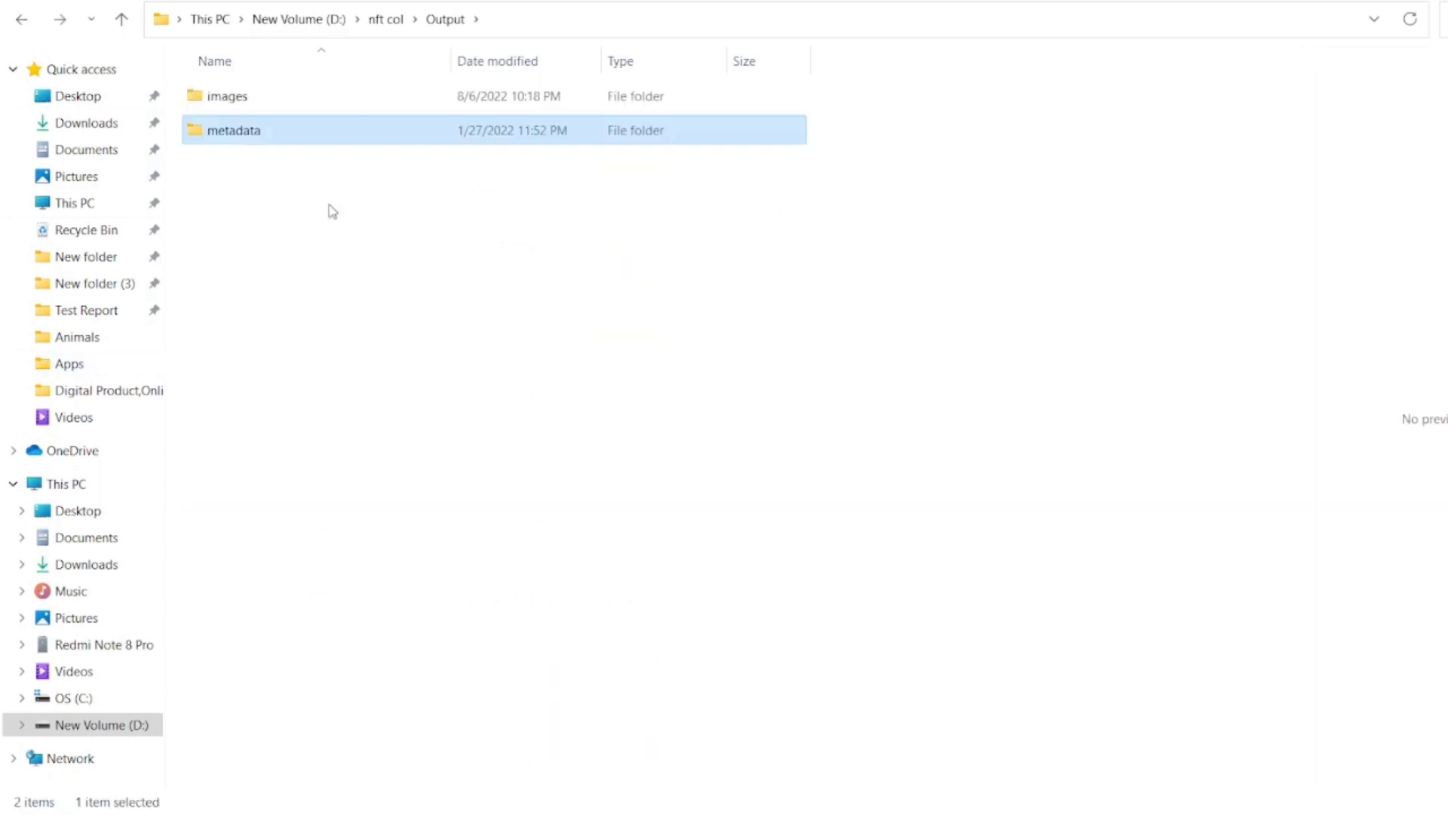
{"action": "double_click", "coordinate": [259, 132]}
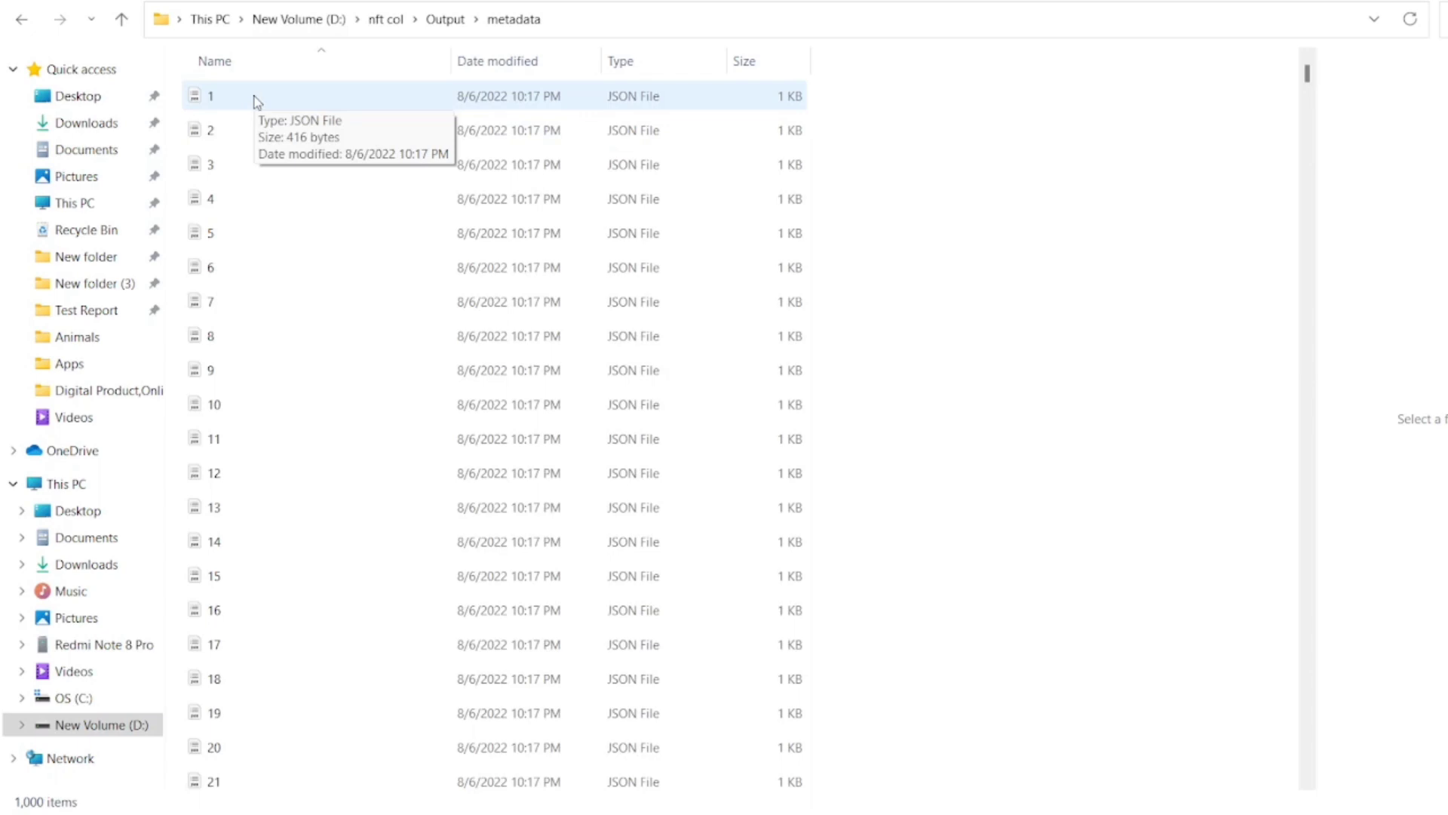
{"action": "left_click", "coordinate": [24, 24]}
{"action": "left_click", "coordinate": [24, 24]}
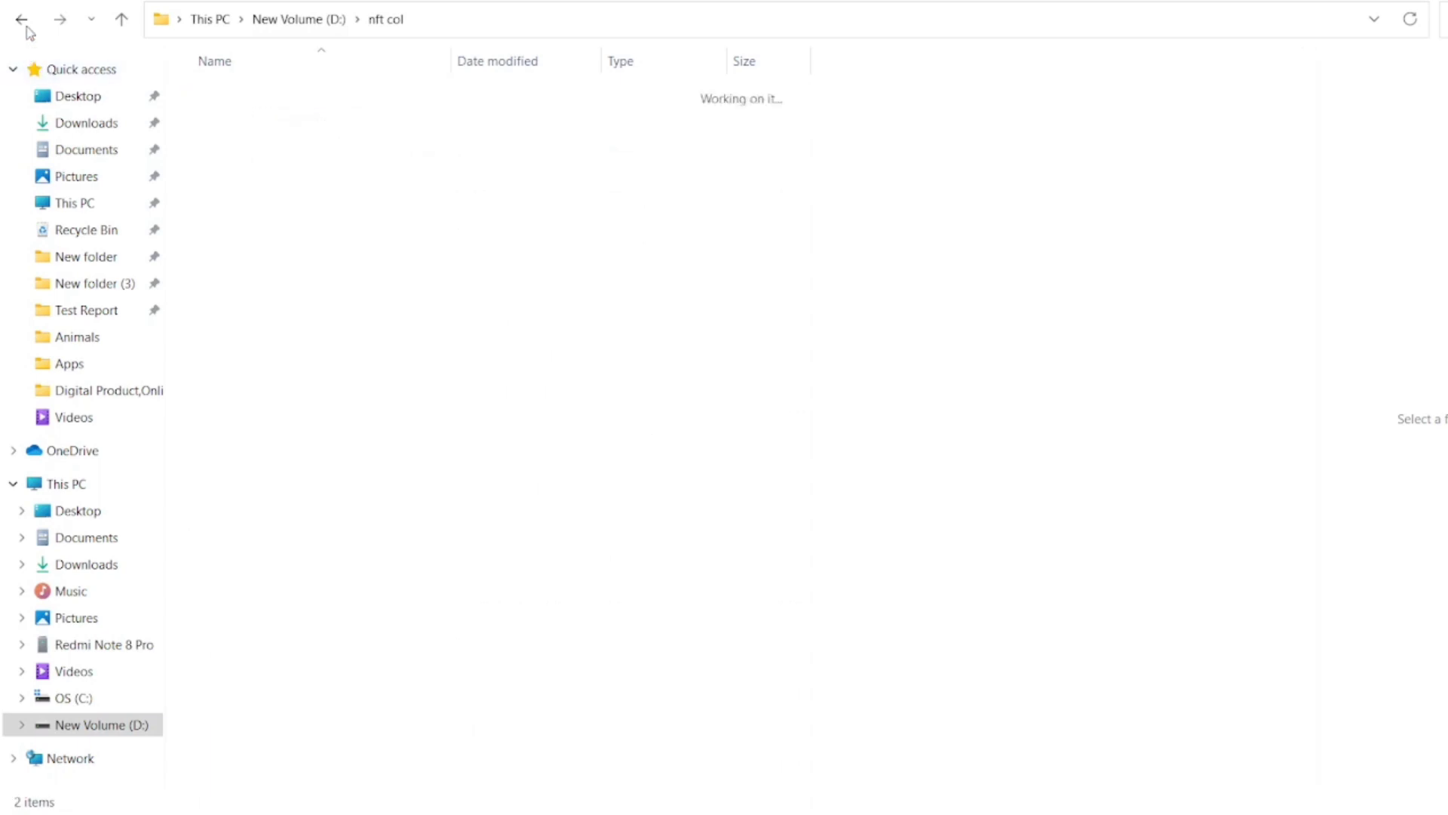
- Open the images folder in Output and look through the generated NFT images from first to last
{"action": "left_click", "coordinate": [61, 23]}
{"action": "double_click", "coordinate": [200, 99]}
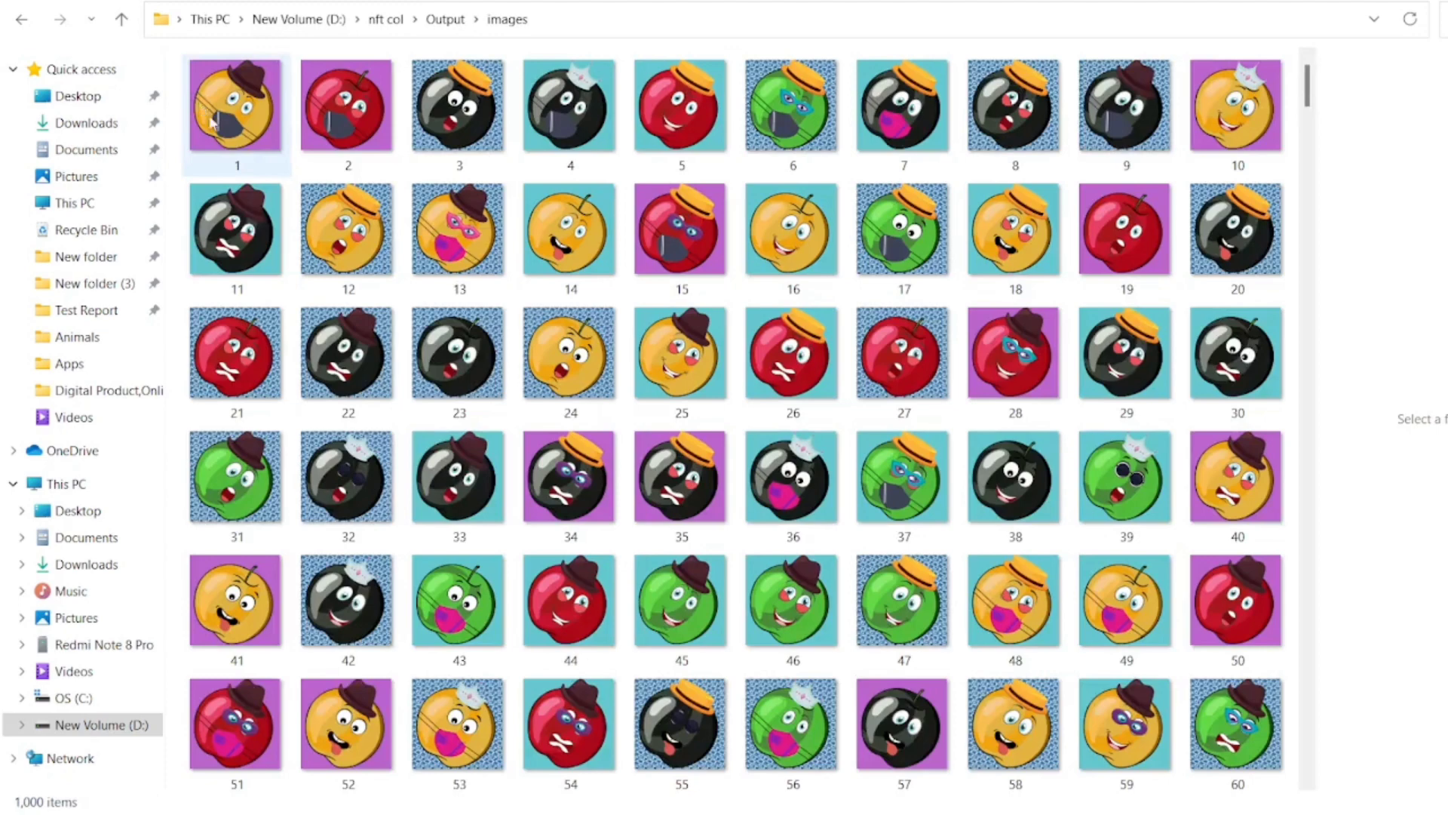
{"action": "scroll", "coordinate": [270, 155], "scroll_direction": "down", "scroll_amount": 5}
{"action": "scroll", "coordinate": [270, 155], "scroll_direction": "down", "scroll_amount": 20}
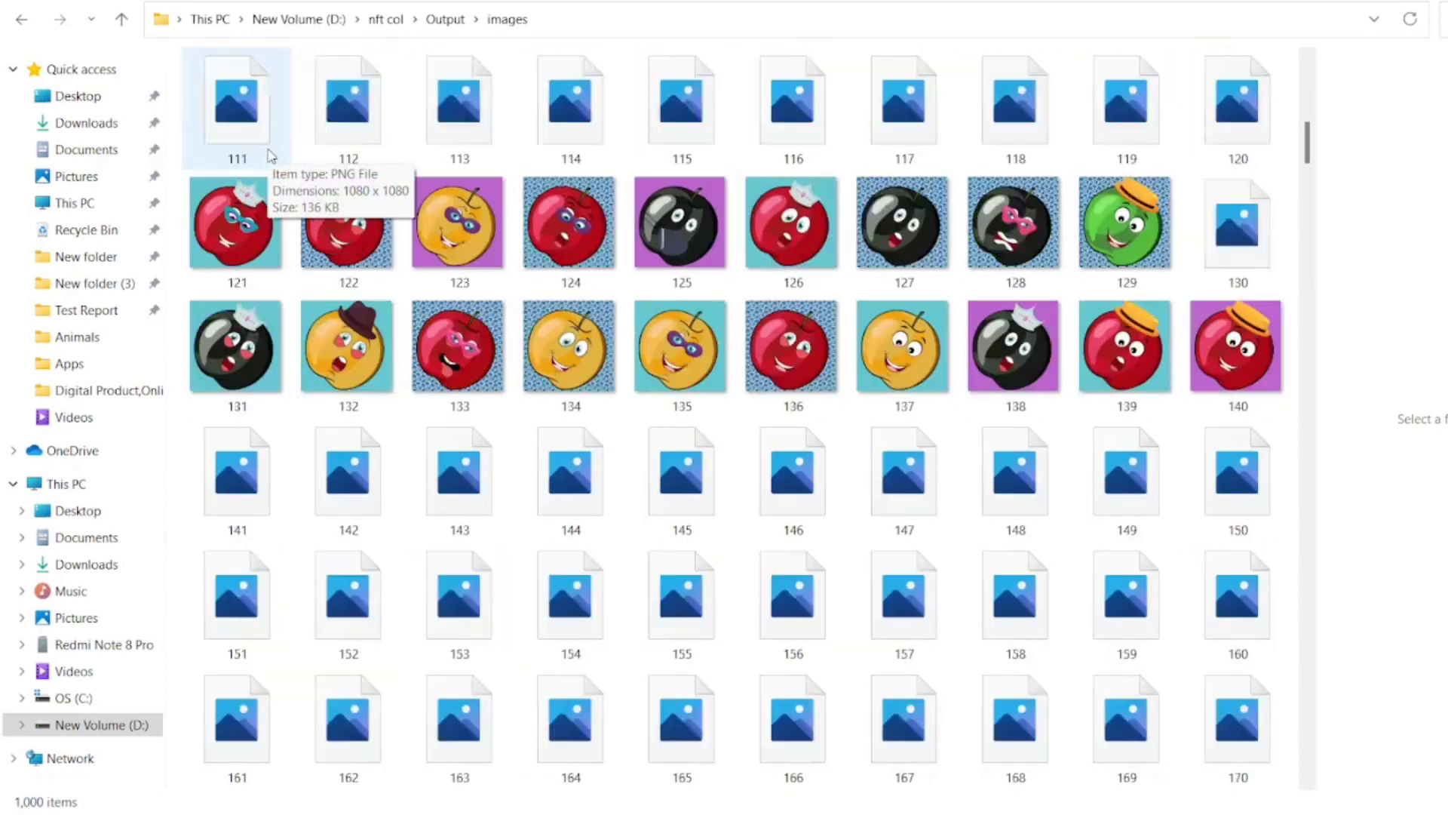
{"action": "scroll", "coordinate": [270, 156], "scroll_direction": "down", "scroll_amount": 20}
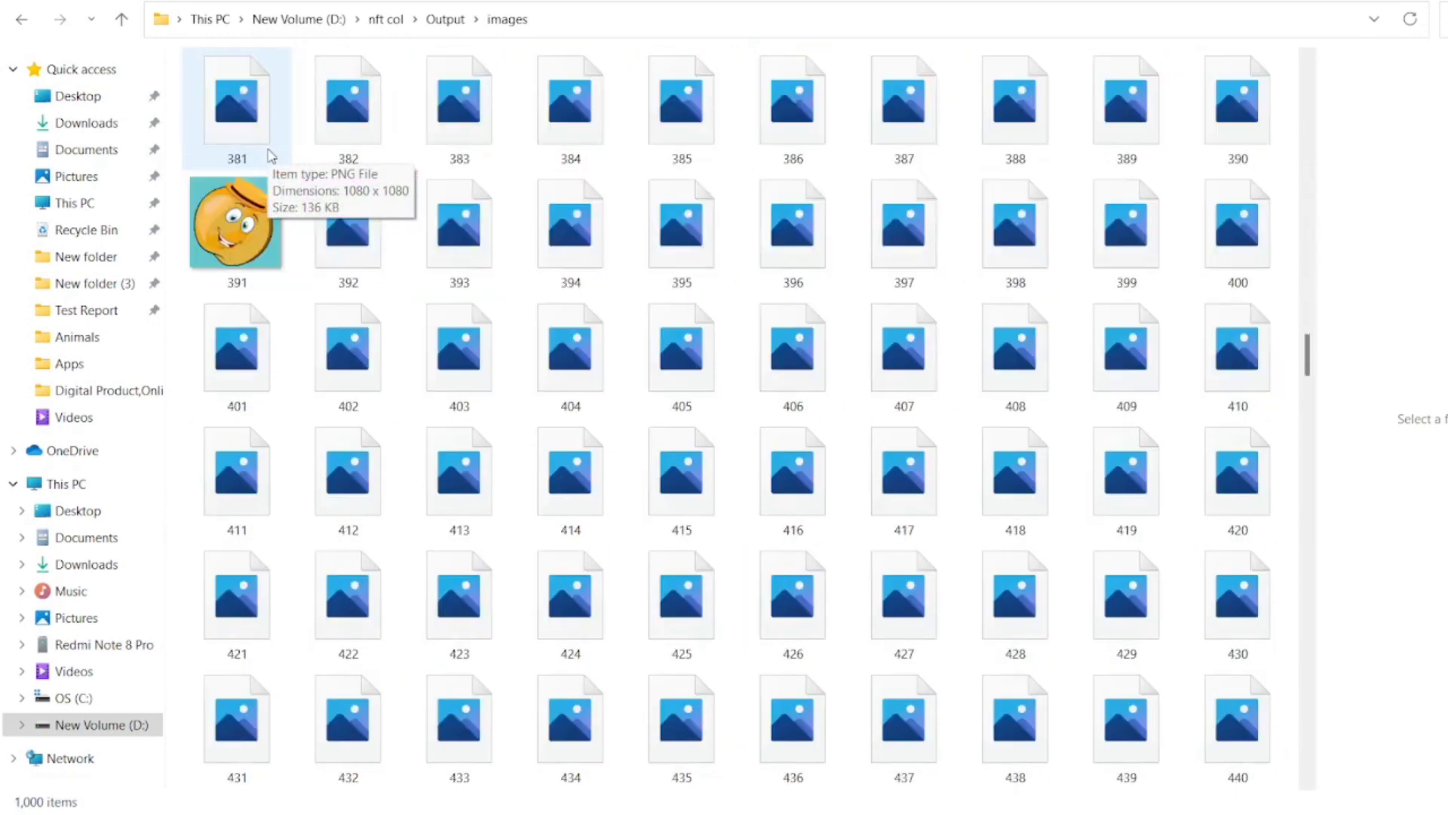
{"action": "scroll", "coordinate": [270, 156], "scroll_direction": "down", "scroll_amount": 18}
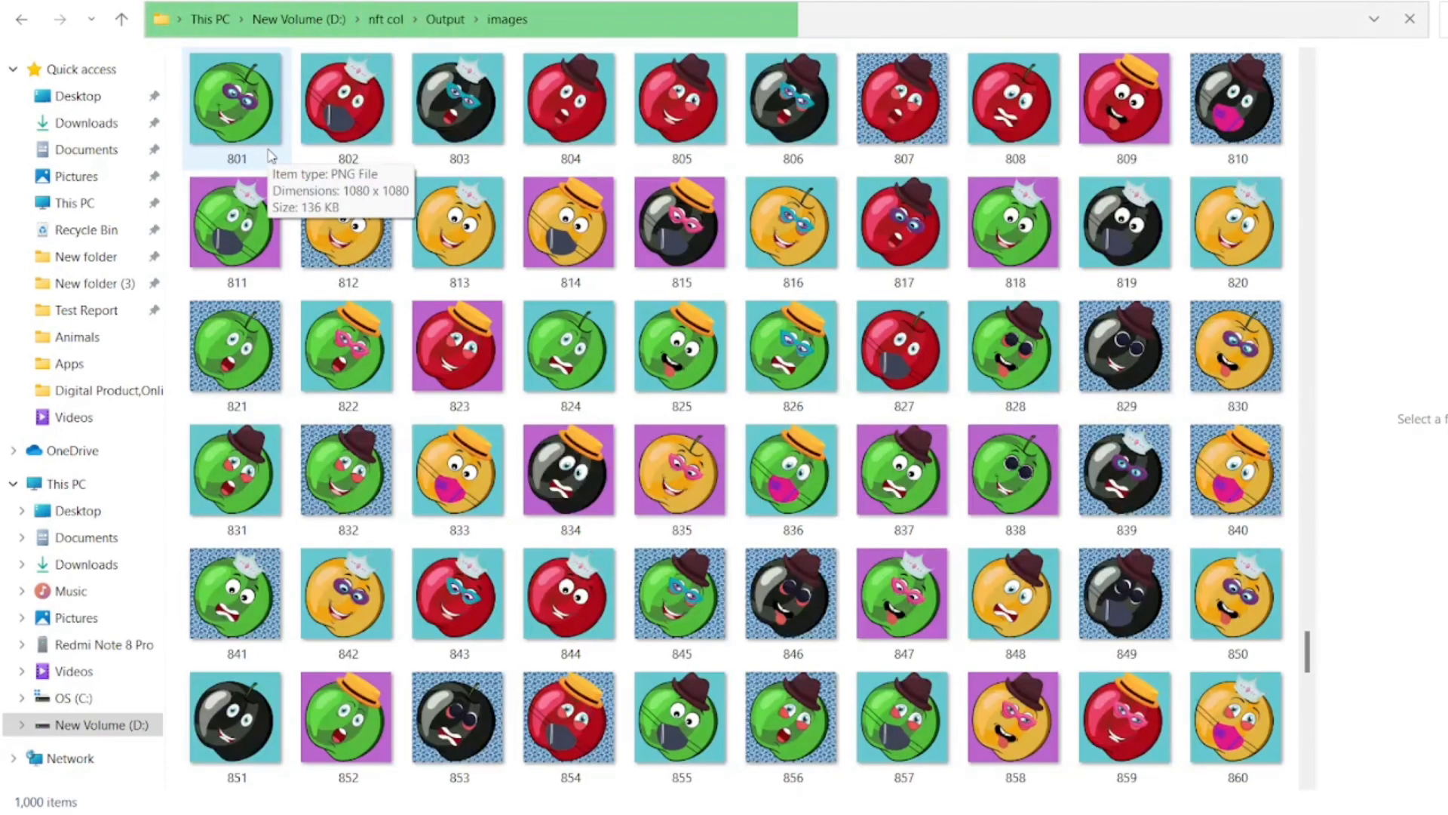
{"action": "scroll", "coordinate": [271, 155], "scroll_direction": "down", "scroll_amount": 14}
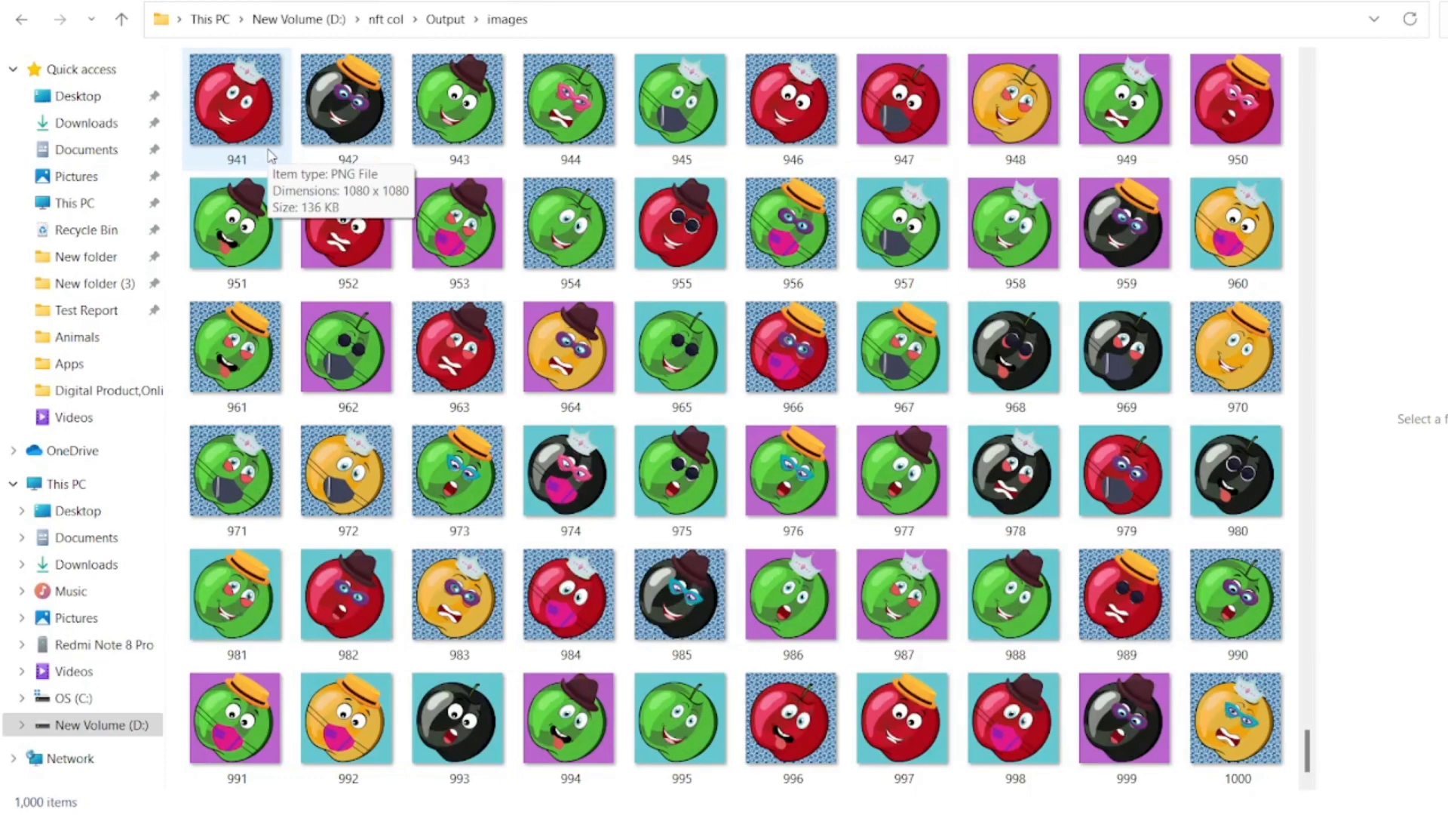
{"action": "scroll", "coordinate": [270, 155], "scroll_direction": "up", "scroll_amount": 20}
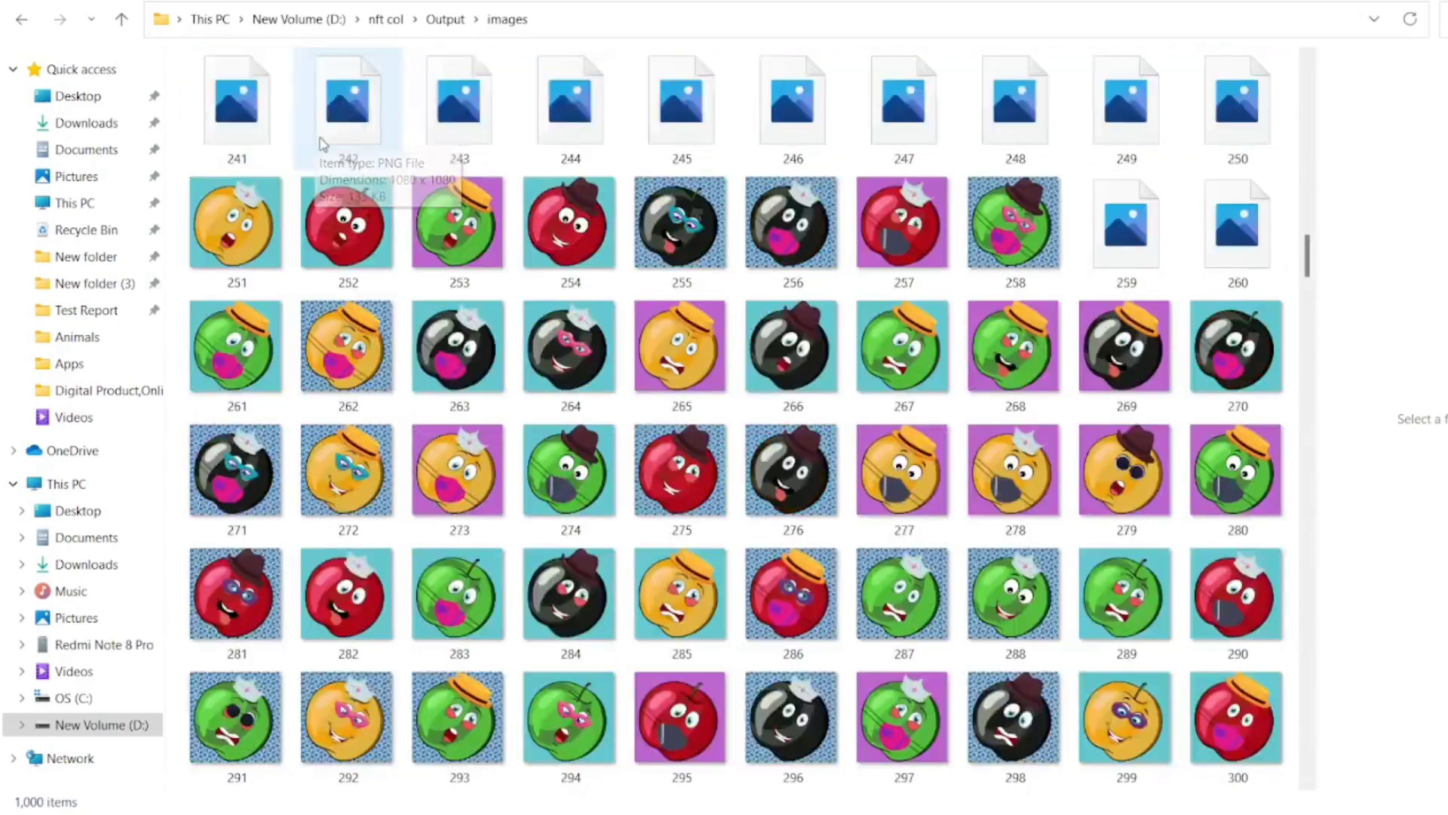
{"action": "scroll", "coordinate": [324, 144], "scroll_direction": "up", "scroll_amount": 12}
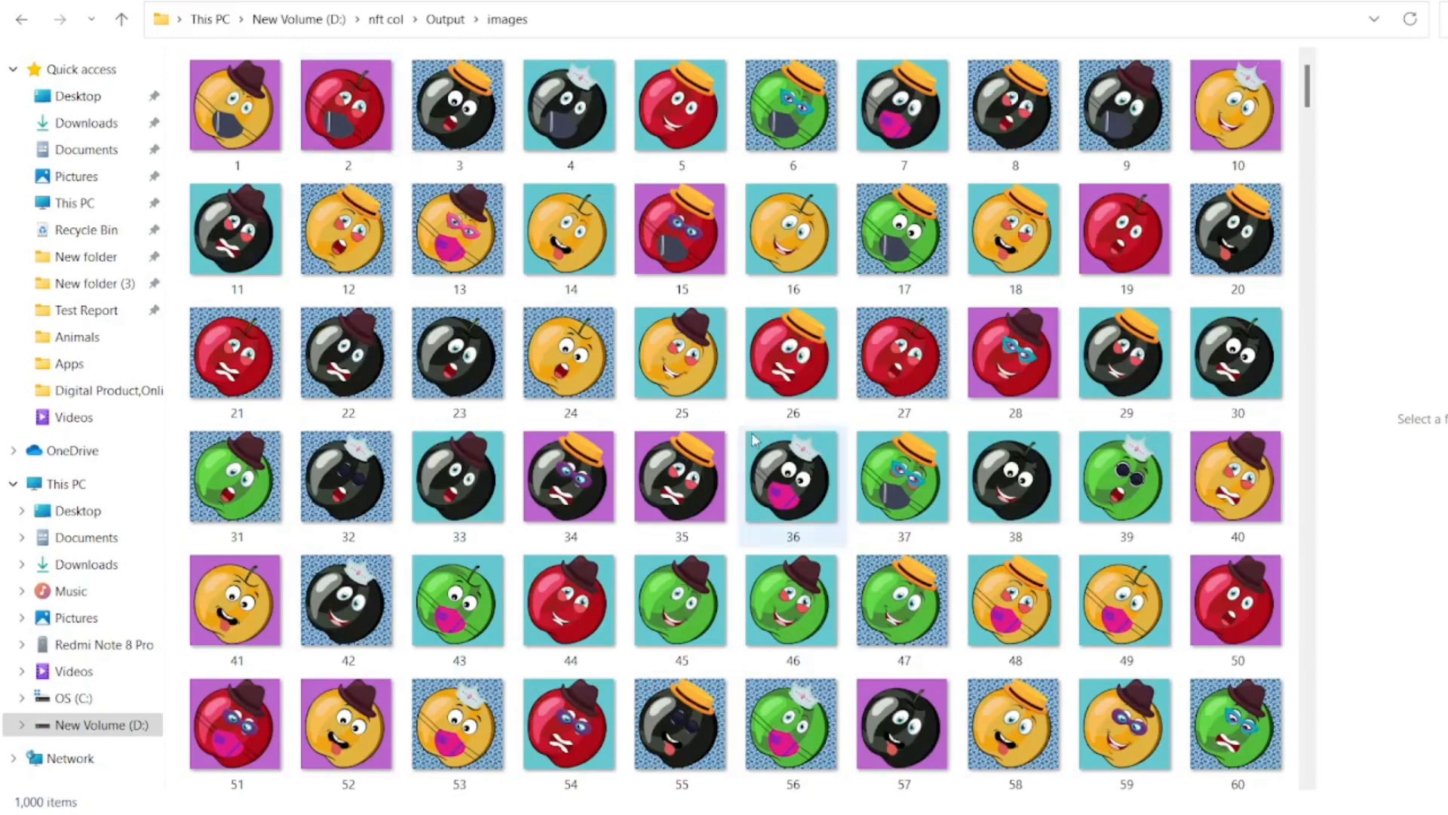
{"action": "mouse_move", "coordinate": [956, 795]}
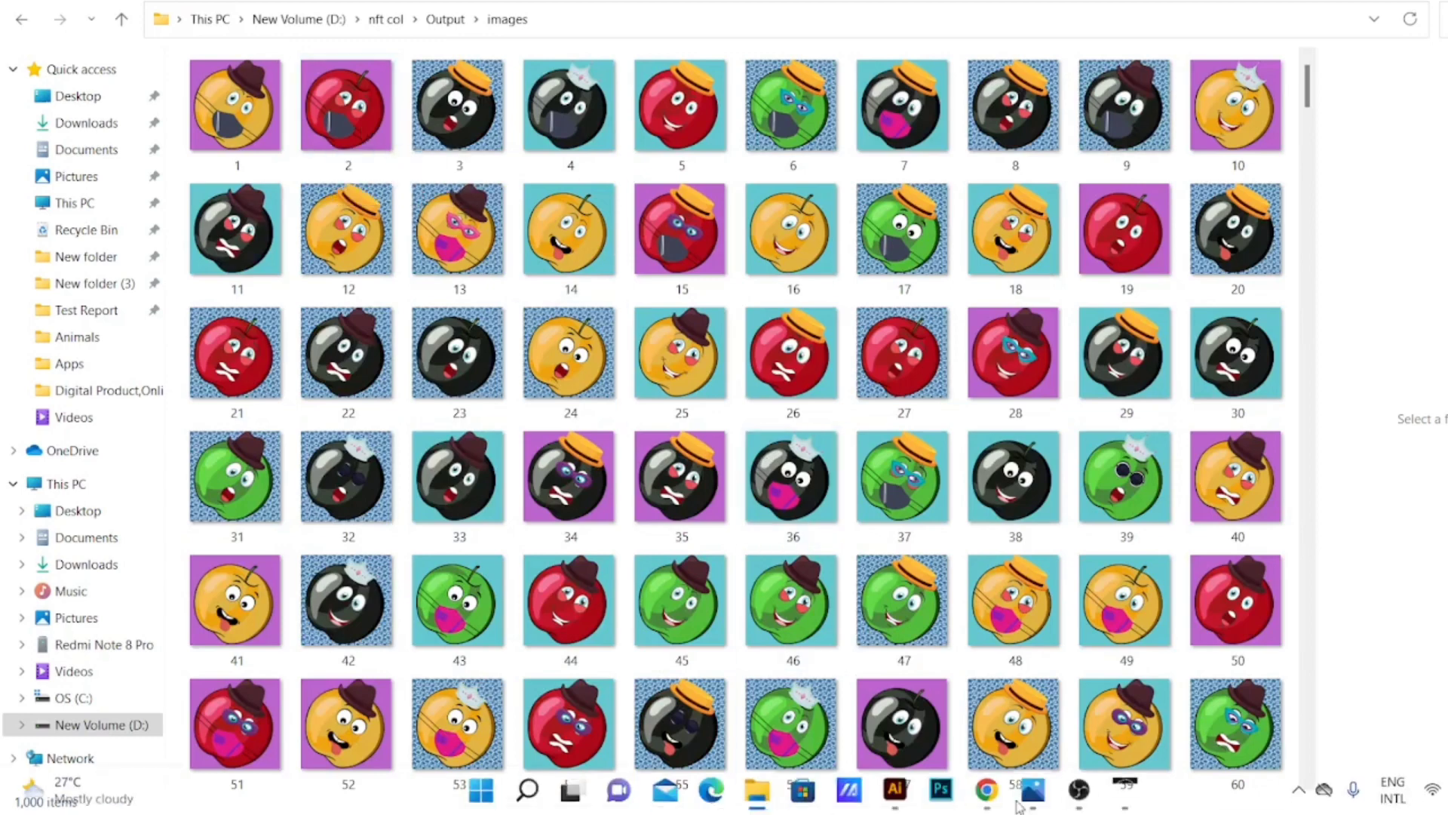
{"action": "scroll", "coordinate": [680, 601], "scroll_direction": "down", "scroll_amount": 3}
{"action": "scroll", "coordinate": [680, 602], "scroll_direction": "up", "scroll_amount": 3}
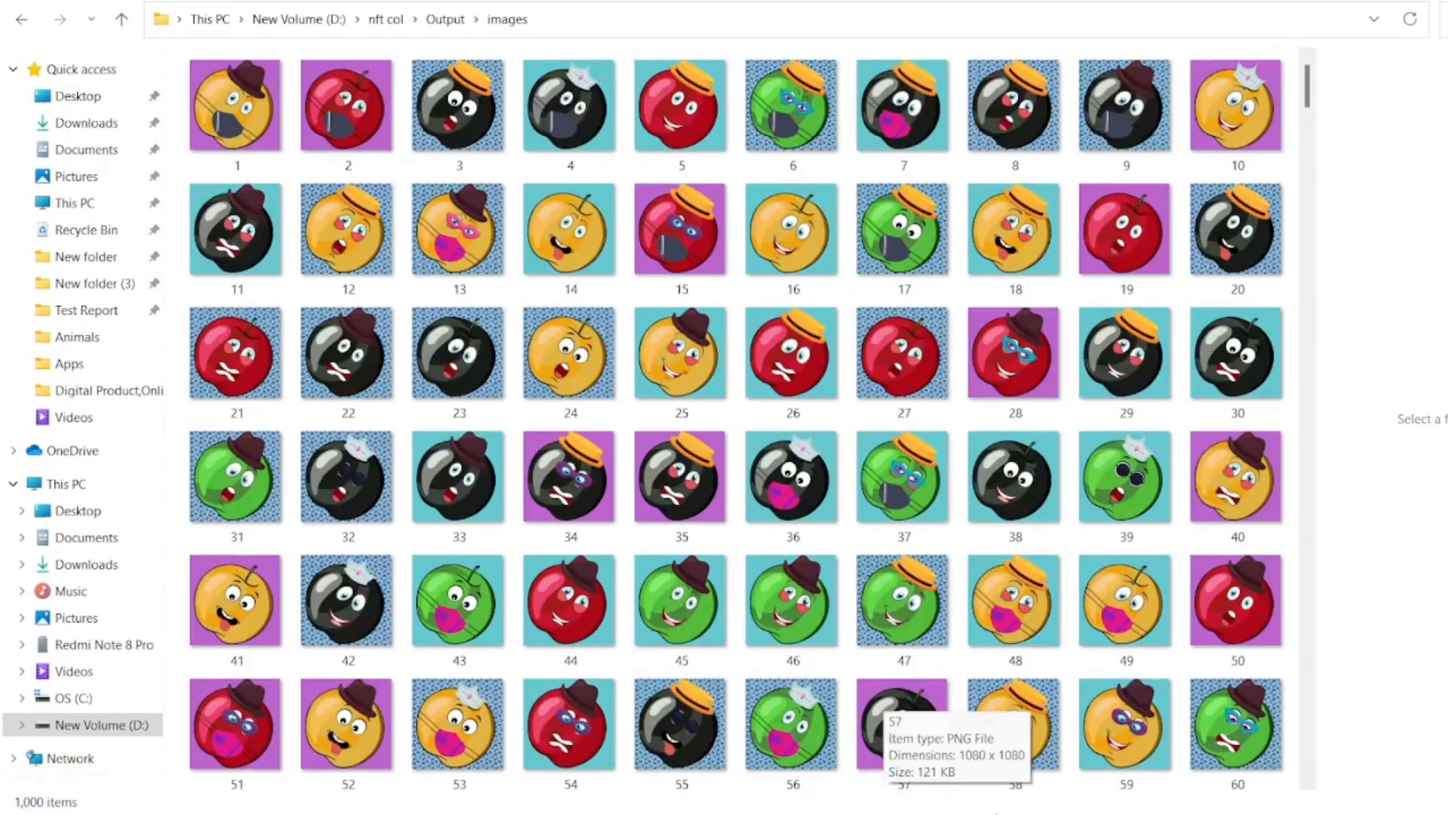
- Switch back to the NFT generator and review its layer order, rarity percentages and preview
{"action": "left_click", "coordinate": [1125, 805]}
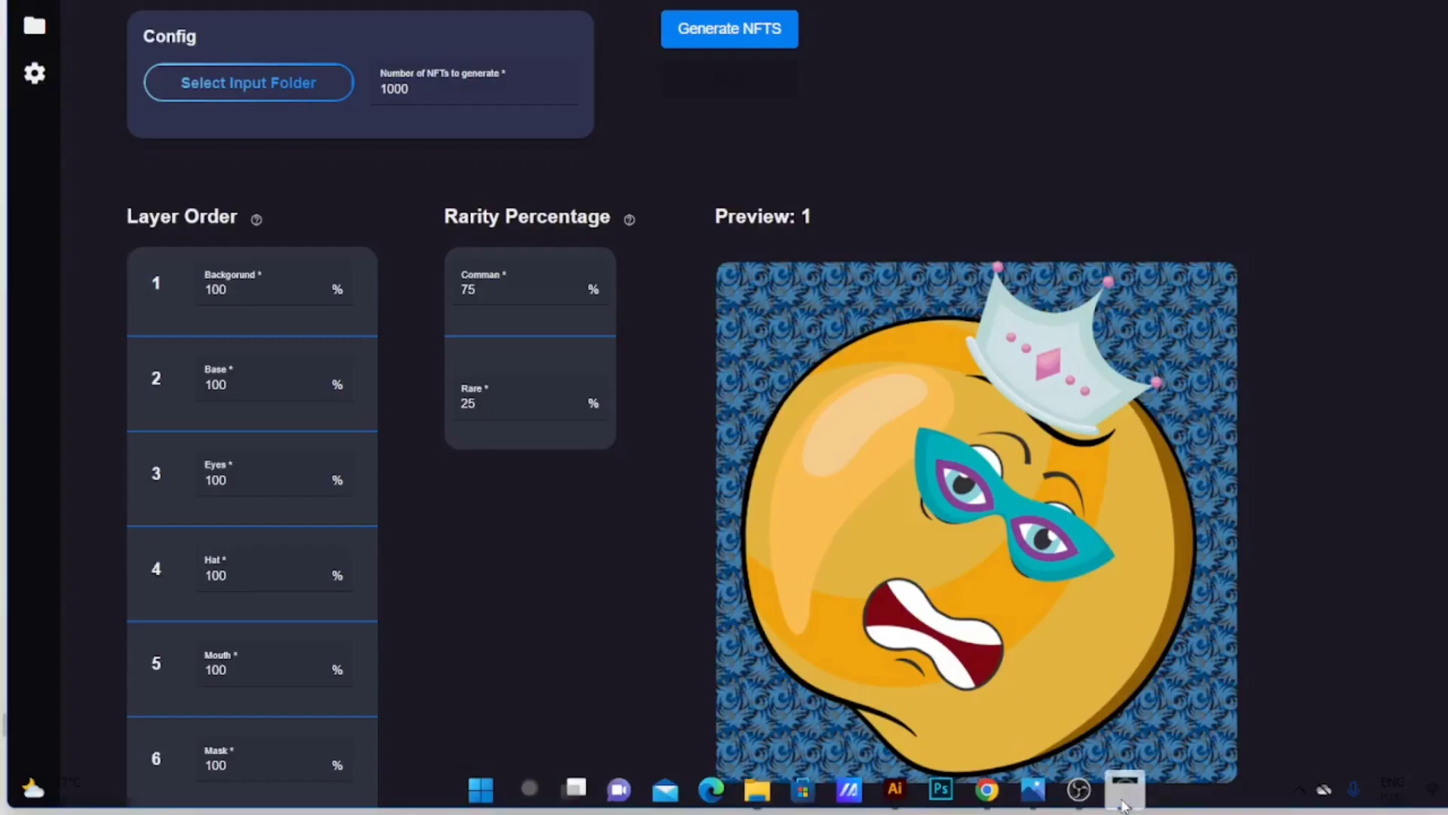
{"action": "scroll", "coordinate": [806, 551], "scroll_direction": "down", "scroll_amount": 2}
{"action": "scroll", "coordinate": [806, 550], "scroll_direction": "up", "scroll_amount": 2}
{"action": "scroll", "coordinate": [805, 558], "scroll_direction": "down", "scroll_amount": 2}
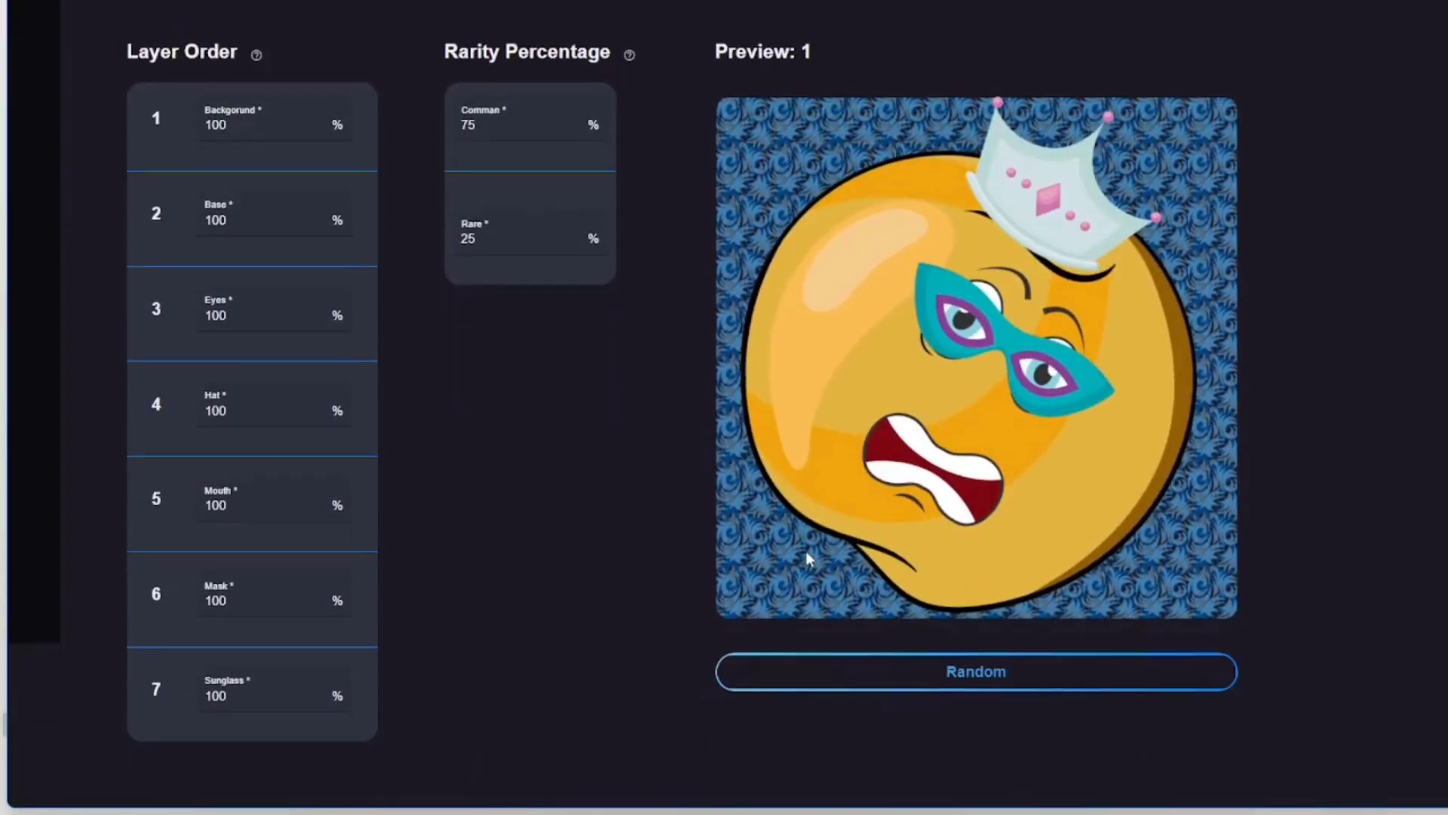